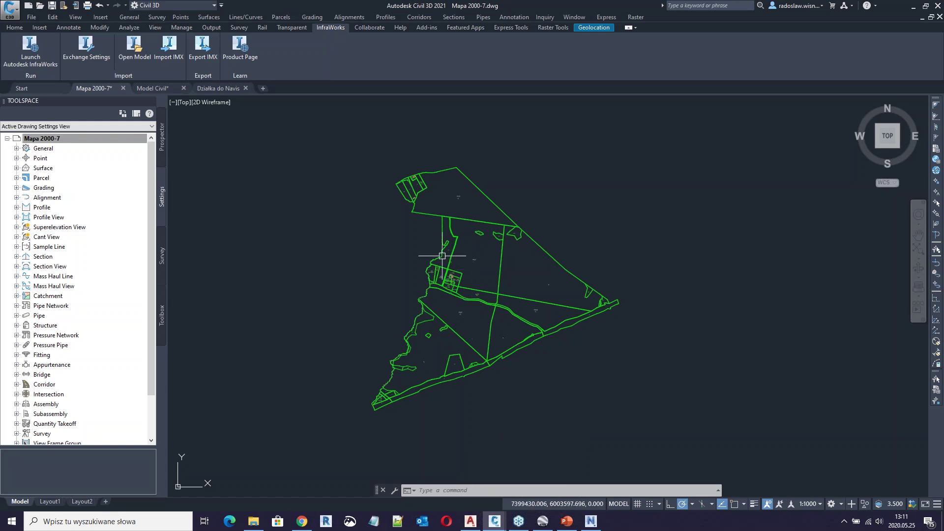
- Overlay the aerial online map and examine how the parcel outlines fit the imagery
middle_drag(411, 233, 410, 223)
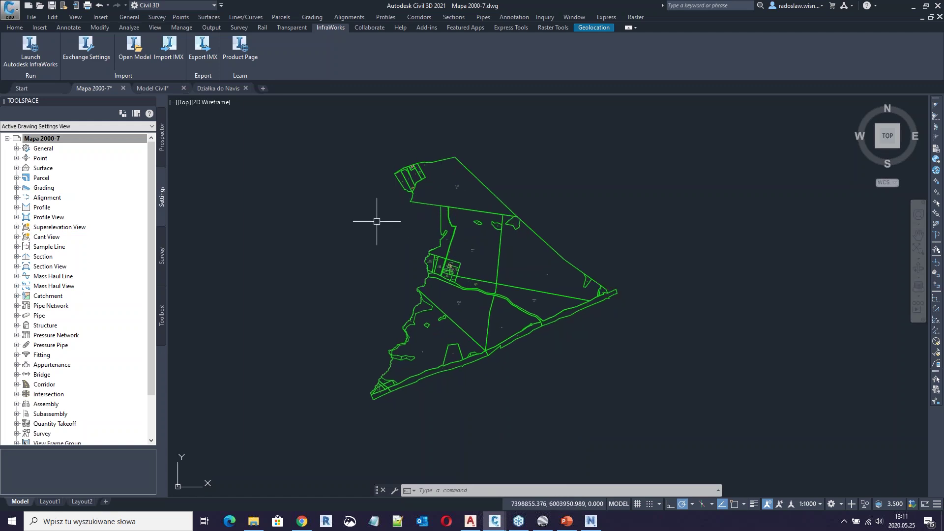
click(592, 28)
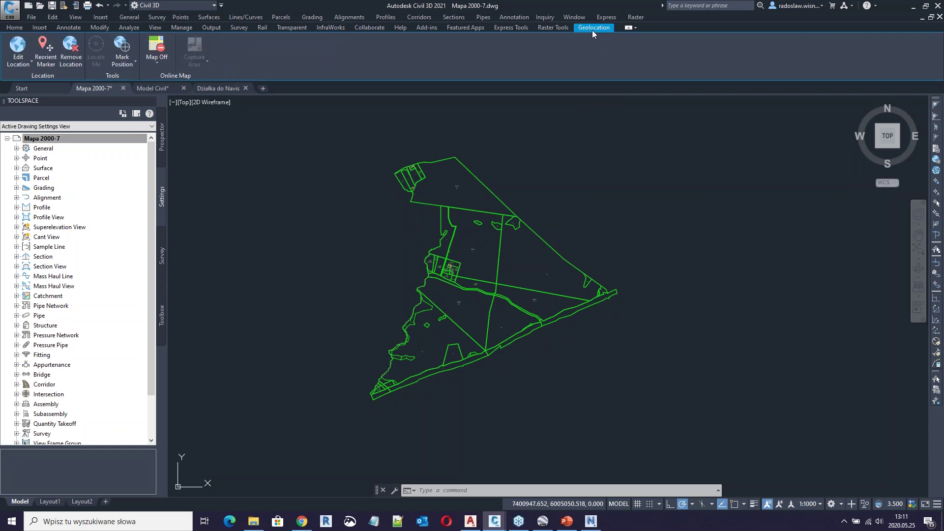
click(163, 64)
click(166, 81)
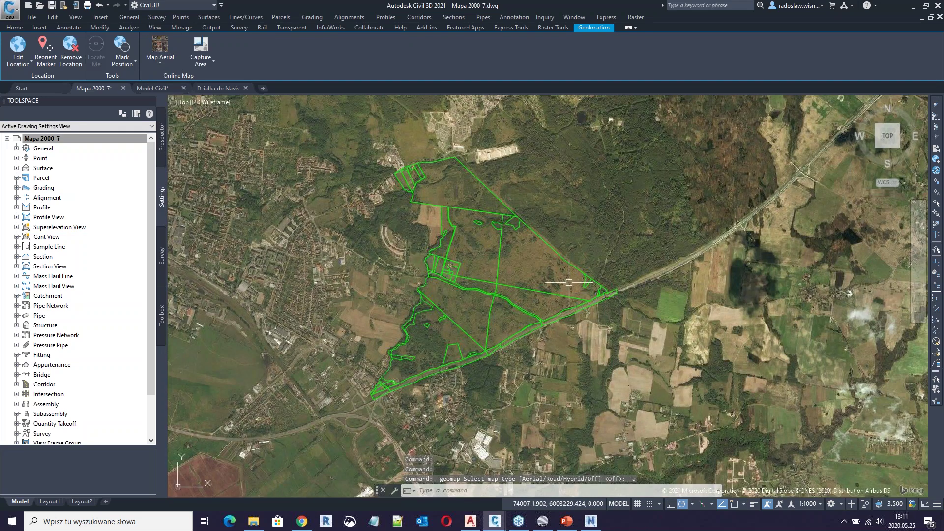
scroll(517, 303, up, 3)
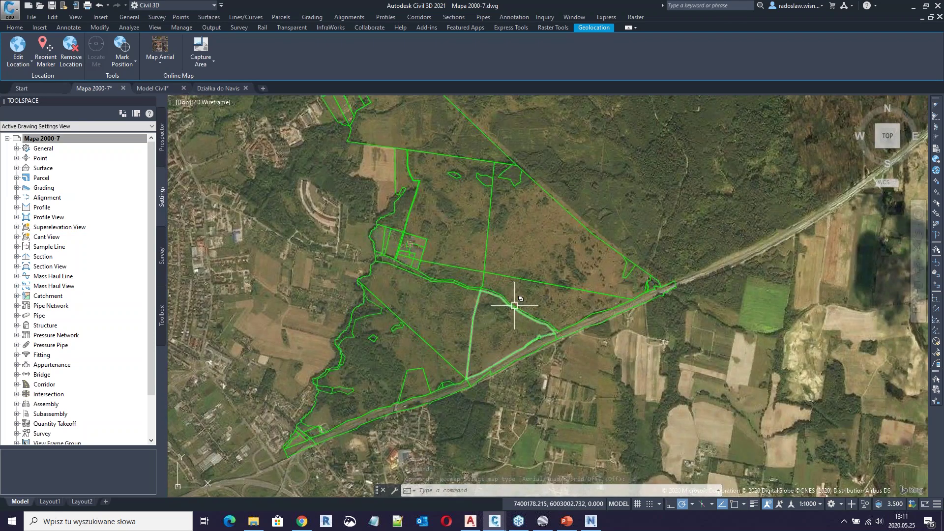
scroll(507, 294, down, 3)
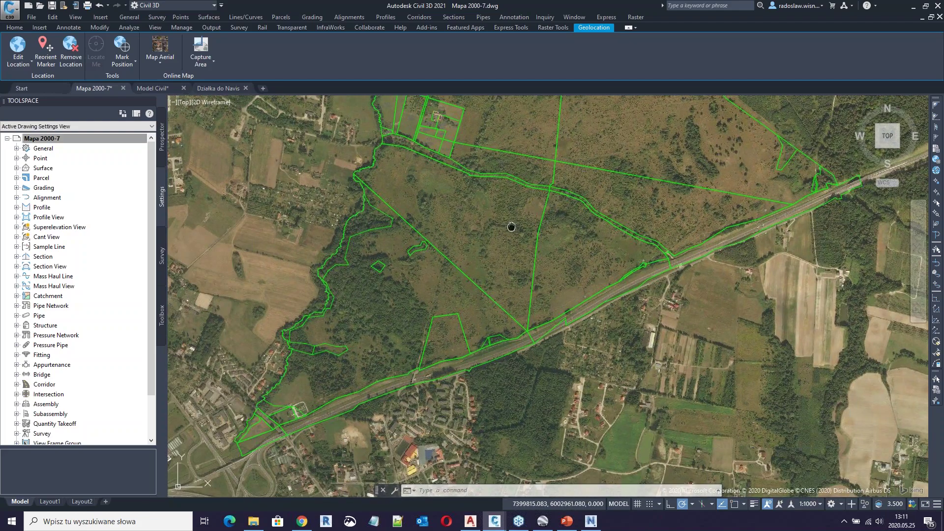
scroll(452, 322, up, 3)
middle_drag(452, 322, 436, 392)
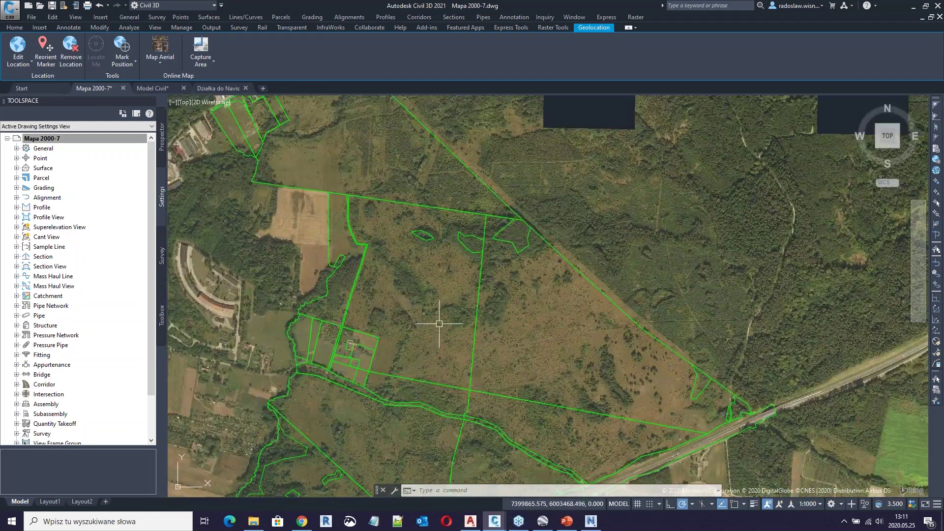
scroll(441, 291, down, 3)
middle_drag(449, 312, 444, 215)
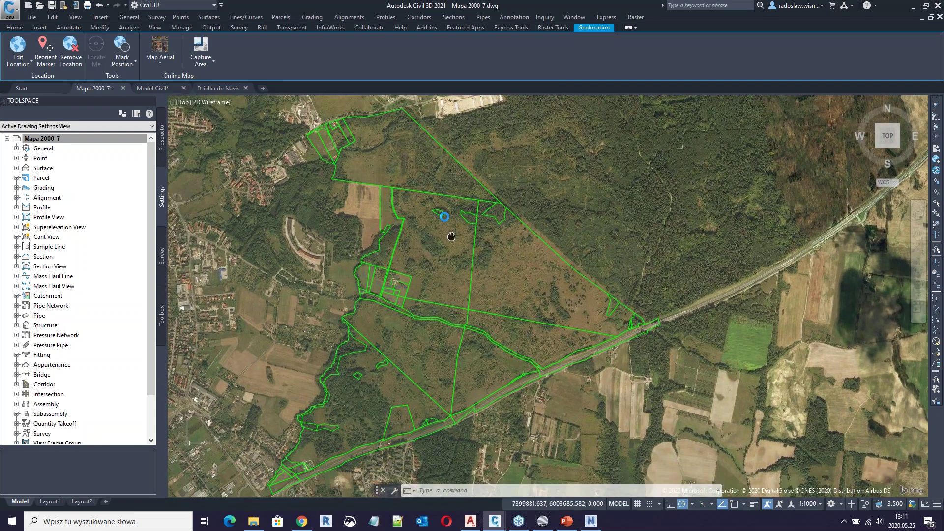
- Turn off the online map behind the parcel outlines
click(169, 63)
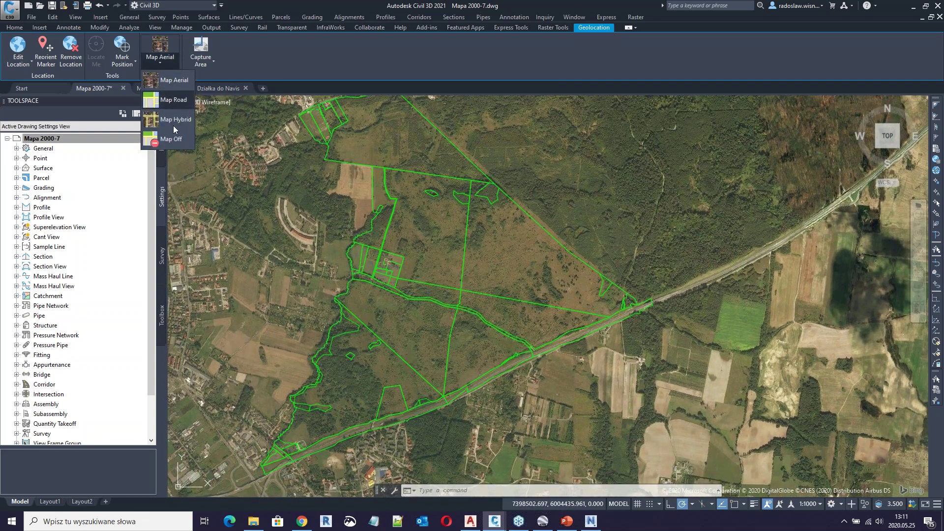
click(175, 140)
scroll(517, 268, down, 2)
middle_drag(559, 225, 644, 231)
- Start a KML export named Mapa 2000-7, limit it to selected objects and select the whole parcel map
text(kml)
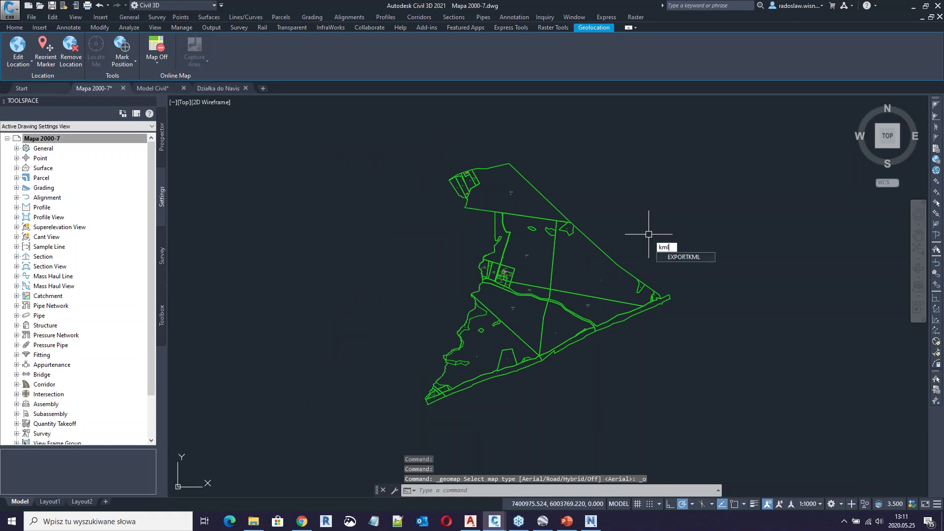
key(Return)
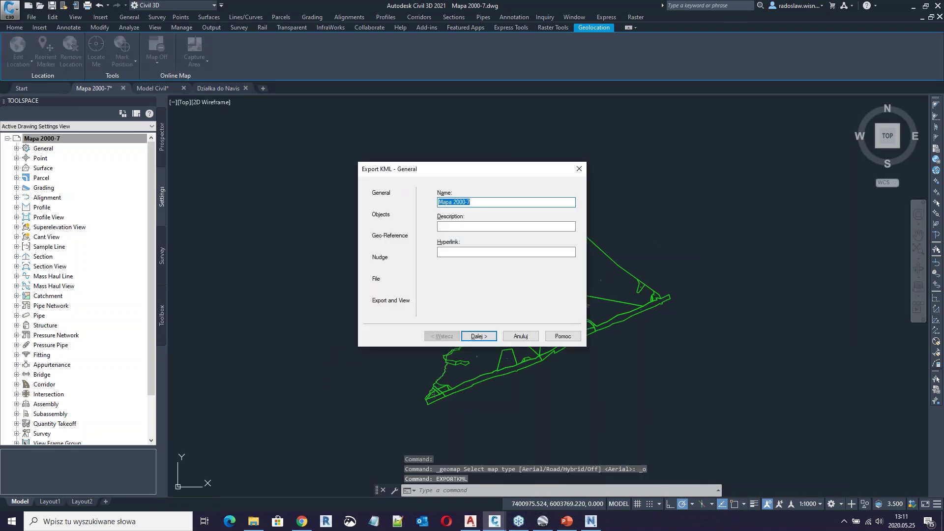
click(479, 336)
click(455, 215)
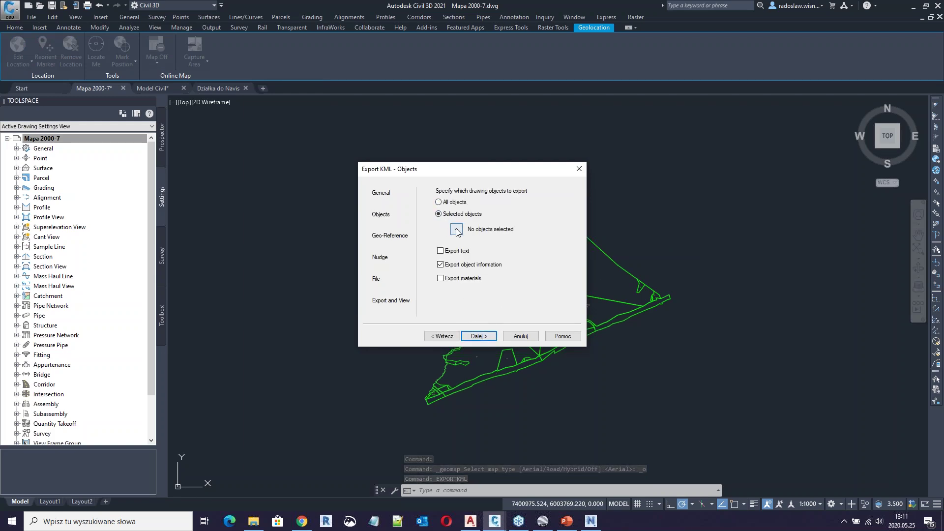
click(457, 229)
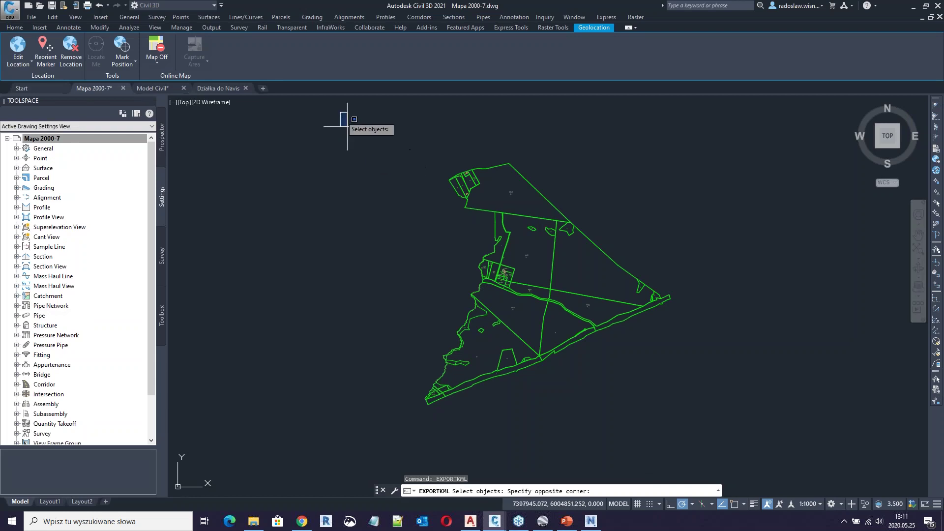
click(341, 112)
click(730, 413)
key(Return)
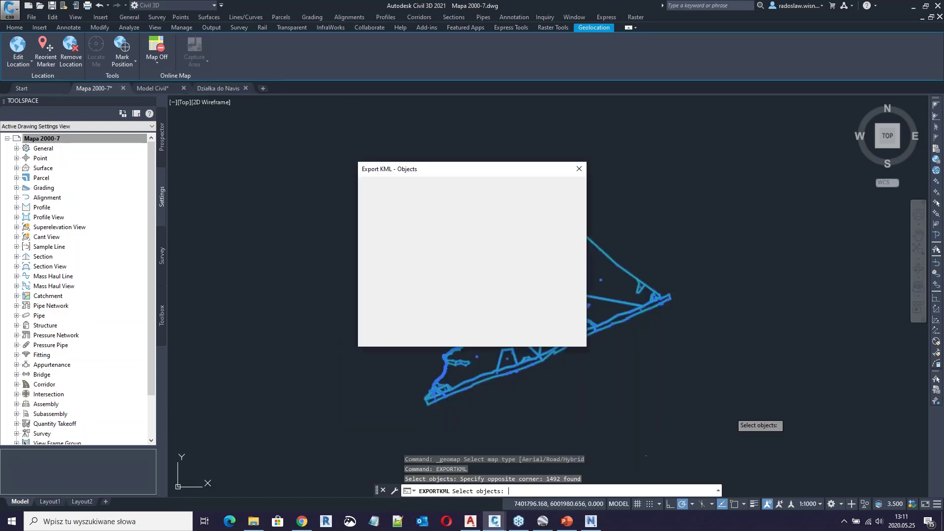
click(486, 336)
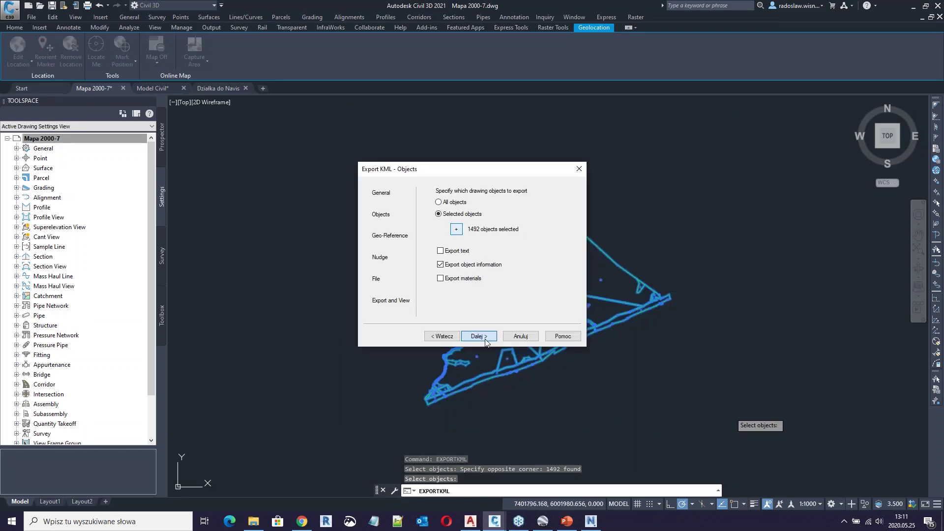
- Keep the drawing coordinate system transform and export to Mapa 2000-7.kmz, overwriting the existing file
drag(519, 161, 498, 143)
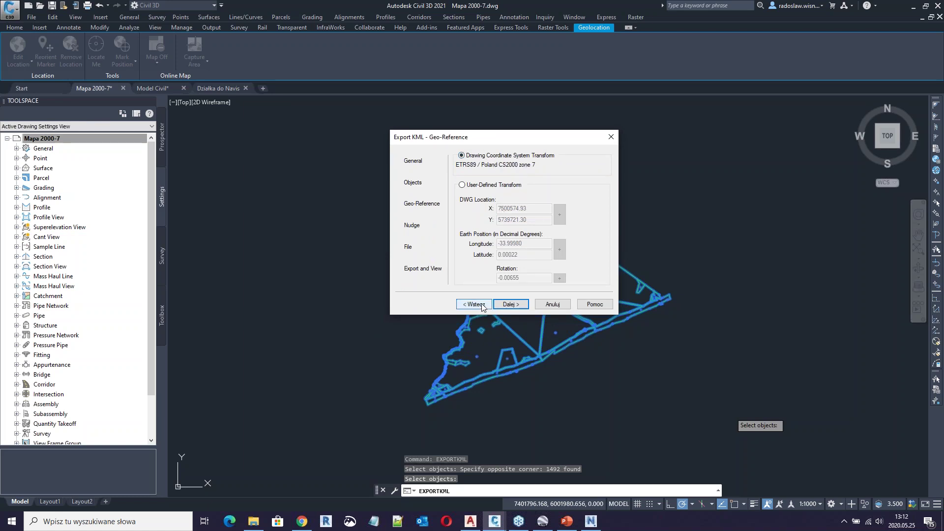
click(509, 305)
click(509, 304)
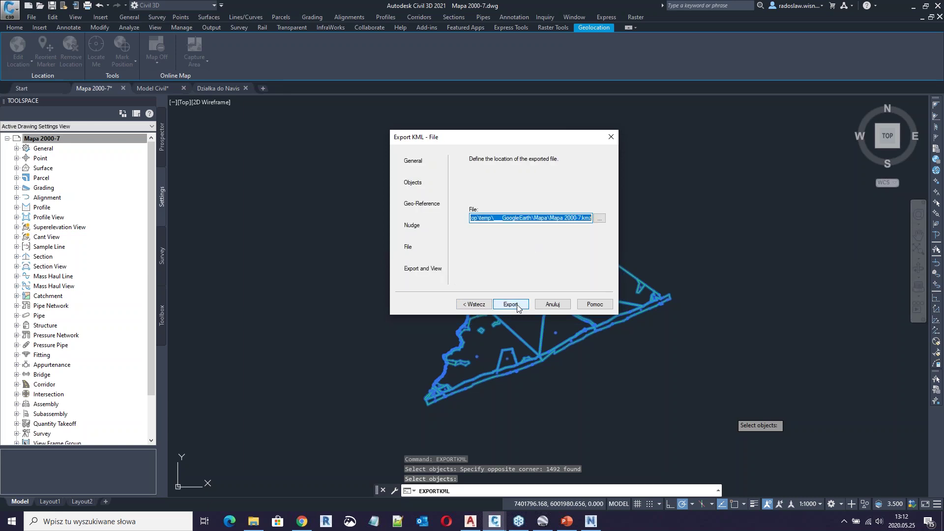
click(512, 305)
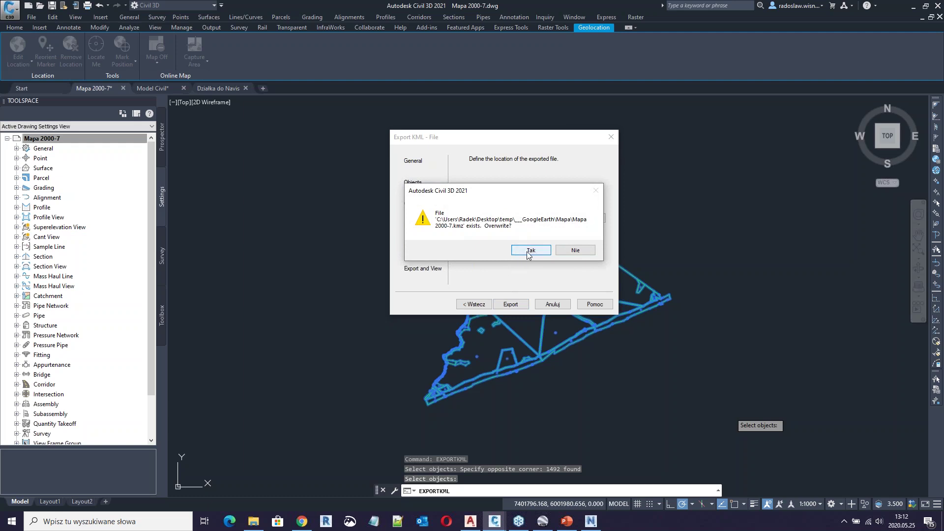
click(529, 251)
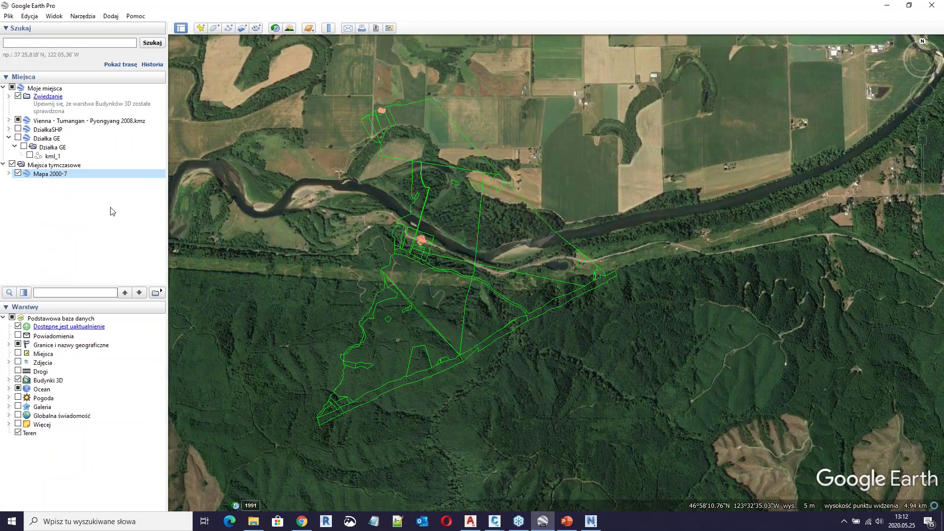
- In Google Earth Pro, delete the old Mapa 2000-7 entry from the temporary places
right_click(54, 175)
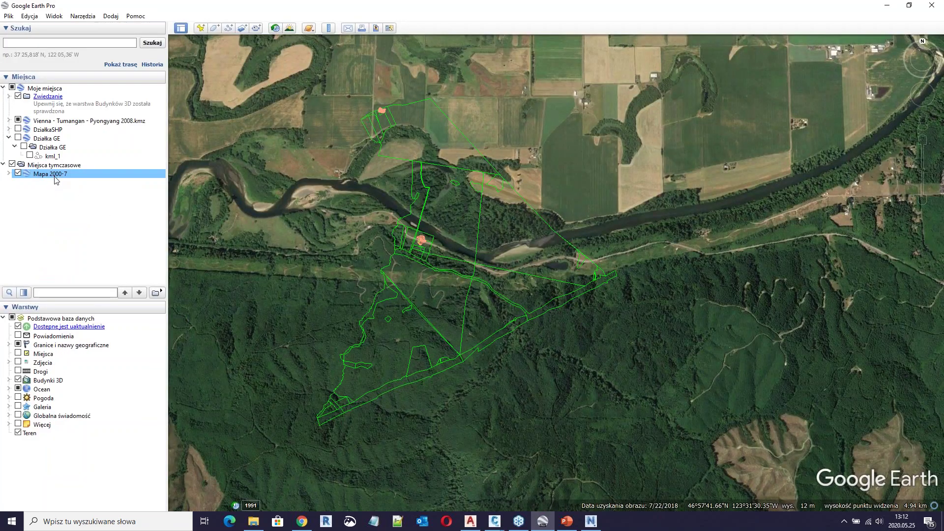
click(84, 219)
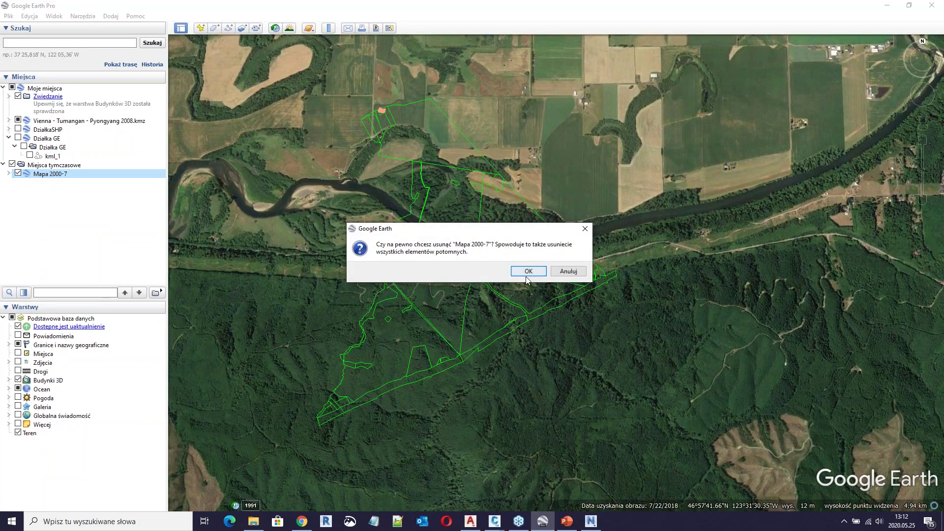
click(540, 270)
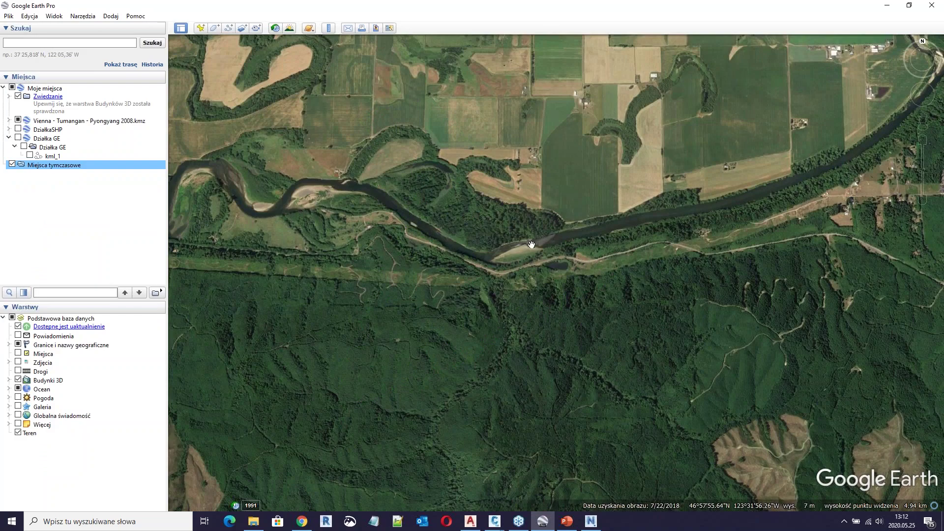
scroll(518, 246, down, 2)
scroll(518, 245, down, 5)
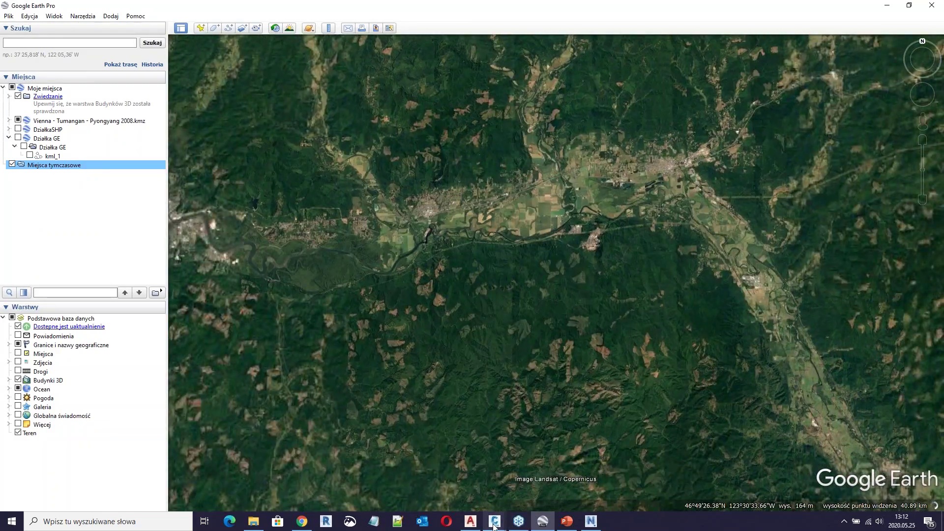
- Switch back to Civil 3D and close the finished KML export wizard
mouse_move(495, 521)
click(494, 479)
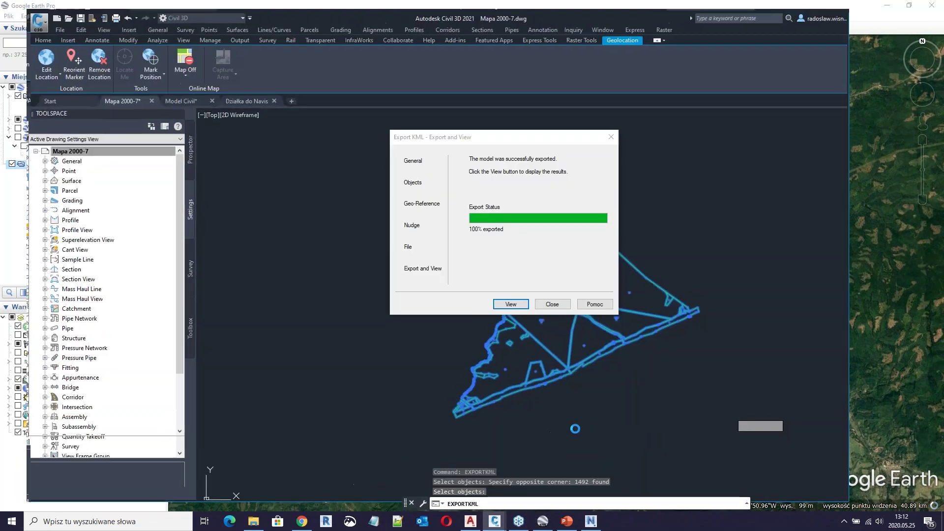
click(552, 304)
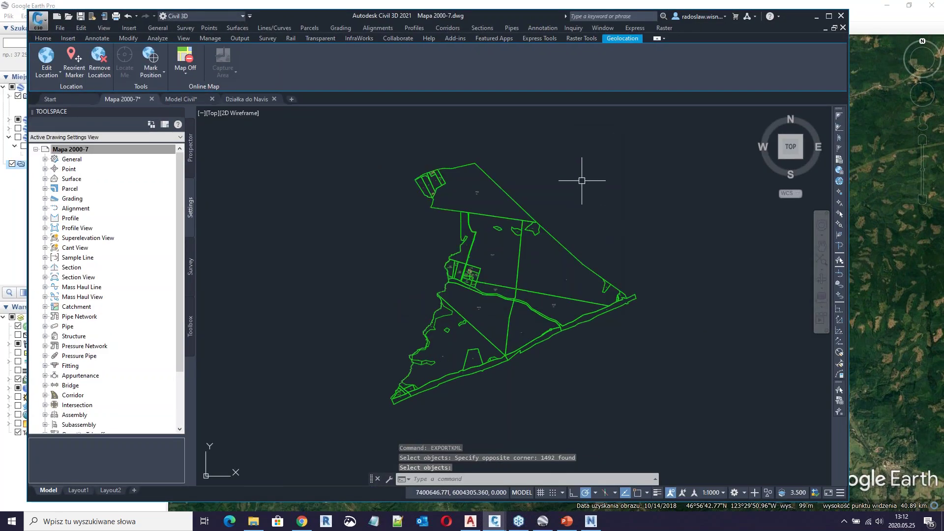
- Return to Google Earth Pro and open the exported file Mapa 2000-7.kmz
click(863, 13)
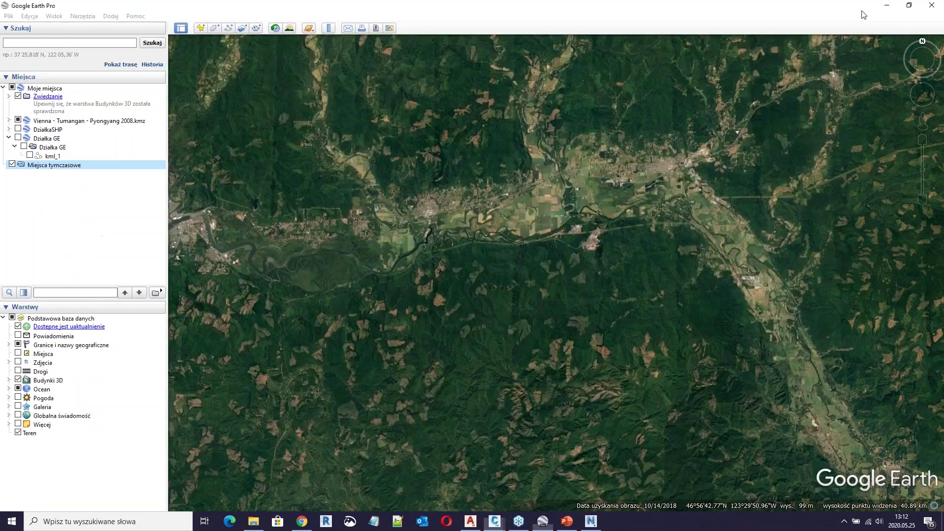
click(9, 16)
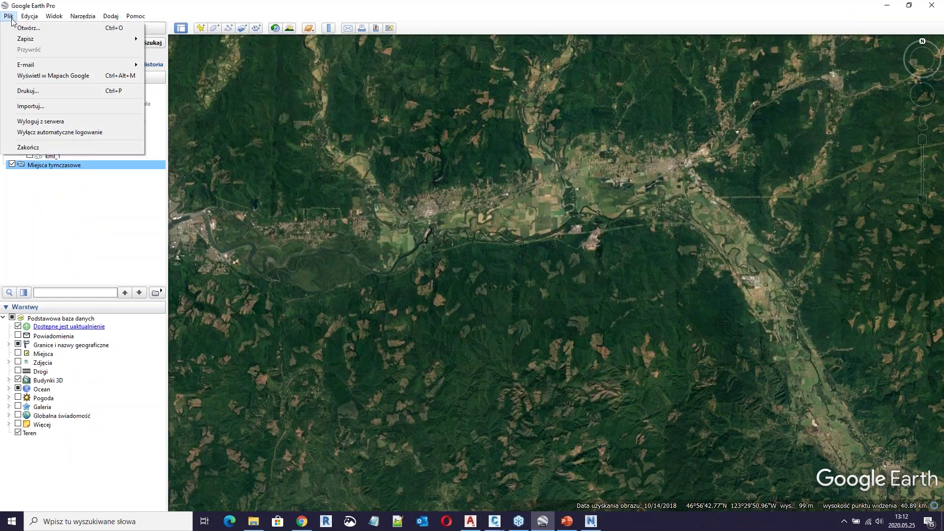
click(18, 28)
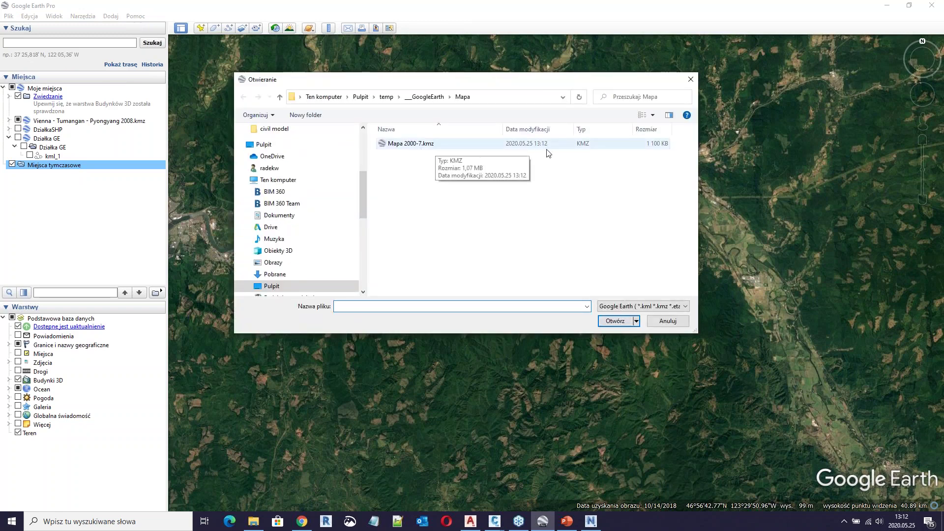
click(544, 148)
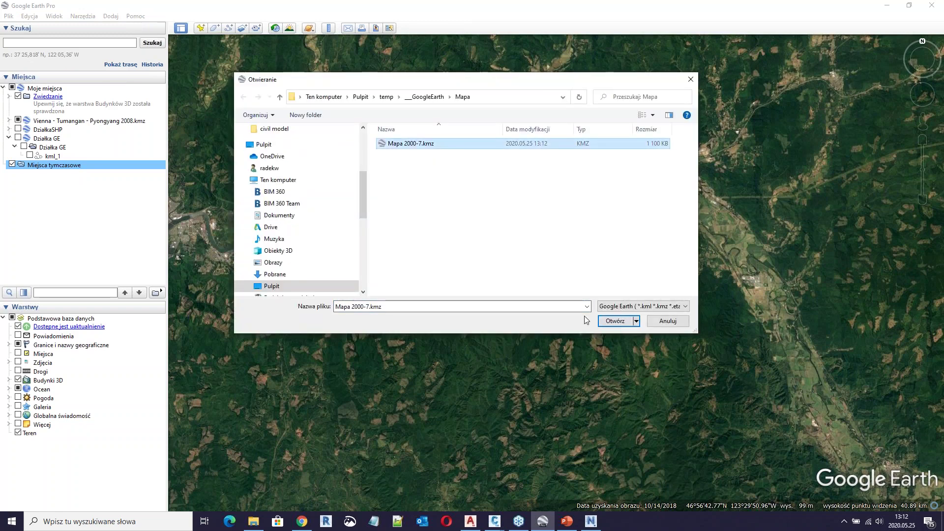
click(615, 322)
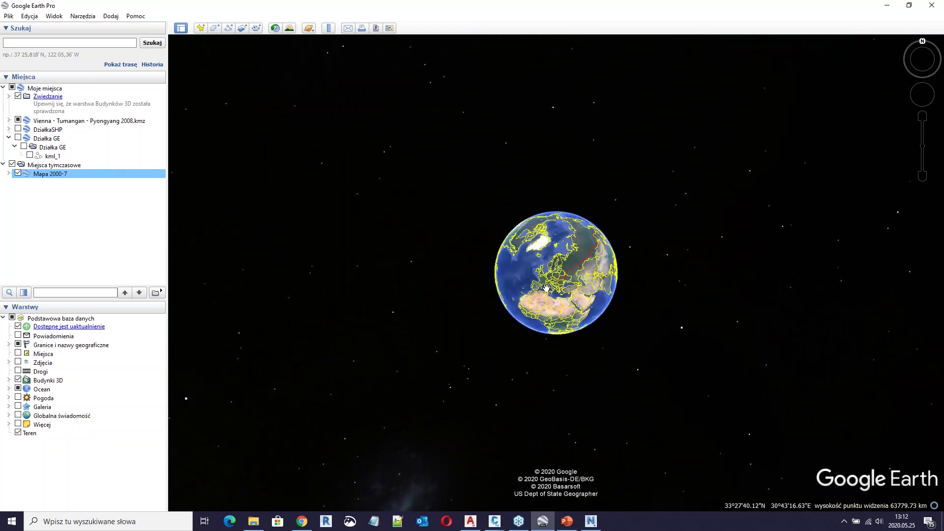
- Expand the Mapa 2000-7 model contents, fly to Polyline [7933]:0 and examine the parcel outlines on the terrain
click(8, 175)
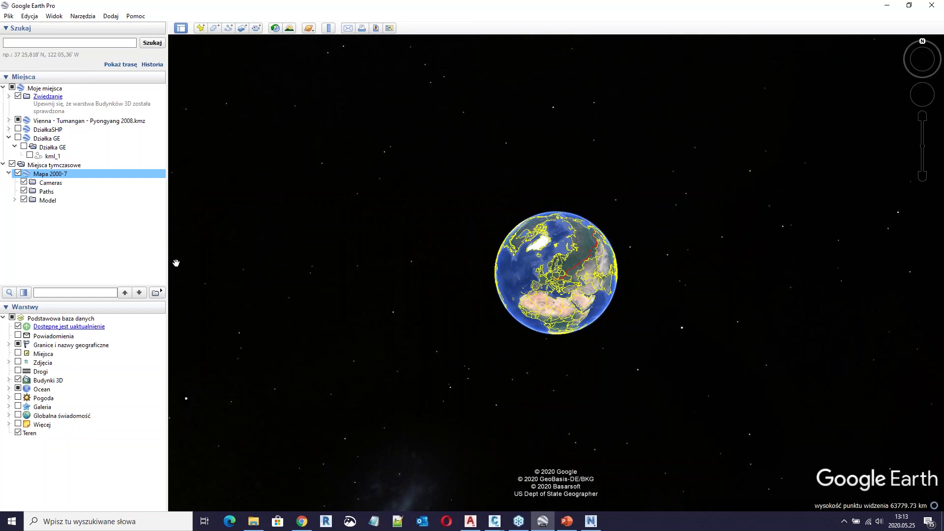
click(14, 201)
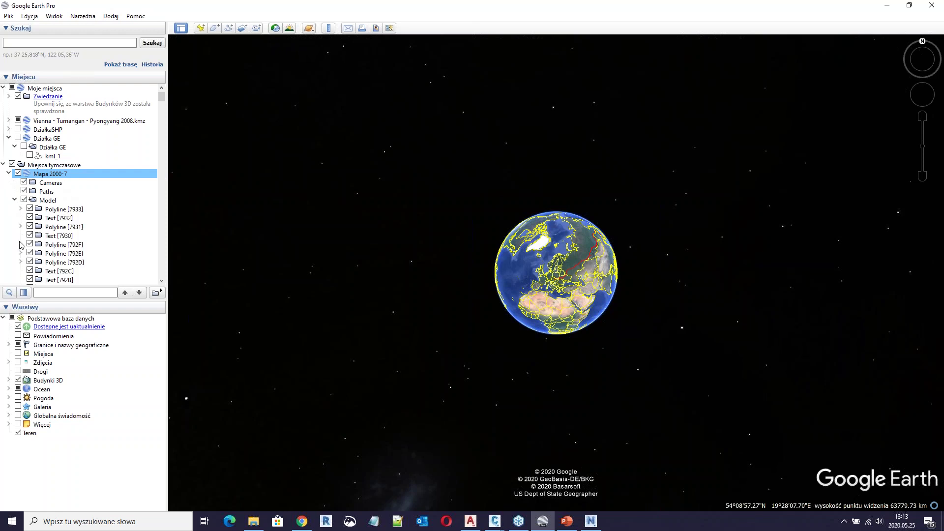
scroll(33, 269, down, 3)
scroll(59, 217, up, 3)
click(53, 210)
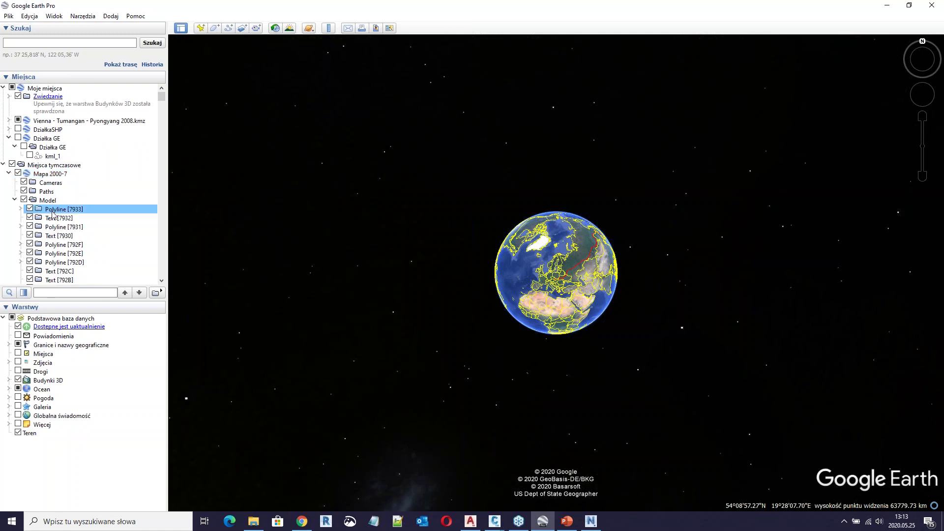
click(21, 210)
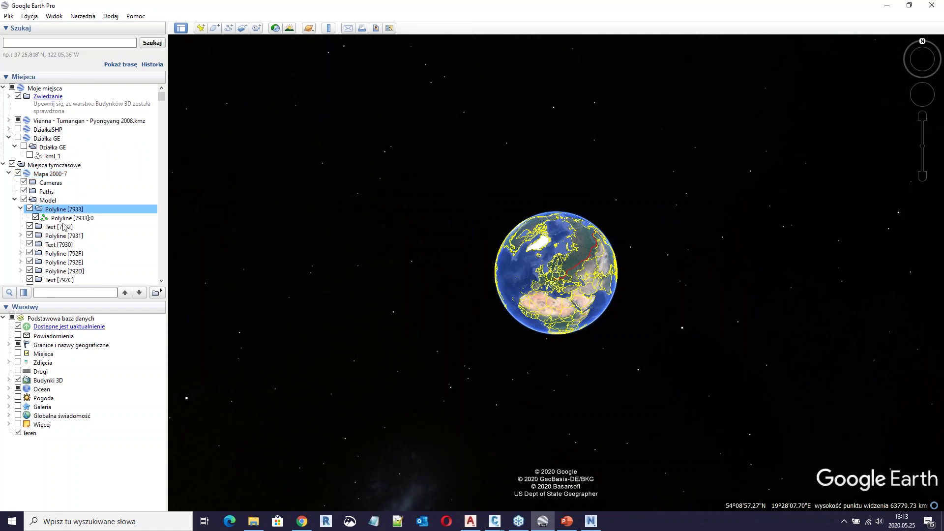
double_click(62, 219)
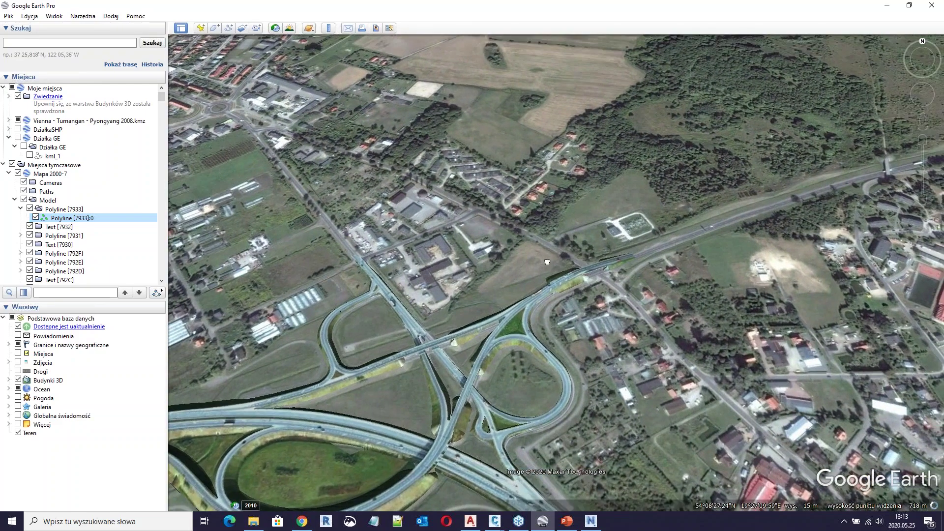
drag(547, 262, 536, 287)
middle_drag(586, 275, 579, 146)
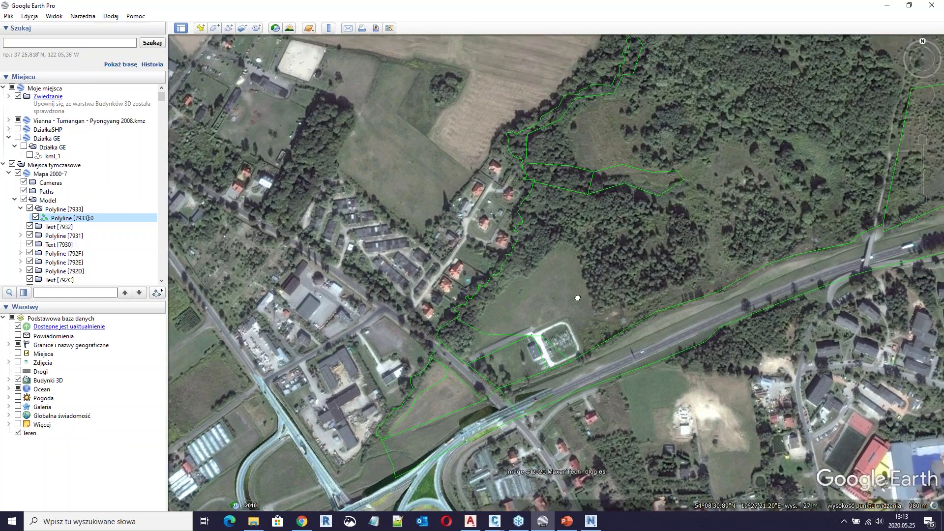
- Examine the parcel outlines over the whole site against the aerial imagery, and collapse the Mapa 2000-7 model contents
drag(781, 134, 605, 232)
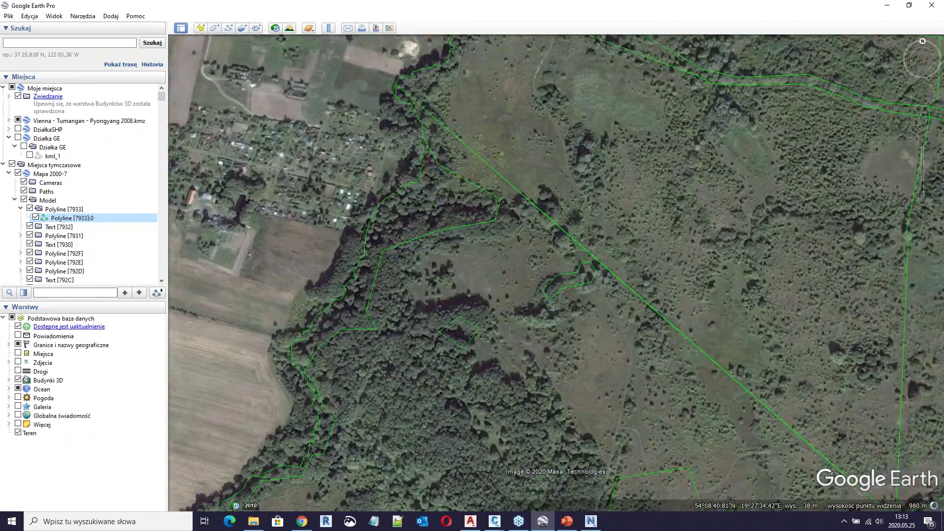
scroll(523, 358, down, 5)
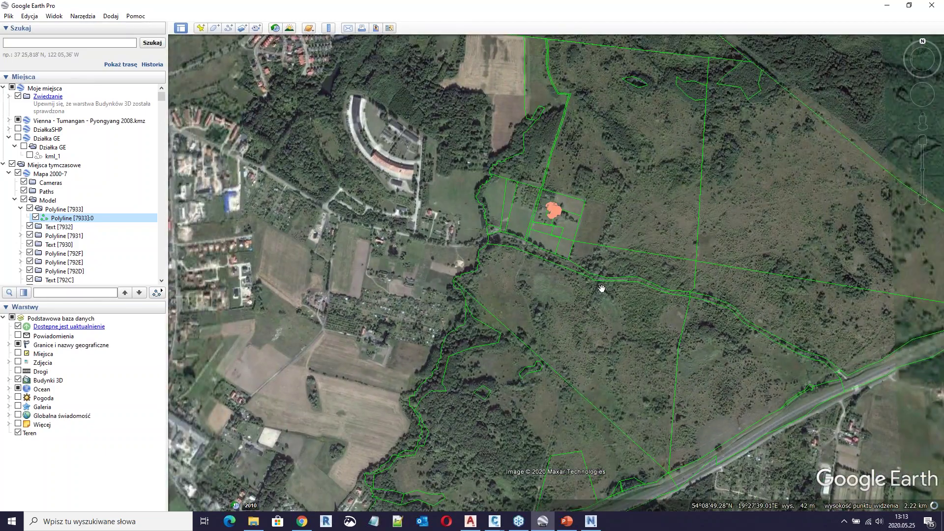
scroll(601, 288, down, 3)
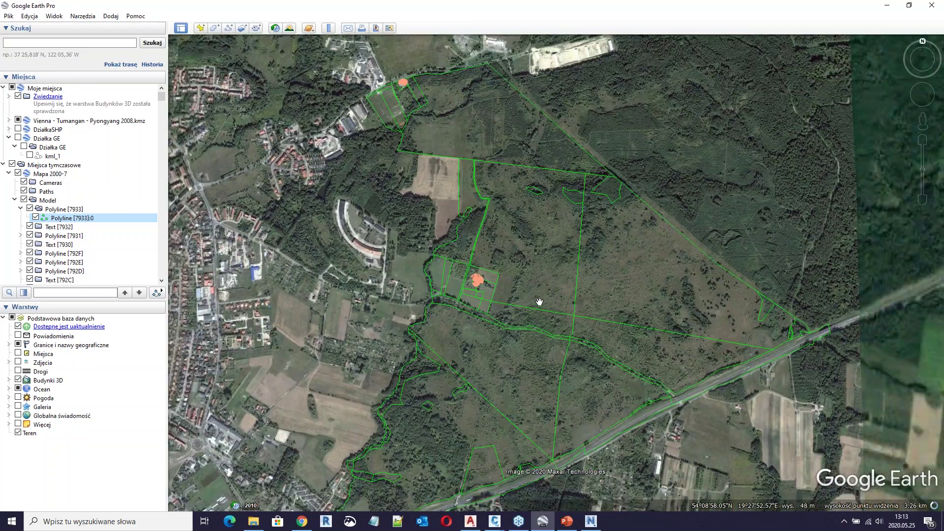
drag(540, 302, 508, 294)
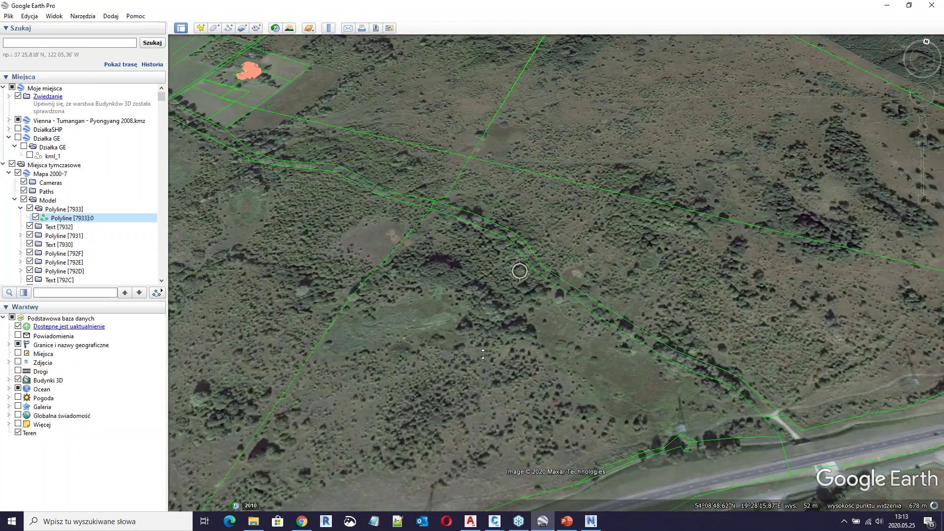
middle_drag(479, 365, 494, 280)
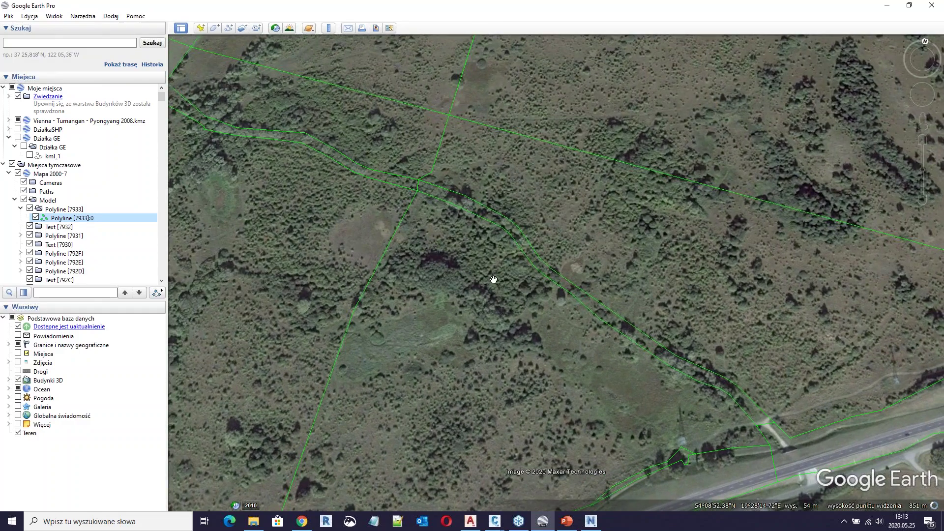
scroll(494, 279, down, 3)
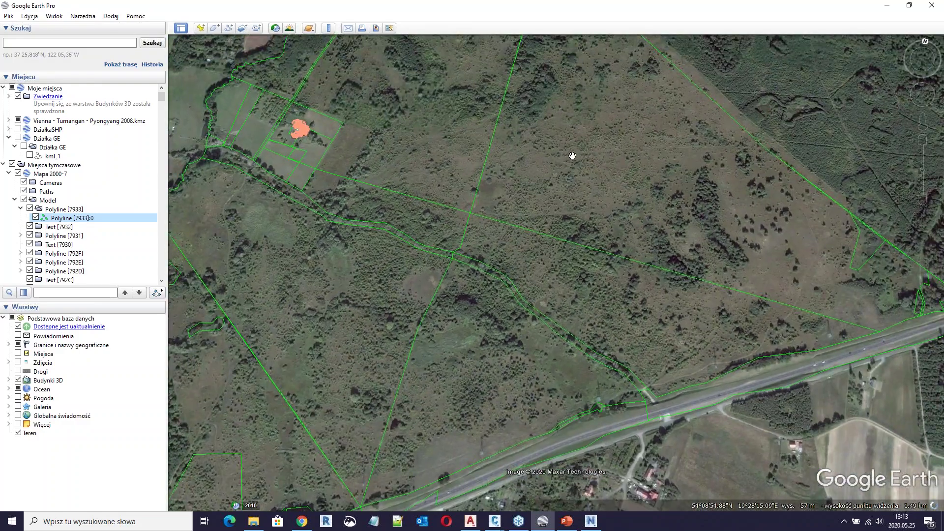
drag(586, 201, 531, 202)
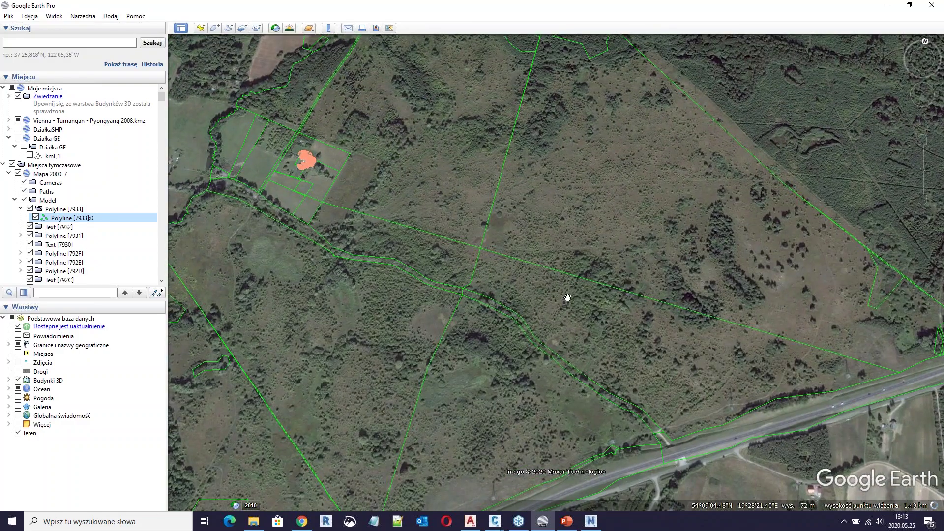
scroll(548, 291, down, 2)
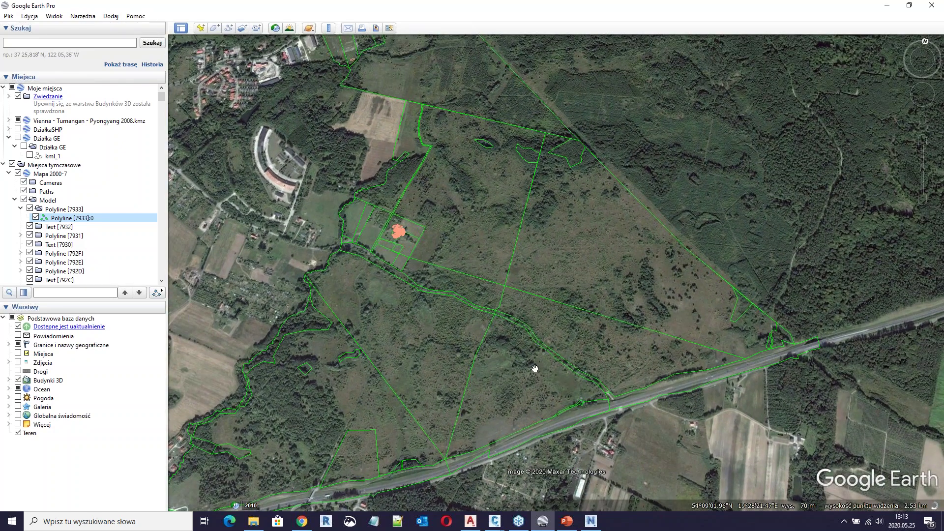
click(15, 199)
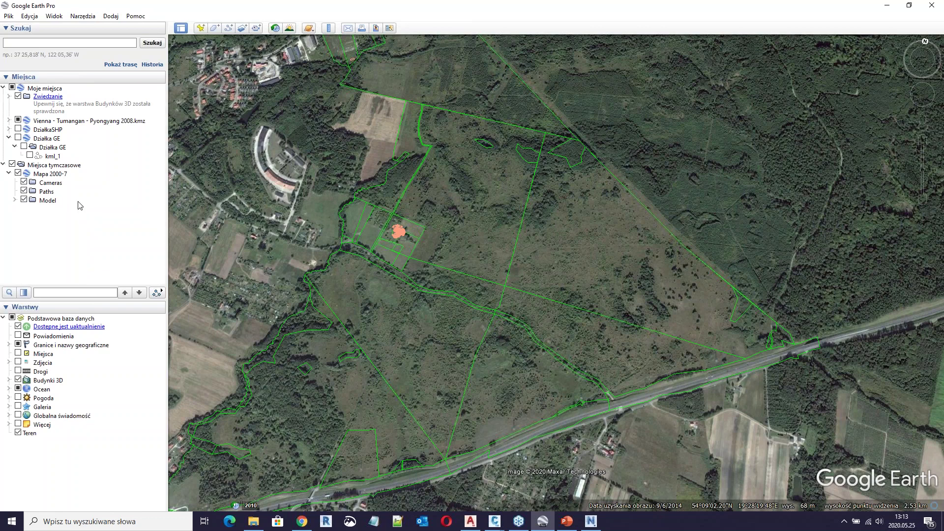
- Switch to Mapa 2000-7.dwg in Civil 3D and draw a straight polyline diagonally across the parcels from northwest to southeast
mouse_move(494, 521)
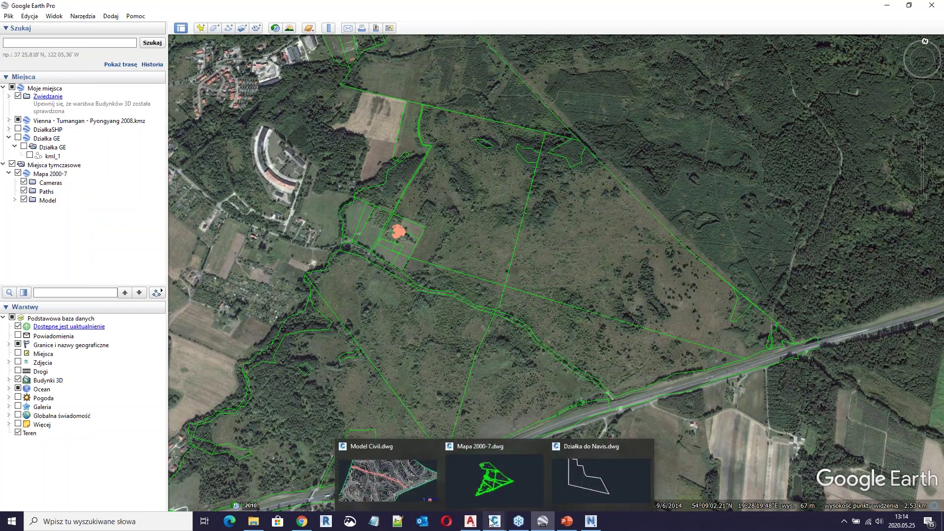
click(455, 491)
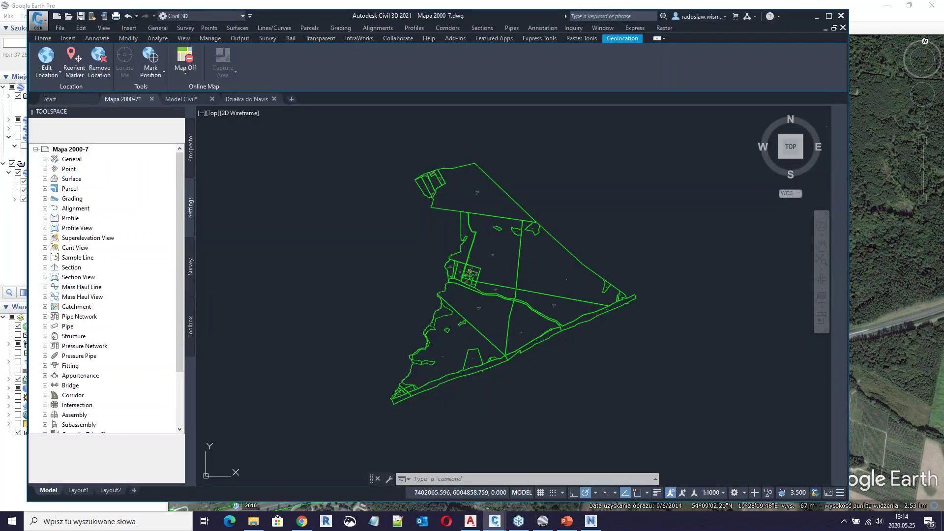
middle_drag(572, 218, 543, 223)
key(Escape)
text(pl)
key(Return)
click(417, 138)
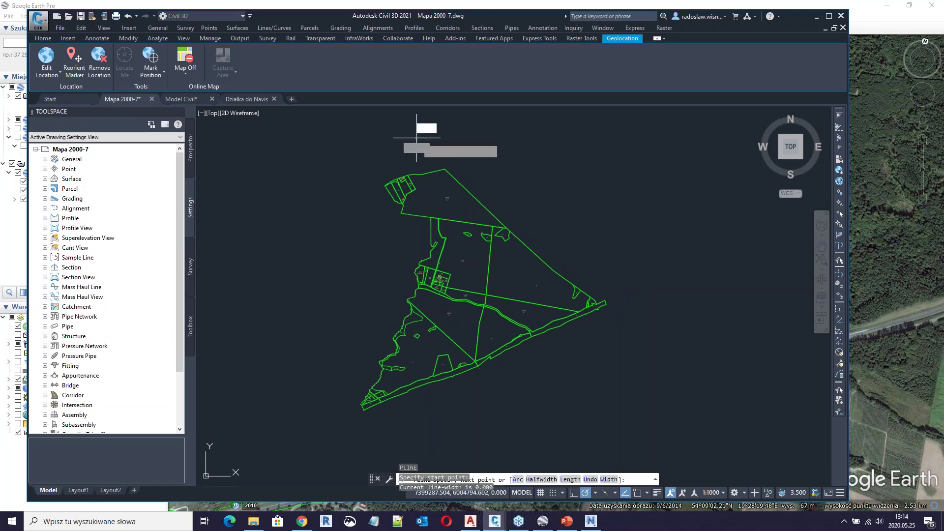
click(580, 388)
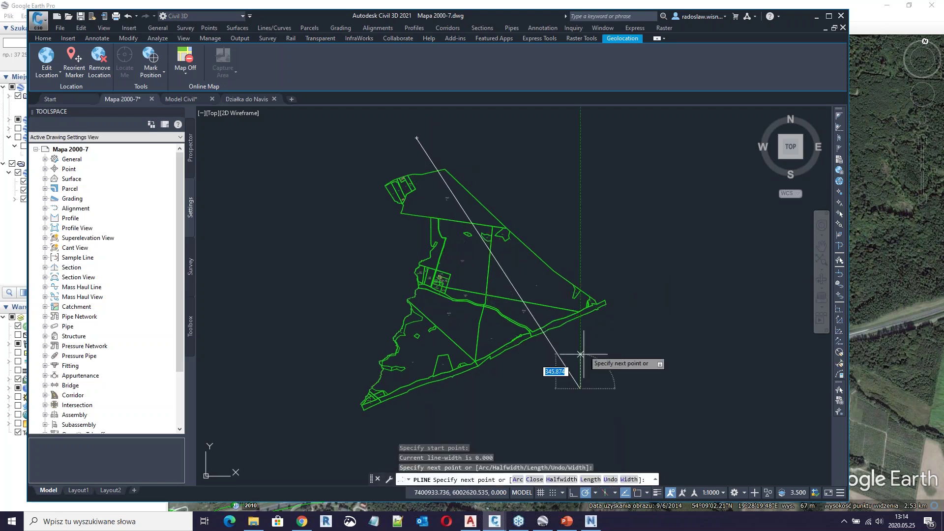
key(Return)
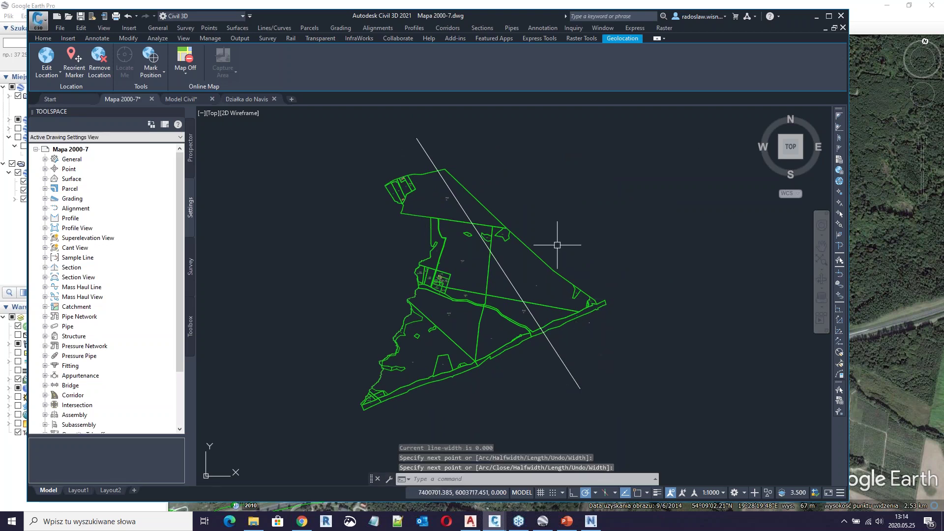
key(Escape)
click(428, 155)
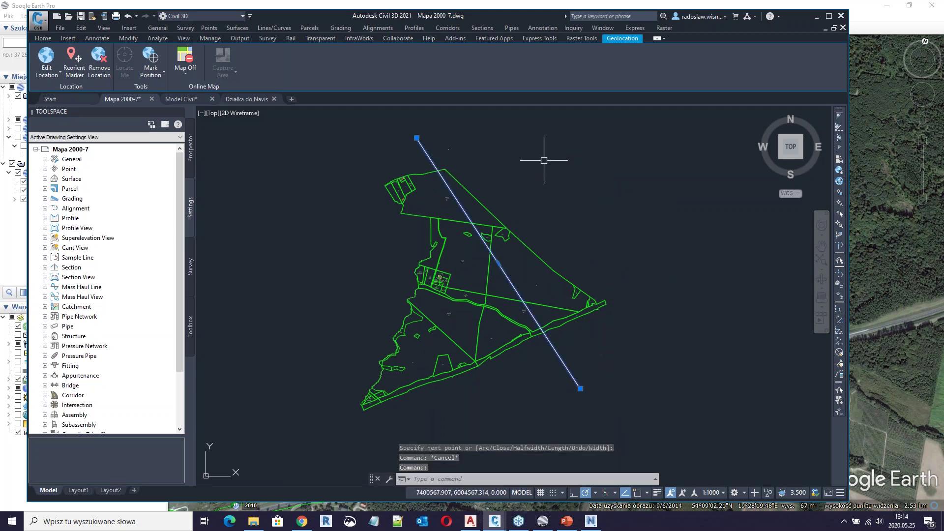
key(Escape)
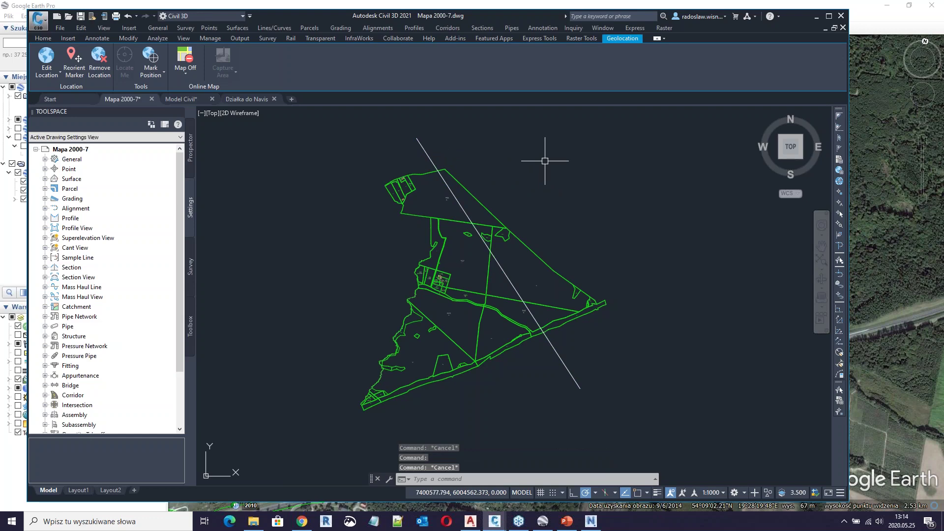
- Start a KML export named linia and choose only the diagonal polyline as the object to export
text(exportkml)
key(Return)
click(462, 204)
drag(463, 204, 404, 201)
key(BackSpace)
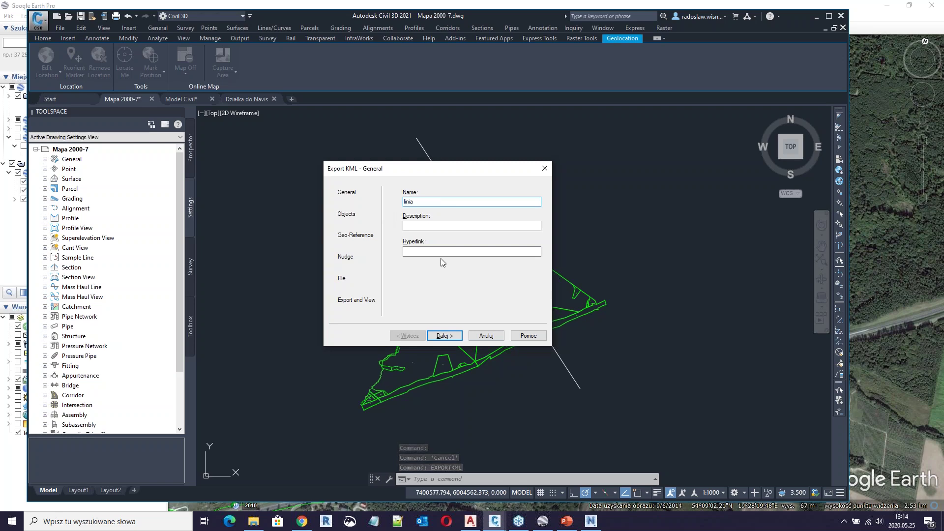
click(452, 337)
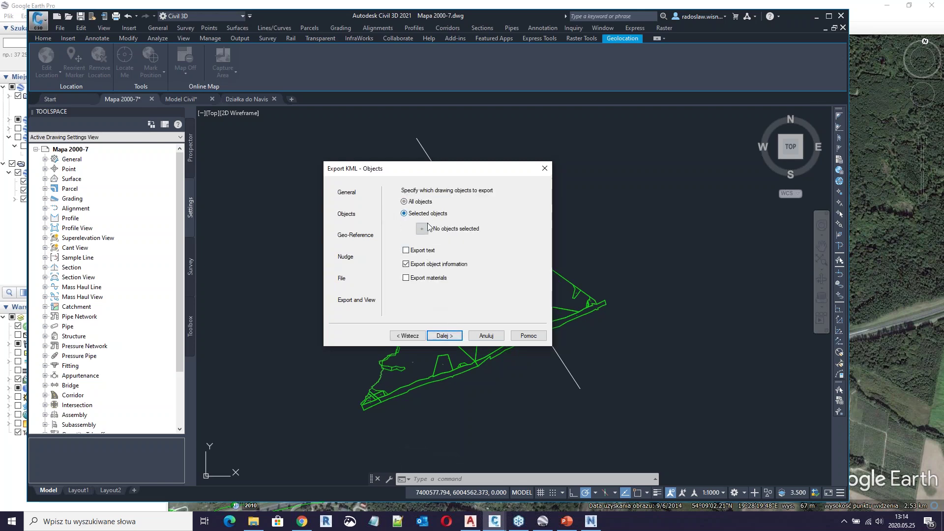
click(422, 229)
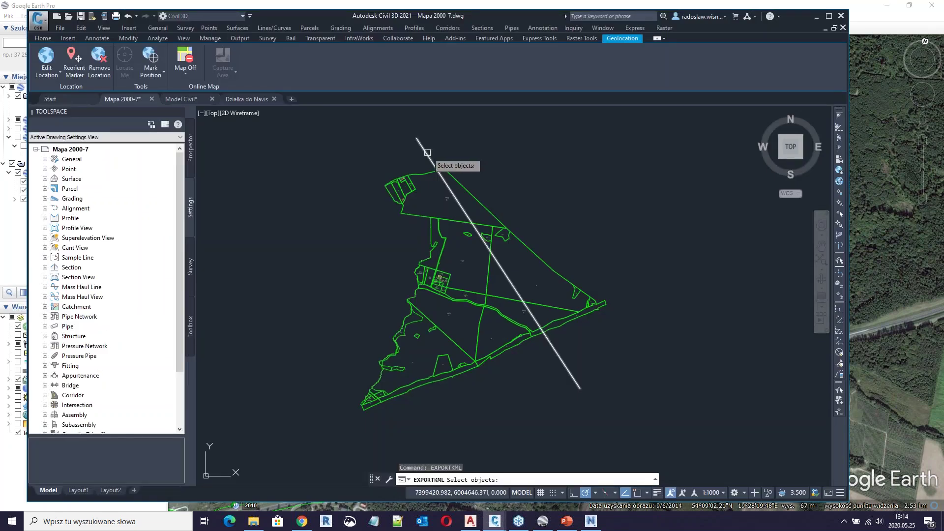
click(424, 153)
key(Return)
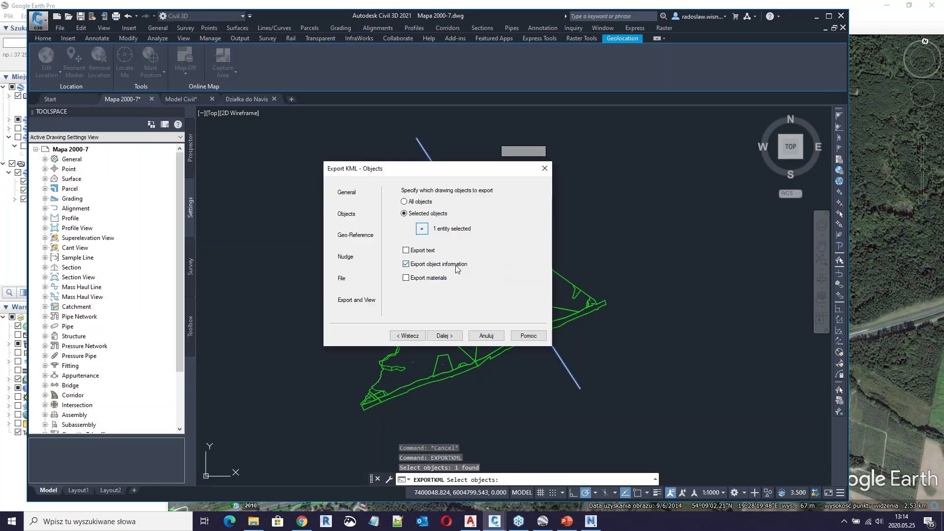
- Keep the drawing coordinate system and ground draping, export as linia.kmz in the Mapa folder, and close the export wizard
click(444, 336)
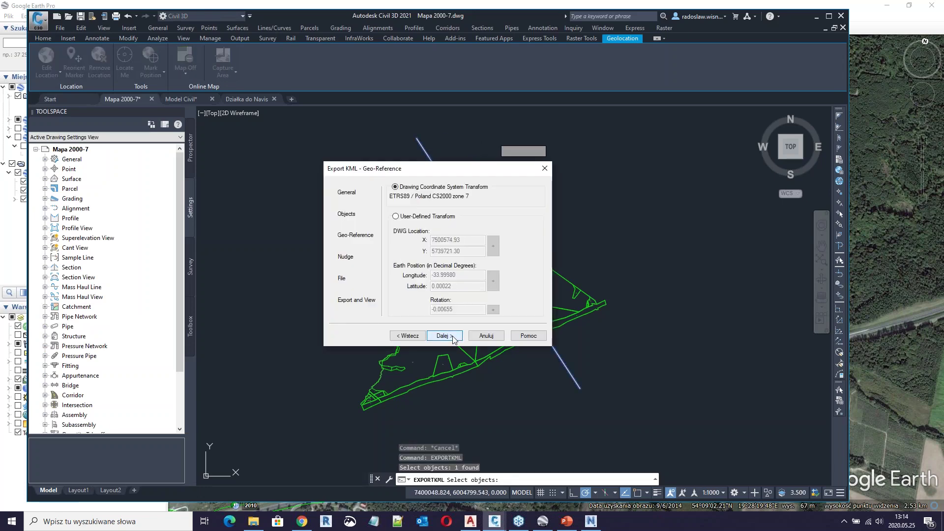
click(452, 338)
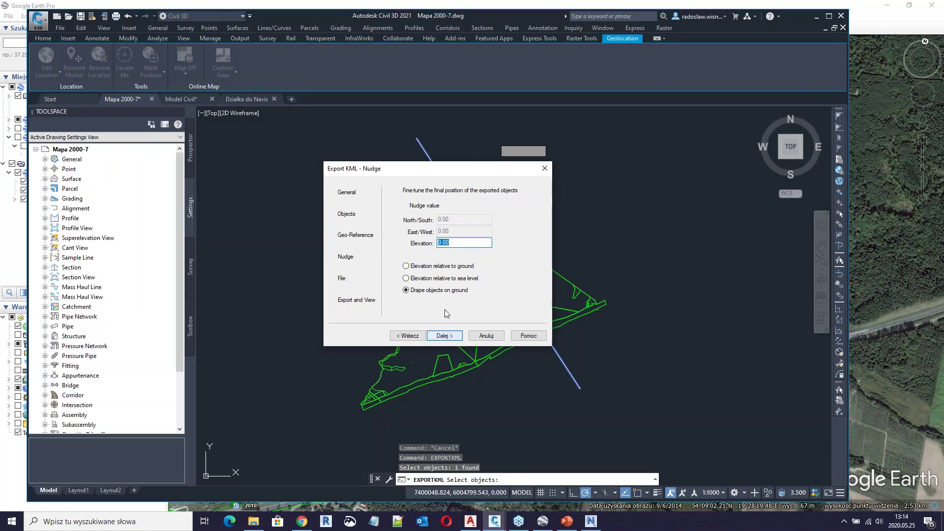
click(445, 337)
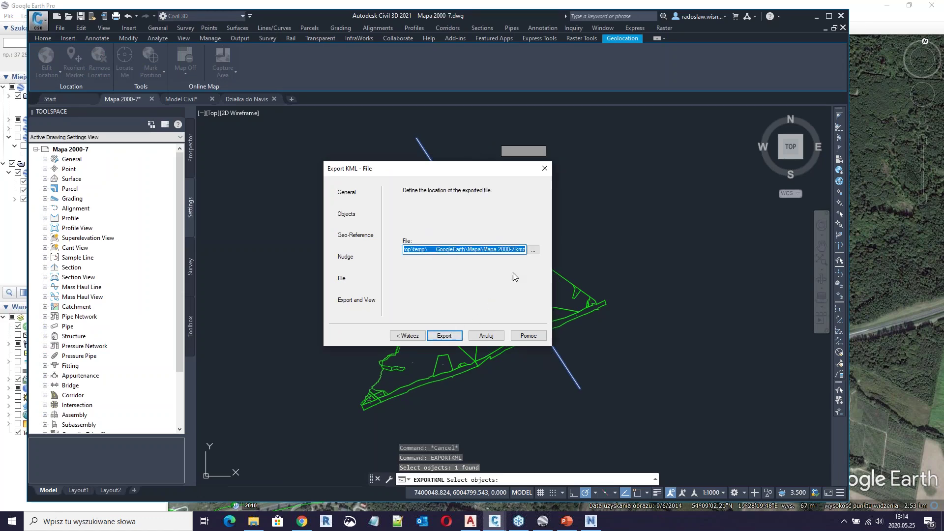
click(533, 250)
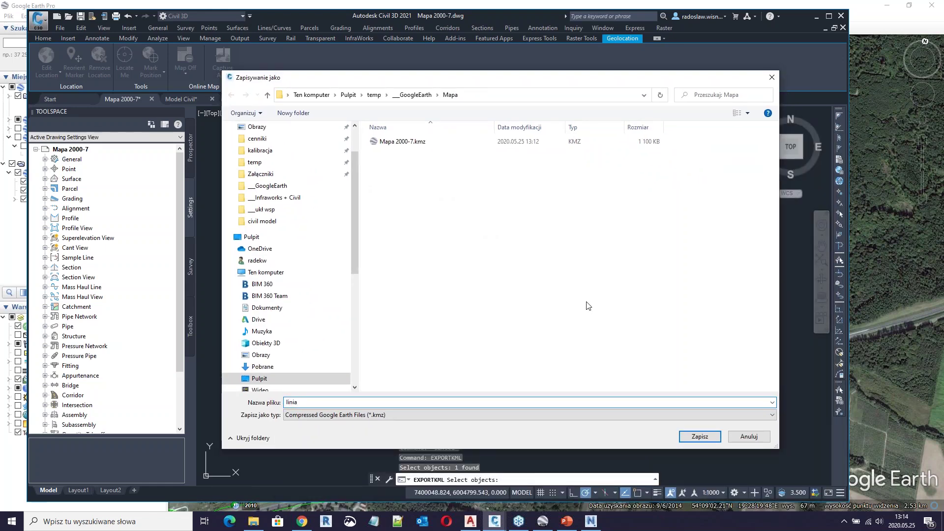
click(716, 438)
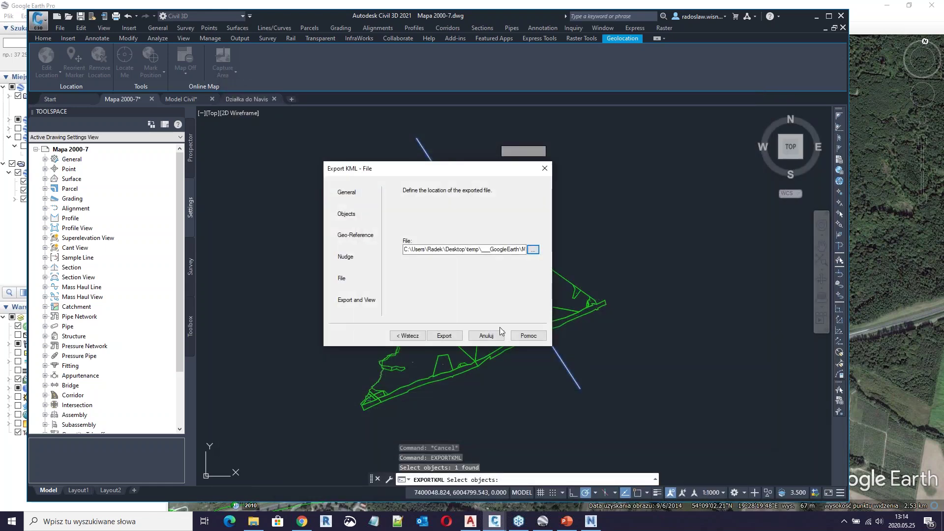
click(444, 335)
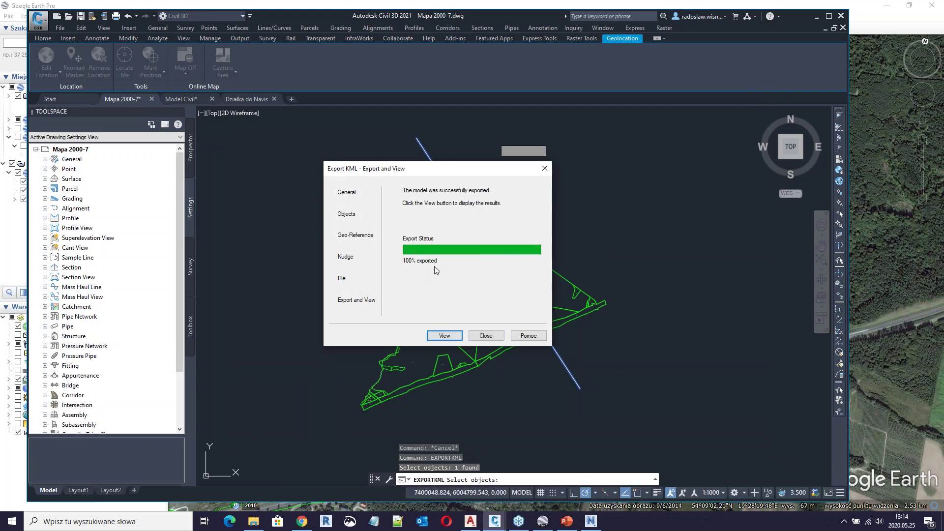
click(486, 335)
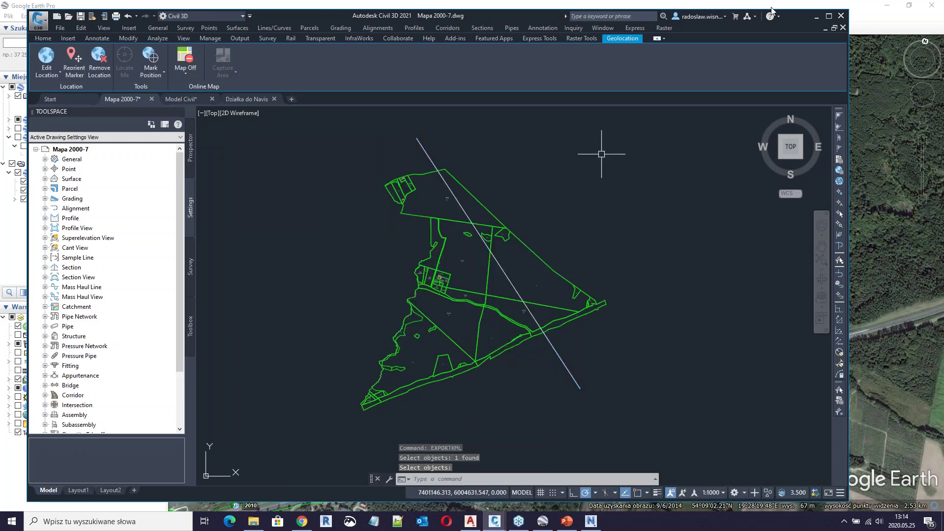
- Return to Google Earth Pro and open linia.kmz to view the polyline over the parcel map
click(884, 20)
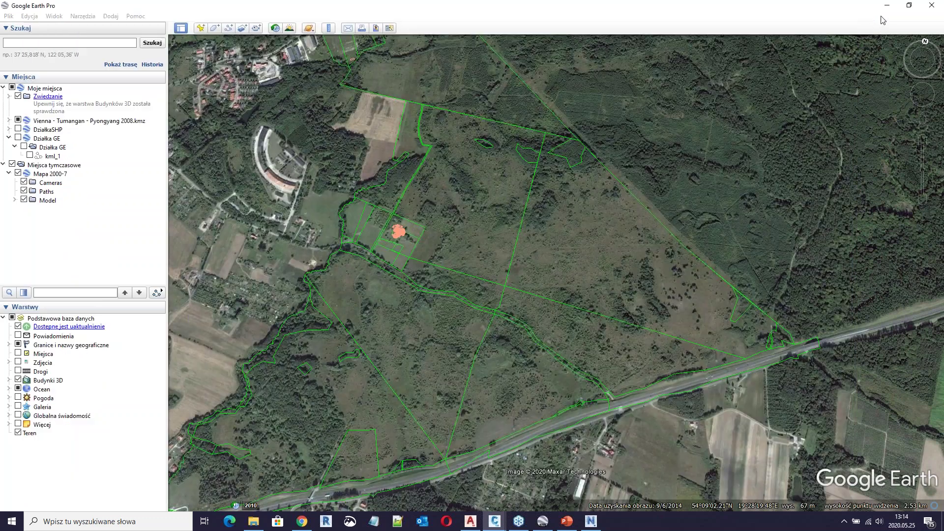
click(9, 15)
click(20, 26)
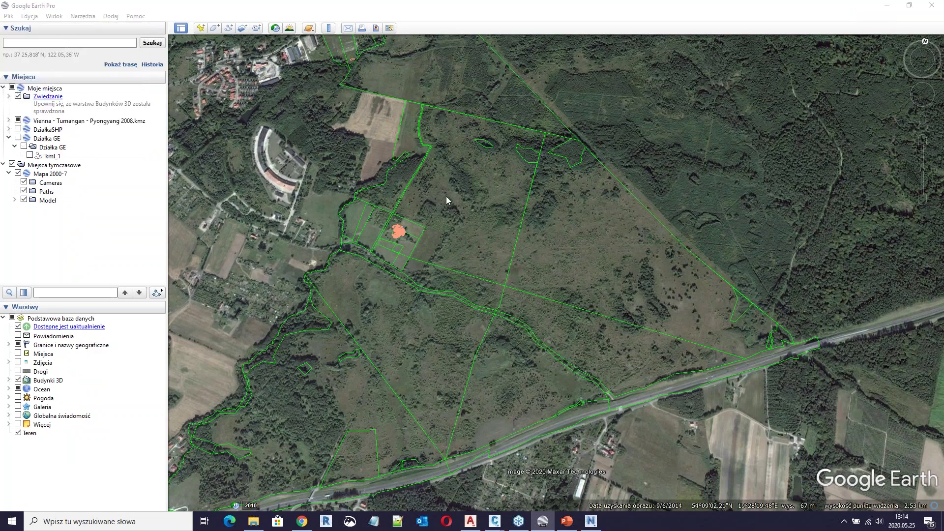
double_click(400, 144)
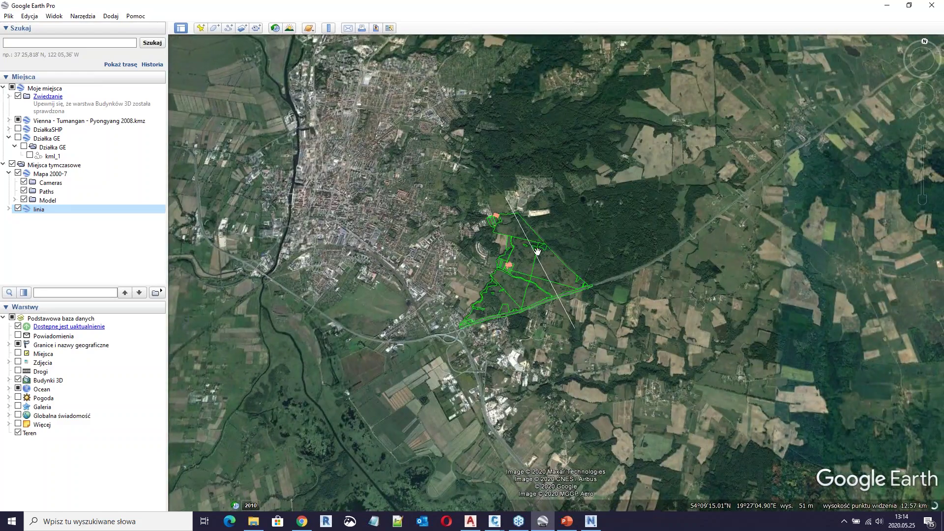
scroll(538, 252, down, 3)
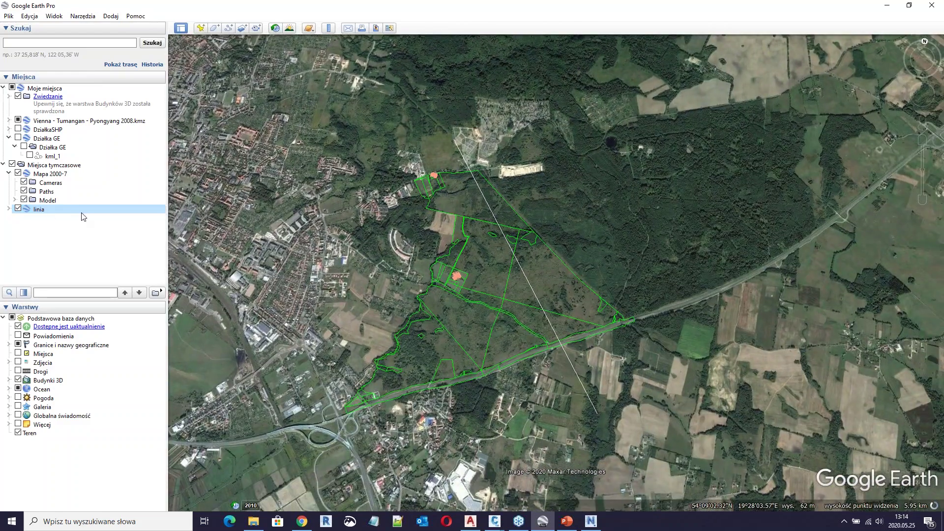
- Expand the linia entry and its Model folder, and toggle that model's visibility off and on
click(9, 209)
click(15, 236)
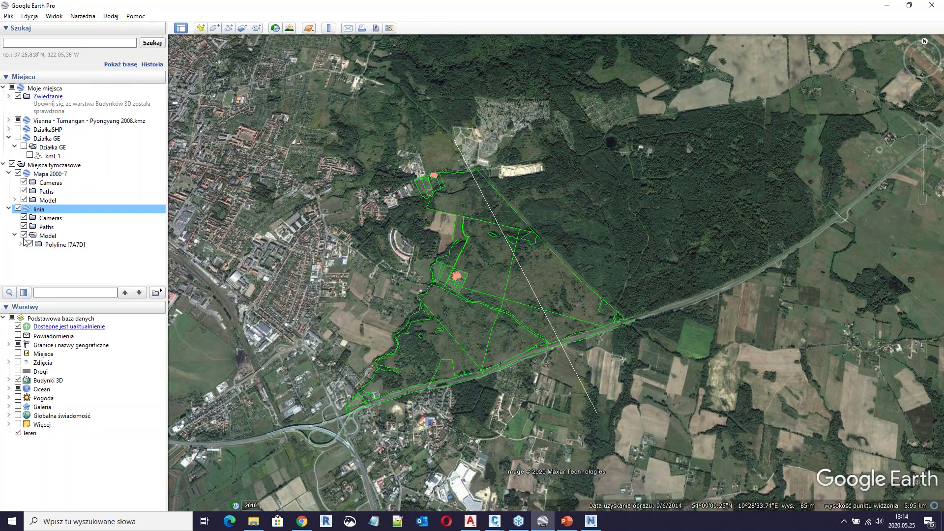
click(23, 236)
click(24, 236)
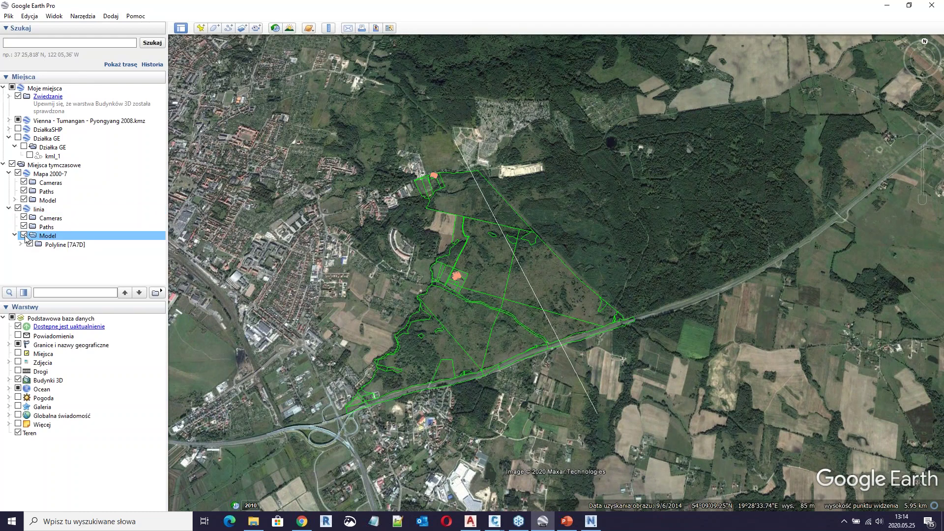
click(24, 235)
click(24, 236)
- Toggle the visibility of the Mapa 2000-7 model and leave it hidden
click(24, 199)
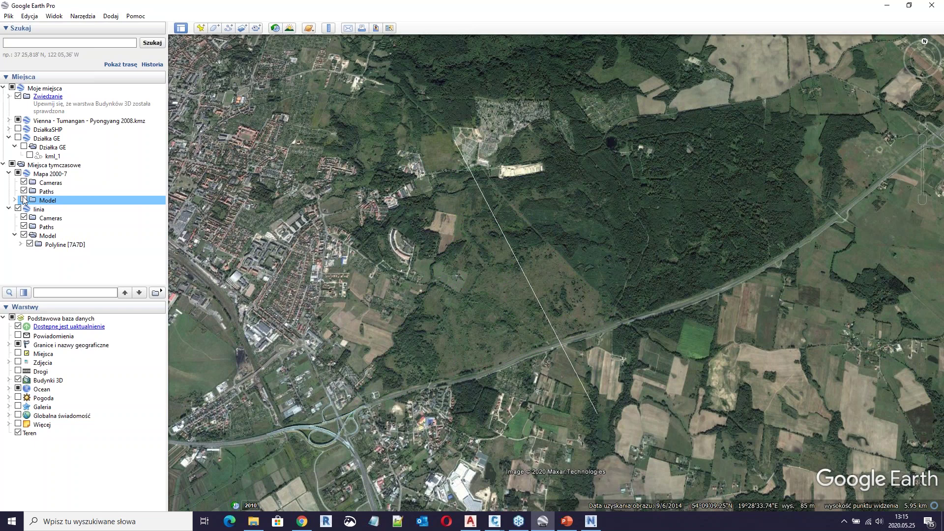
click(23, 200)
click(23, 200)
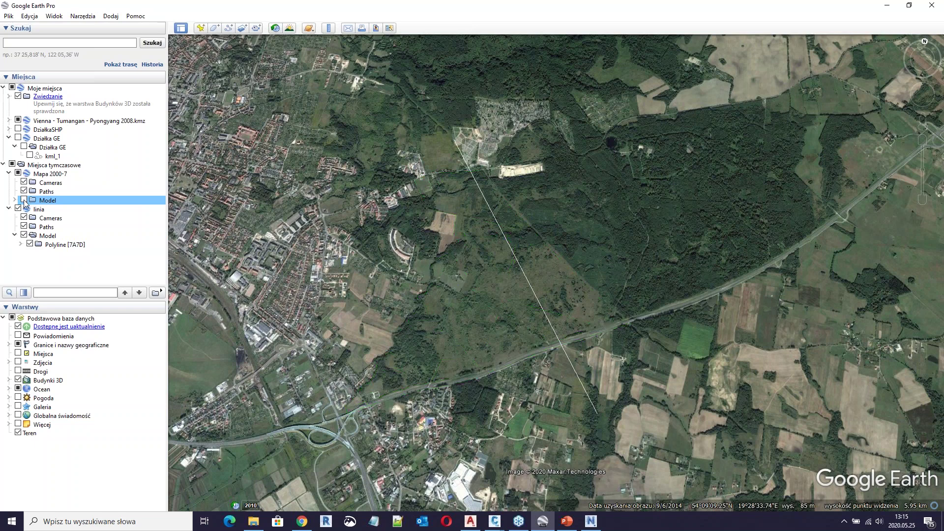
- Show the elevation profile along the polyline in the linia model, check its far end, and close the profile
click(30, 245)
click(29, 244)
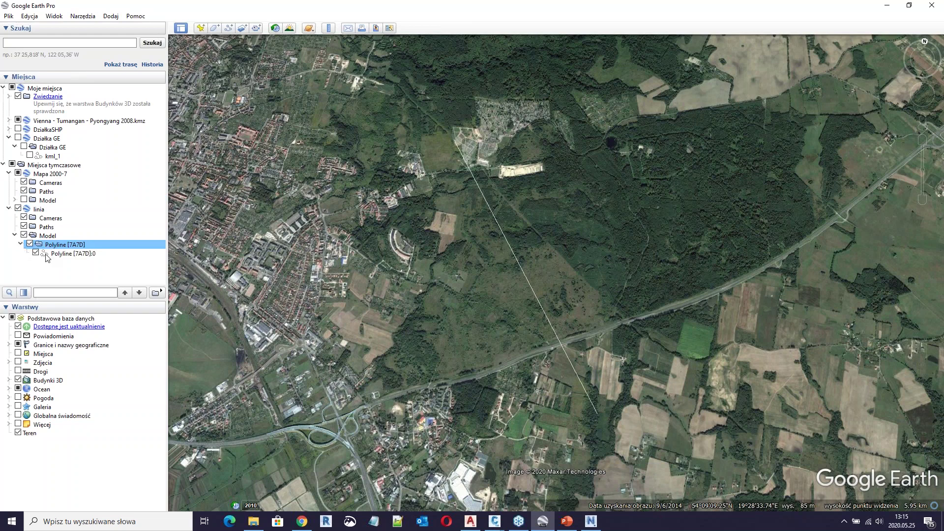
click(59, 254)
right_click(68, 259)
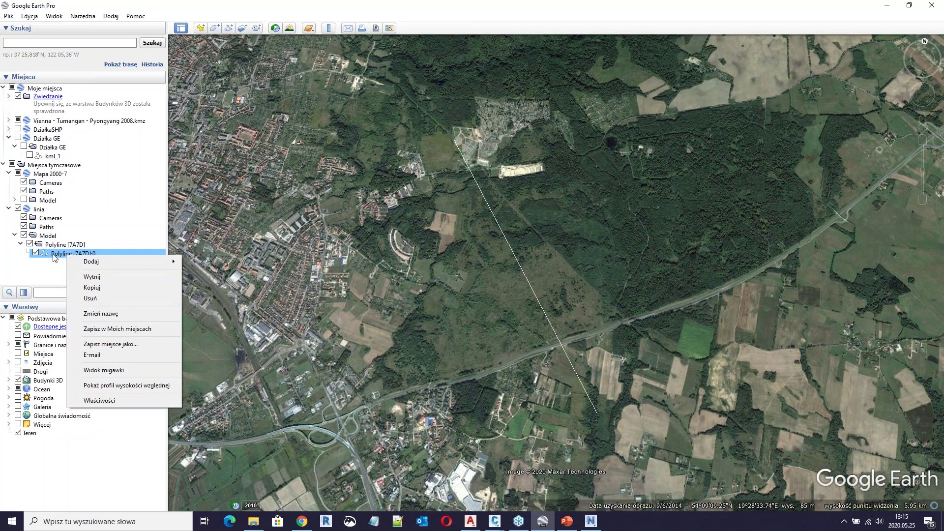
click(121, 386)
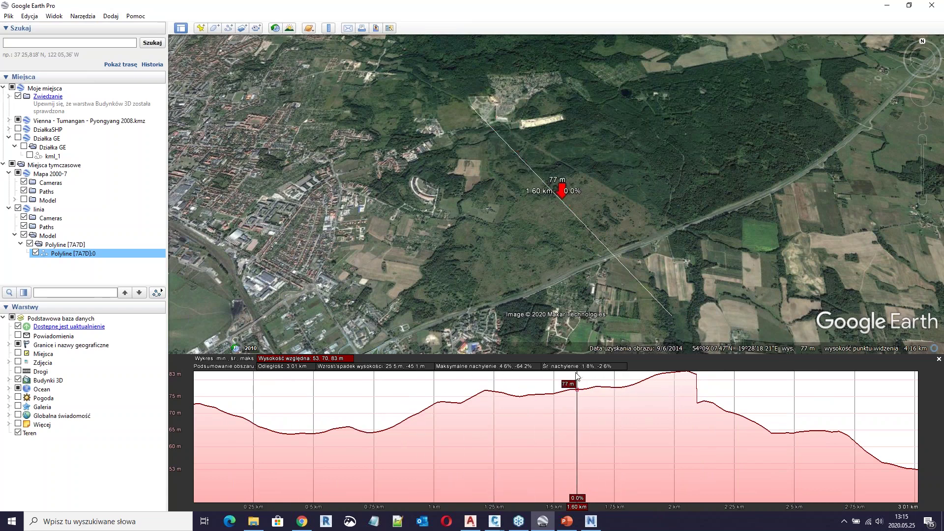
drag(940, 355, 941, 365)
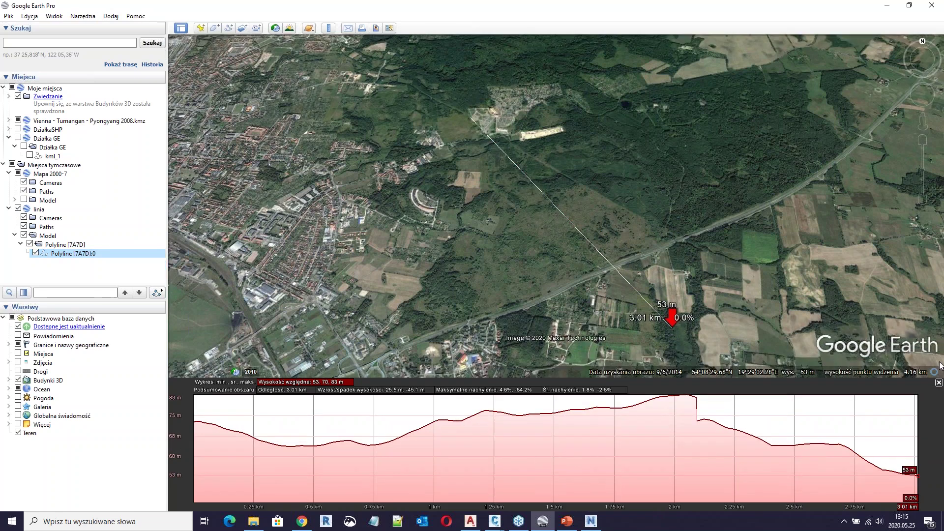
click(939, 383)
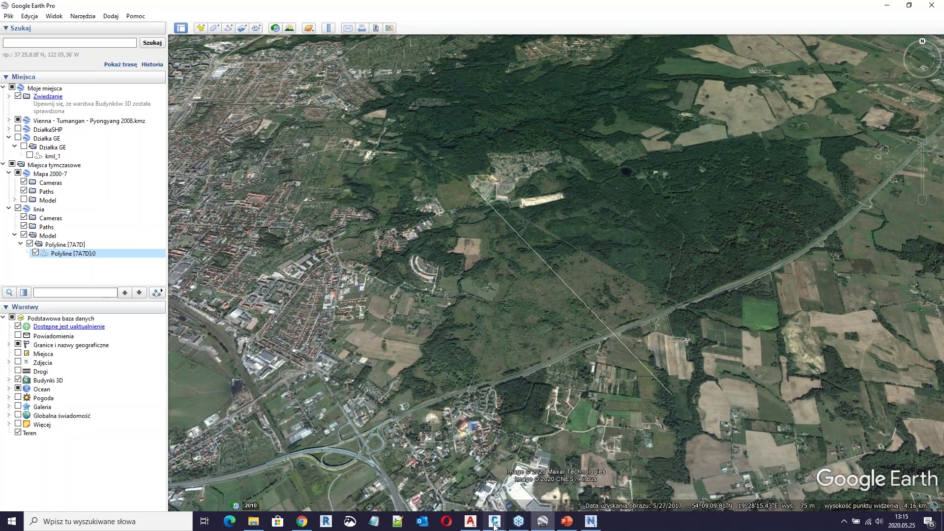
- Switch to the Model Civil.dwg drawing in Civil 3D and maximize its window
mouse_move(495, 526)
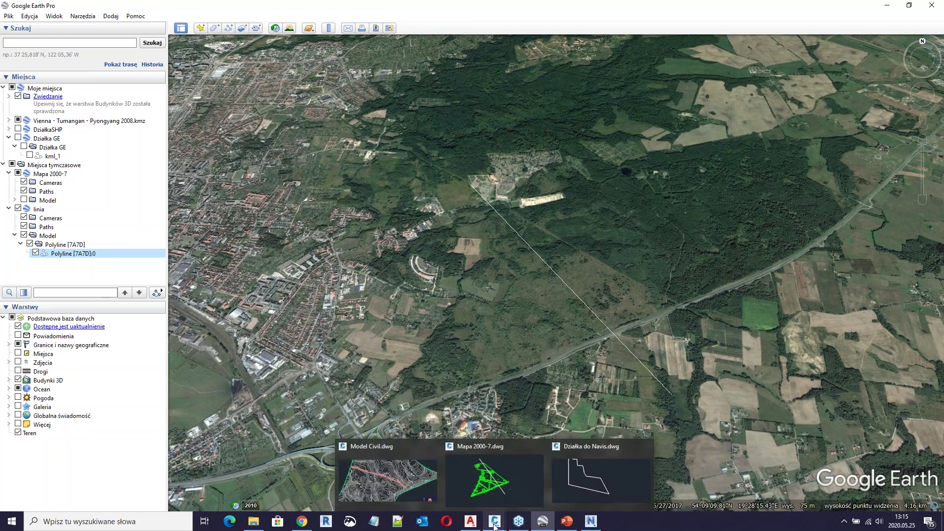
click(411, 492)
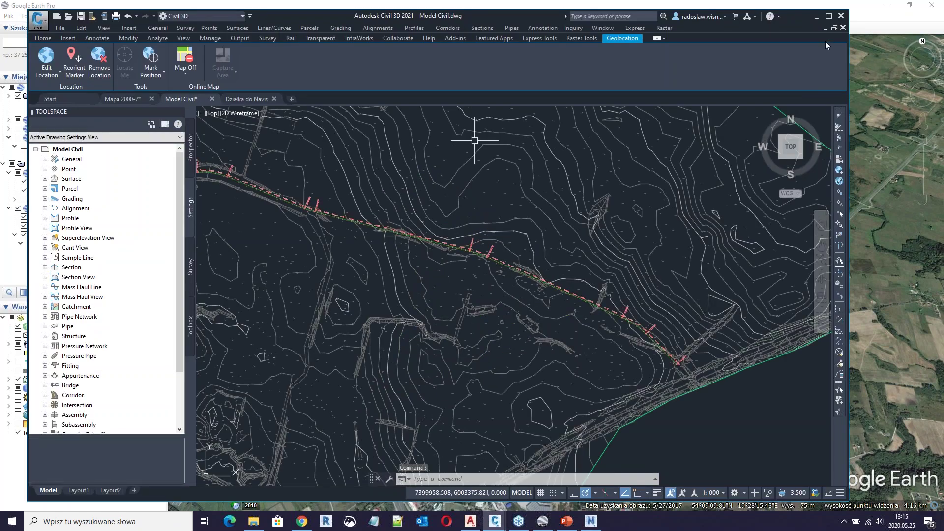
click(830, 17)
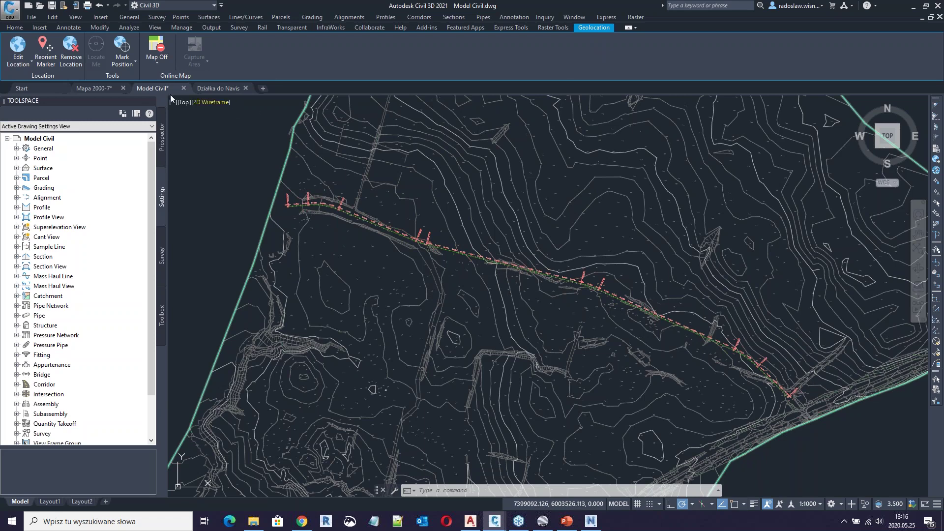
- Display the aerial online map beneath the drawing to check the alignment's location, and turn the map off
click(157, 64)
click(168, 81)
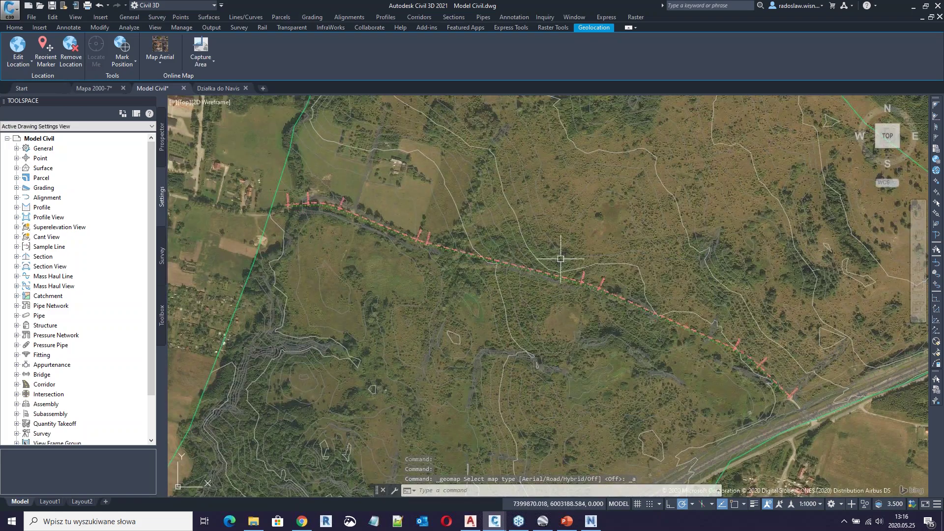
mouse_move(403, 232)
middle_down()
mouse_move(441, 238)
mouse_move(507, 222)
mouse_move(427, 280)
middle_up()
scroll(440, 238, down, 3)
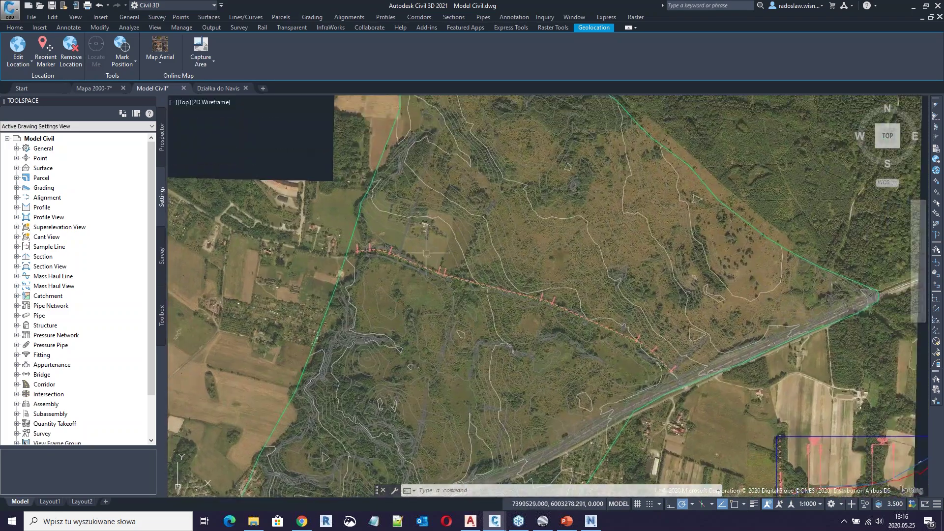
scroll(451, 253, up, 2)
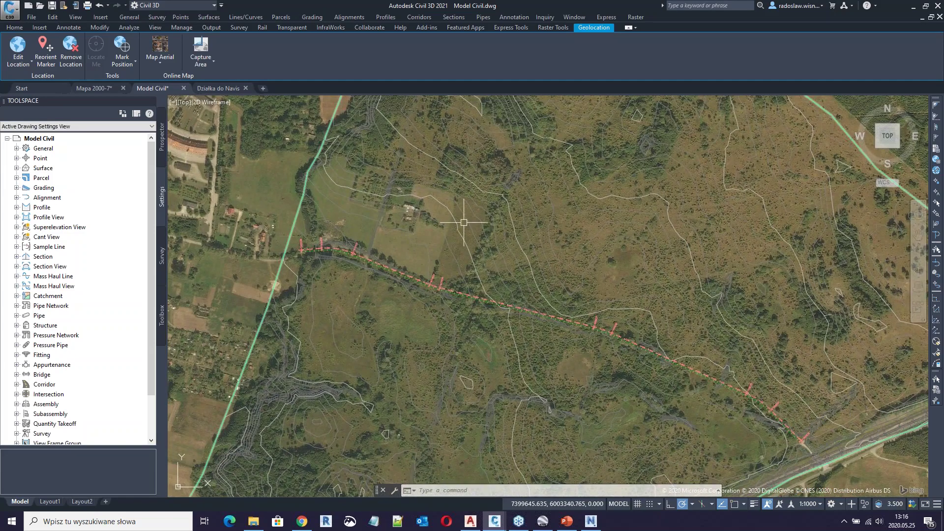
click(164, 67)
click(173, 140)
key(Escape)
middle_drag(475, 265, 449, 219)
key(Escape)
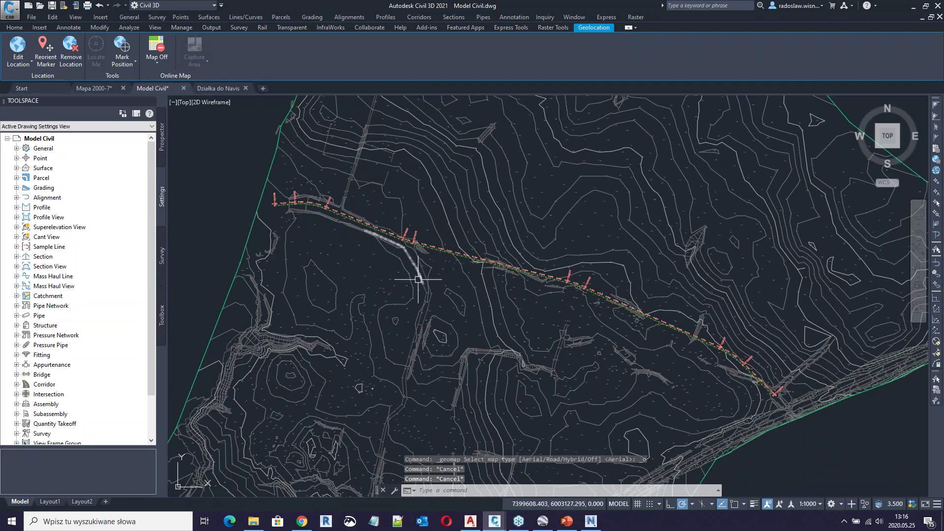
- Inspect the road alignment around stations 0+300 to 0+440 by selecting it, and clear the selection
scroll(445, 235, up, 3)
scroll(489, 249, up, 5)
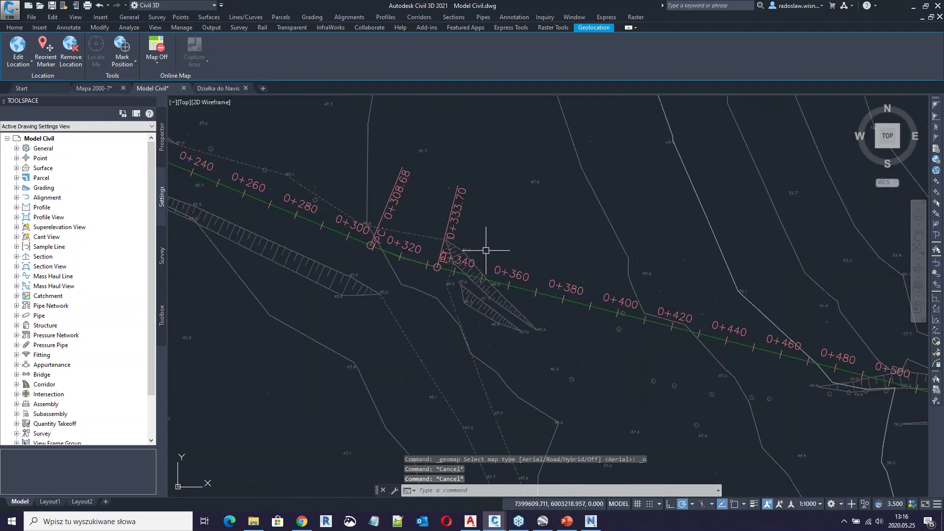
middle_drag(543, 249, 523, 274)
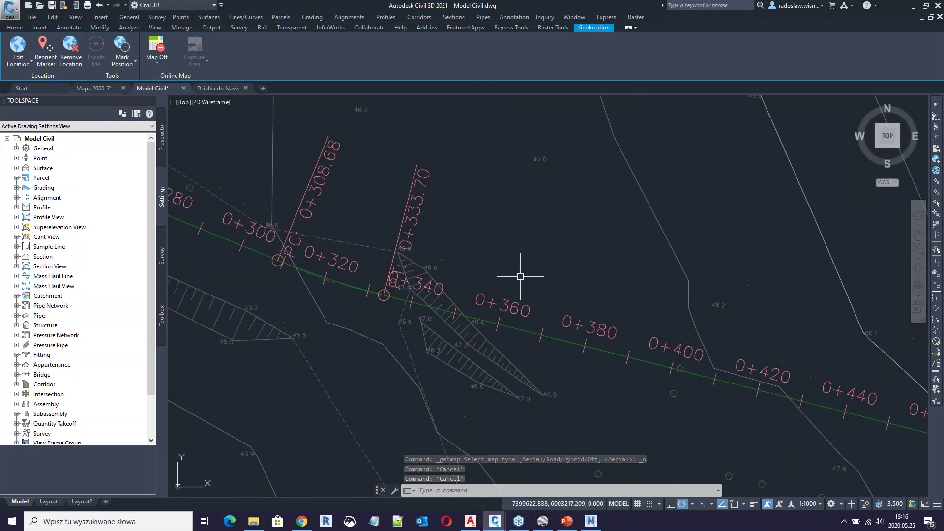
click(525, 325)
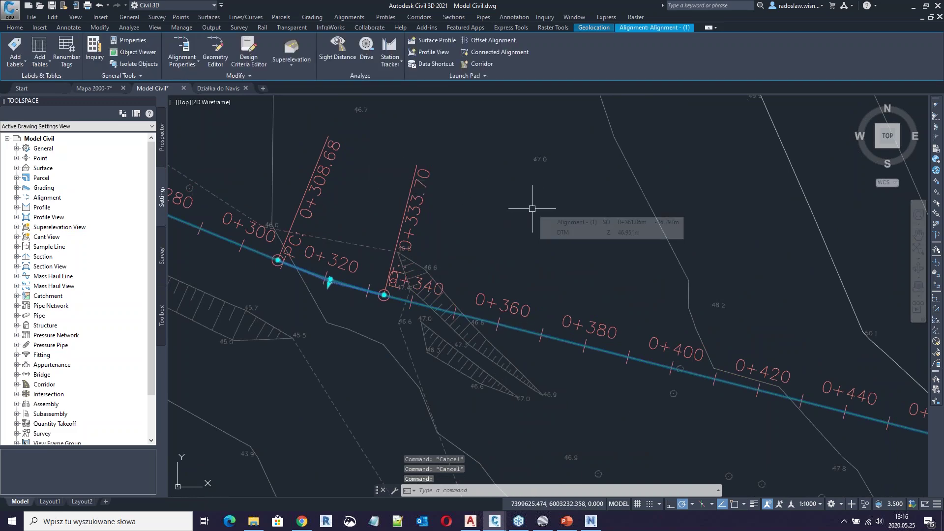
scroll(529, 212, down, 2)
mouse_move(519, 199)
middle_down()
mouse_move(517, 224)
mouse_move(480, 227)
mouse_move(459, 217)
middle_up()
key(Escape)
key(Escape)
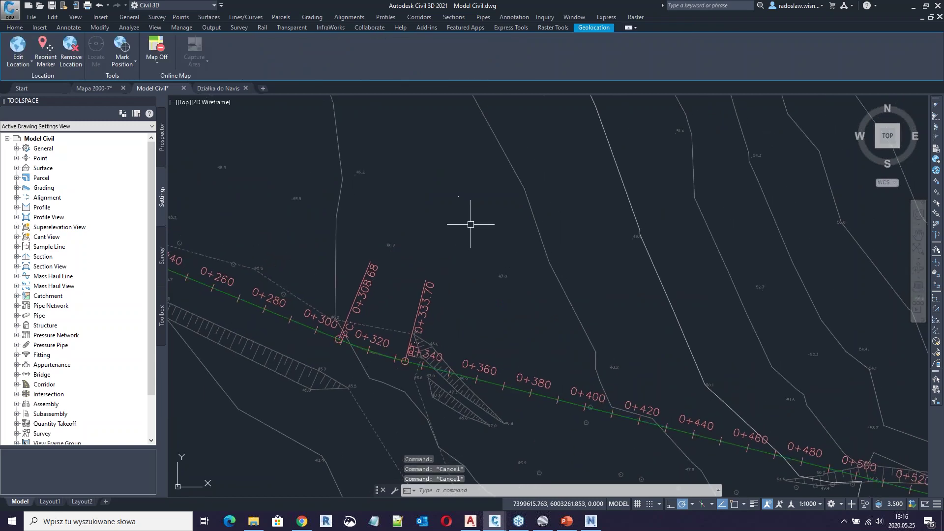
- Start a KML export, keep the name Model Civil, and limit it to selected objects
text(km)
key(Return)
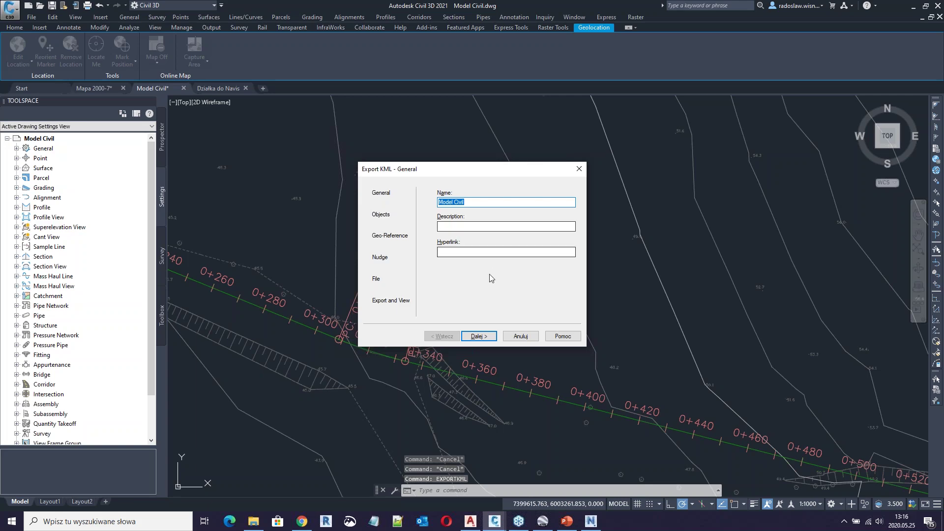
click(487, 337)
click(459, 219)
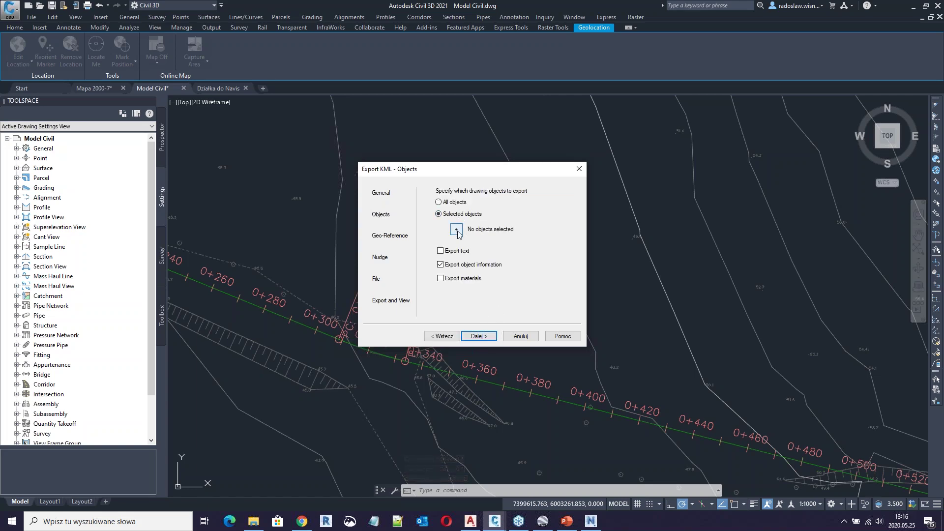
- Select the alignment, its station labels and its geometry point labels as the objects to export, with text and object information included
click(457, 229)
scroll(389, 354, up, 5)
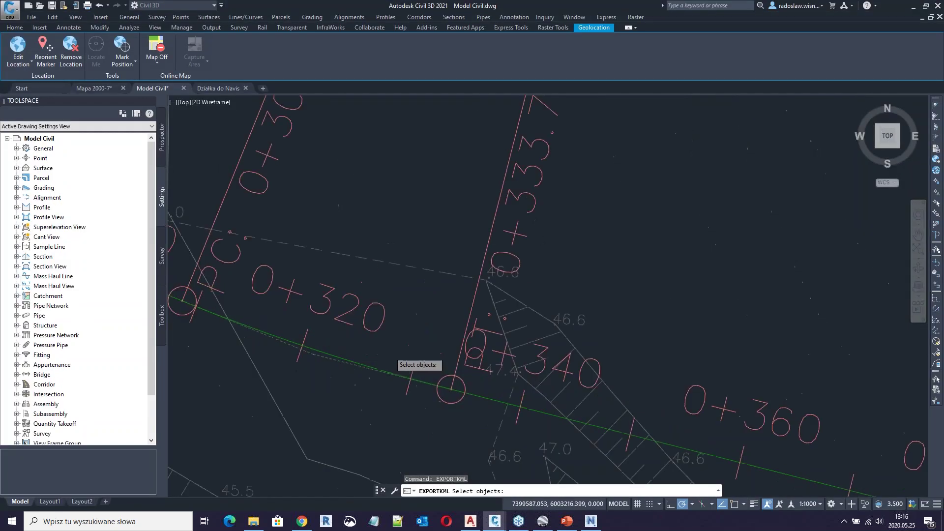
click(317, 343)
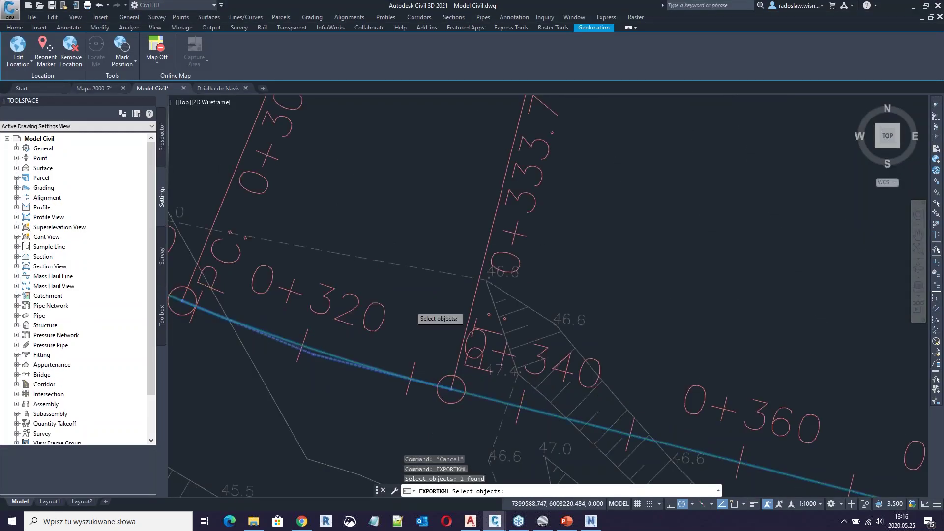
scroll(414, 312, down, 2)
click(400, 308)
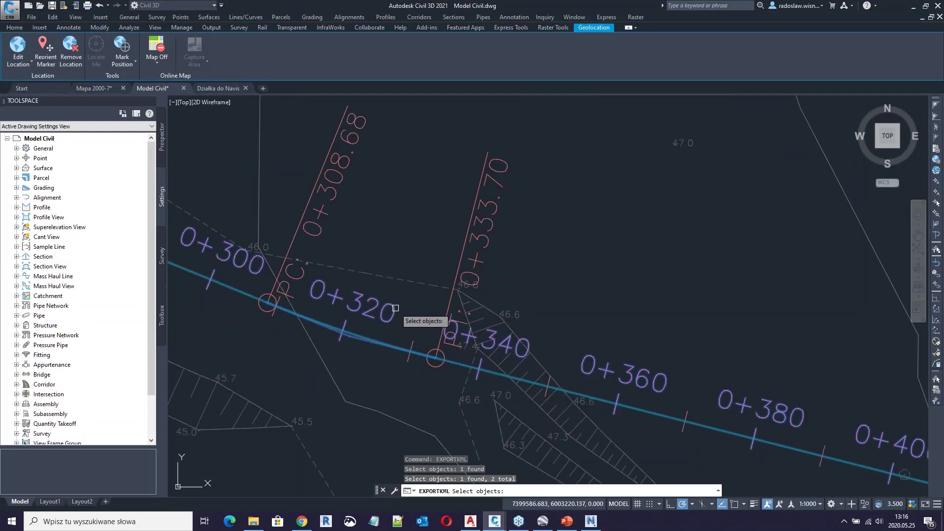
click(477, 184)
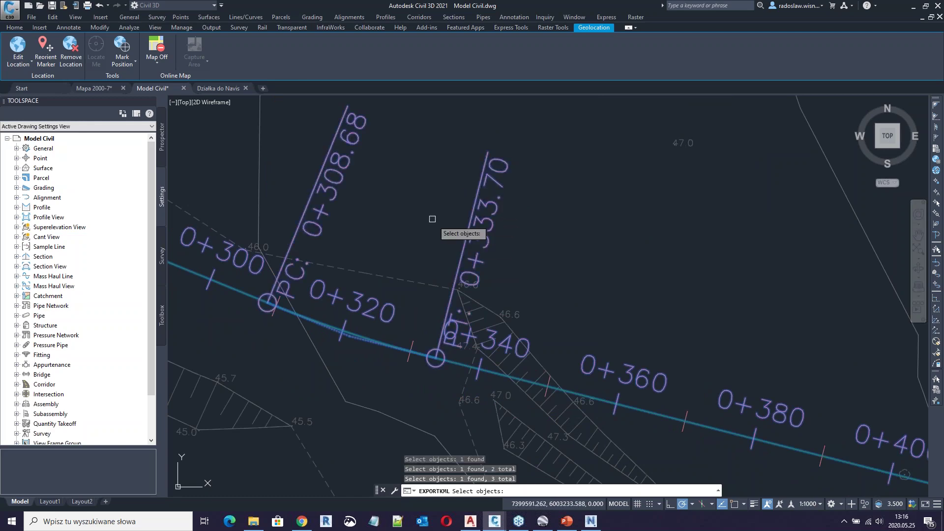
scroll(437, 225, down, 6)
mouse_move(494, 205)
middle_down()
mouse_move(374, 190)
mouse_move(387, 199)
middle_up()
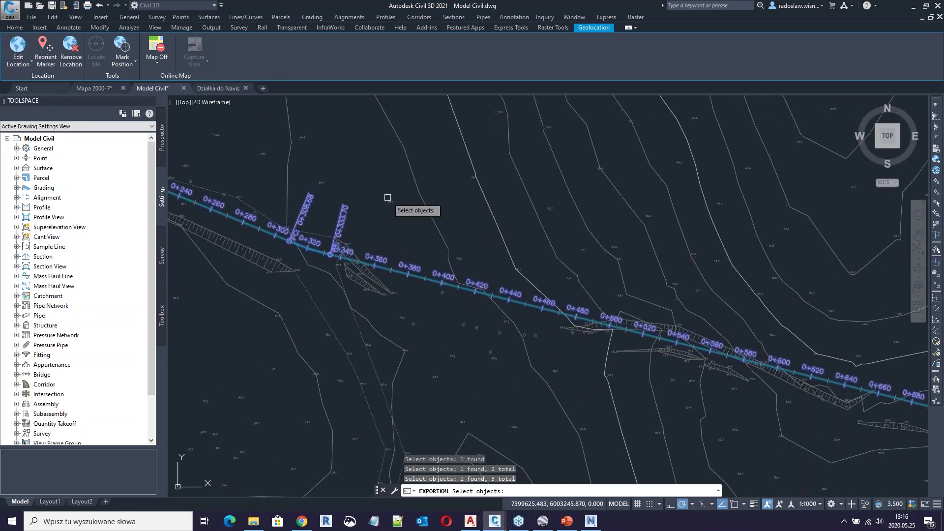
key(Return)
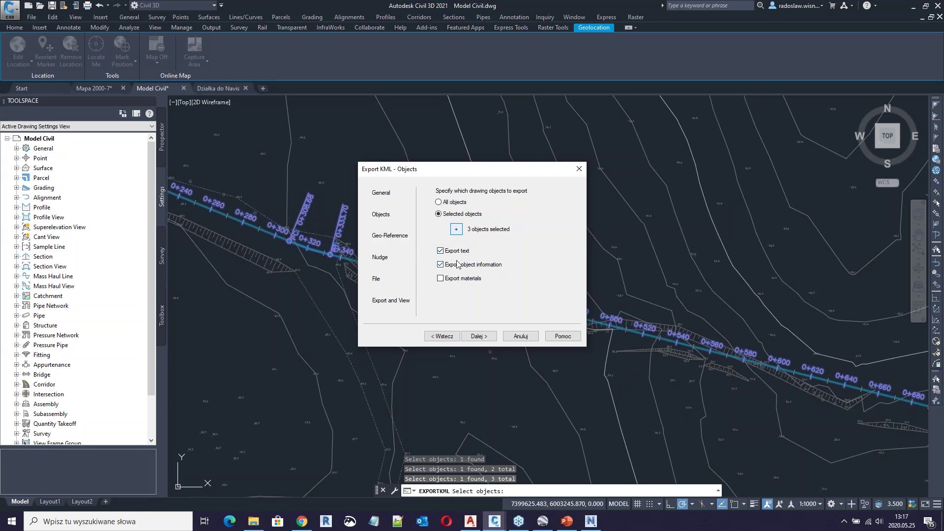
click(479, 337)
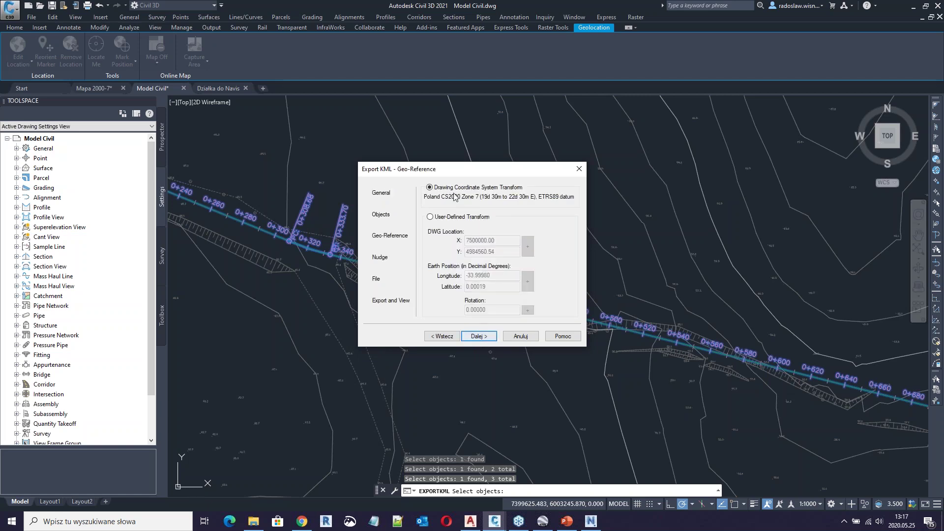
- Keep the drawing coordinate system and ground draping, export as Model Civil.kmz in the civil model folder, overwriting the existing file, and close the wizard
click(478, 337)
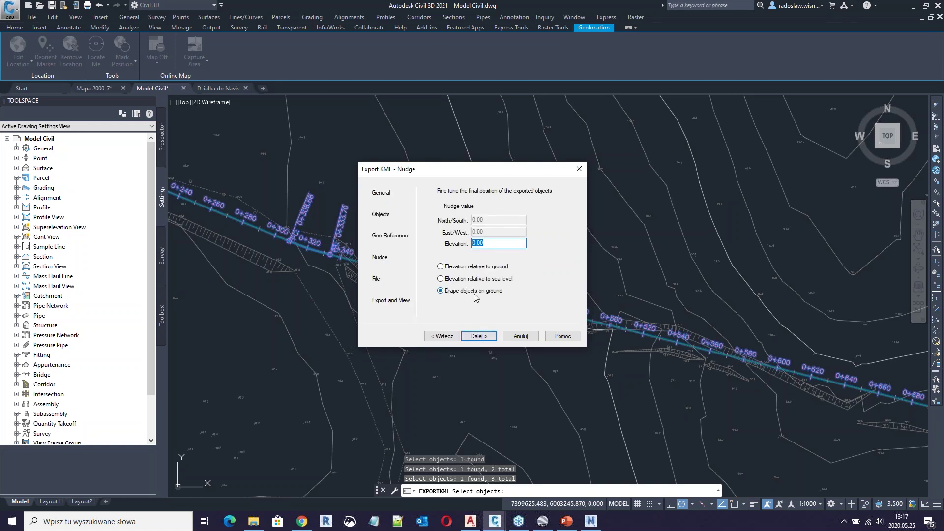
click(479, 337)
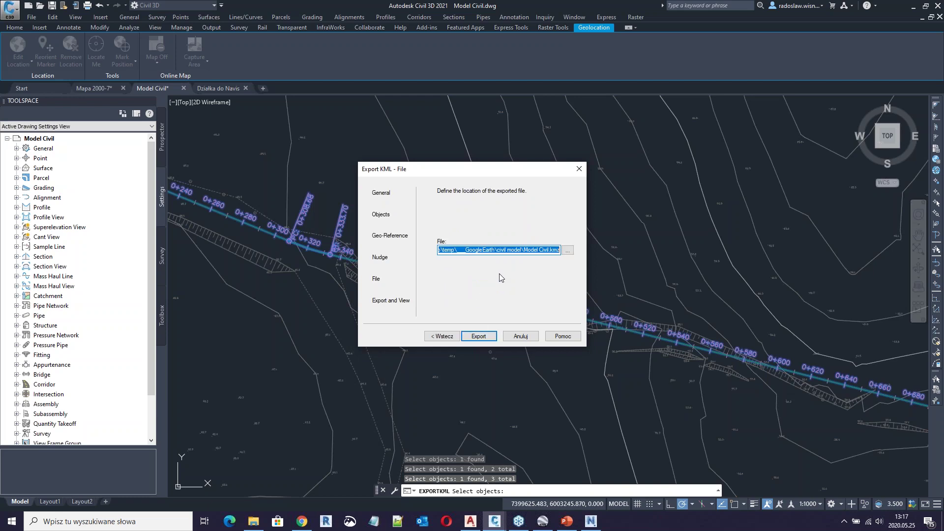
click(568, 251)
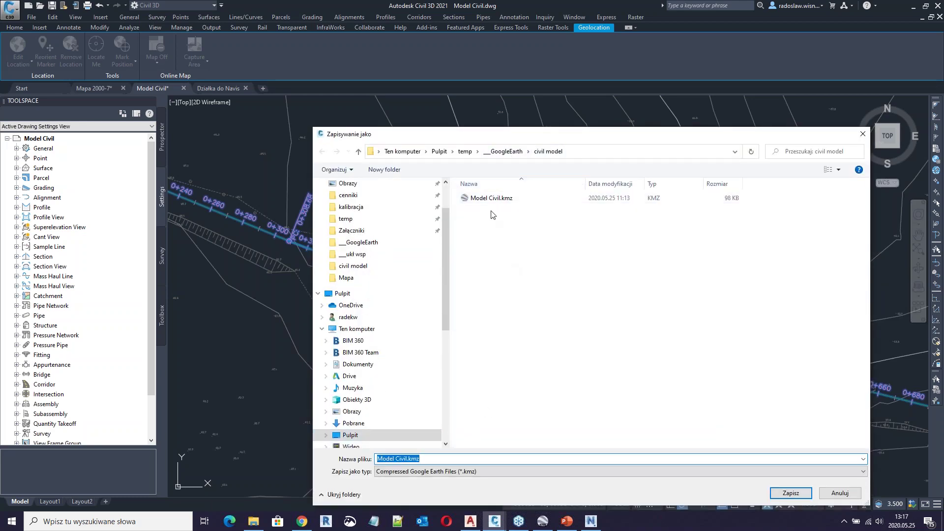
click(787, 492)
click(494, 262)
click(479, 337)
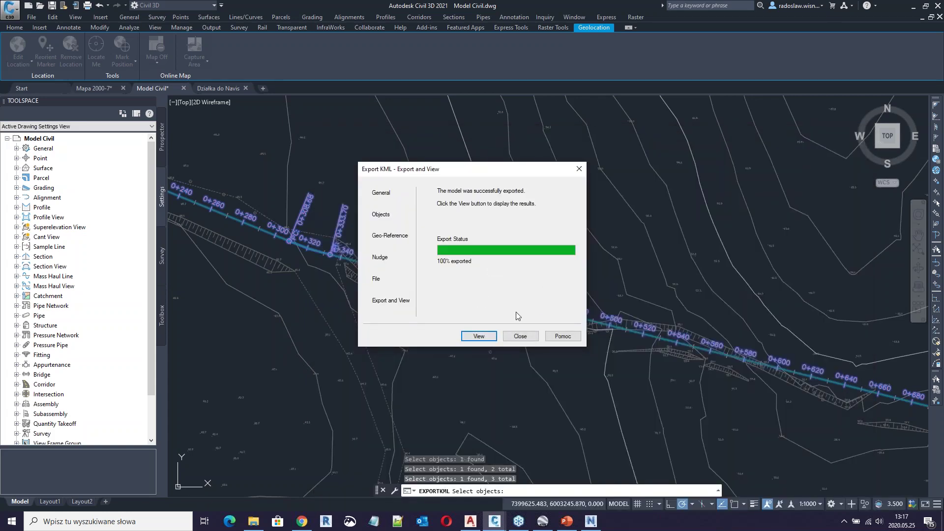
click(522, 337)
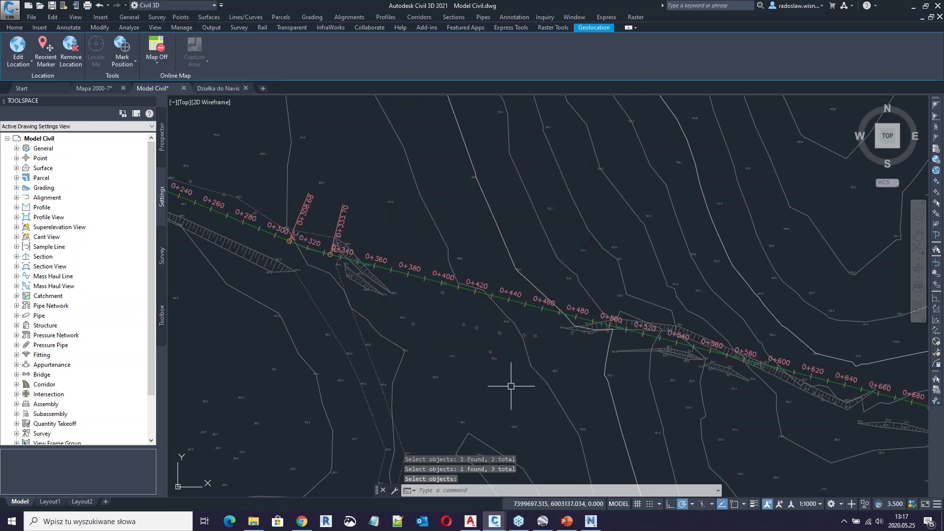
- Return to Google Earth Pro and hide the Mapa 2000-7 and linia entries
click(545, 525)
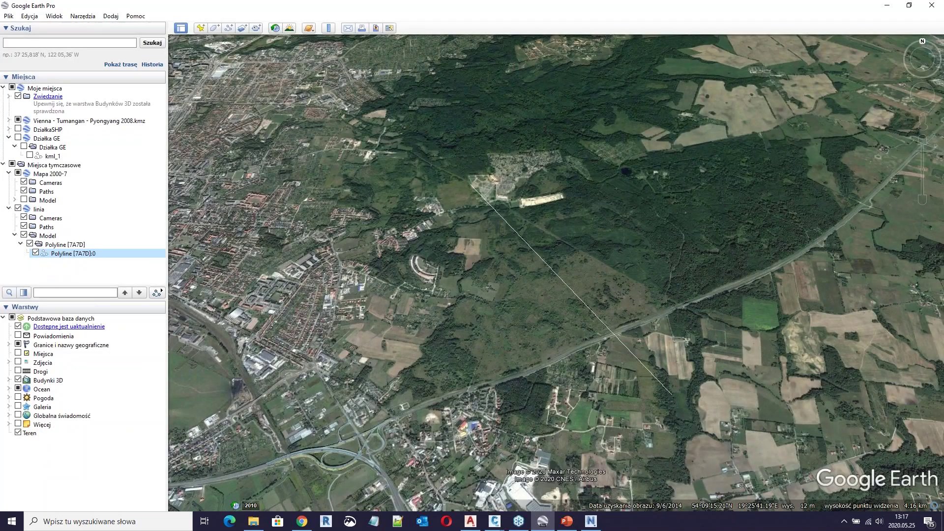
right_click(48, 176)
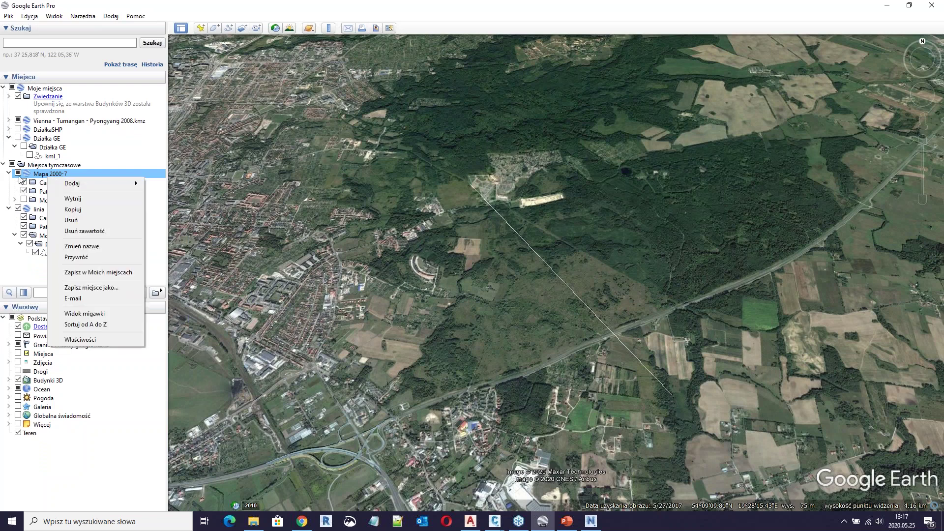
key(Escape)
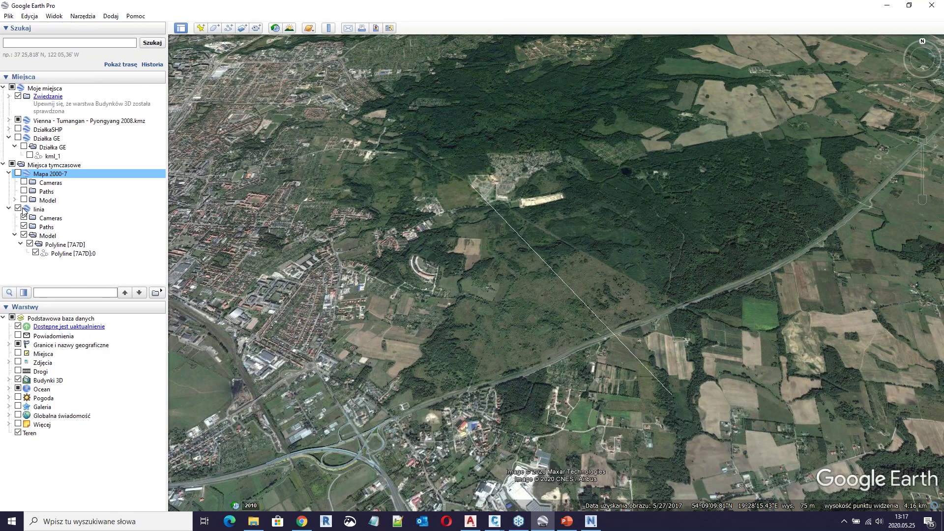
click(17, 209)
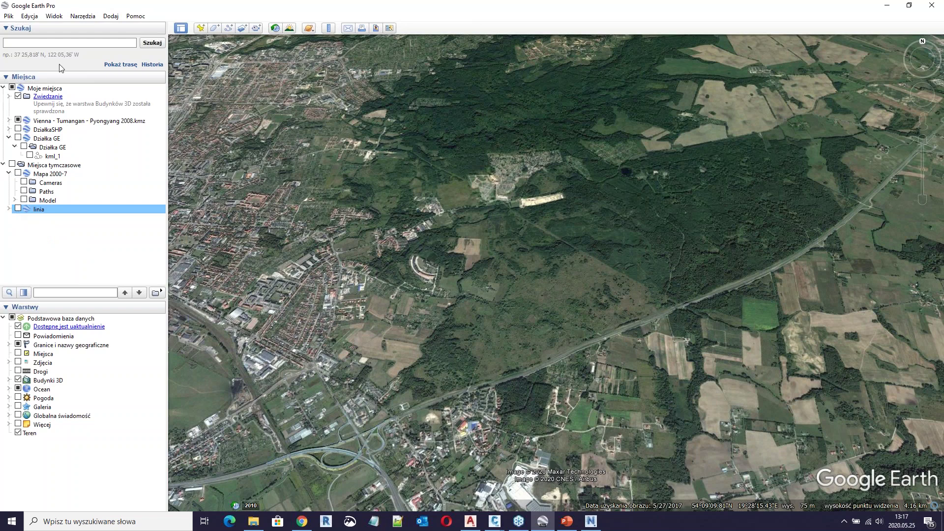
- Open Model Civil.kmz from the civil model folder
click(7, 16)
click(20, 25)
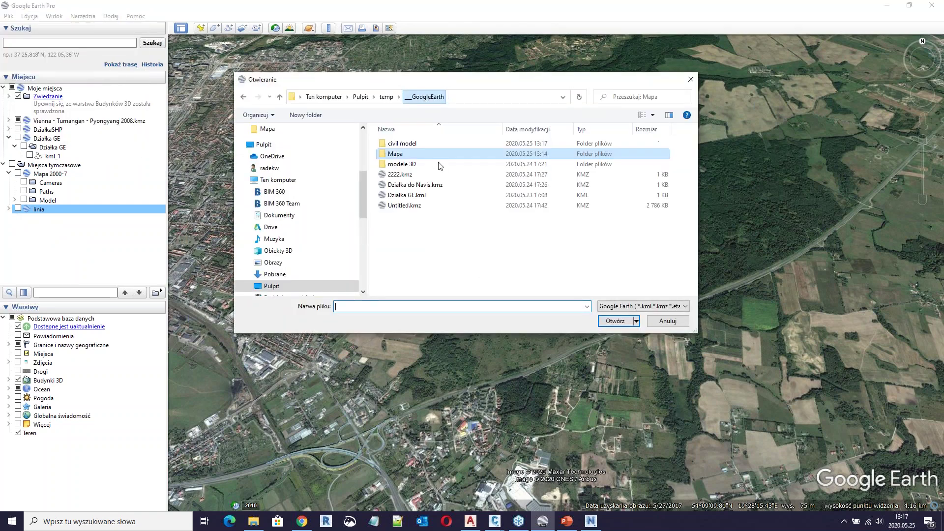
double_click(404, 144)
click(455, 147)
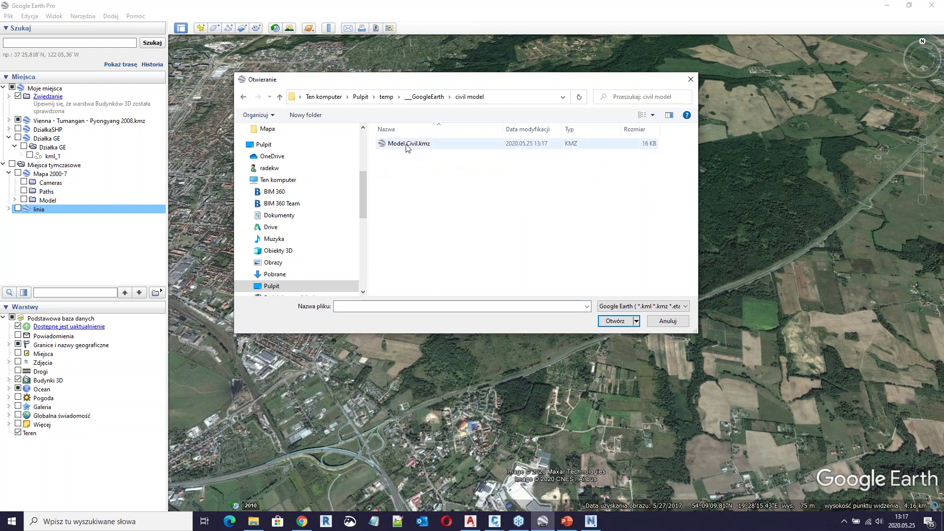
click(606, 322)
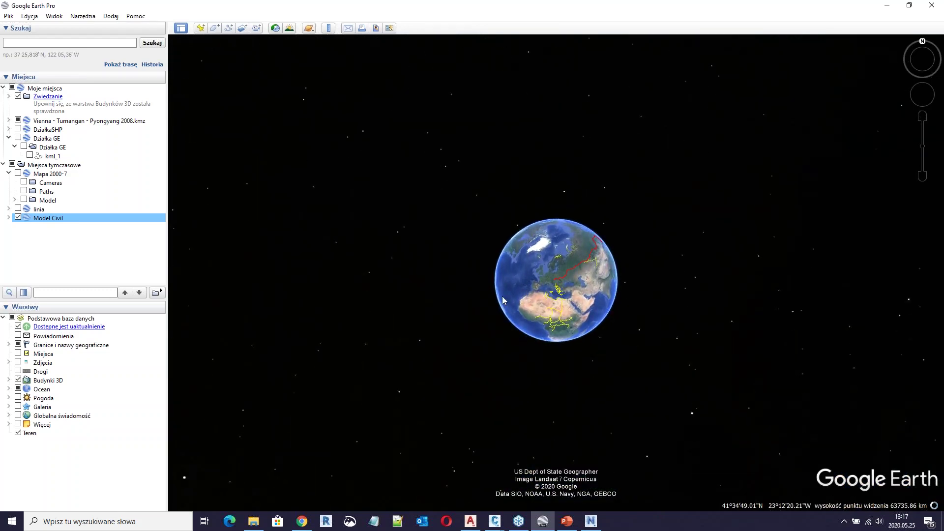
- Expand the Model Civil entry down to its alignment objects and individual station labels to examine the exported structure
click(9, 218)
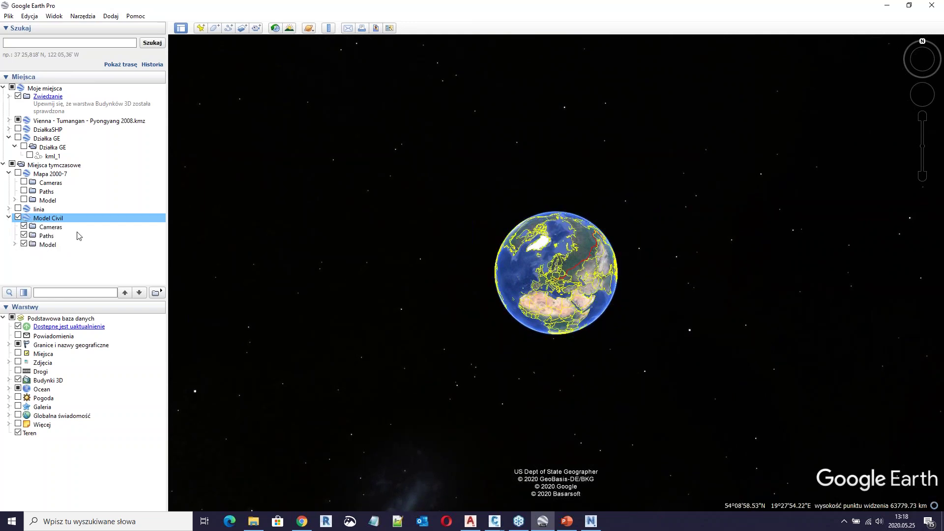
click(15, 245)
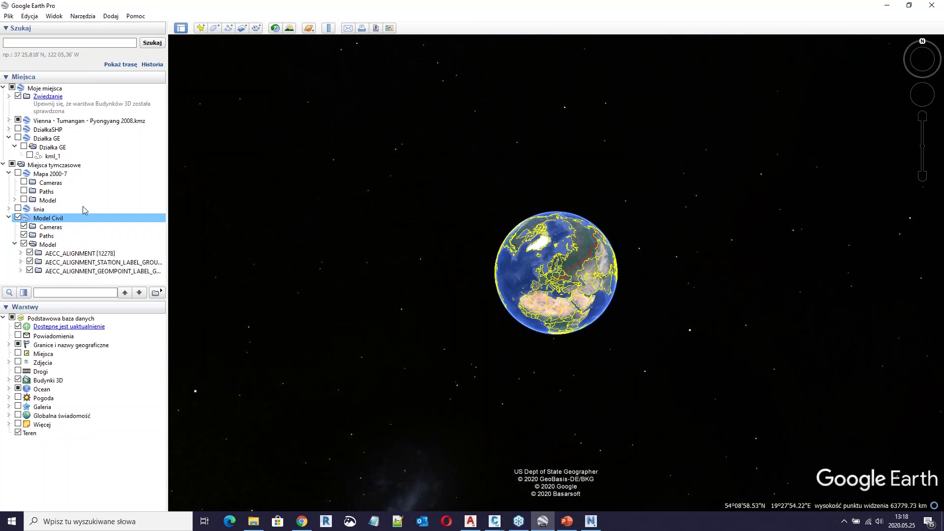
double_click(81, 254)
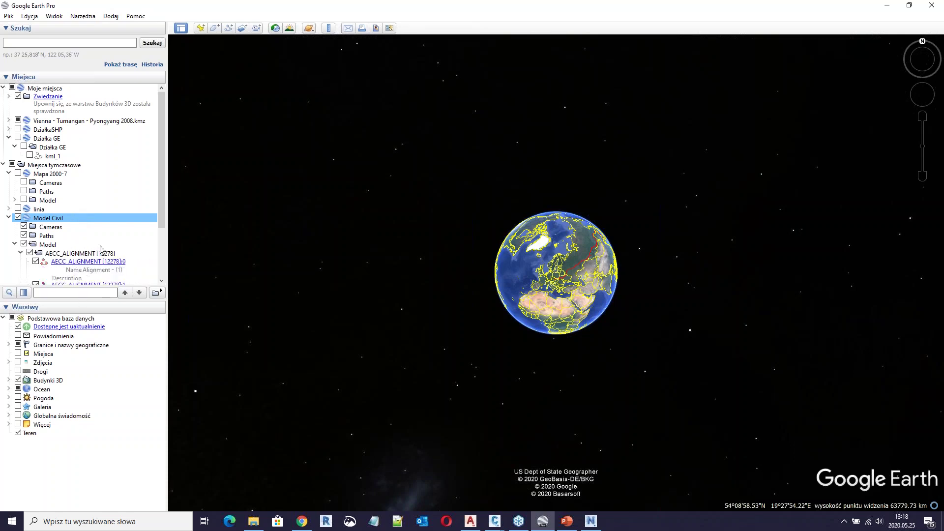
scroll(100, 250, down, 3)
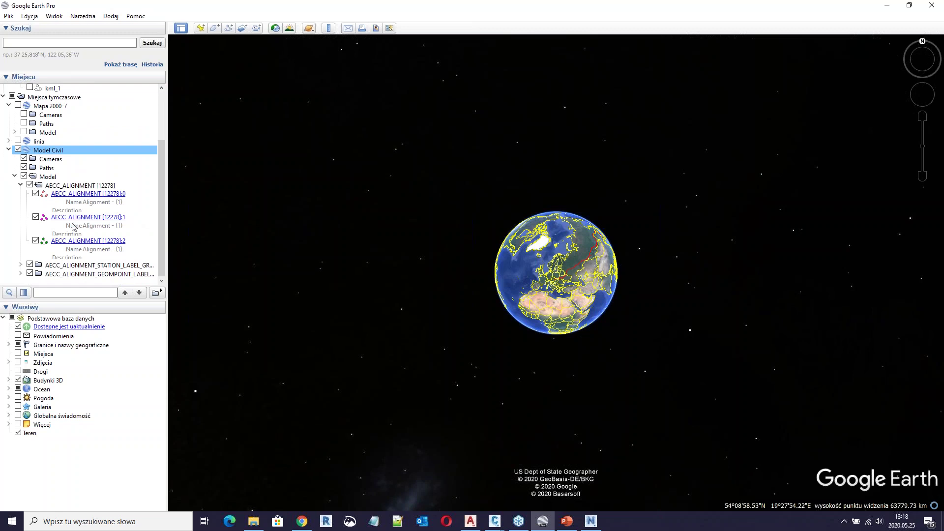
click(20, 265)
scroll(70, 232, down, 3)
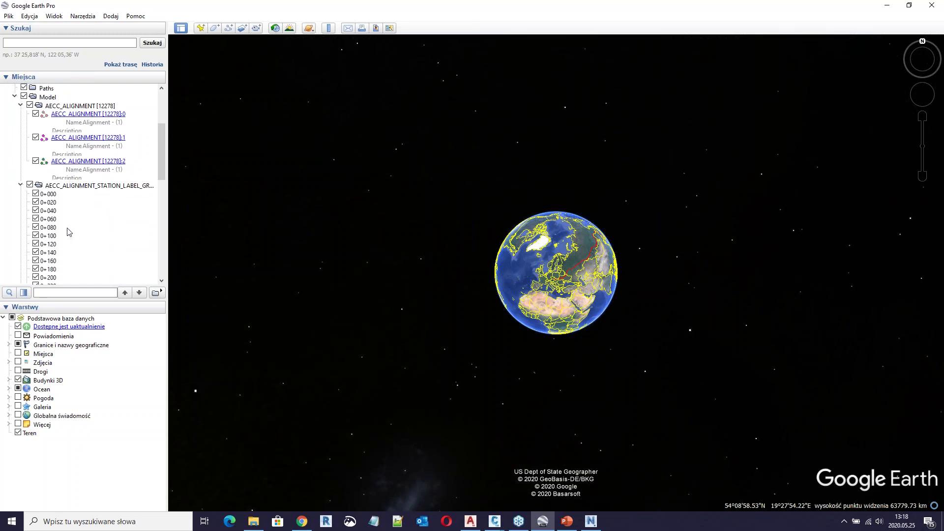
click(79, 186)
- Fly to the first AECC_ALIGNMENT object of Model Civil and close its description balloon
click(74, 126)
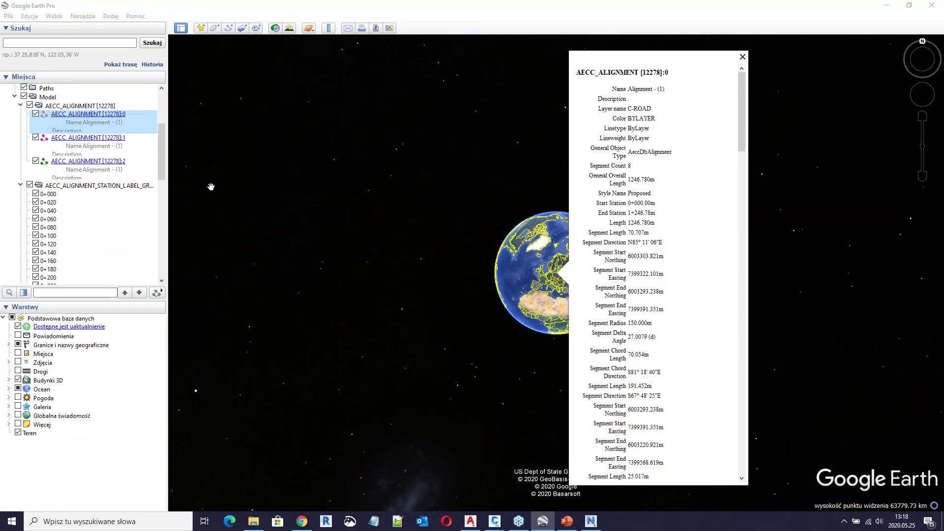
click(90, 117)
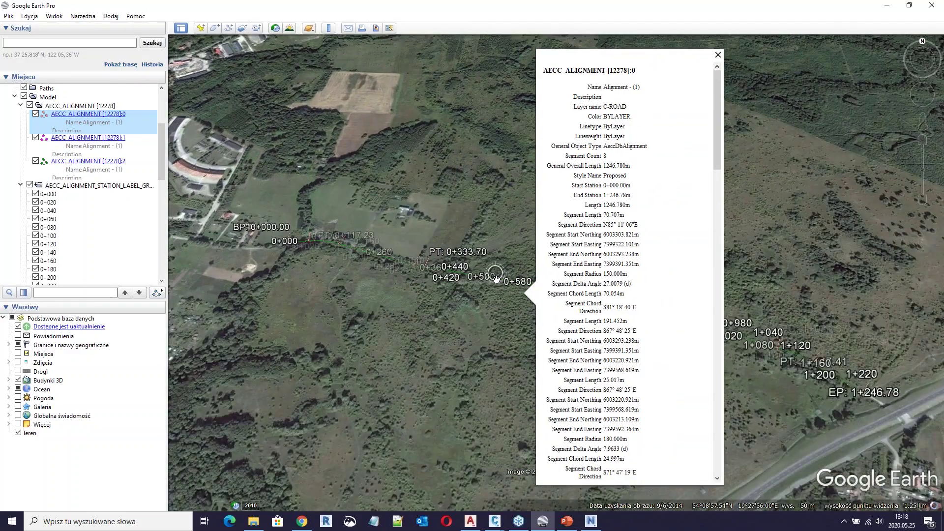
scroll(498, 320, up, 2)
scroll(498, 320, up, 2)
click(521, 329)
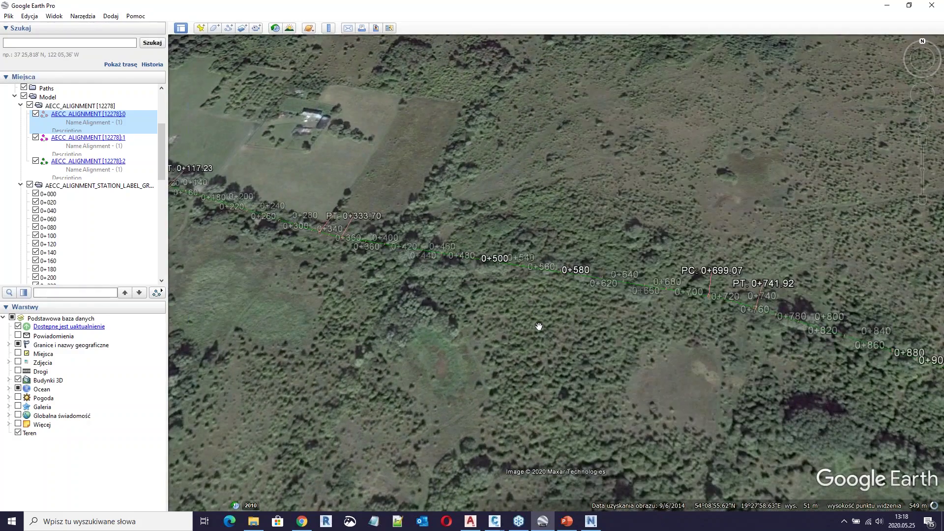
- Examine the alignment with its station and geometry point labels on the satellite imagery from several directions
drag(514, 308, 536, 305)
scroll(536, 305, up, 3)
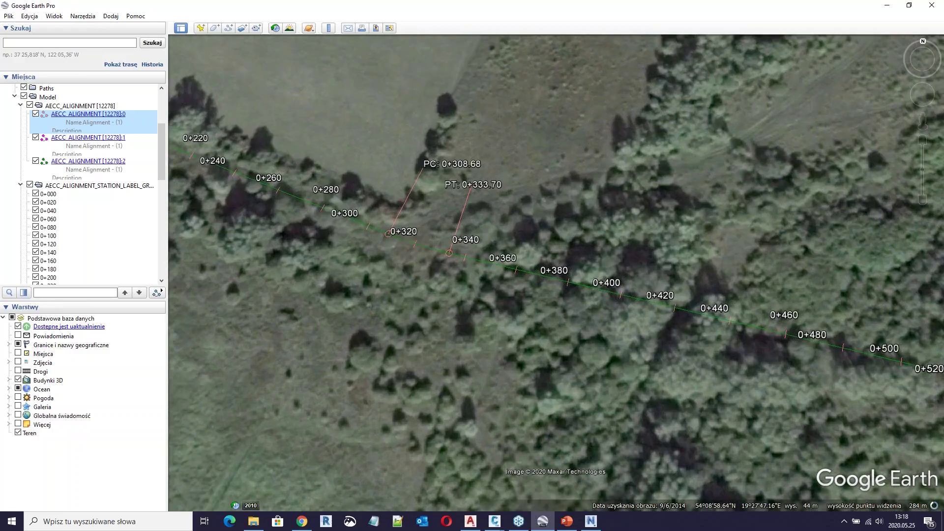
middle_drag(459, 306, 365, 253)
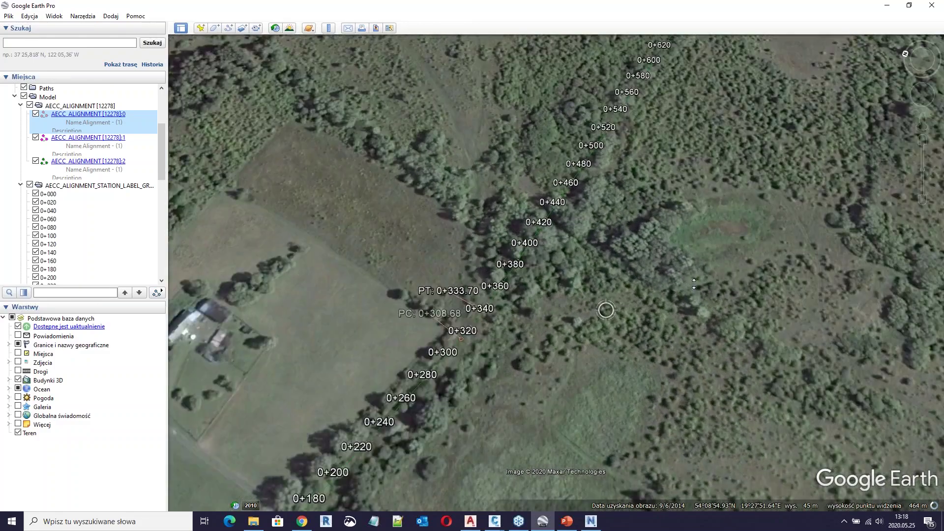
middle_drag(694, 283, 491, 202)
drag(617, 270, 344, 283)
middle_drag(512, 301, 514, 348)
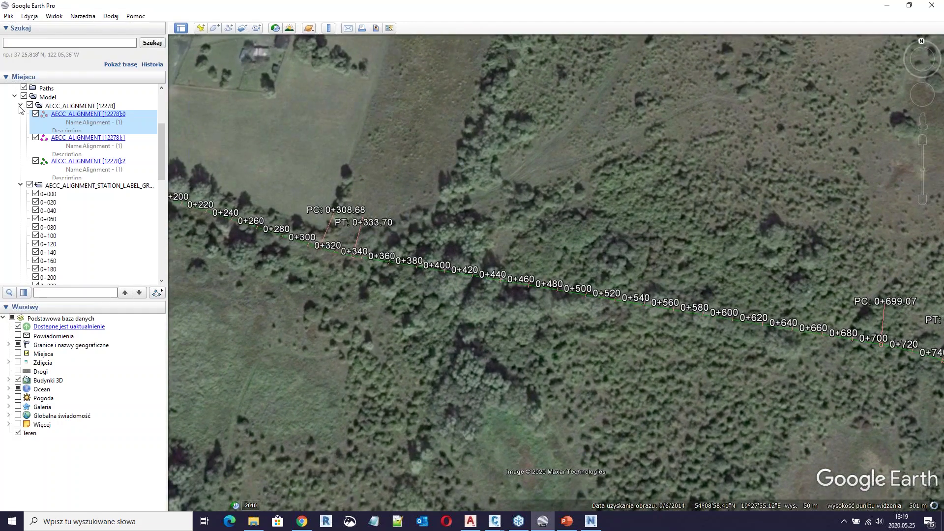
- Collapse and hide the alignment station label group, toggling the geometry point labels off and back on
click(21, 186)
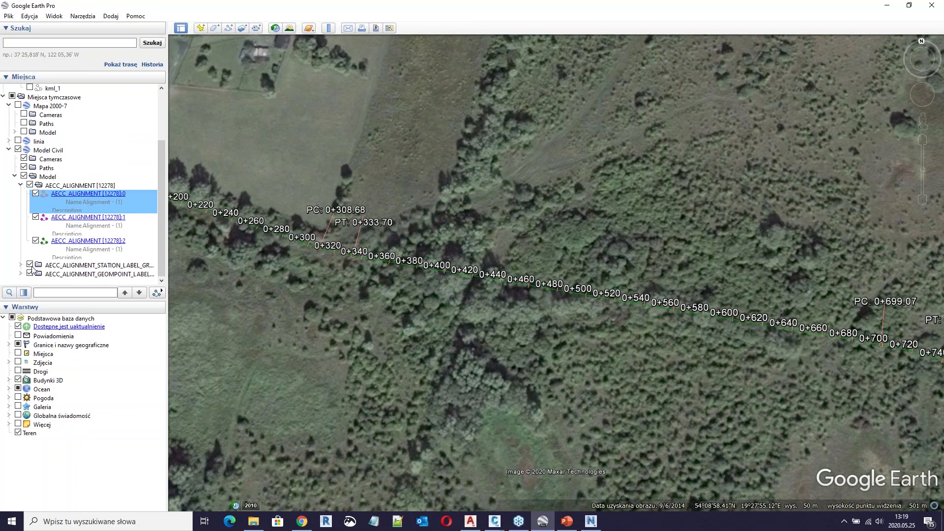
click(29, 266)
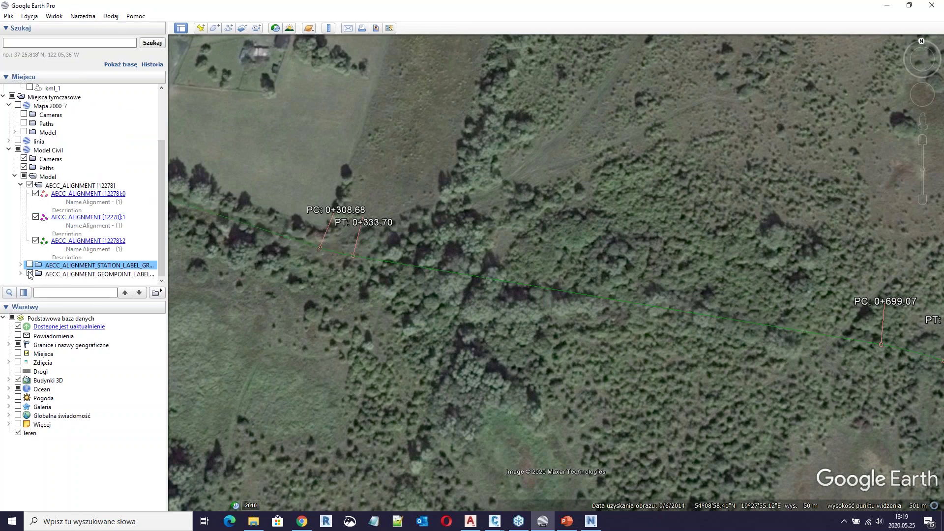
click(29, 274)
click(29, 274)
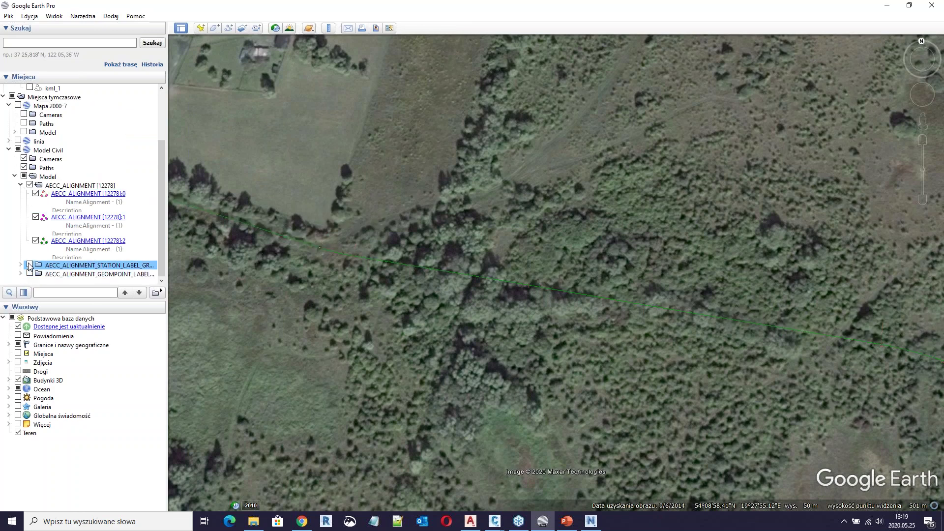
click(30, 274)
click(30, 274)
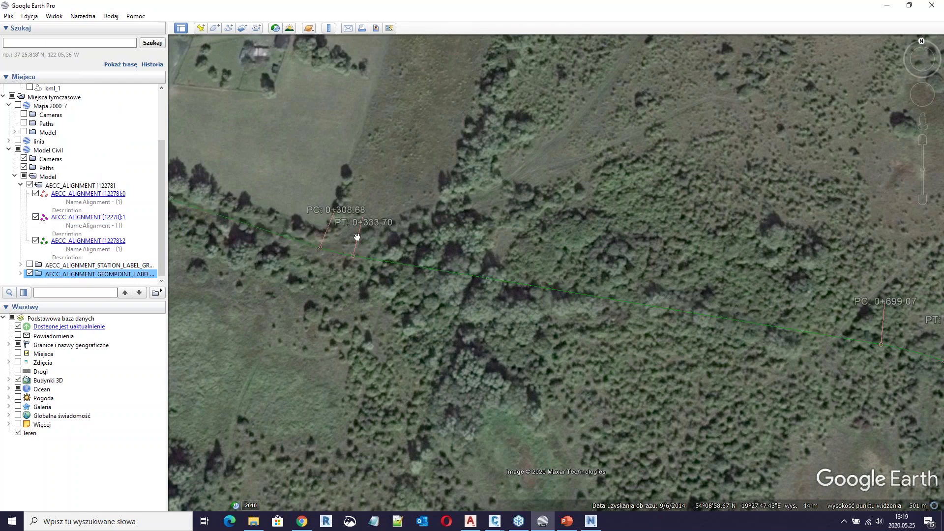
drag(369, 326, 351, 335)
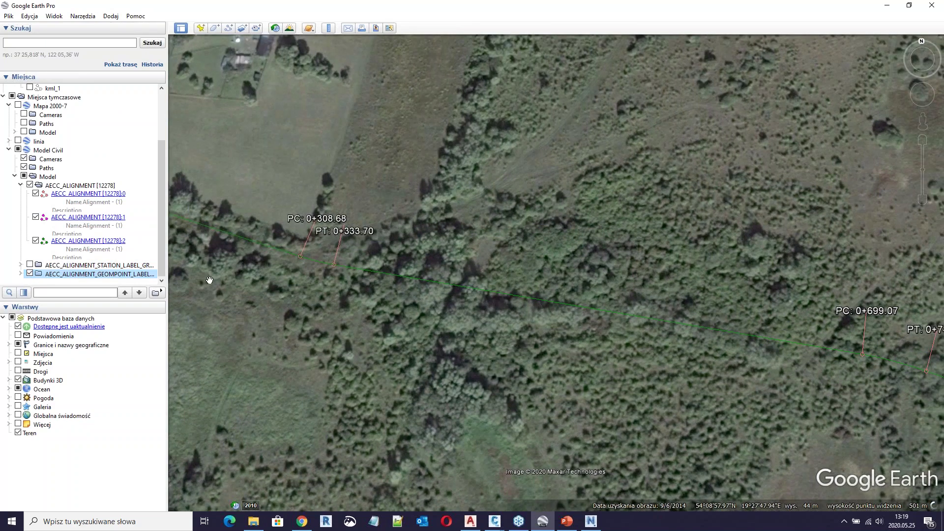
- Read through the first alignment object's full description, close it, and examine the route towards its end point
click(86, 197)
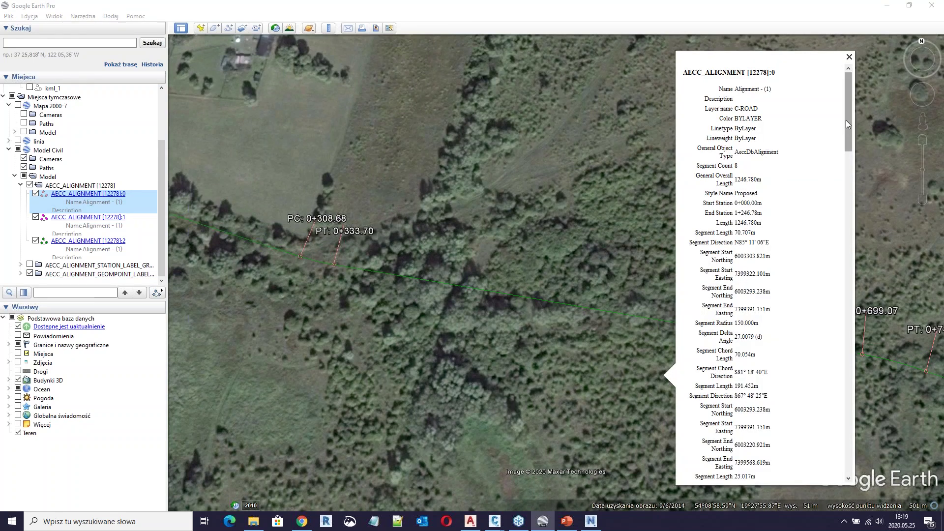
drag(851, 124, 840, 445)
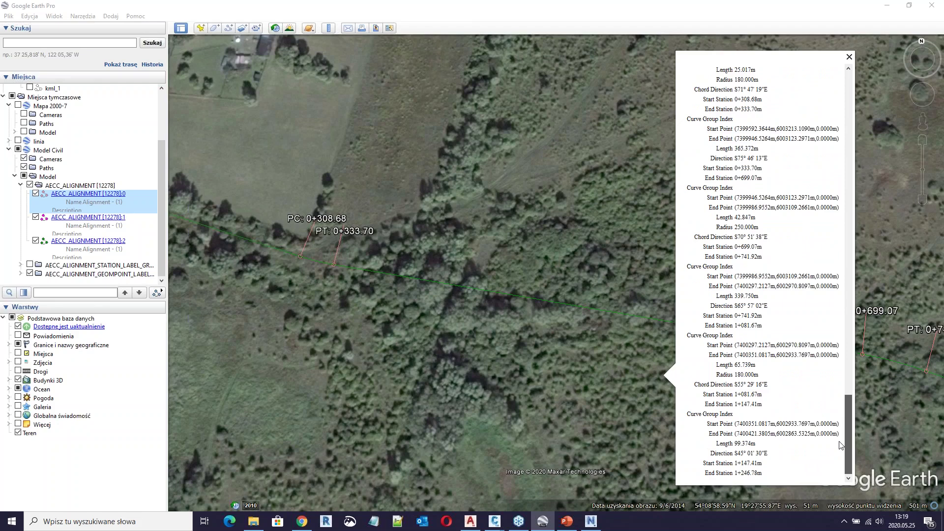
drag(841, 445, 849, 250)
drag(853, 201, 855, 87)
click(849, 58)
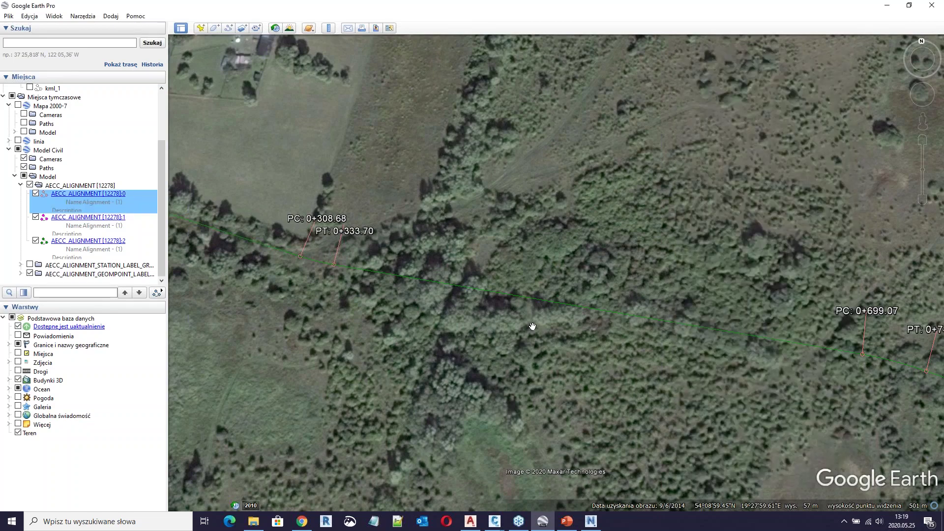
scroll(489, 312, down, 3)
key(Right)
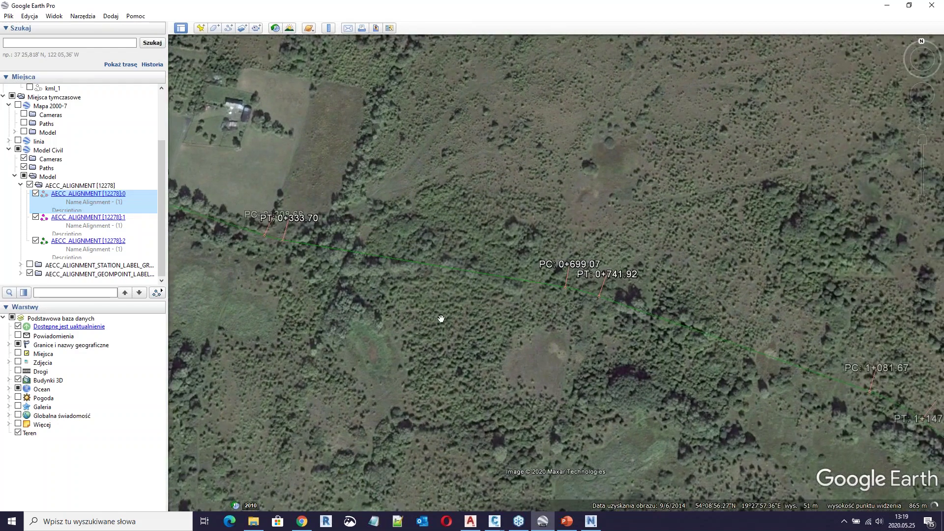
key(Right)
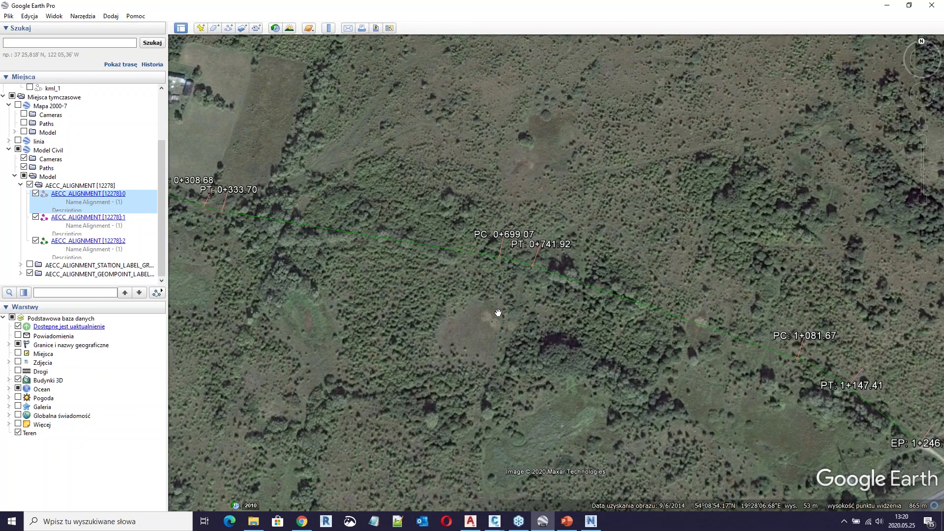
drag(499, 311, 543, 326)
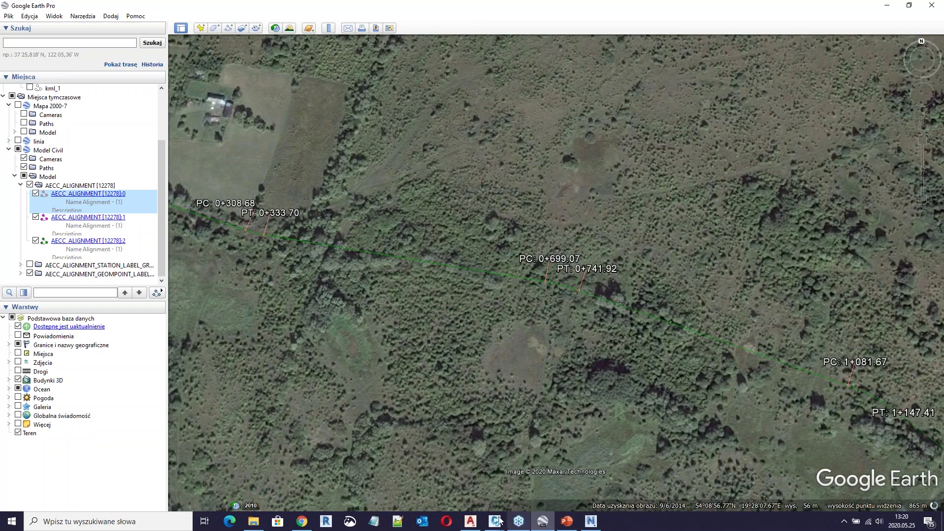
- Switch to the Model Civil drawing in Civil 3D, bring the whole road alignment into view and show the drawing's object collections
mouse_move(495, 521)
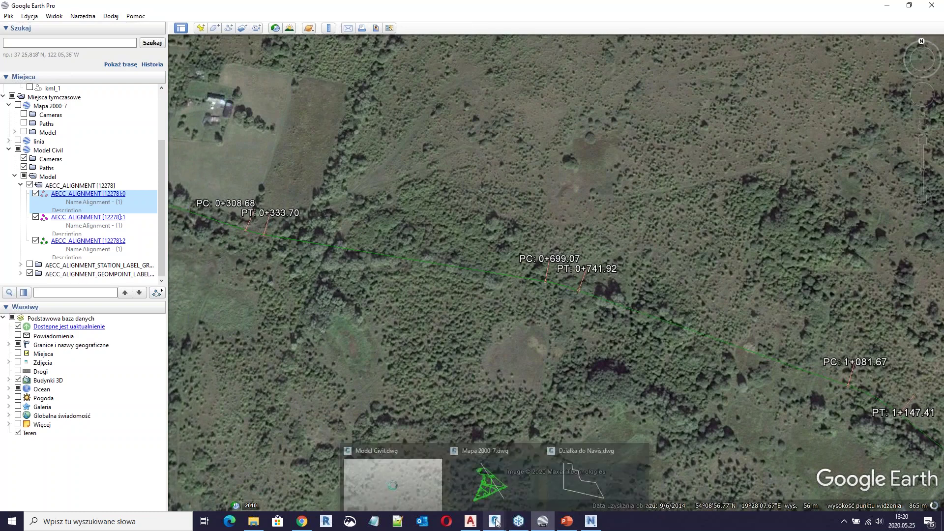
click(409, 480)
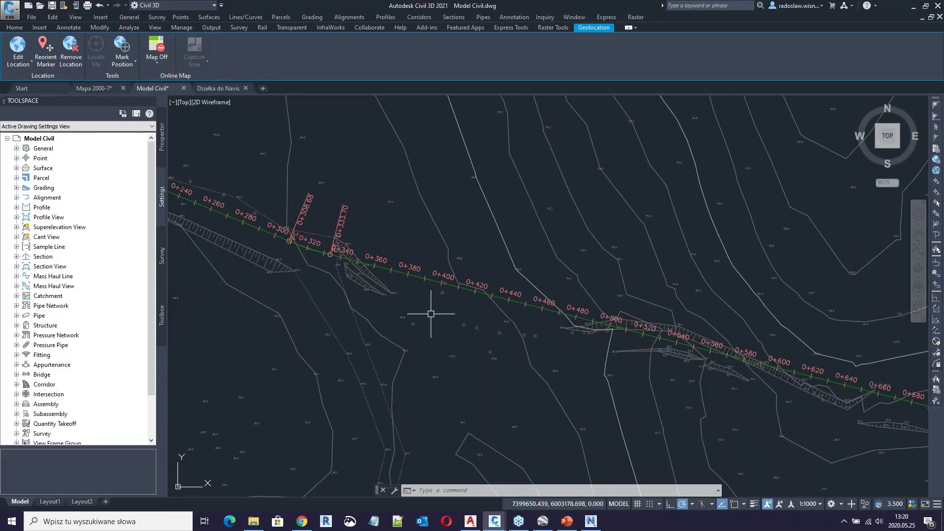
scroll(432, 312, down, 2)
mouse_move(391, 306)
middle_down()
mouse_move(411, 312)
mouse_move(374, 289)
middle_up()
scroll(411, 312, down, 1)
click(162, 134)
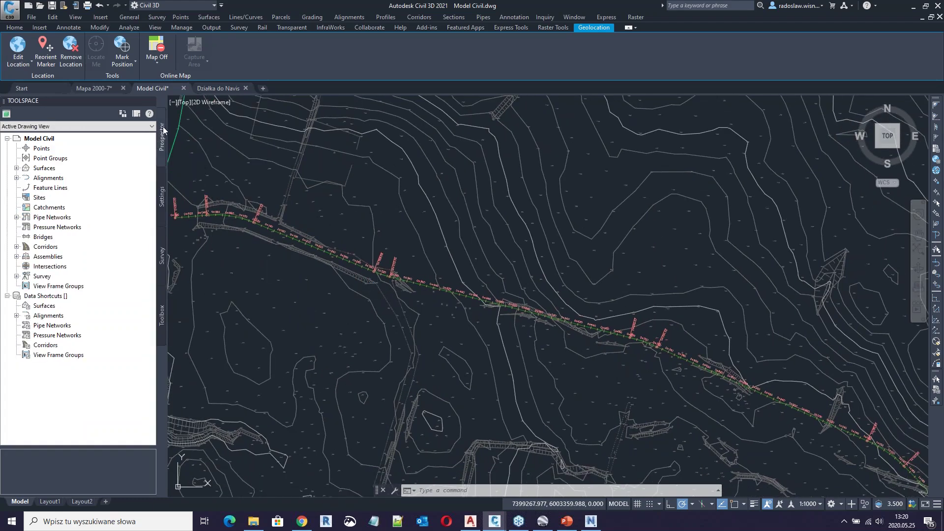
- Enable the baseline and its region in the properties of Corridor - (1), accept them and rebuild the corridor
click(17, 246)
click(59, 266)
right_click(62, 268)
click(95, 274)
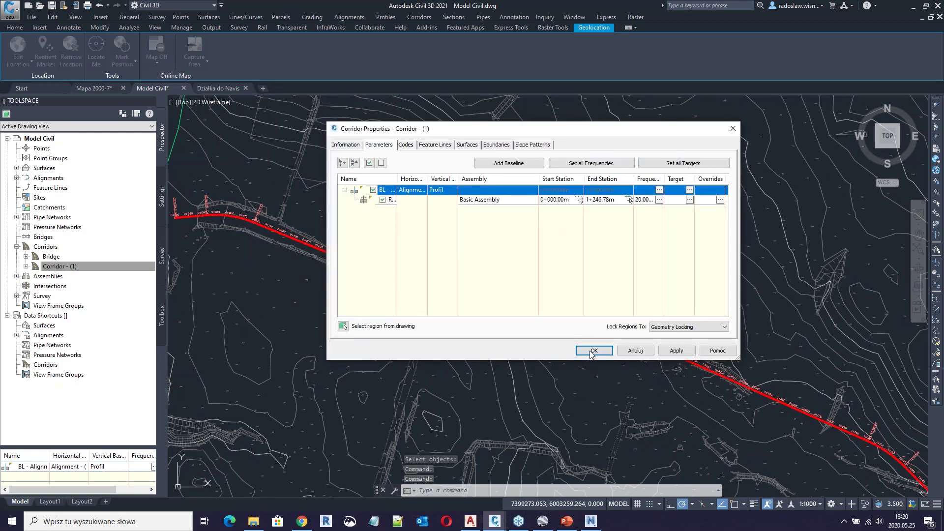
click(593, 351)
click(481, 248)
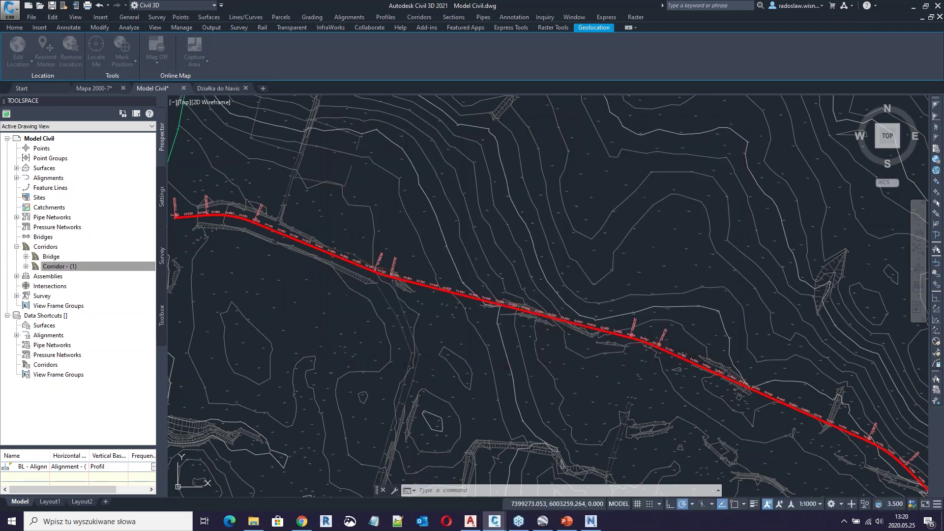
- Examine the rebuilt road corridor in plan, selecting it briefly and clearing the selection
middle_drag(510, 343, 371, 256)
scroll(388, 253, down, 5)
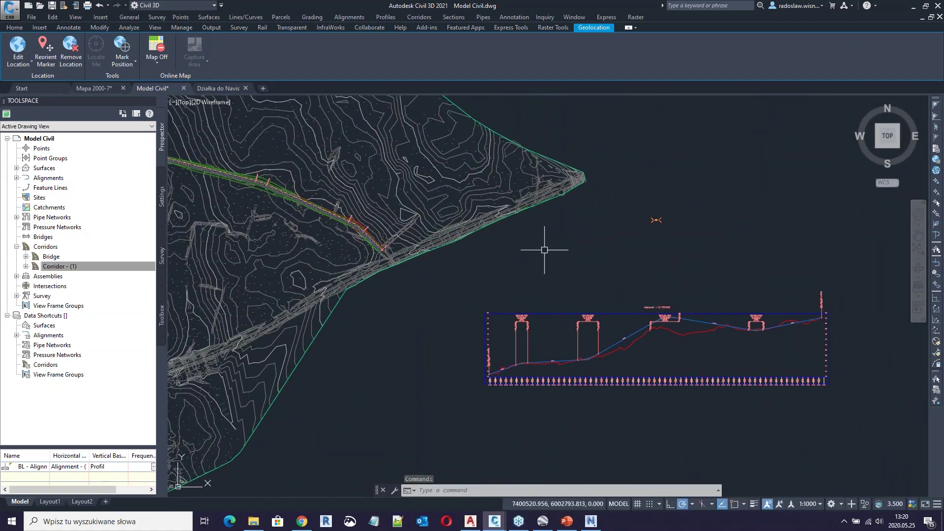
scroll(408, 269, up, 2)
scroll(655, 211, down, 1)
middle_drag(538, 248, 371, 266)
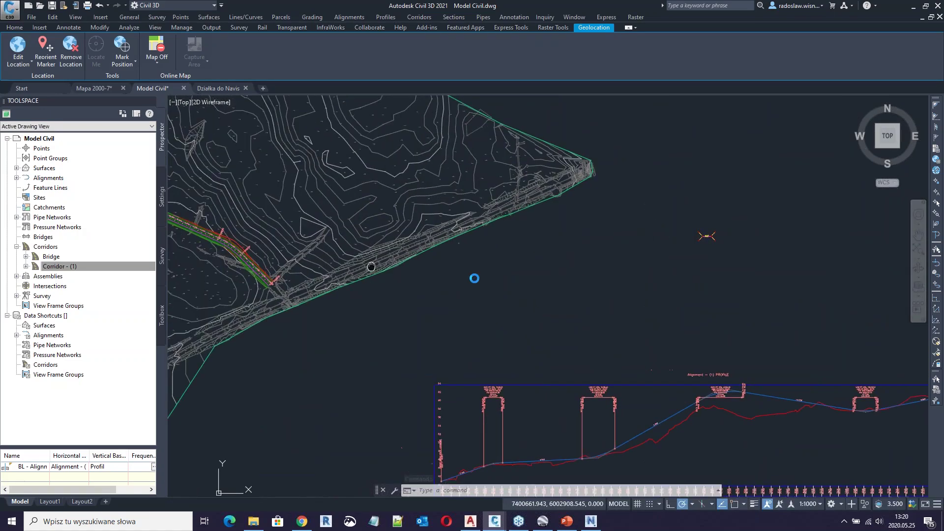
scroll(418, 251, up, 5)
mouse_move(431, 237)
middle_down()
mouse_move(512, 274)
mouse_move(506, 268)
middle_up()
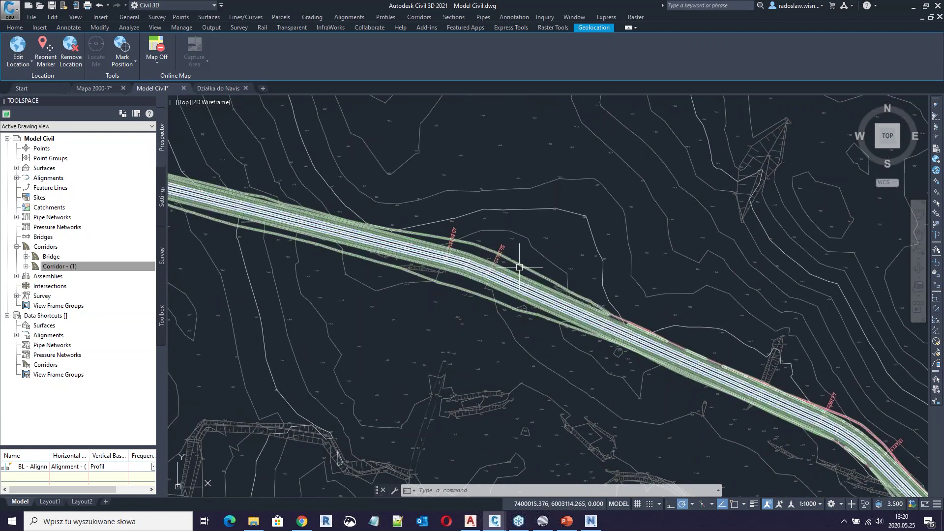
click(516, 259)
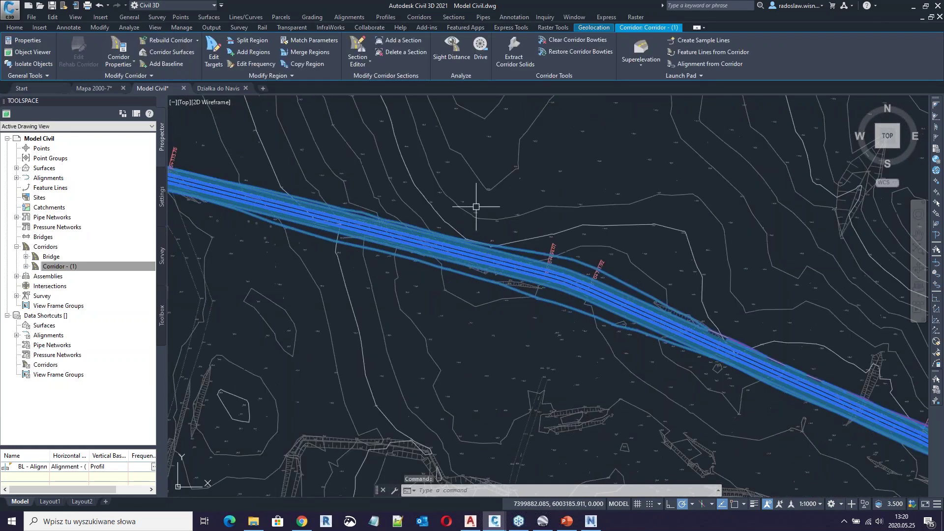
middle_drag(485, 200, 456, 243)
key(Escape)
key(Escape)
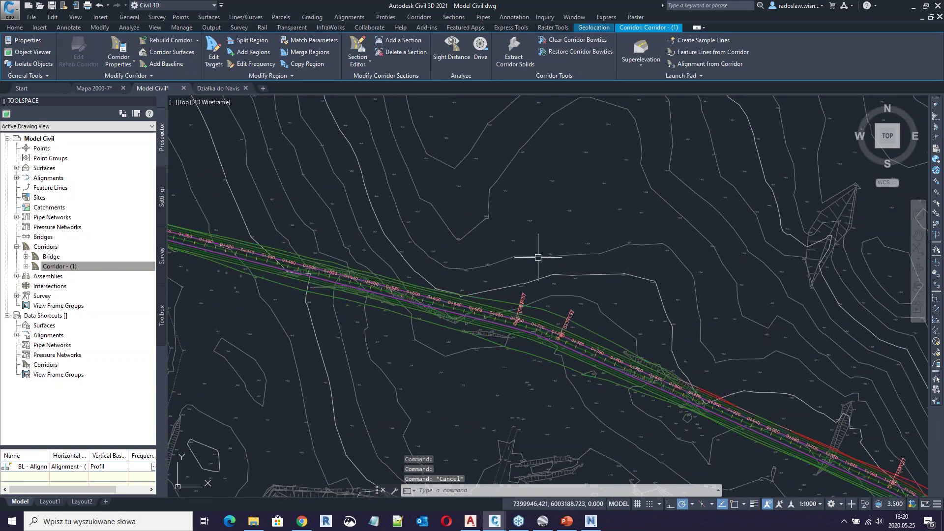
- Start the KML export with EXPORTKML and restrict it to the road corridor as the only selected object
mouse_move(569, 263)
middle_down()
mouse_move(476, 231)
mouse_move(486, 262)
middle_up()
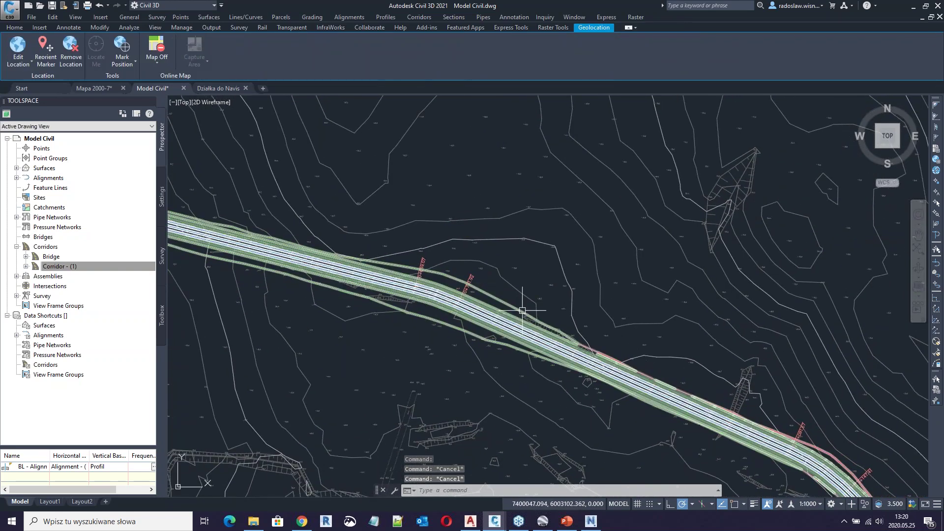
scroll(507, 364, up, 2)
text(kml)
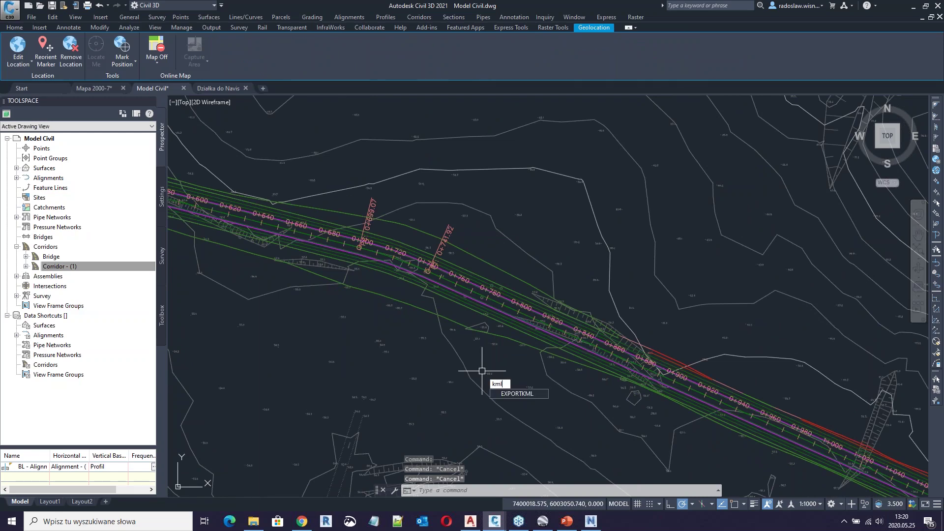
click(511, 394)
click(485, 336)
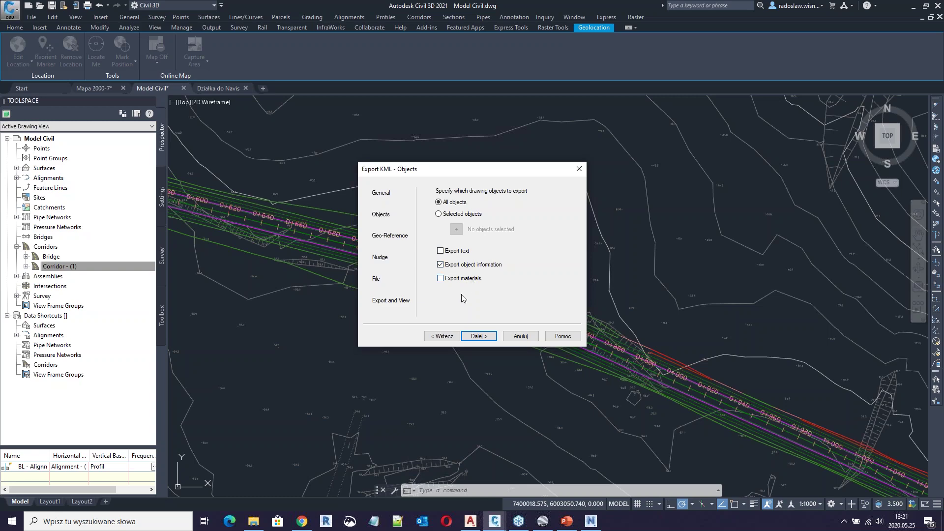
click(457, 230)
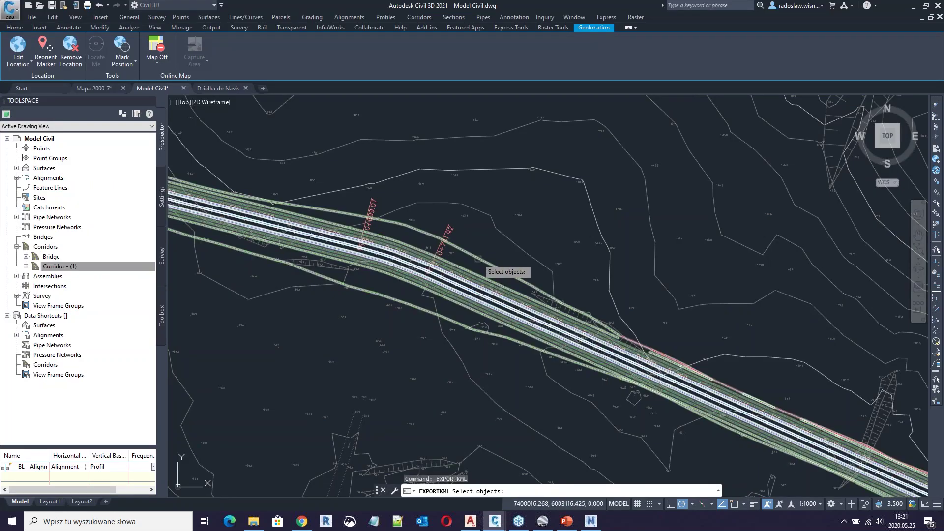
click(467, 264)
key(Return)
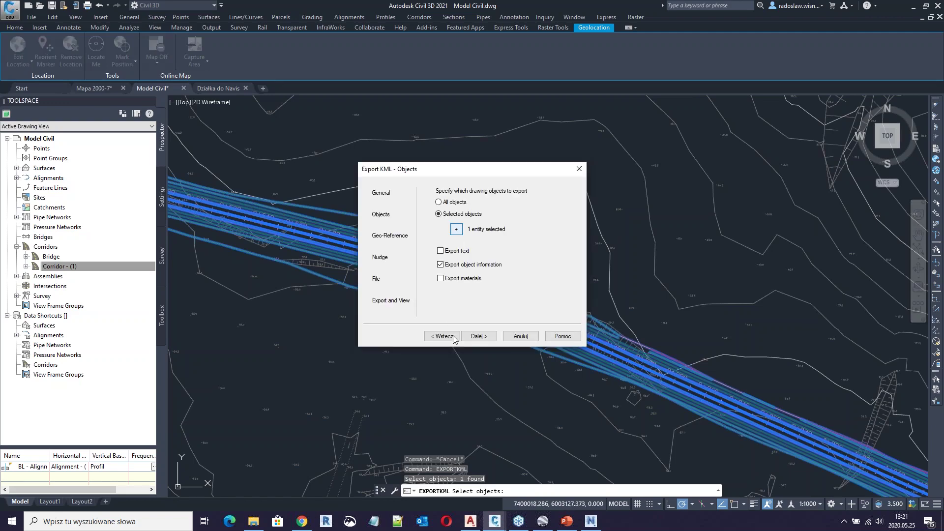
click(479, 338)
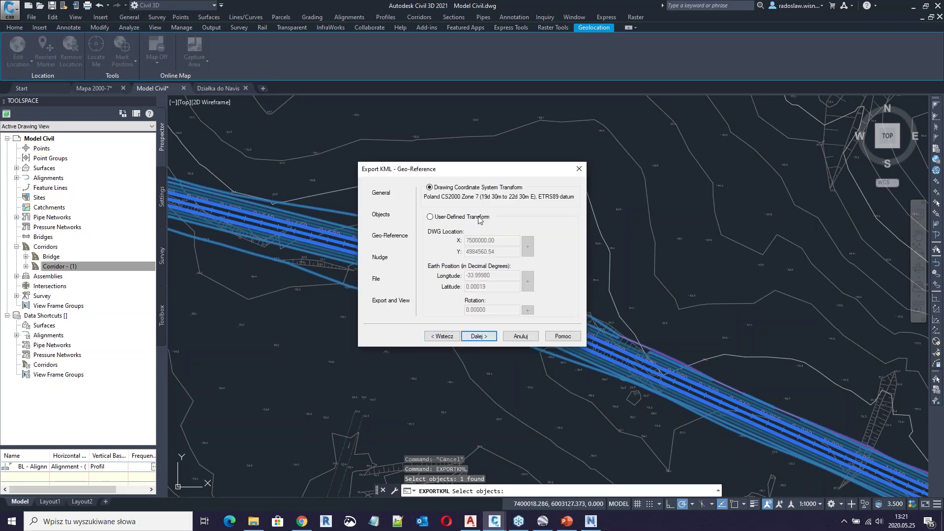
- Keep the drawing coordinate system, set elevation relative to sea level and export to Model Civil.kmz, overwriting the existing file
click(478, 336)
drag(510, 169, 491, 150)
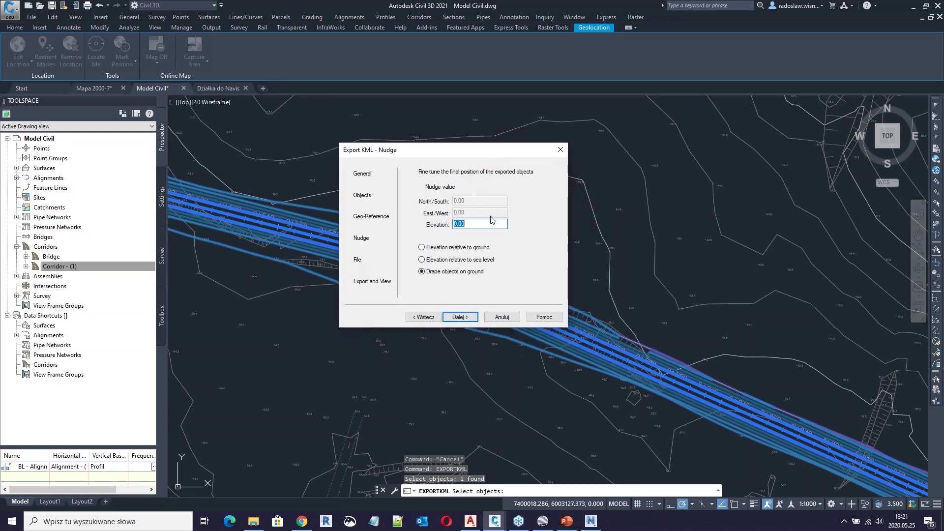
drag(472, 151, 486, 148)
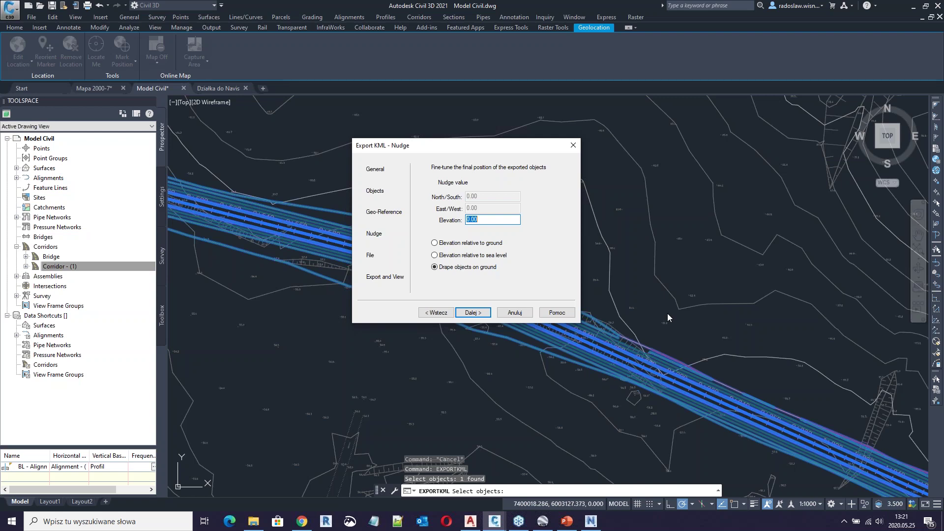
drag(493, 147, 457, 132)
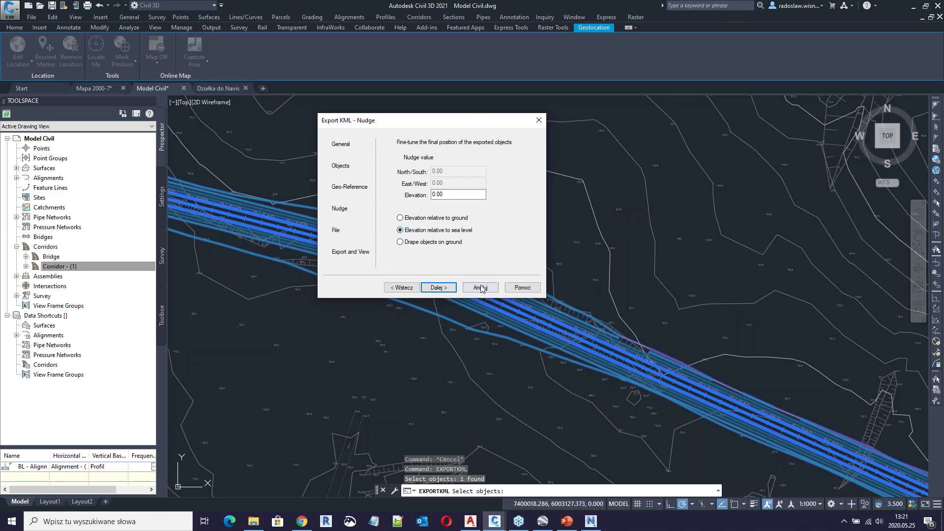
click(438, 288)
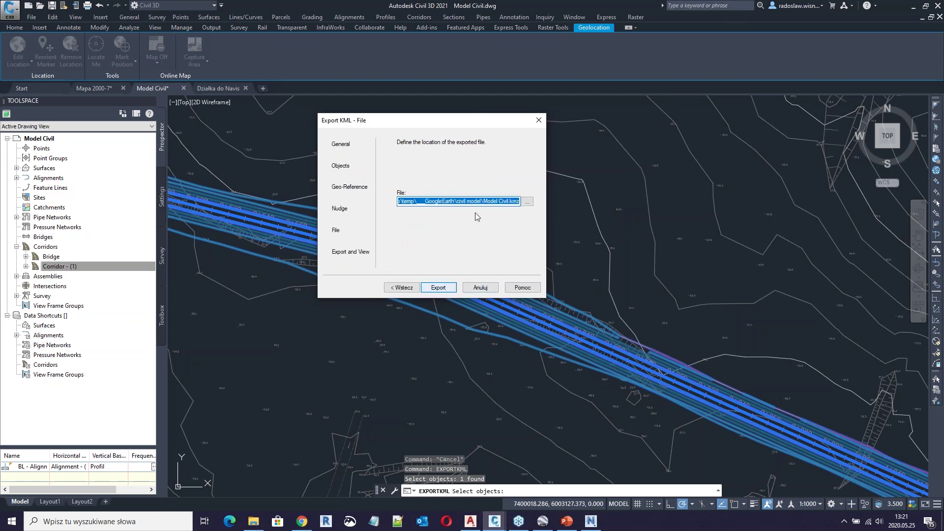
click(443, 289)
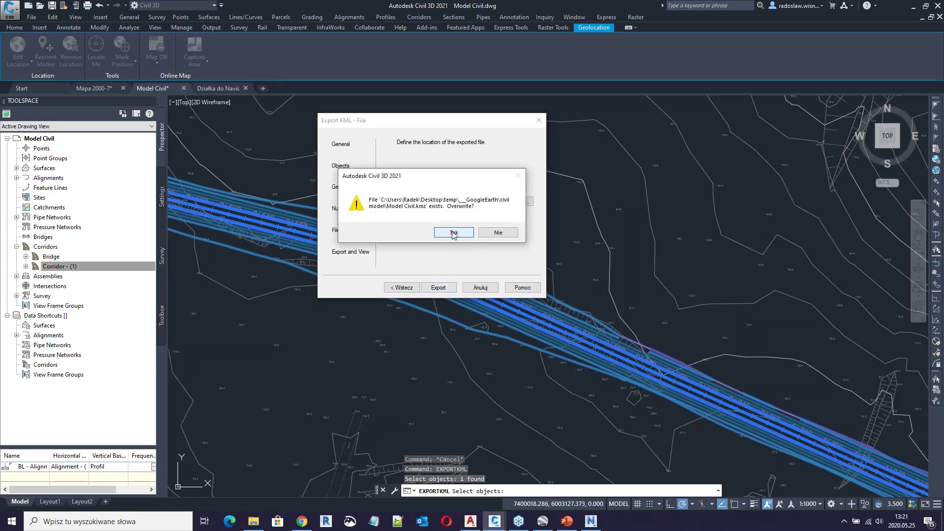
click(453, 233)
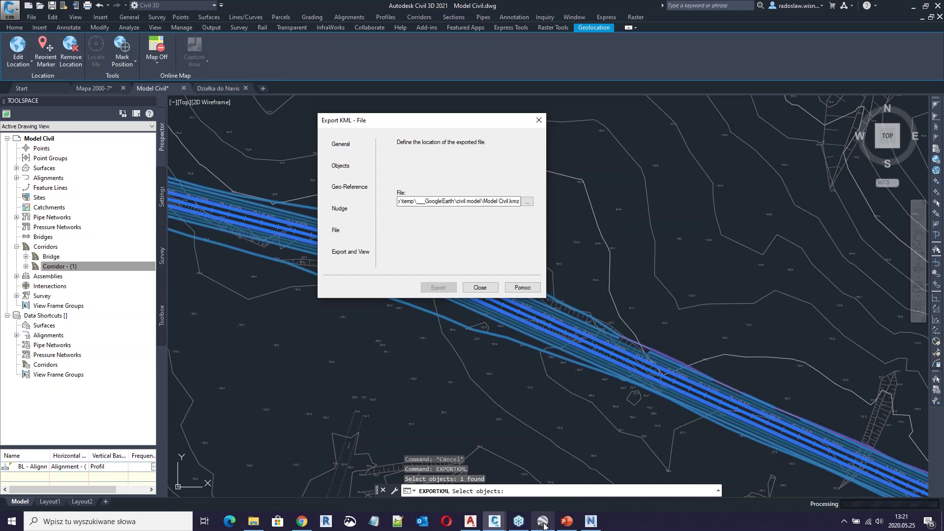
- Switch to Google Earth Pro and delete the old Model Civil entry with the alignment from the temporary places
mouse_move(543, 522)
click(544, 491)
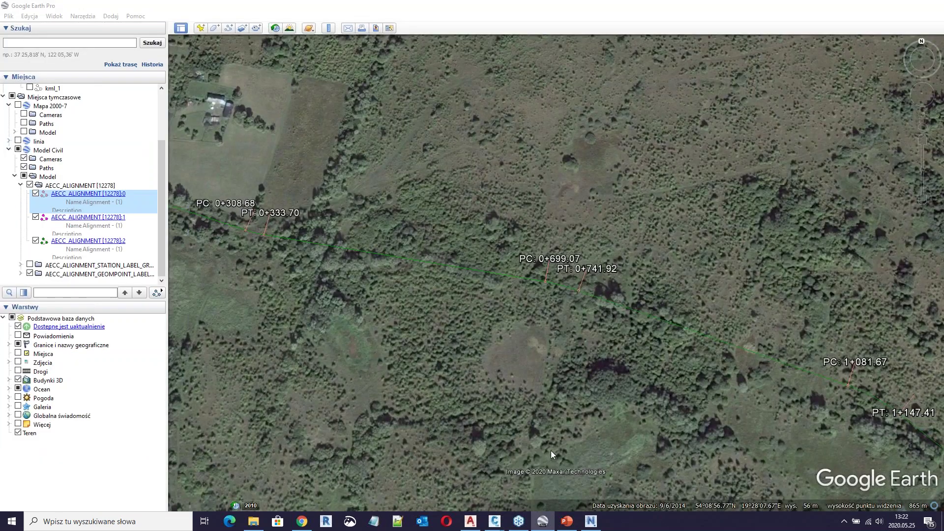
click(39, 178)
right_click(54, 155)
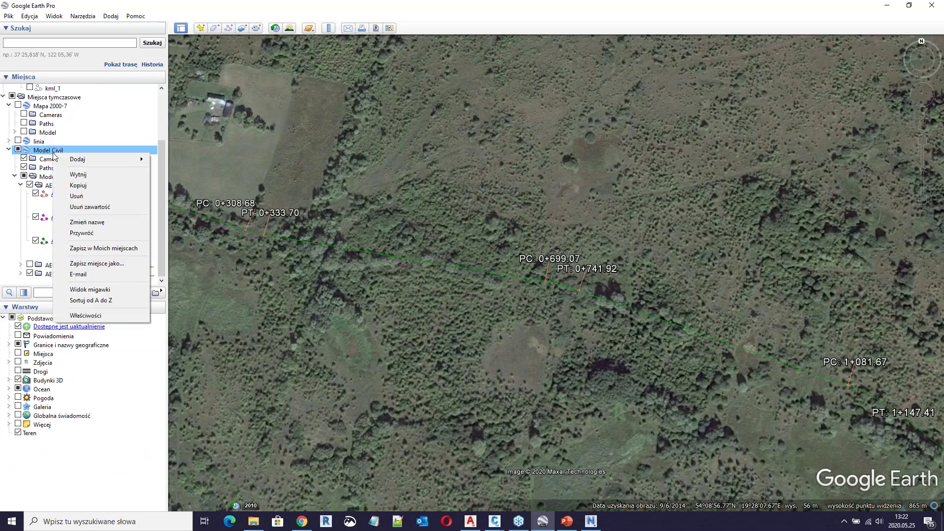
click(84, 196)
click(527, 276)
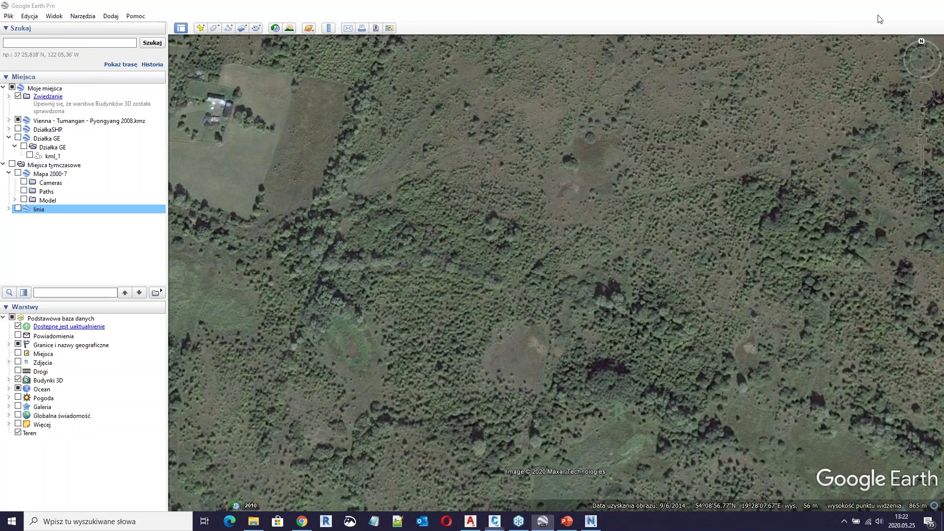
- Return to Civil 3D and close the KML export wizard
click(887, 6)
drag(438, 119, 501, 111)
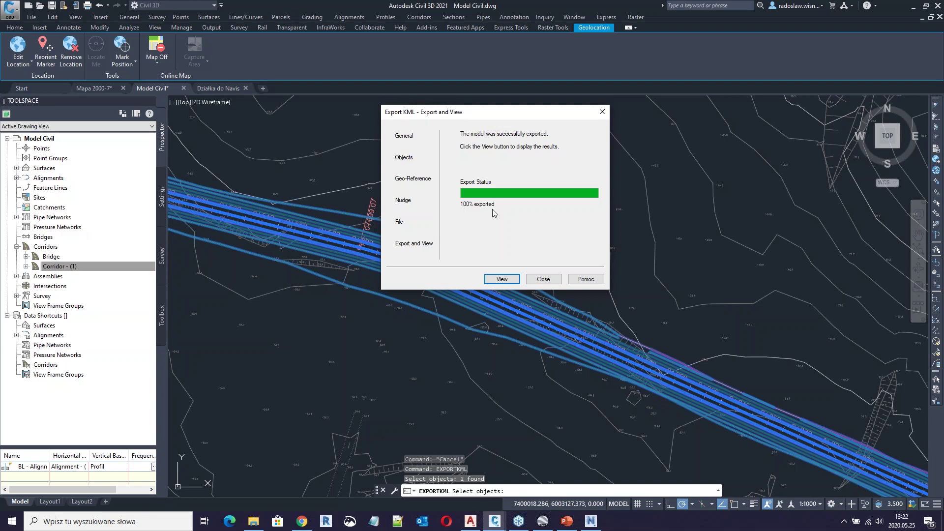
click(544, 279)
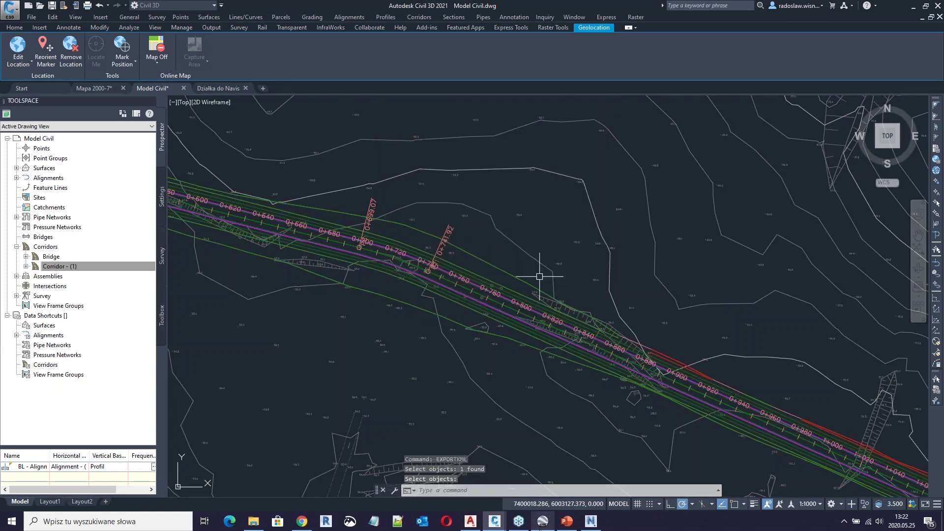
- Switch to Google Earth Pro and open the exported Model Civil.kmz from the civil model folder
click(542, 523)
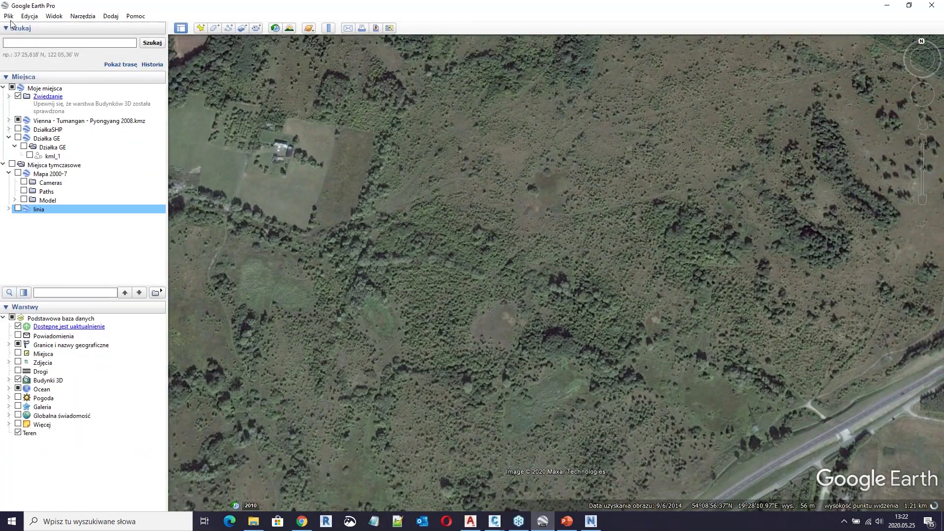
click(8, 16)
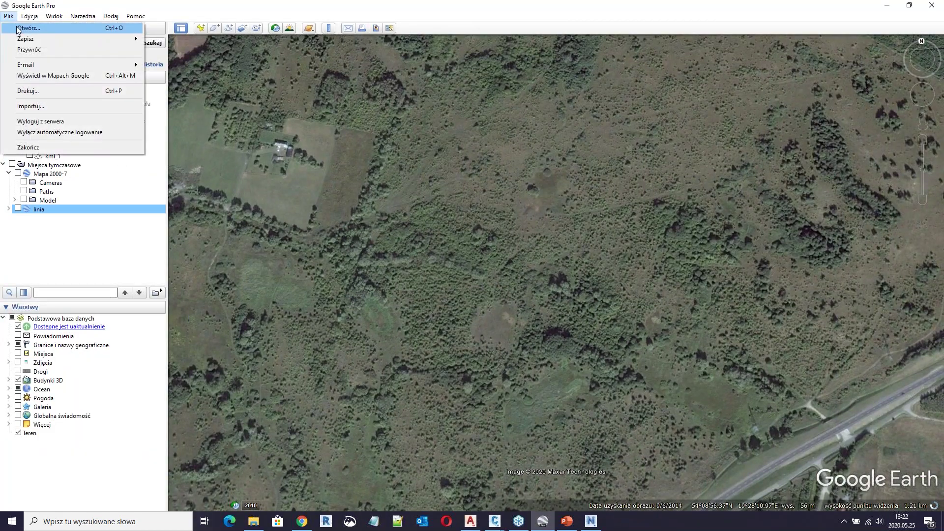
click(19, 28)
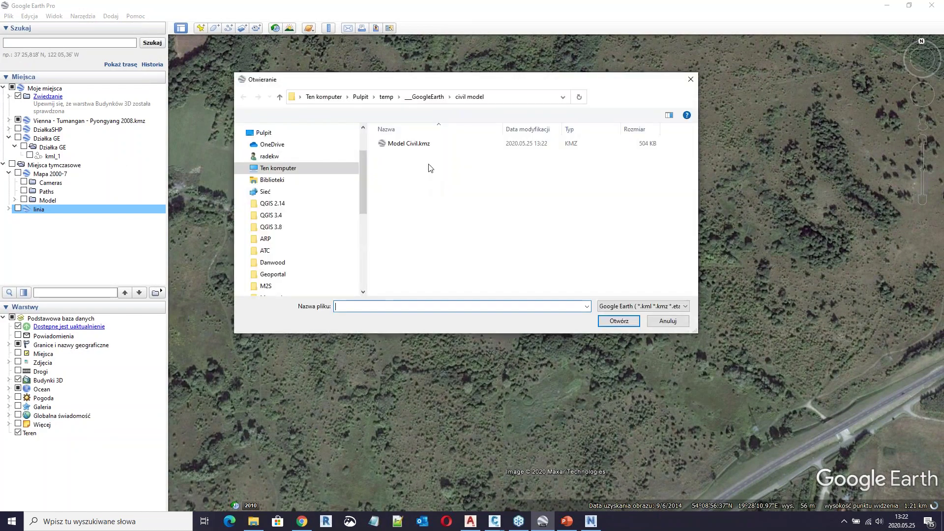
click(409, 143)
click(616, 321)
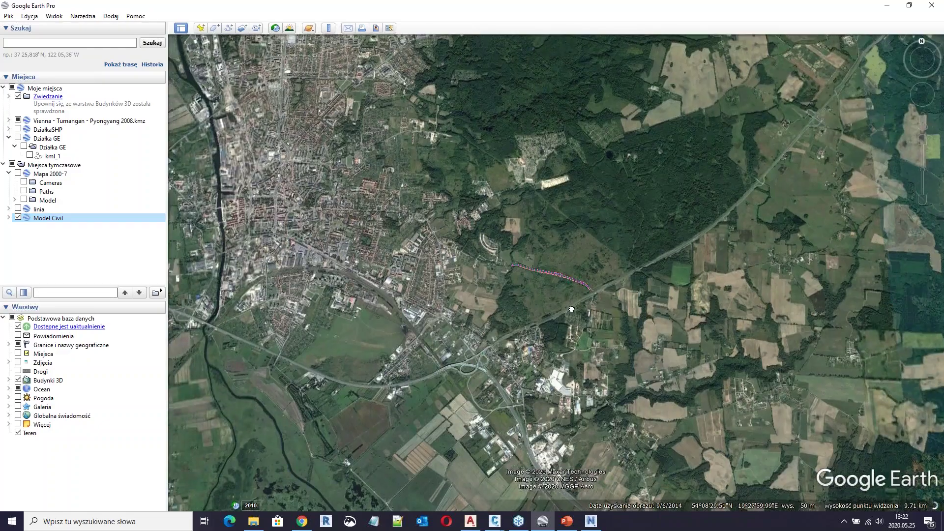
- Examine the imported road corridor up close on the terrain, from above and in a tilted perspective along the route
scroll(584, 291, up, 5)
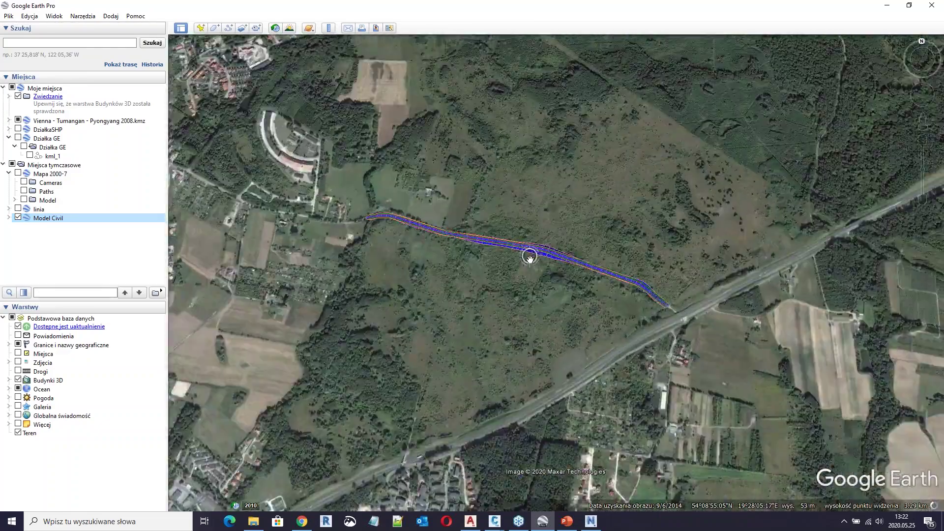
scroll(530, 257, up, 3)
scroll(541, 324, up, 3)
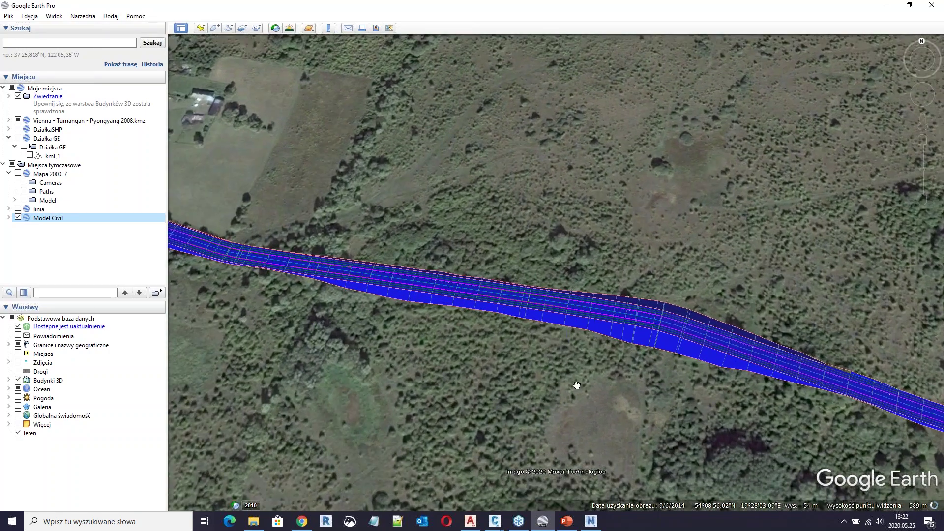
scroll(584, 386, up, 2)
middle_drag(510, 410, 533, 404)
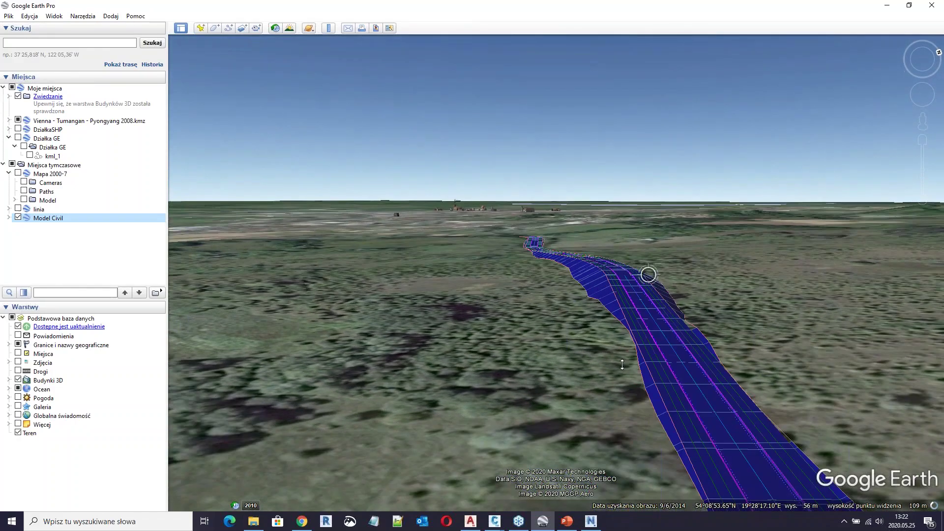
middle_drag(622, 364, 708, 167)
middle_drag(515, 357, 617, 334)
drag(428, 320, 573, 306)
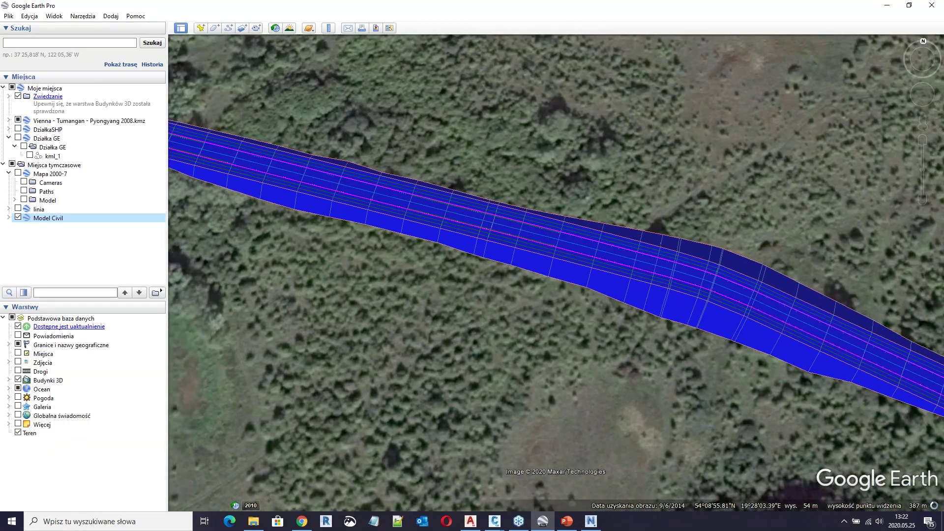
- Expand the Model Civil entry down to the individual objects inside its AECC_CORRIDOR folder and look through them
click(8, 218)
click(15, 244)
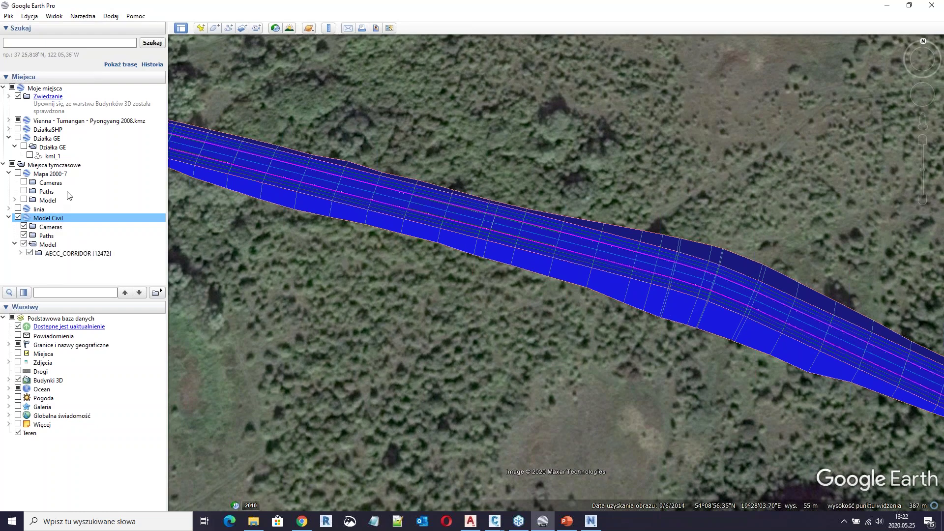
click(21, 254)
scroll(70, 224, down, 3)
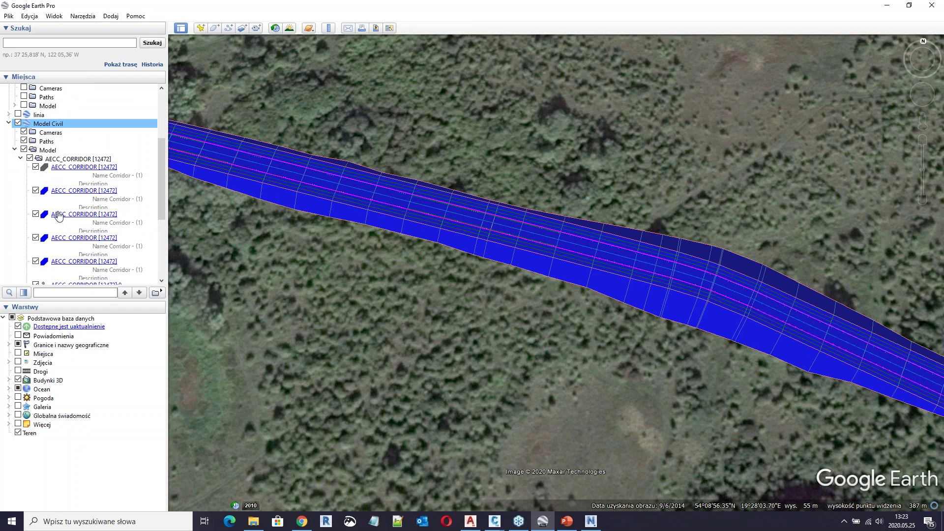
scroll(57, 221, down, 1)
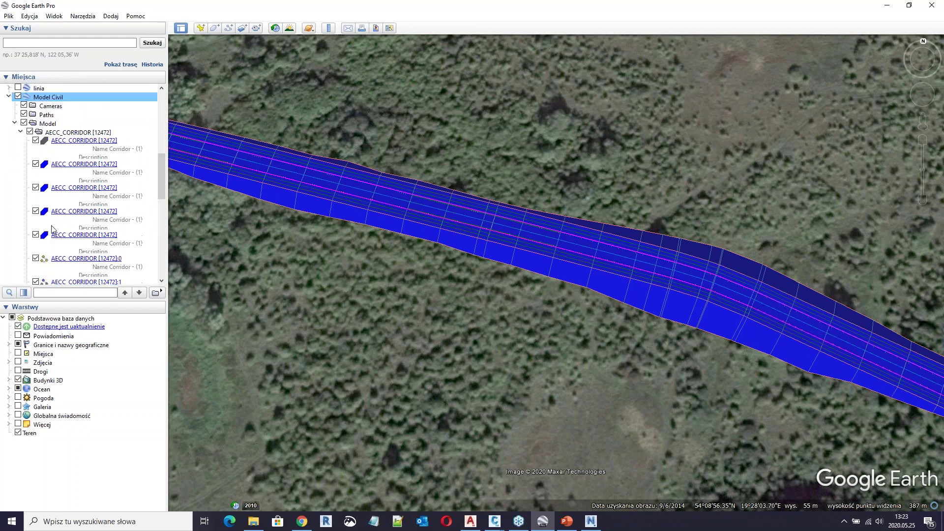
- Switch the second, third and fourth AECC_CORRIDOR objects off and on again to check which corridor part each represents
click(43, 190)
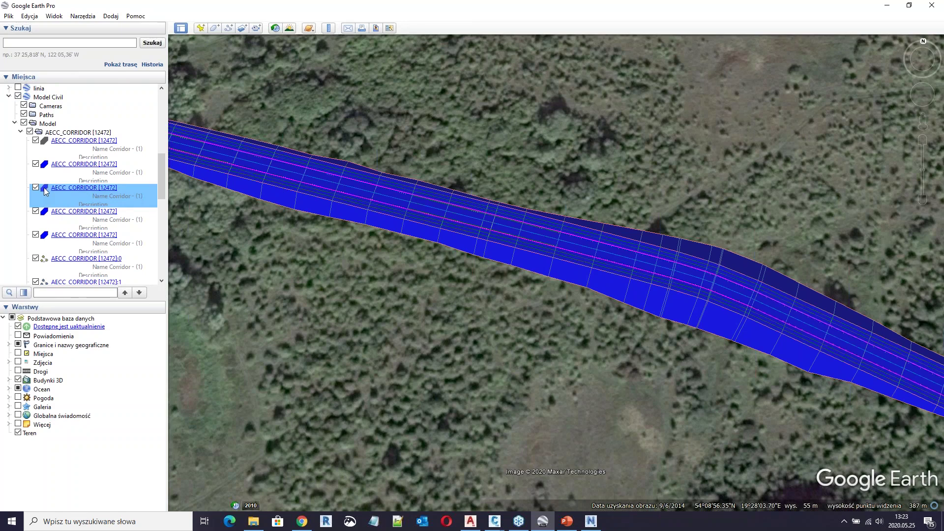
click(35, 188)
click(35, 188)
click(38, 167)
click(36, 164)
click(36, 164)
click(35, 211)
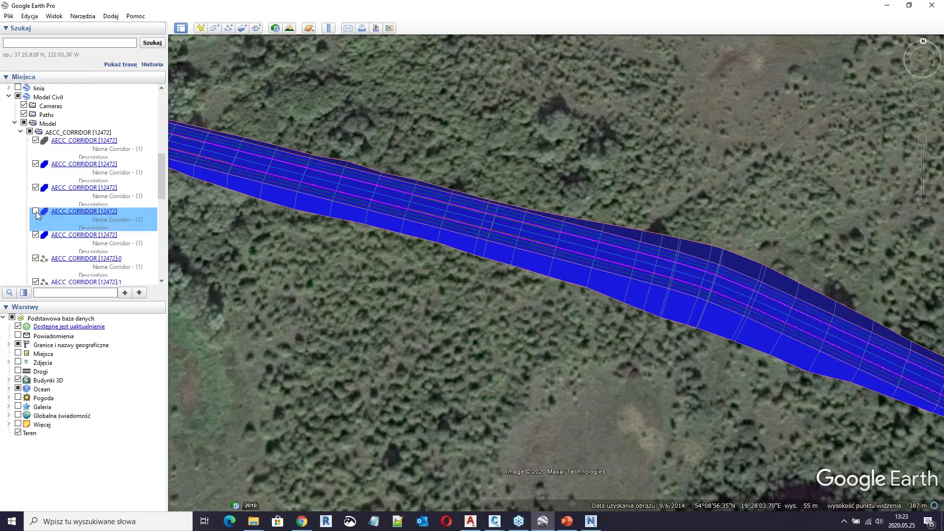
scroll(37, 215, up, 3)
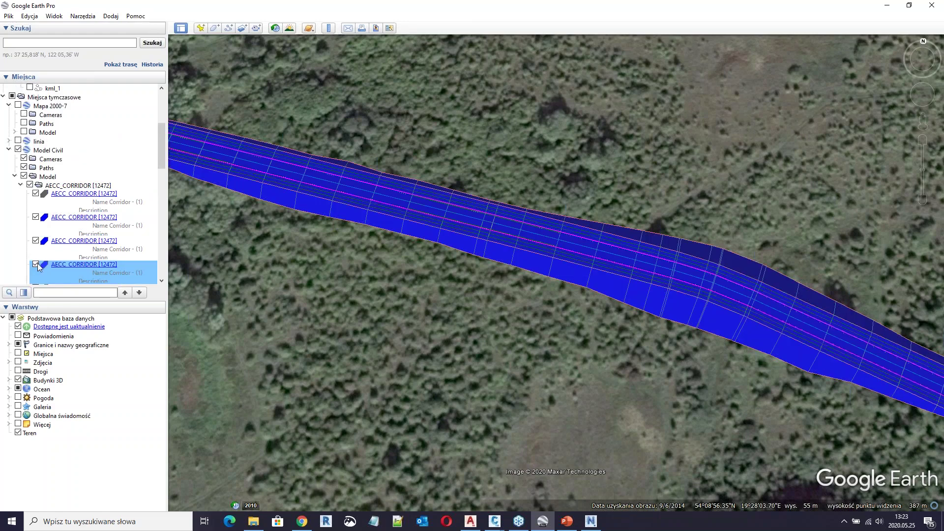
scroll(47, 236, down, 1)
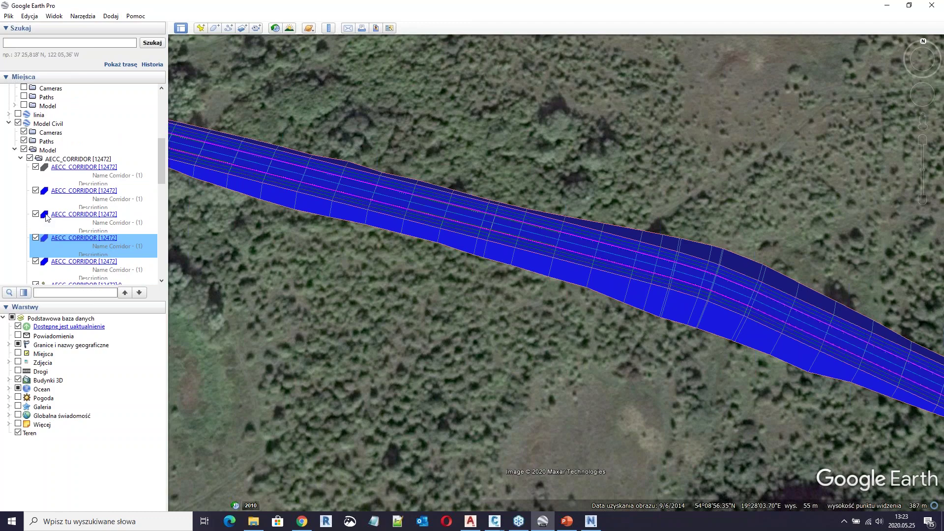
- Set the area fill colour of the third AECC_CORRIDOR object in Model Civil to orange through its properties
click(47, 218)
scroll(47, 218, up, 2)
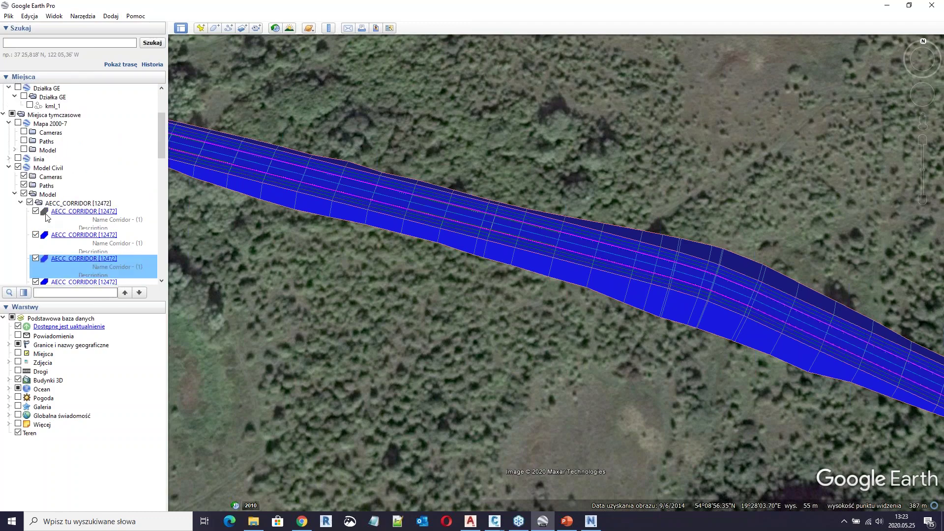
double_click(42, 258)
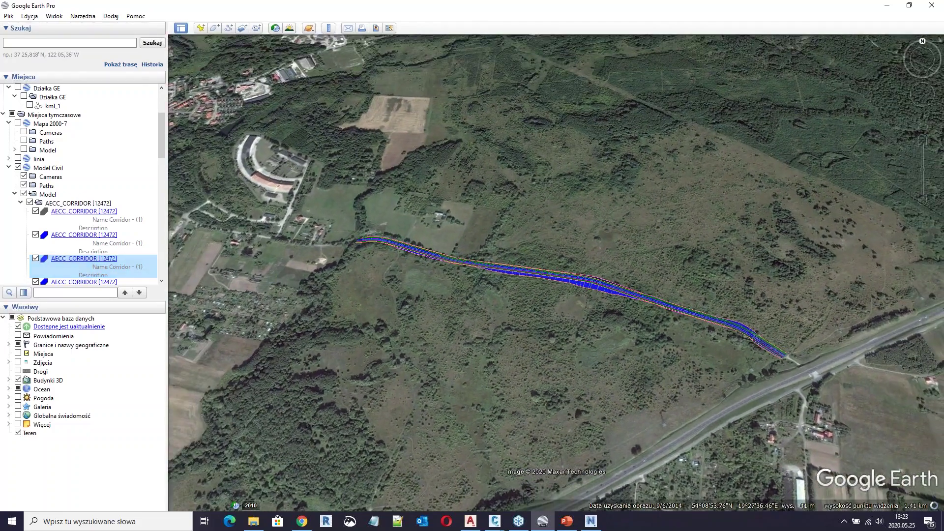
right_click(43, 258)
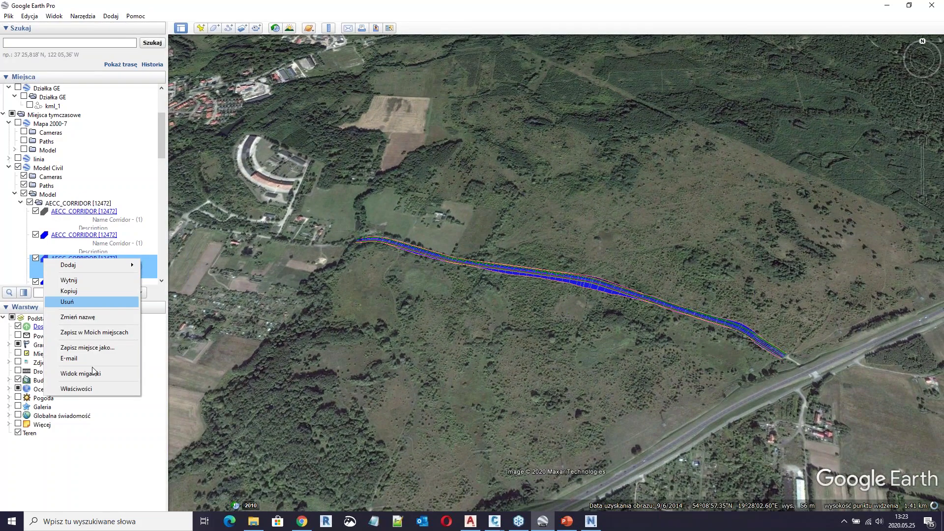
click(102, 389)
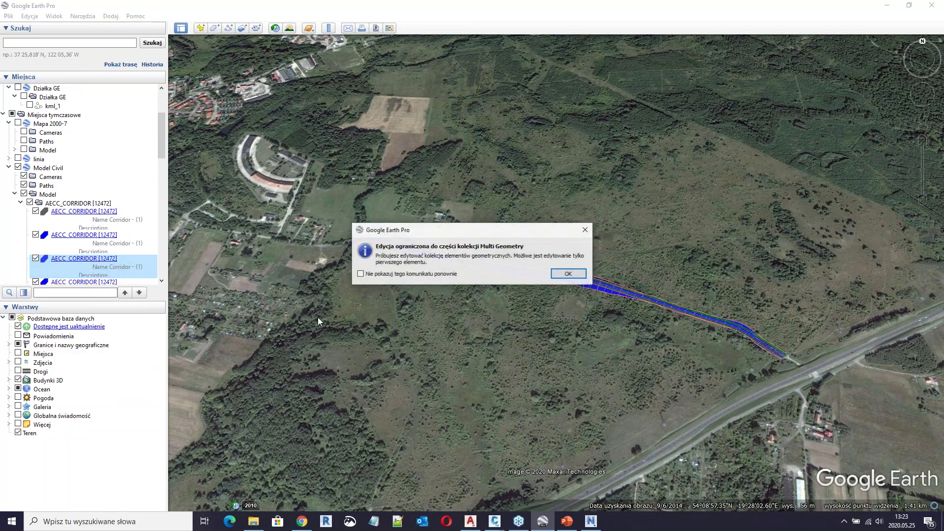
click(568, 274)
click(150, 128)
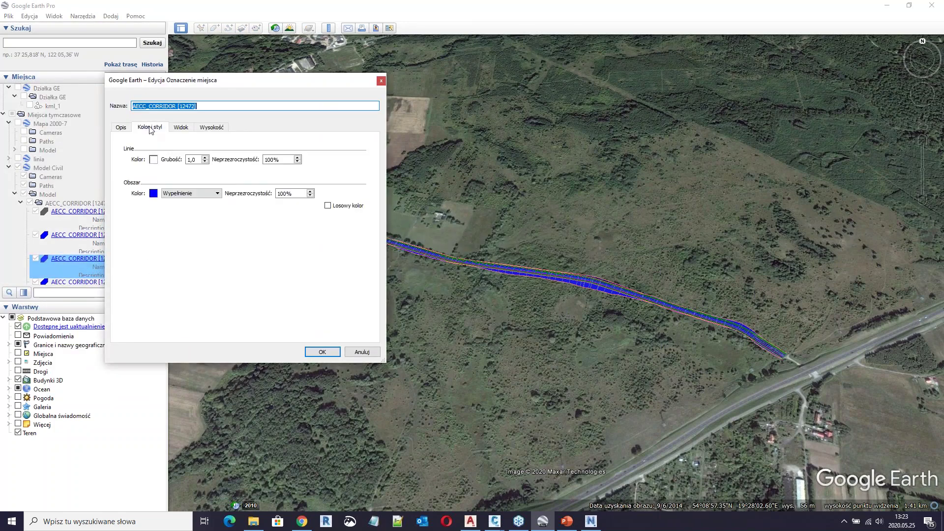
click(154, 194)
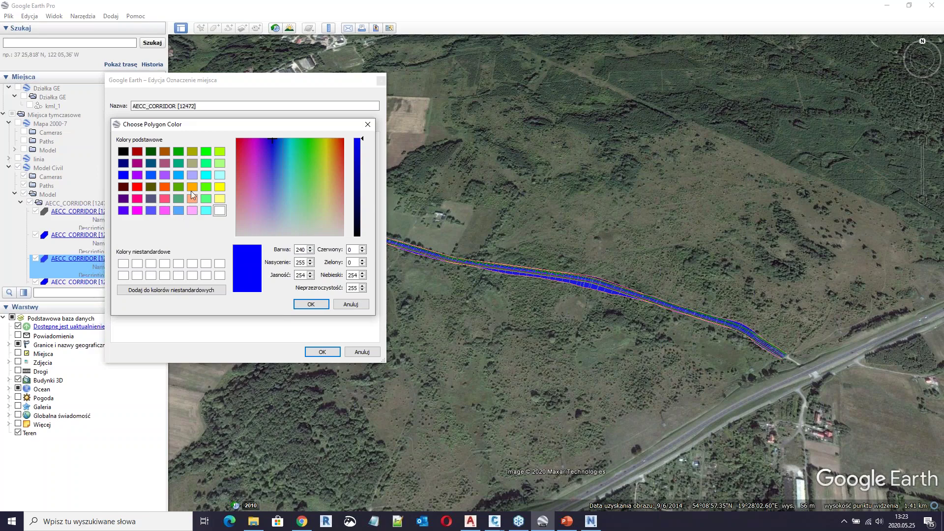
click(191, 190)
click(311, 304)
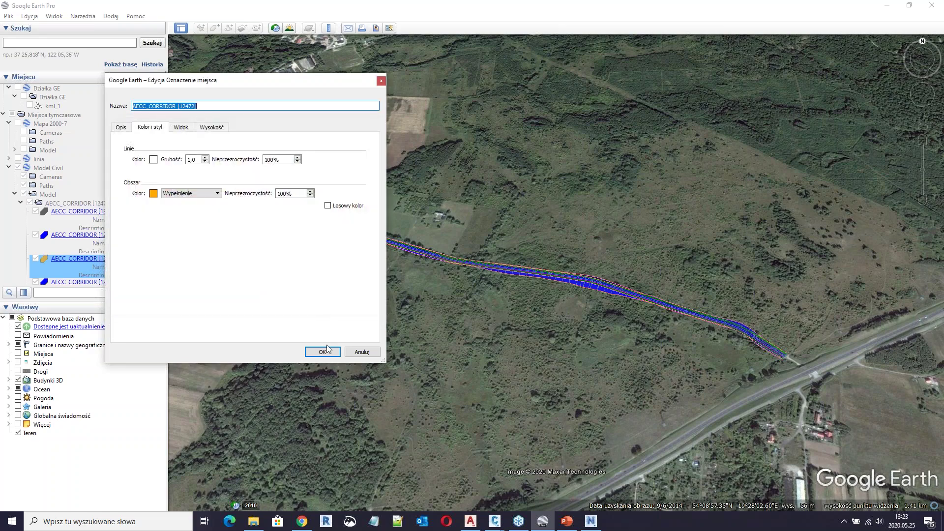
click(327, 353)
- Examine the recoloured corridor strips on the terrain up close and along the whole route
scroll(526, 266, up, 5)
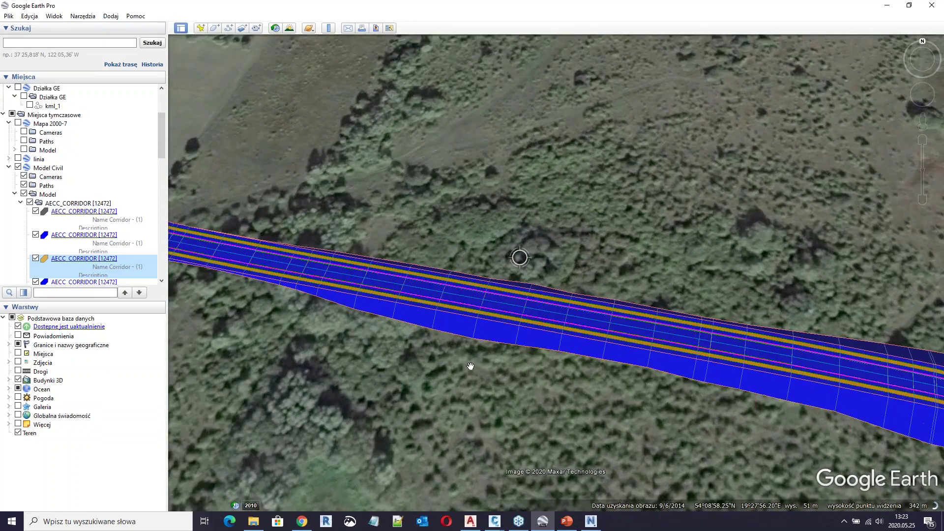
middle_drag(470, 366, 547, 102)
scroll(459, 270, down, 5)
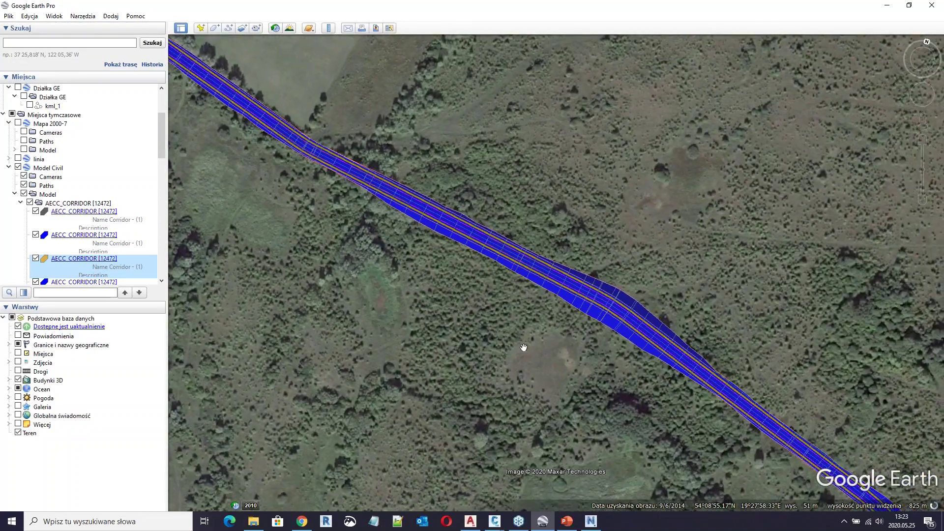
middle_drag(541, 354, 436, 223)
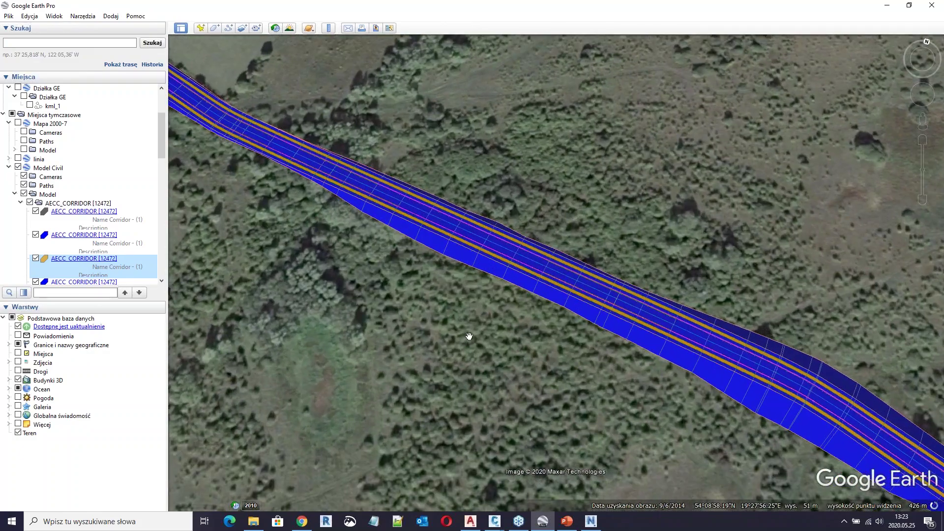
scroll(447, 343, down, 3)
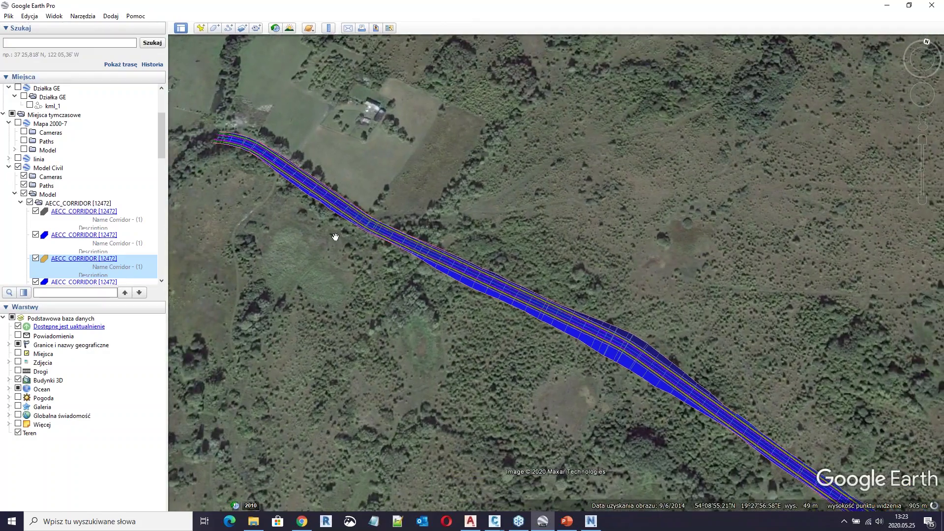
- Delete the Model Civil entry from the temporary places and confirm the removal
click(42, 170)
scroll(42, 169, up, 3)
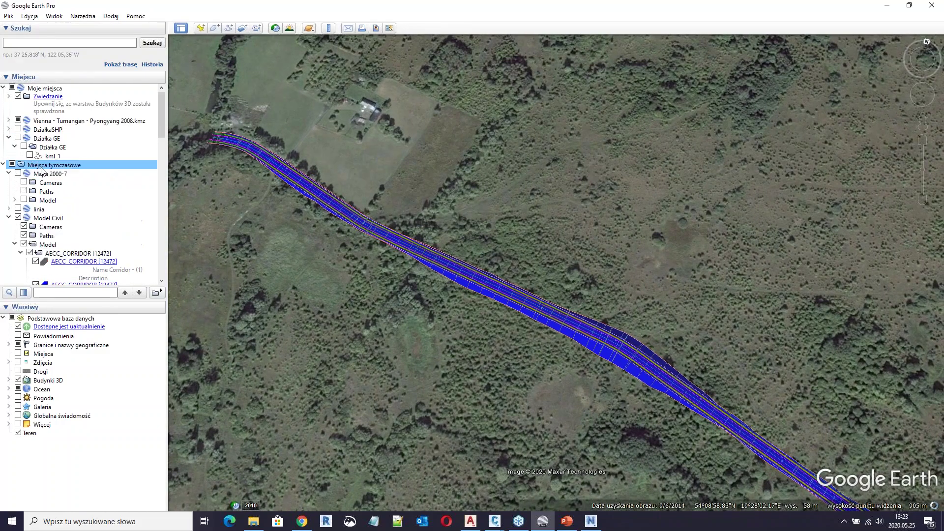
right_click(41, 166)
click(30, 220)
click(48, 218)
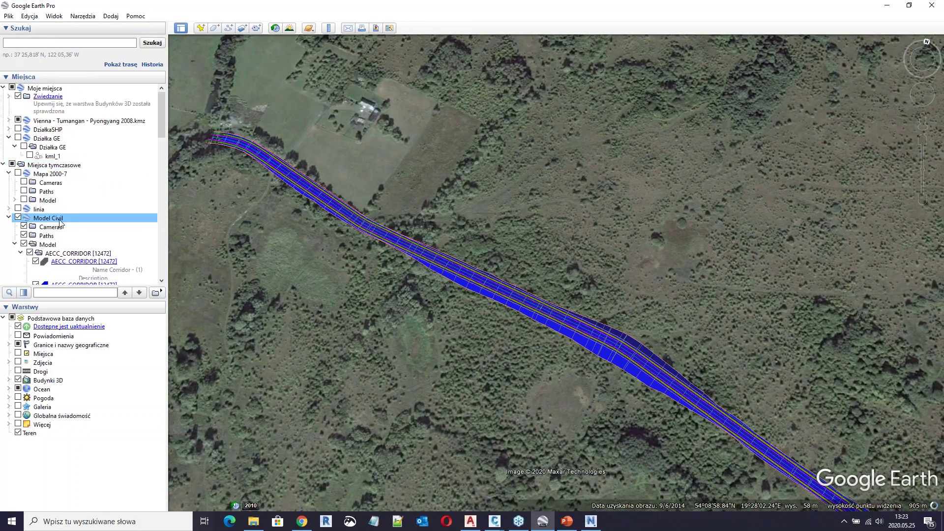
right_click(60, 220)
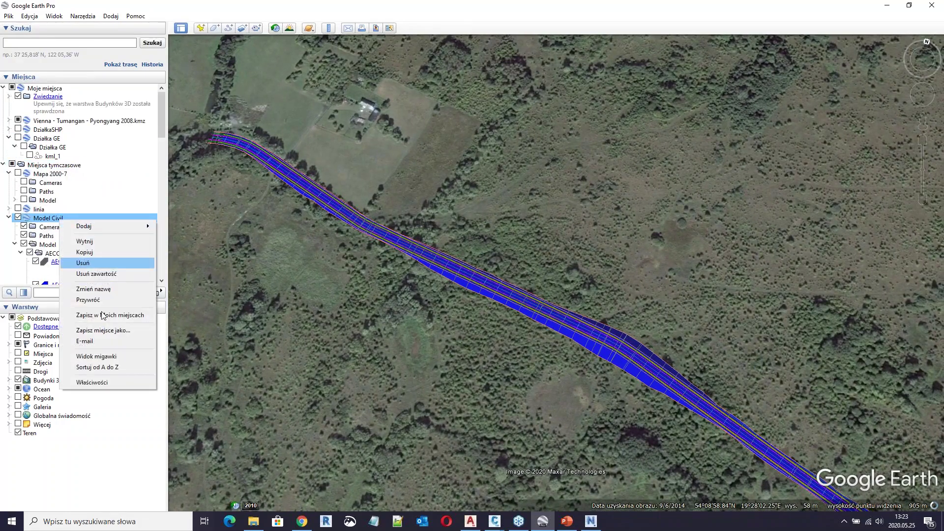
click(100, 264)
click(526, 271)
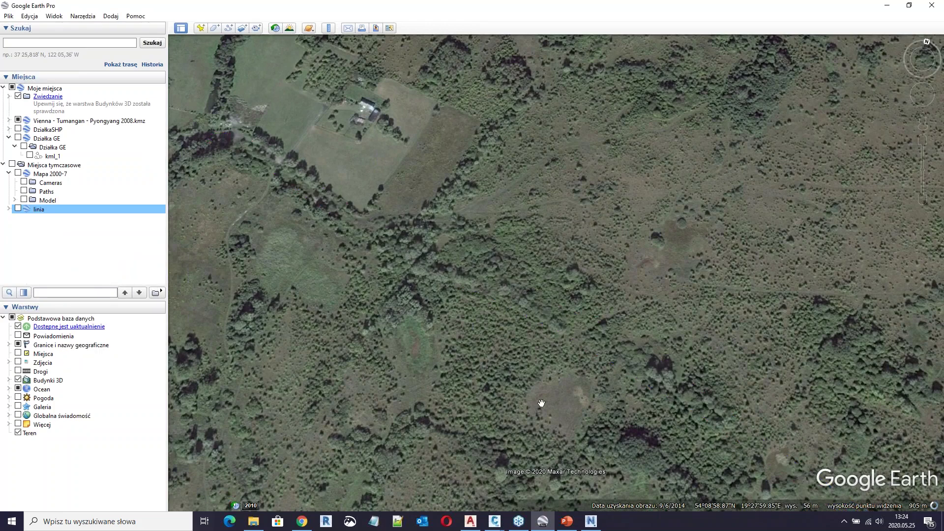
- Switch to Model Civil.dwg in Civil 3D and open the Corridor Properties of the road corridor
mouse_move(493, 521)
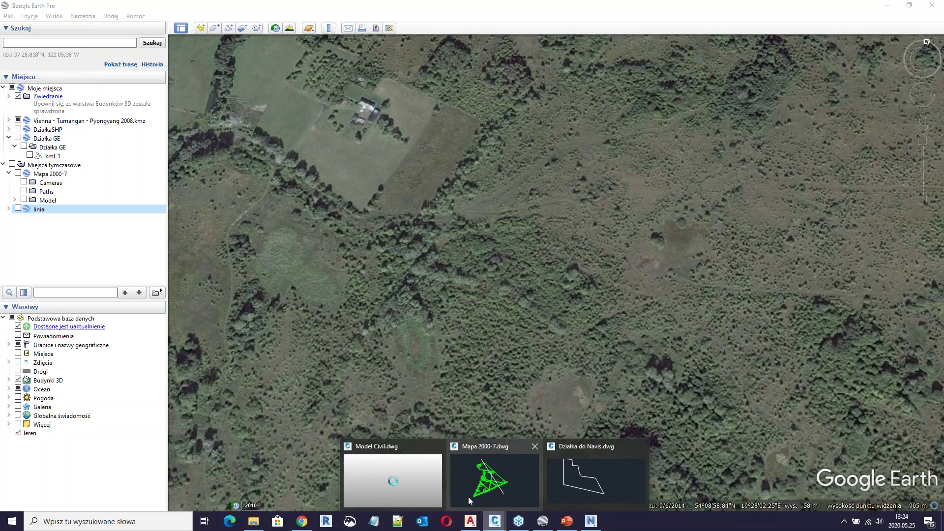
click(403, 471)
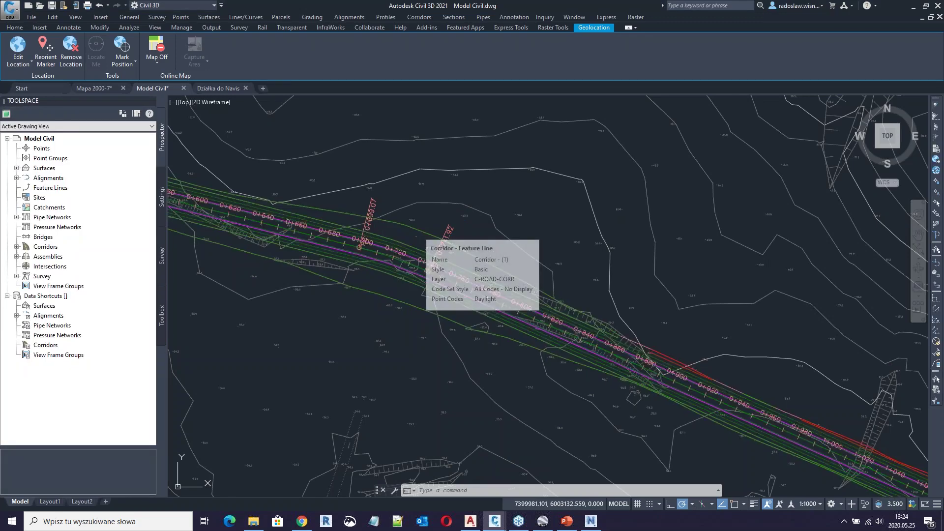
click(421, 230)
right_click(477, 203)
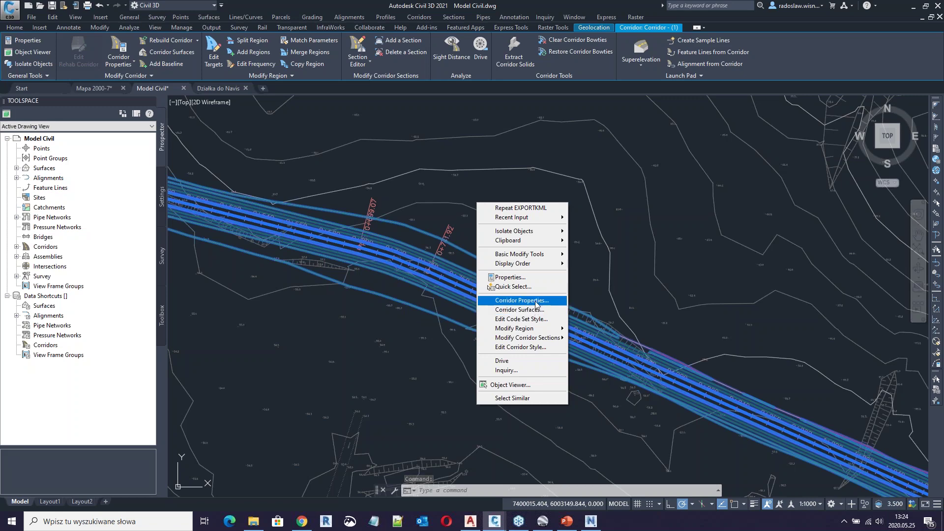
click(534, 308)
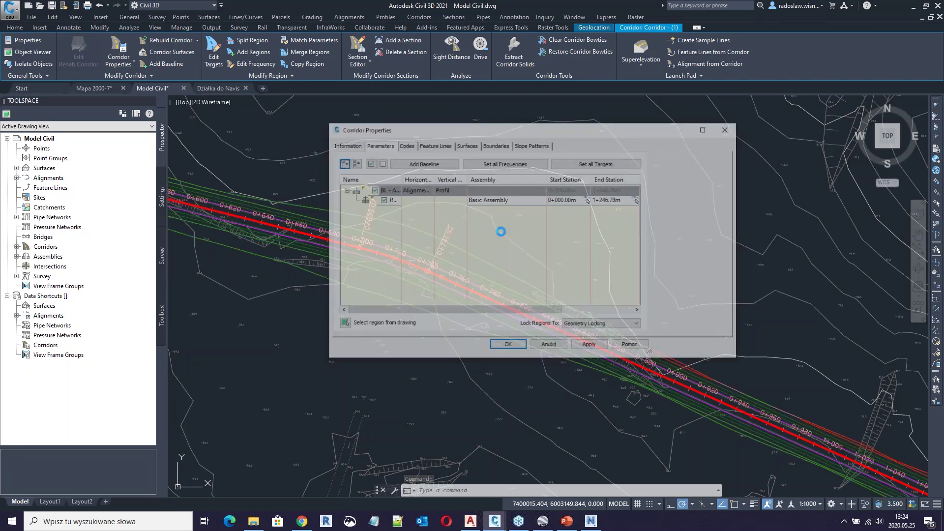
drag(540, 133, 516, 125)
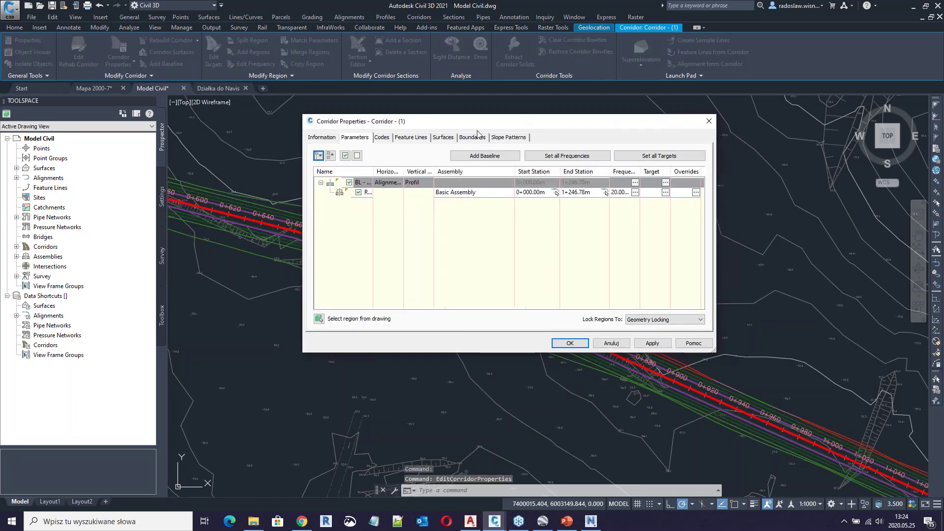
- Review the render materials assigned to the corridor's link codes, such as Top, Pave, Sidewalk and Sod, without changing them
click(385, 138)
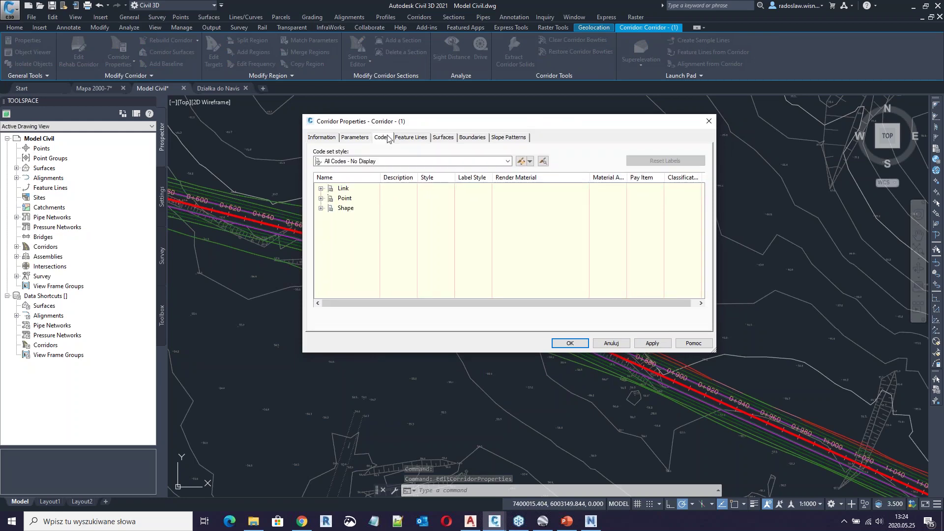
click(321, 188)
click(356, 208)
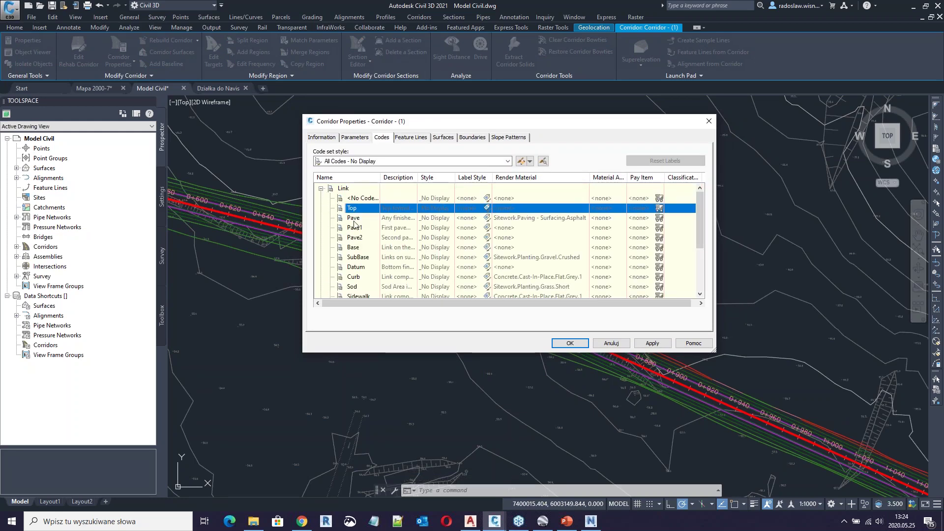
click(357, 219)
click(359, 210)
scroll(382, 278, down, 2)
click(359, 240)
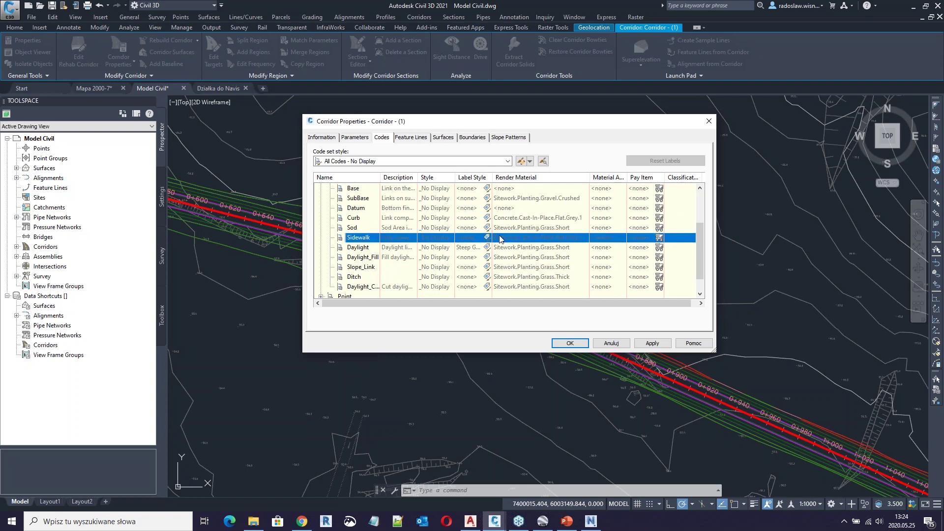
key(Up)
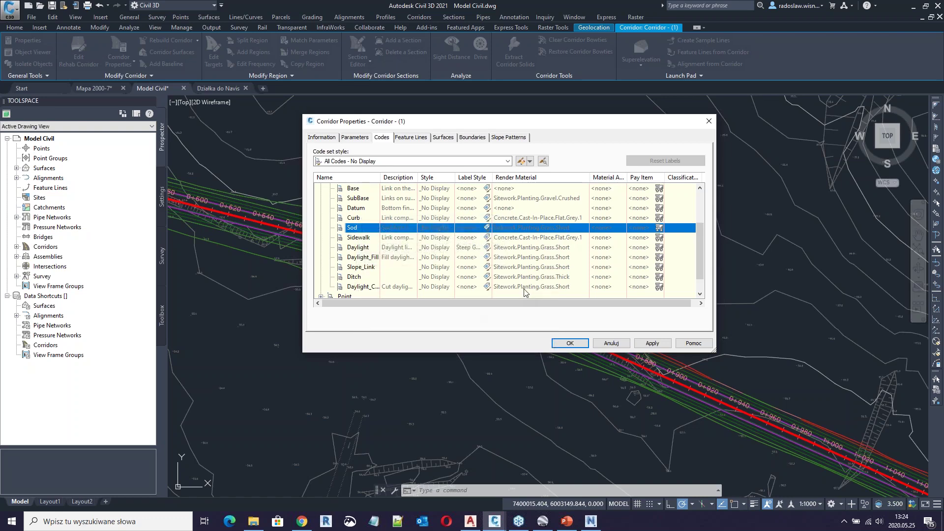
click(613, 343)
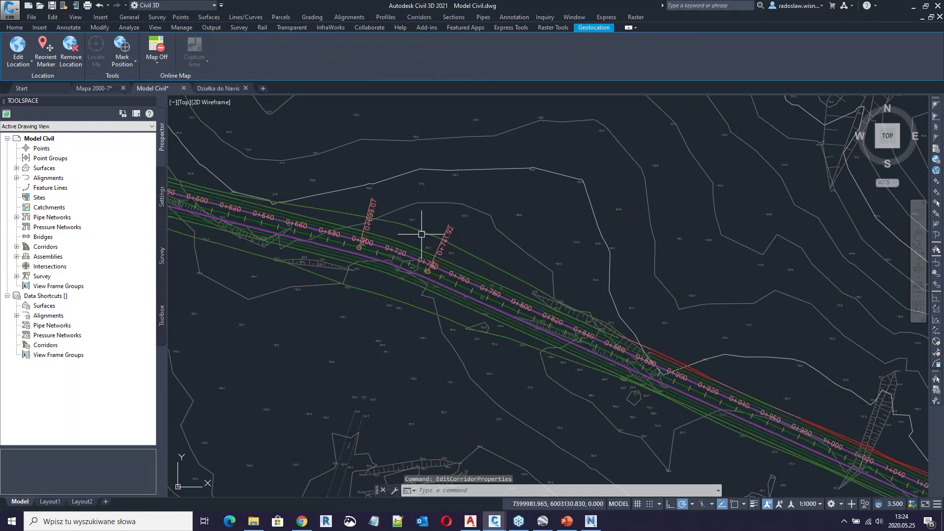
- Run EXPORTKML again with the road corridor as the only selected object and Export materials enabled
key(Escape)
key(Escape)
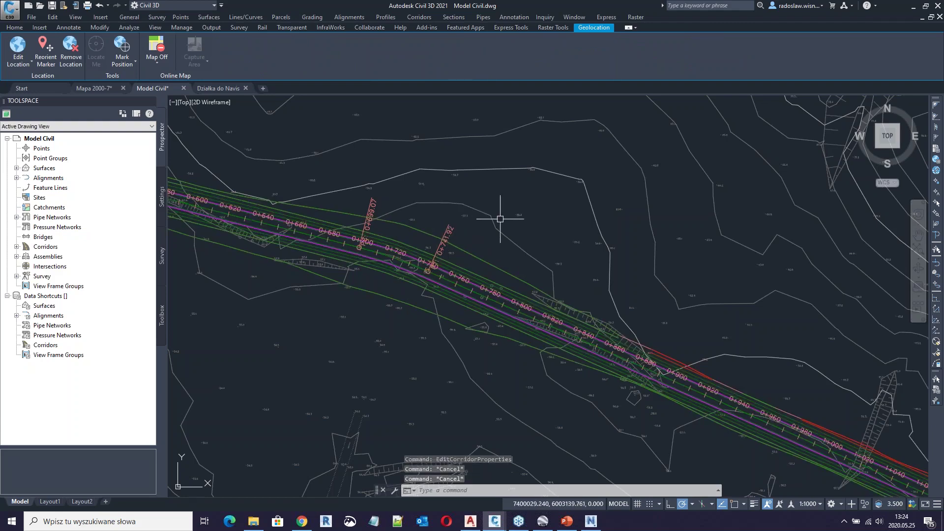
key(Return)
click(478, 338)
click(463, 215)
click(457, 229)
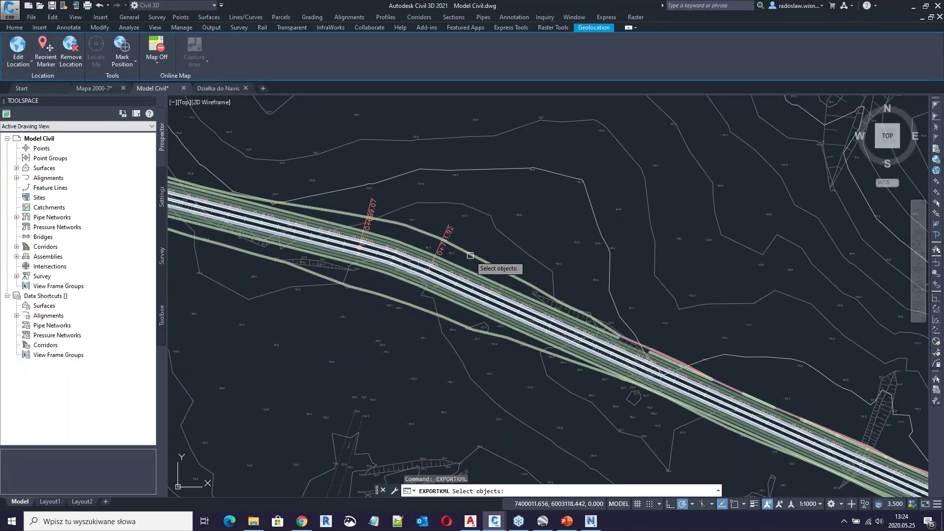
click(470, 256)
key(Return)
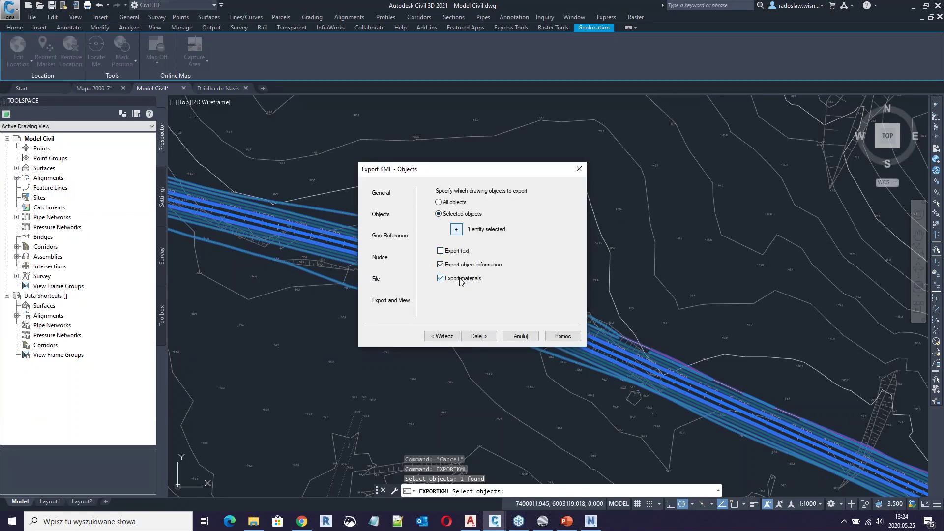
- Complete the KML export using the drawing coordinate system transform and close the export wizard
click(485, 339)
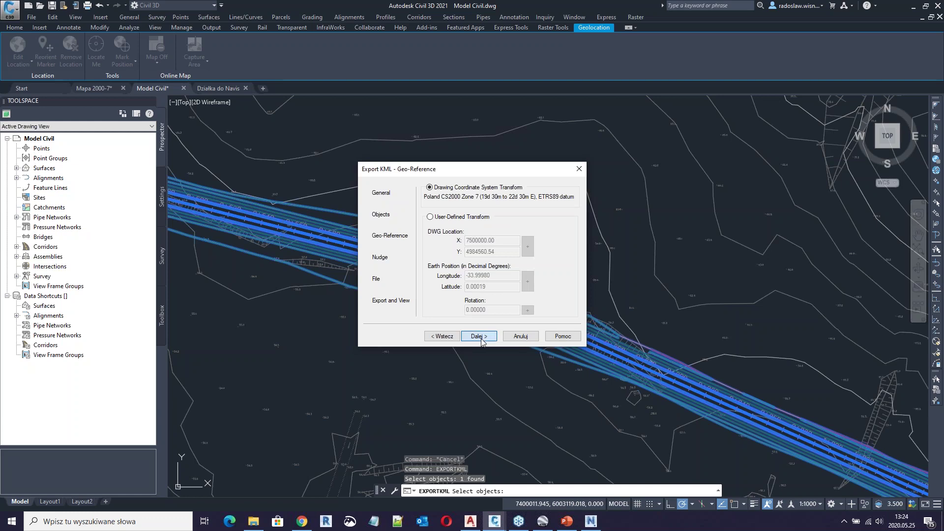
click(481, 339)
click(479, 337)
click(479, 338)
click(495, 282)
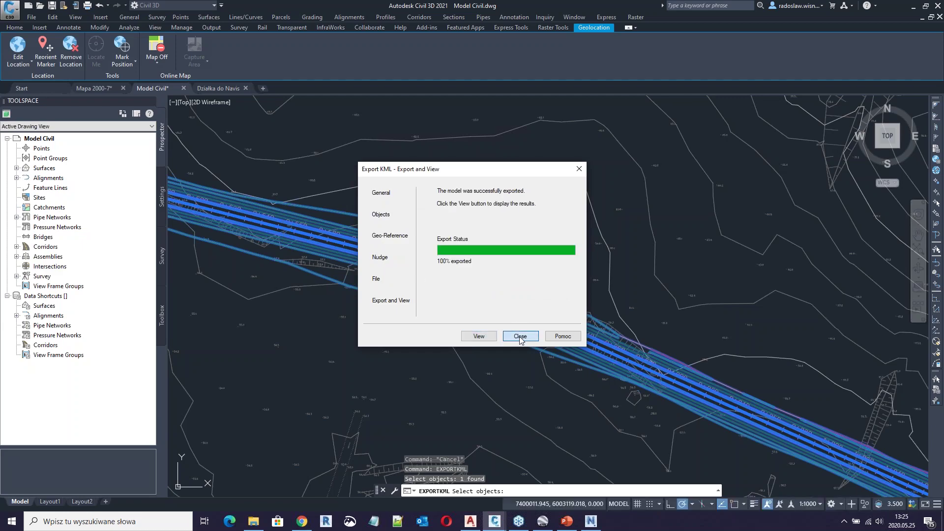
click(519, 336)
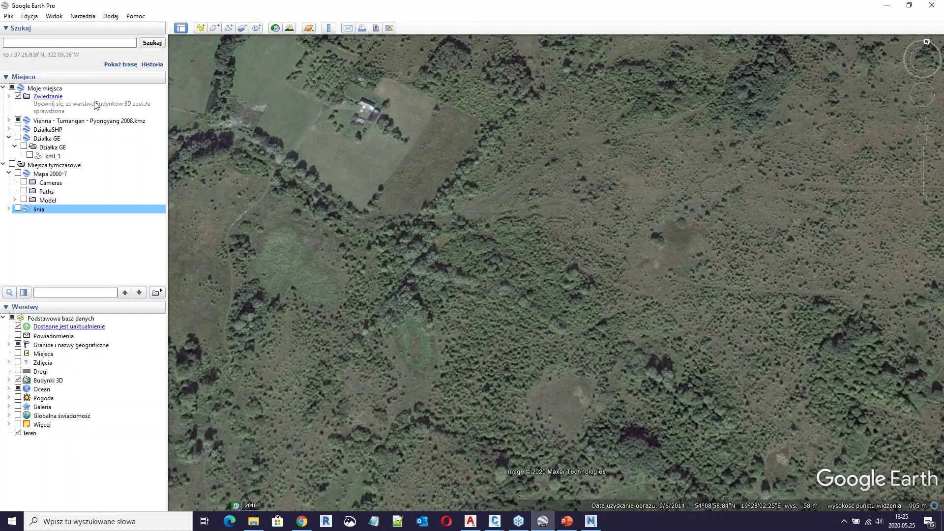
- Switch to Google Earth Pro and open the newly exported Model Civil file
click(7, 16)
click(77, 58)
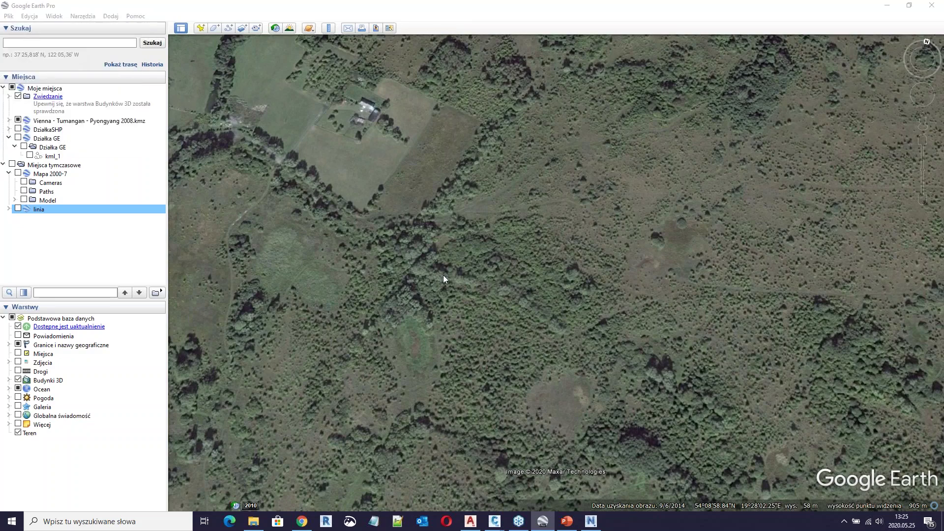
double_click(408, 148)
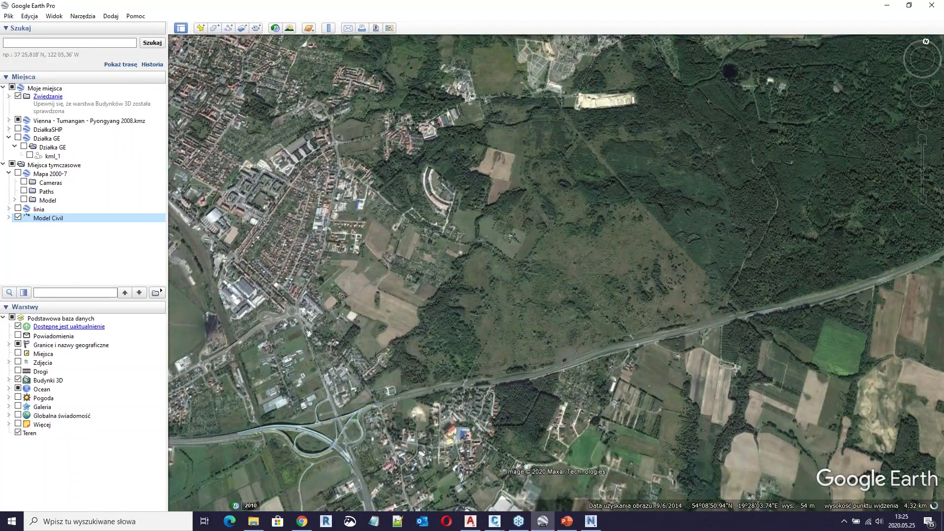
- Examine the corridor's exported asphalt and grass materials up close in a tilted perspective along the road
scroll(582, 333, down, 5)
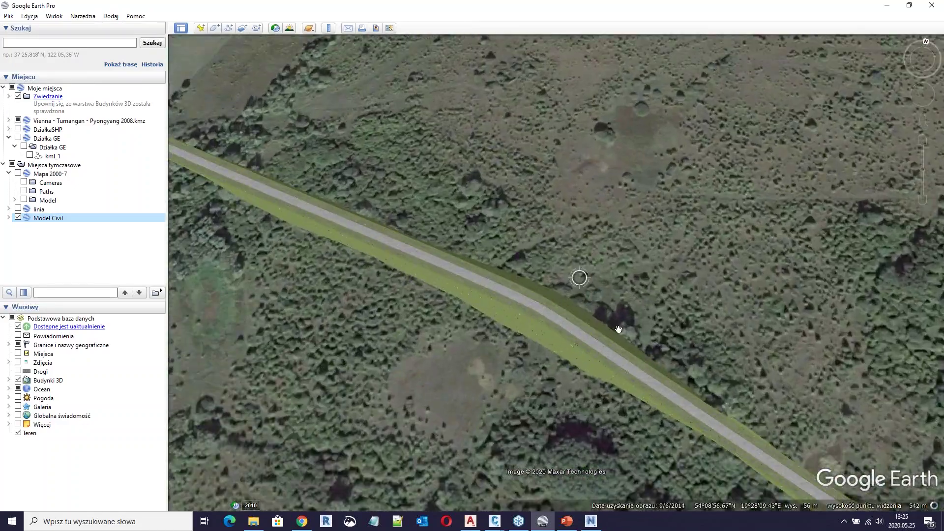
right_drag(578, 276, 608, 397)
scroll(588, 302, down, 3)
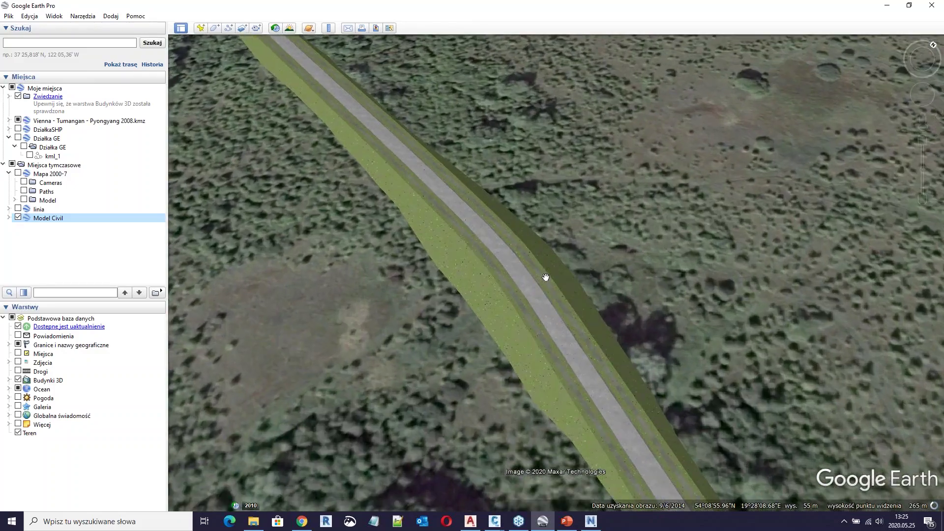
- Switch to Civil 3D and display the tool palettes with the Civil Multiview Blocks set in the Model Civil drawing
right_drag(545, 277, 476, 311)
scroll(475, 301, down, 5)
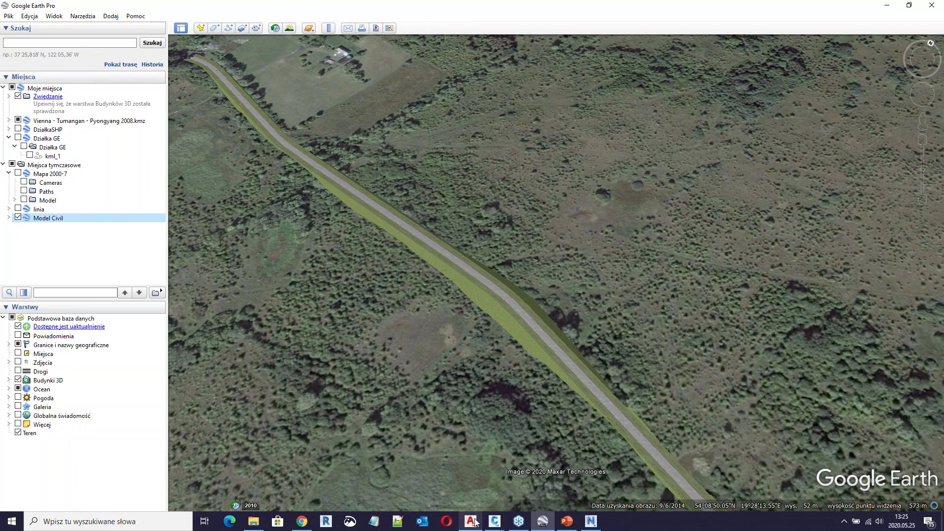
mouse_move(475, 523)
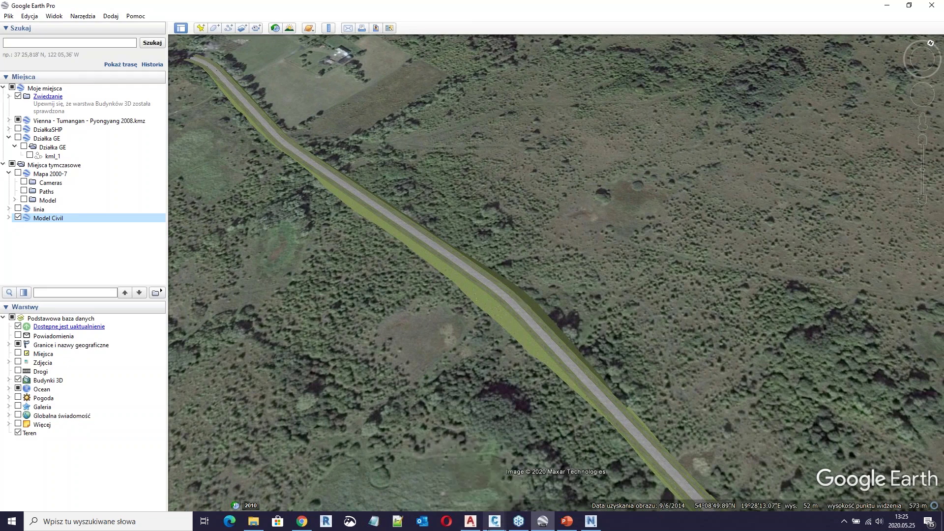
click(415, 483)
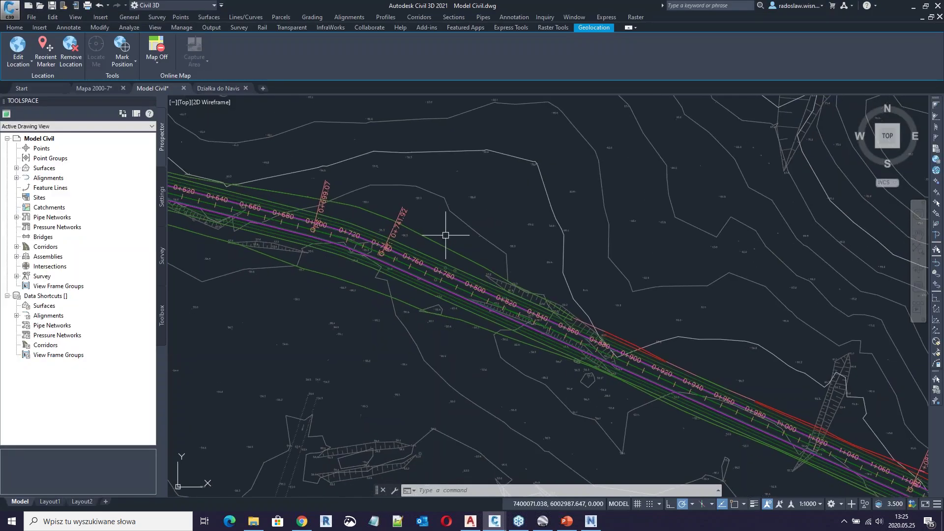
key(ctrl+3)
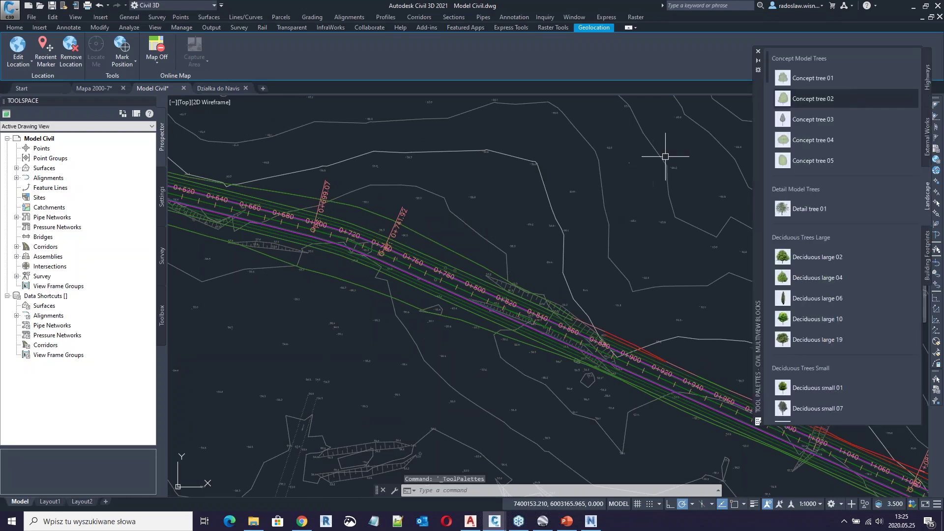
drag(758, 116, 698, 127)
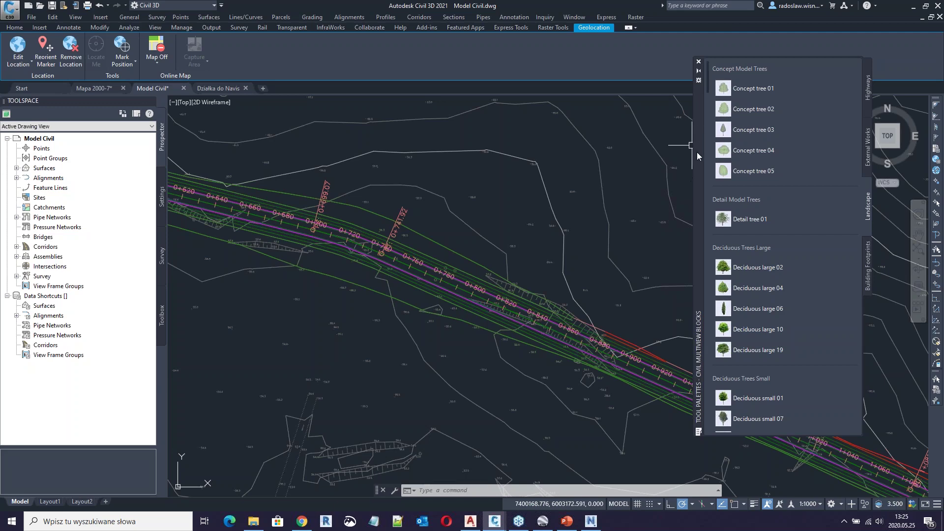
right_click(698, 128)
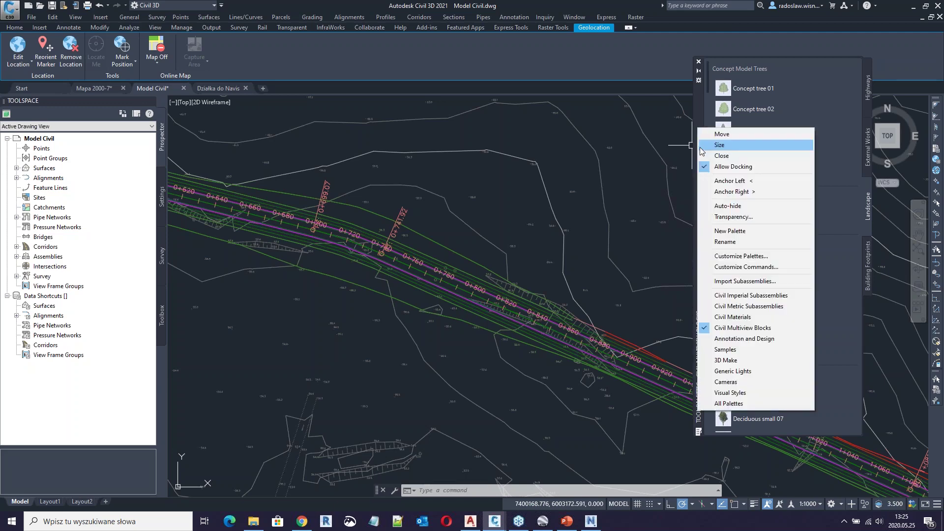
click(746, 328)
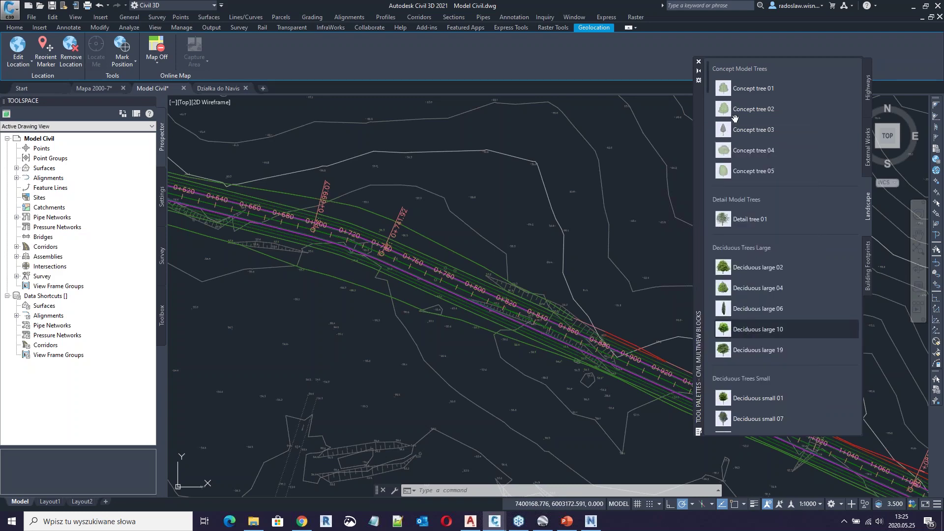
- Browse the multiview blocks available in the External Works, Highways and Building Footprints groups
click(864, 150)
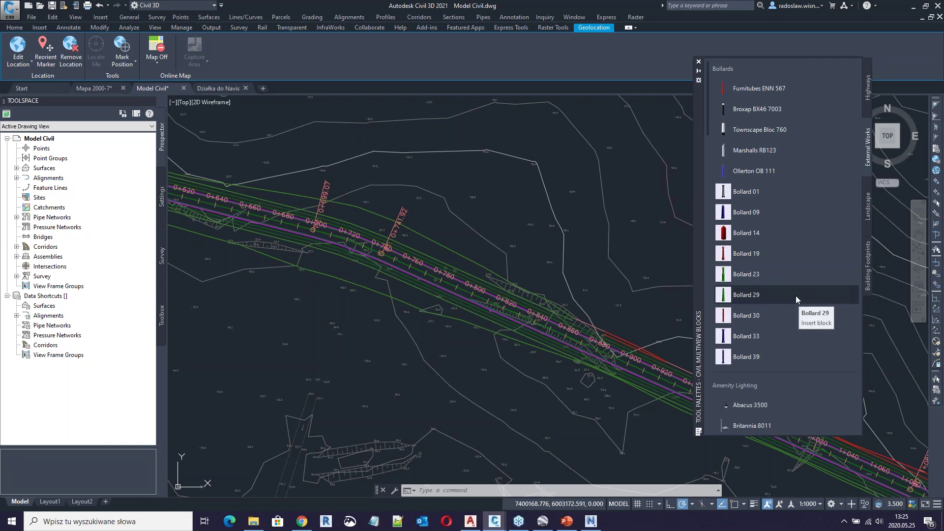
scroll(791, 297, down, 8)
scroll(755, 291, down, 5)
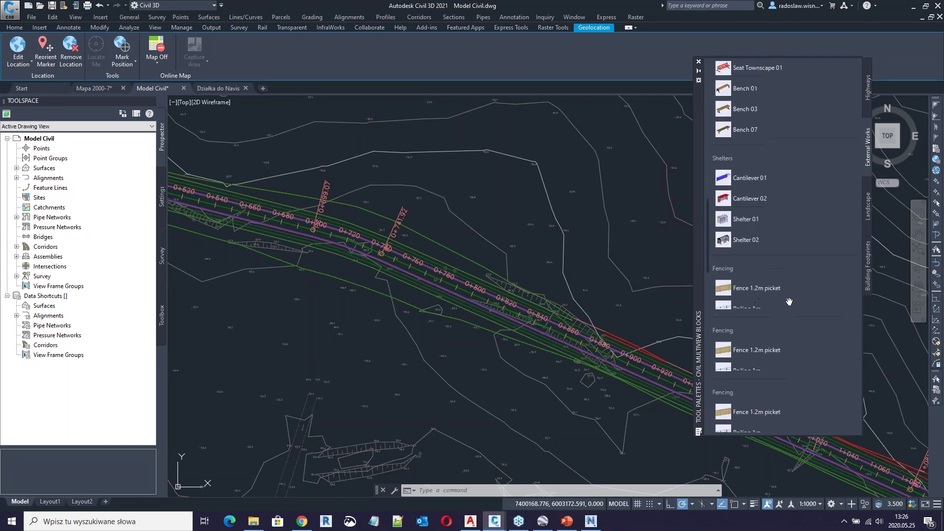
click(869, 88)
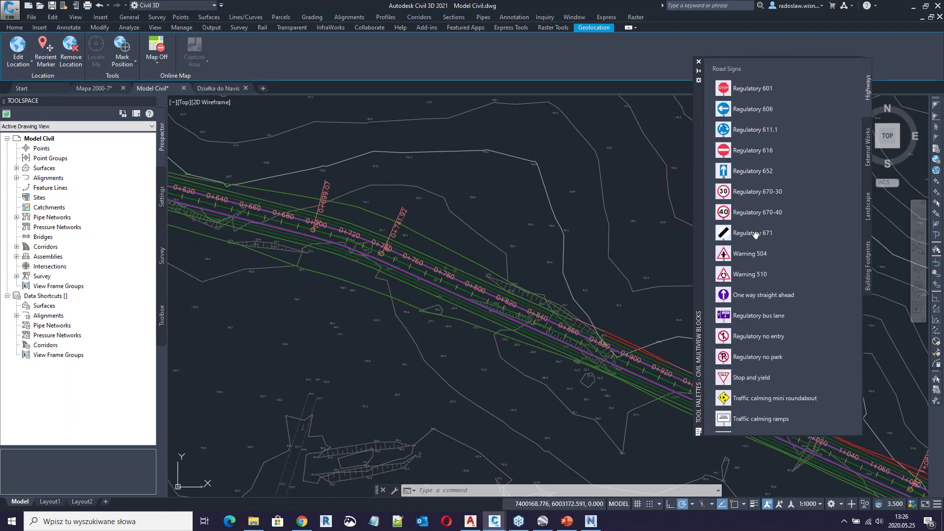
click(868, 256)
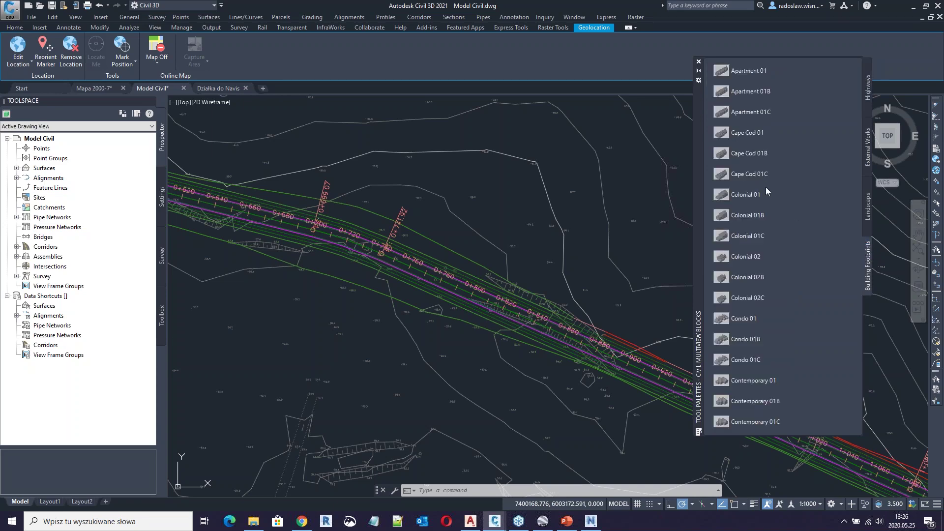
- Insert the Concept tree 05 block from the Landscape group beside the corridor, just south of stations 0+800 to 0+840
click(868, 209)
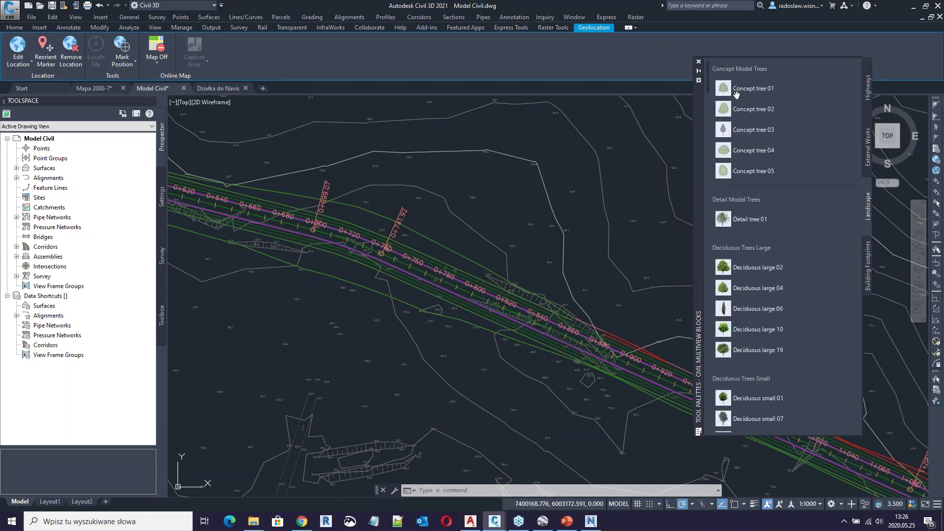
click(725, 176)
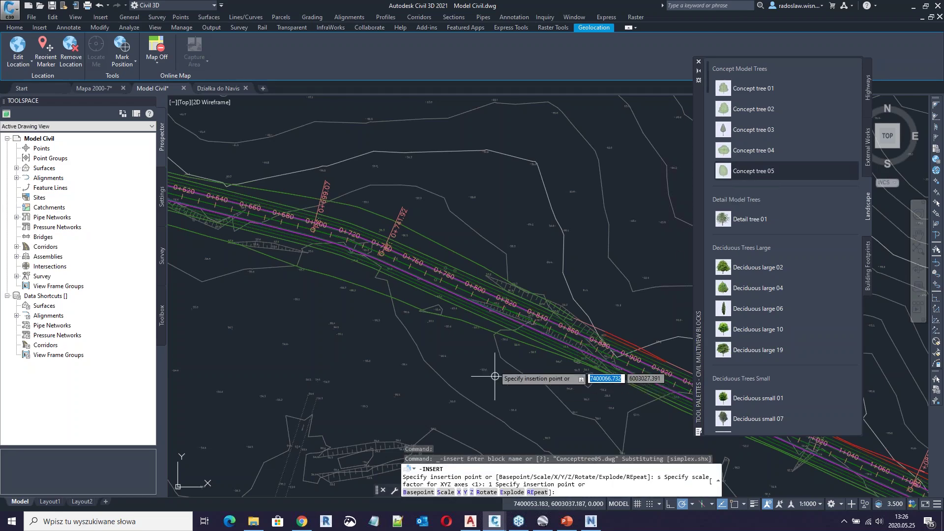
scroll(512, 345, up, 4)
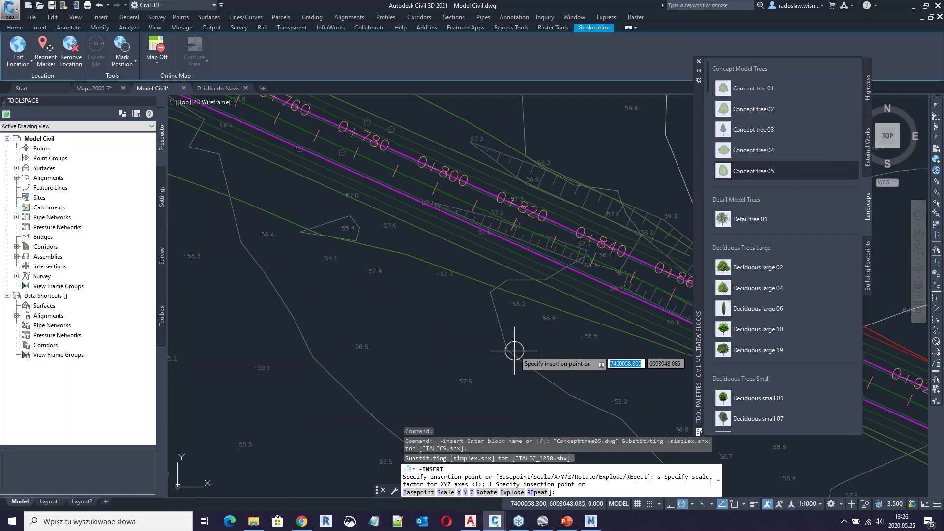
key(F3)
click(507, 347)
key(Return)
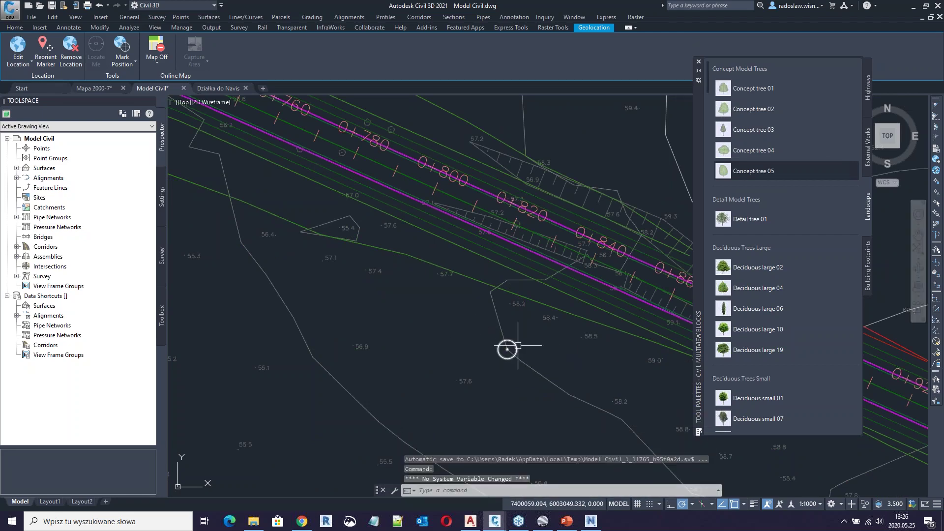
- Inspect the inserted tree in the Object Viewer from the side using the Conceptual visual style, and close the viewer
click(518, 345)
right_click(452, 336)
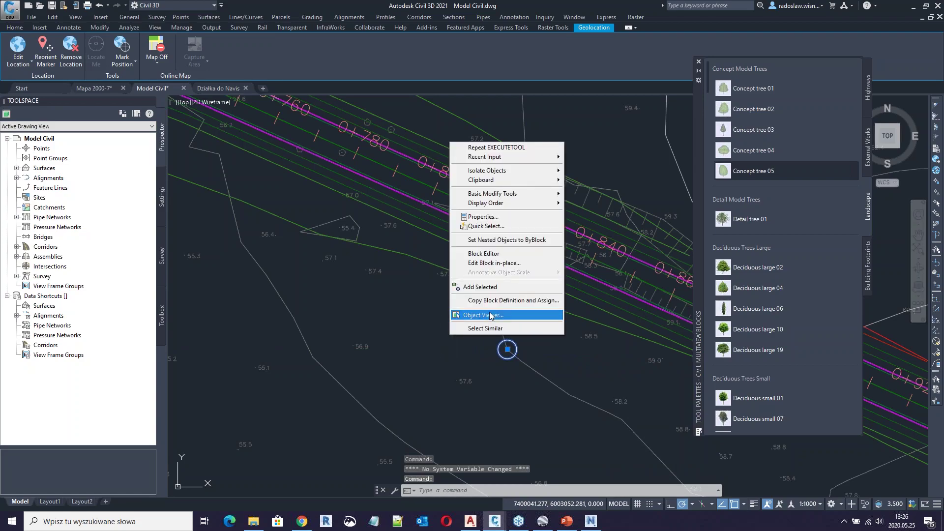
click(487, 315)
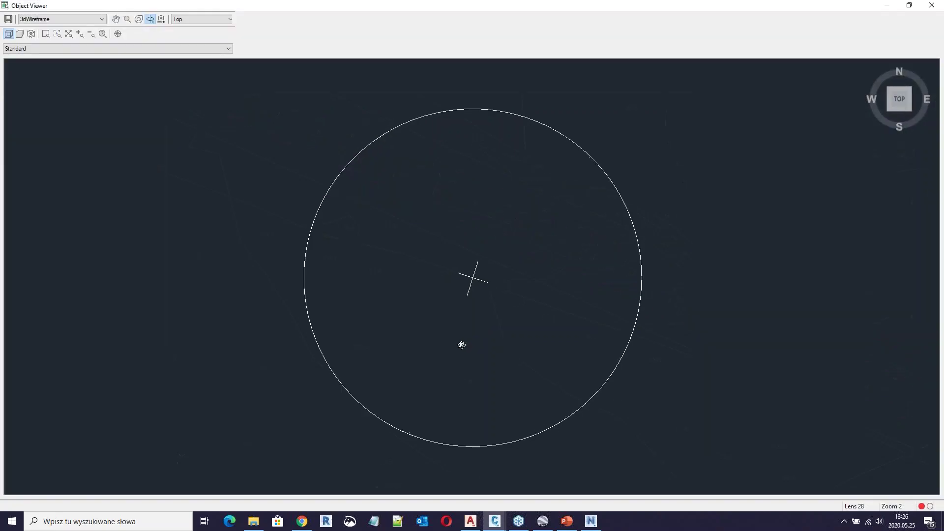
drag(461, 343, 479, 222)
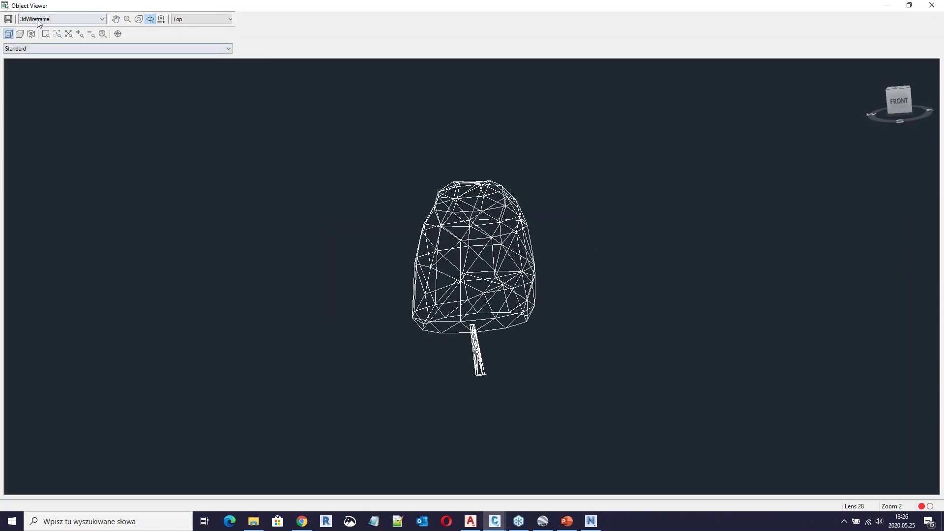
click(38, 18)
click(43, 41)
mouse_move(386, 270)
mouse_down()
mouse_move(401, 348)
mouse_move(367, 251)
mouse_move(408, 271)
mouse_up()
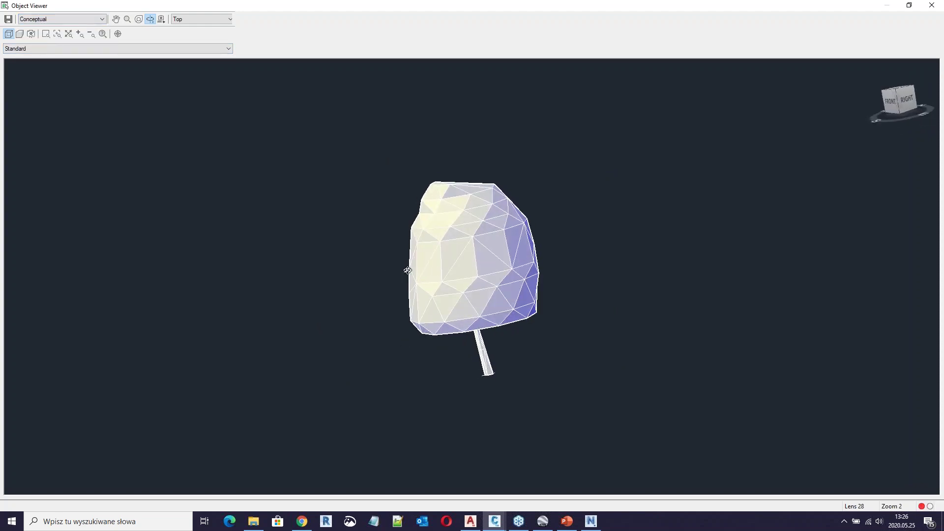
click(932, 5)
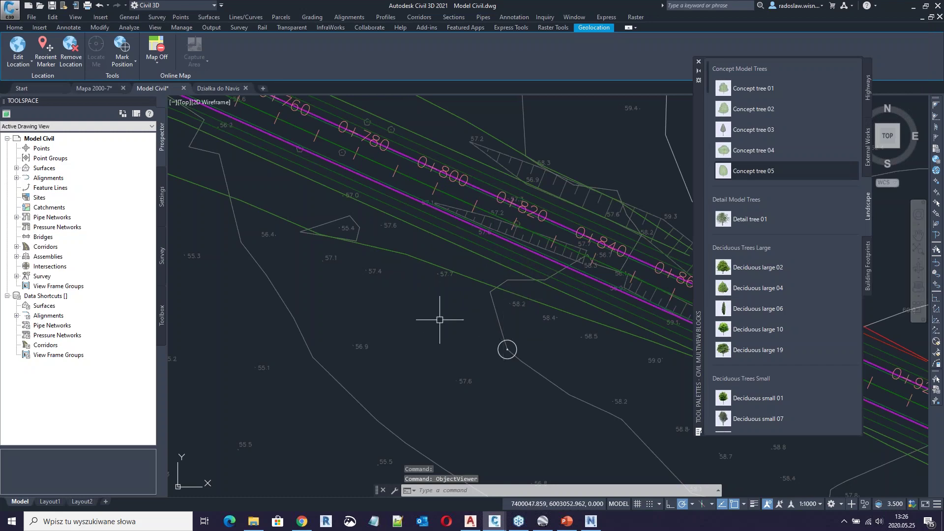
- Close the Civil multiview blocks tool palette and locate the short road section with its profile view on the terrain surface
scroll(402, 326, down, 4)
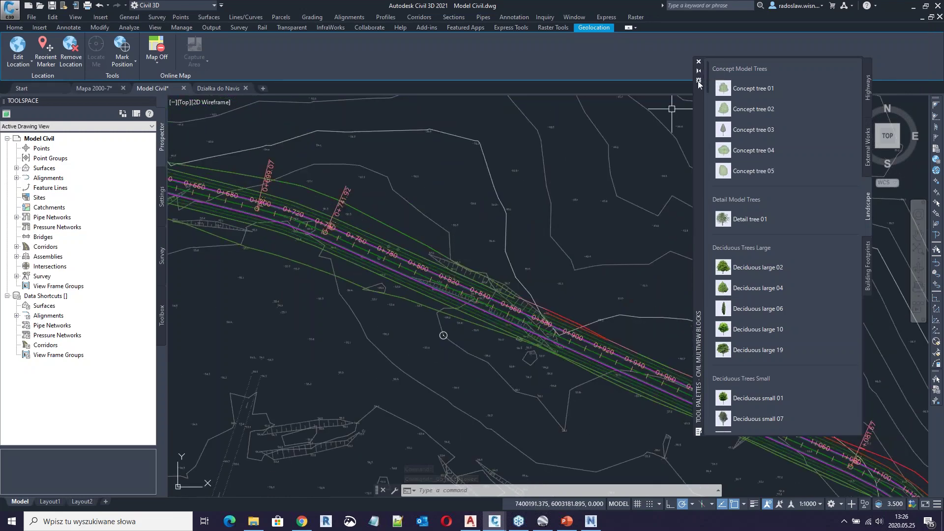
click(698, 62)
scroll(536, 246, down, 7)
middle_drag(562, 221, 445, 295)
scroll(441, 301, up, 3)
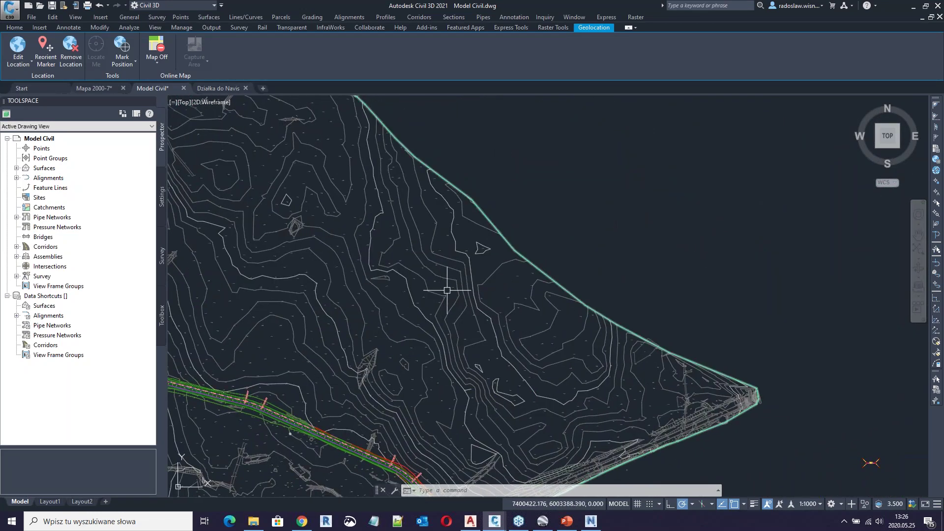
scroll(447, 290, down, 7)
middle_drag(548, 238, 426, 295)
scroll(505, 283, up, 3)
scroll(505, 283, up, 8)
middle_drag(529, 288, 463, 270)
scroll(463, 269, down, 5)
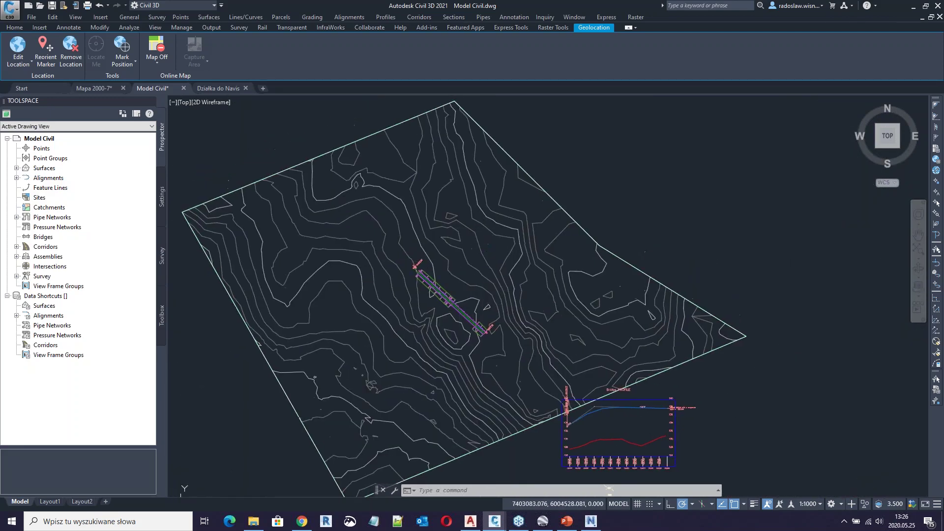
key(Escape)
key(Escape)
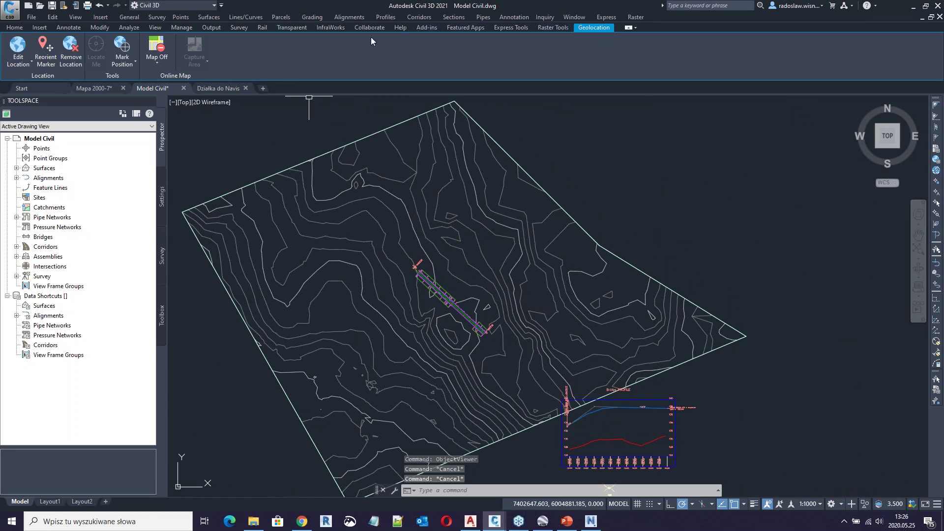
- Import the InfraWorks bridge file Bridge1.imx into the drawing
click(334, 28)
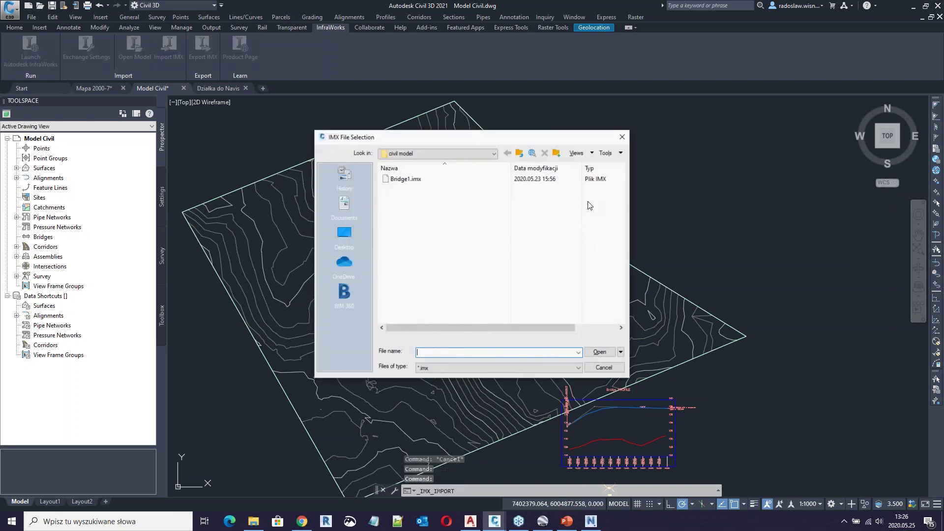
click(406, 179)
click(600, 352)
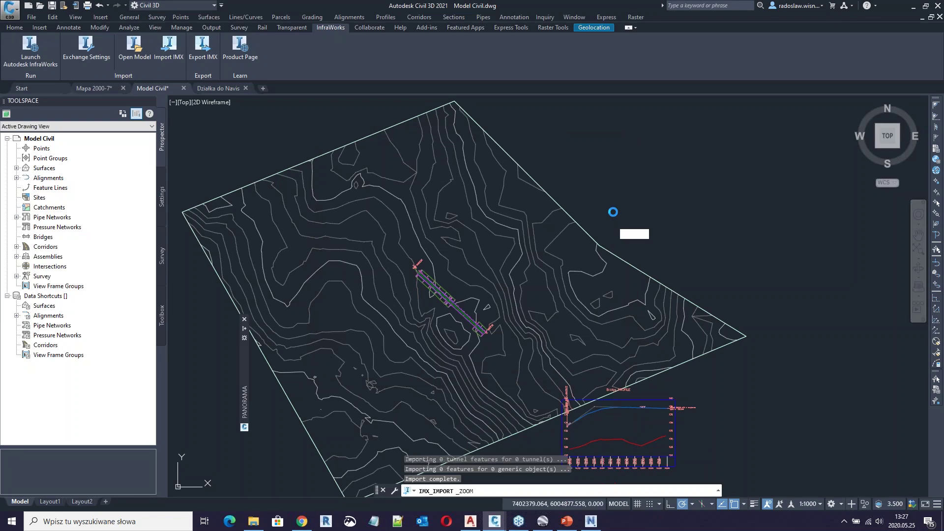
- Examine the imported bridge in plan and its item 1 in the drawing's Bridges collection
middle_drag(658, 200, 509, 270)
scroll(510, 270, up, 10)
scroll(509, 270, up, 2)
scroll(507, 261, up, 3)
scroll(523, 210, up, 2)
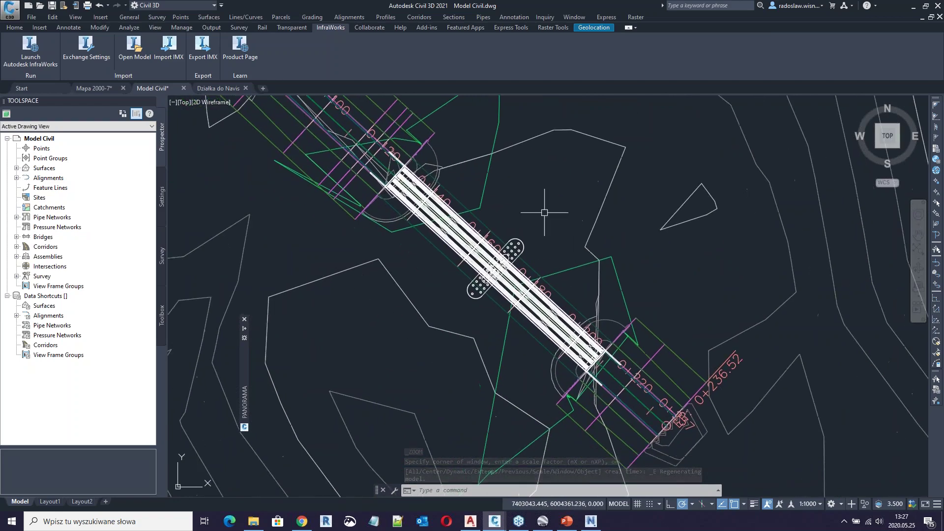
scroll(521, 236, down, 3)
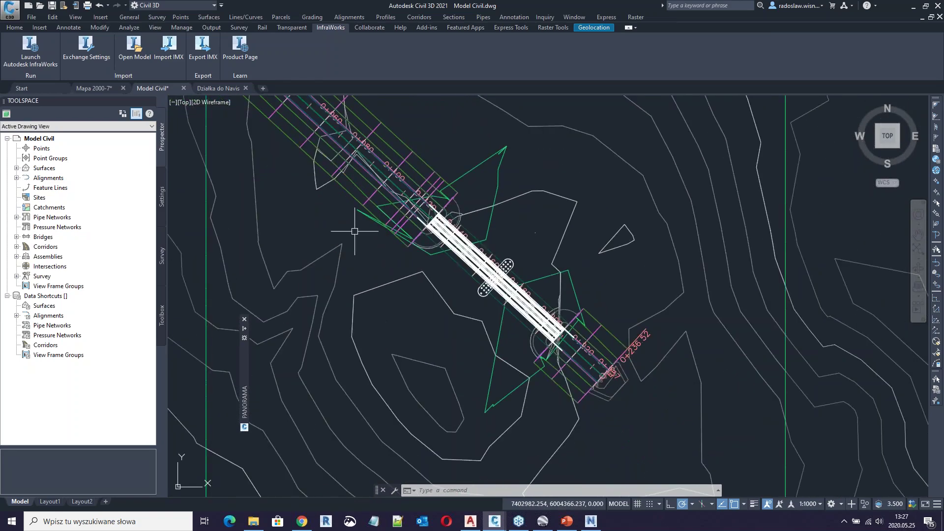
click(16, 237)
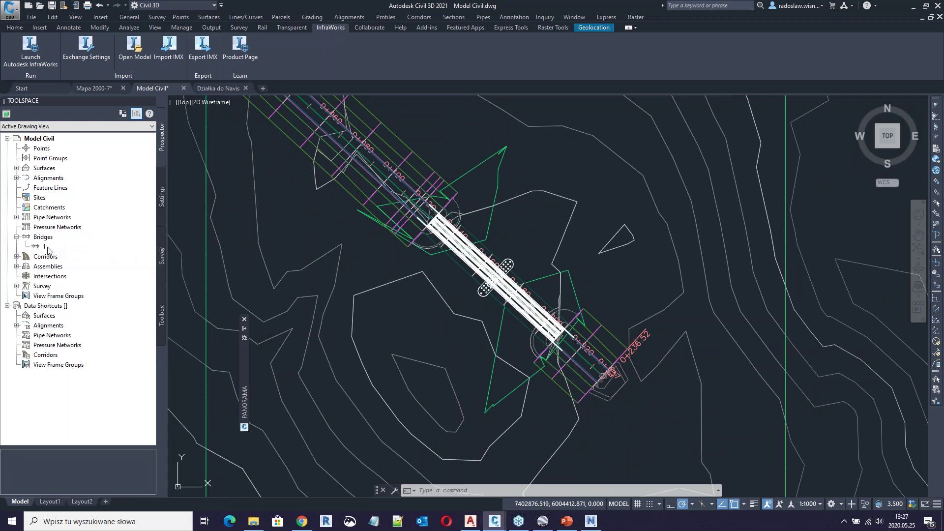
mouse_move(48, 249)
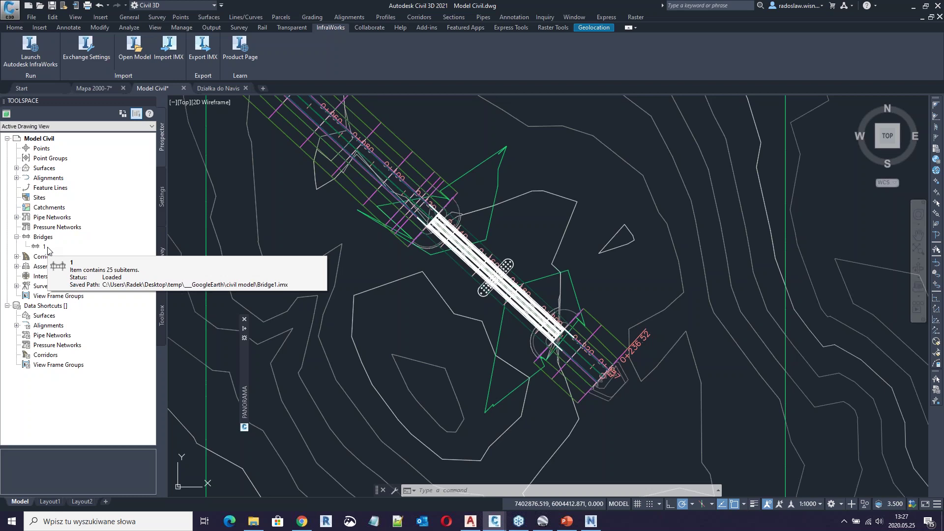
click(47, 247)
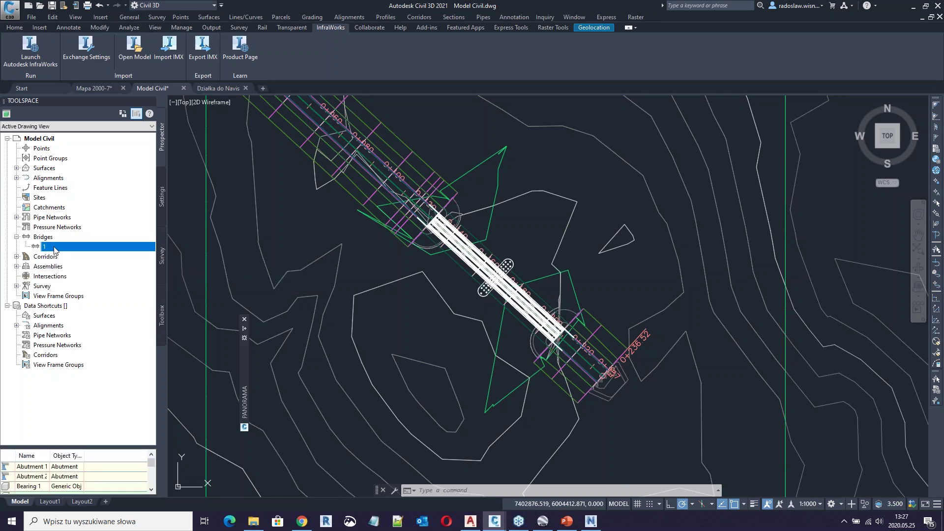
- Select all objects of bridge 1 and inspect them in 3D in the Object Viewer
right_click(55, 251)
click(84, 277)
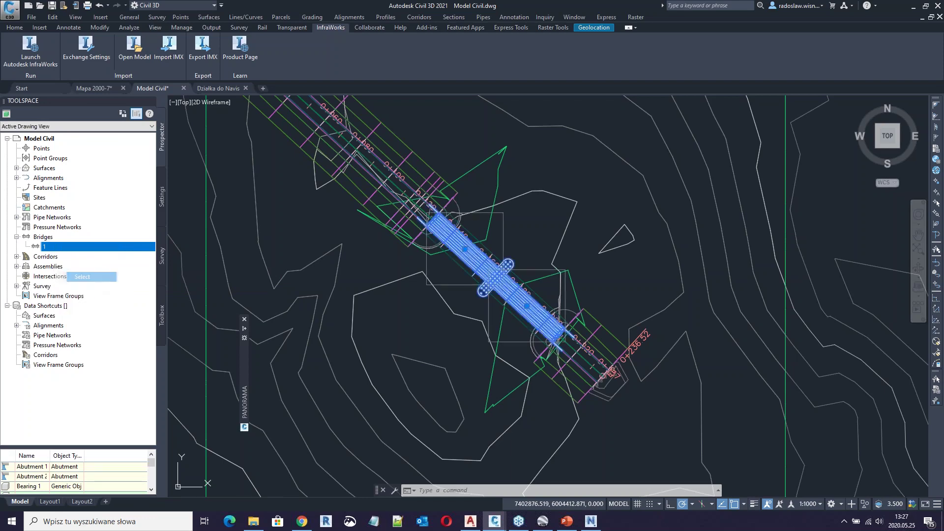
right_click(522, 233)
click(558, 333)
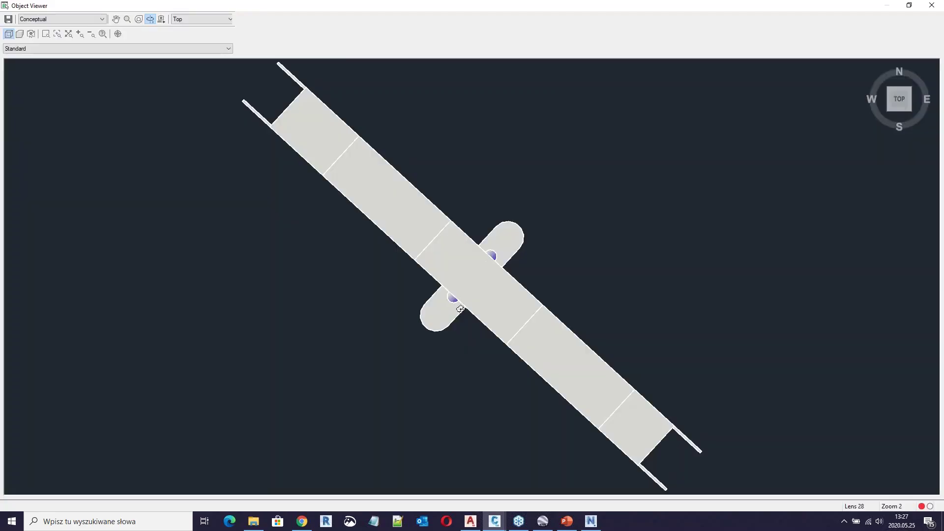
drag(491, 253, 496, 288)
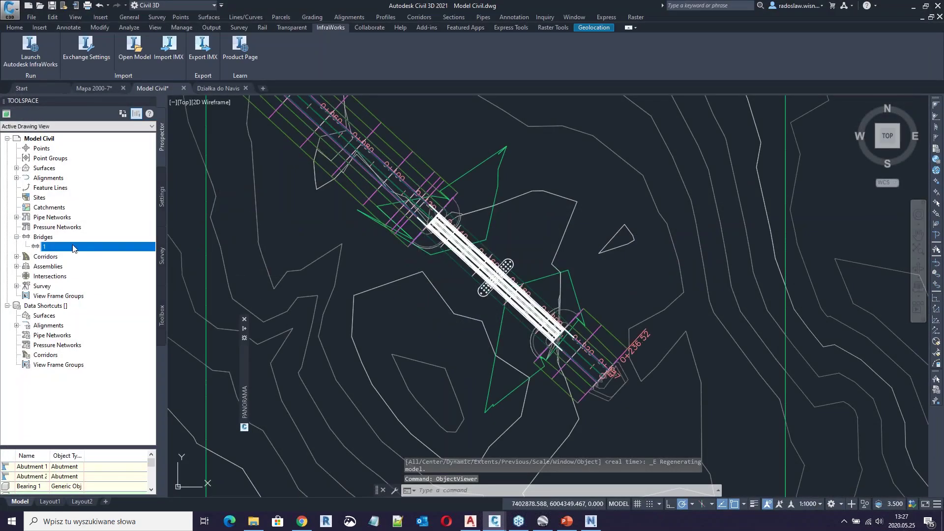
- Select bridge 1, start a KML export and restrict it to the bridge's objects by reusing the previous selection
right_click(74, 246)
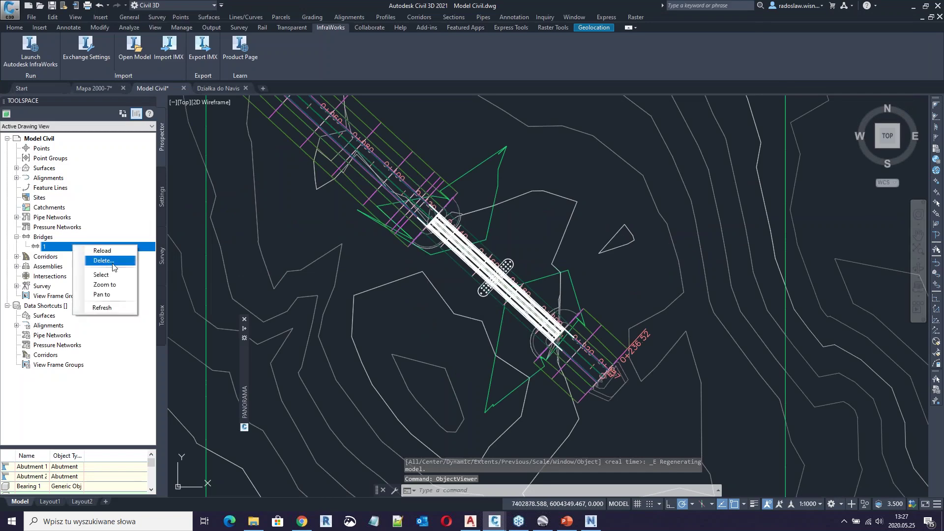
click(118, 274)
key(Escape)
key(Escape)
text(kml)
key(Return)
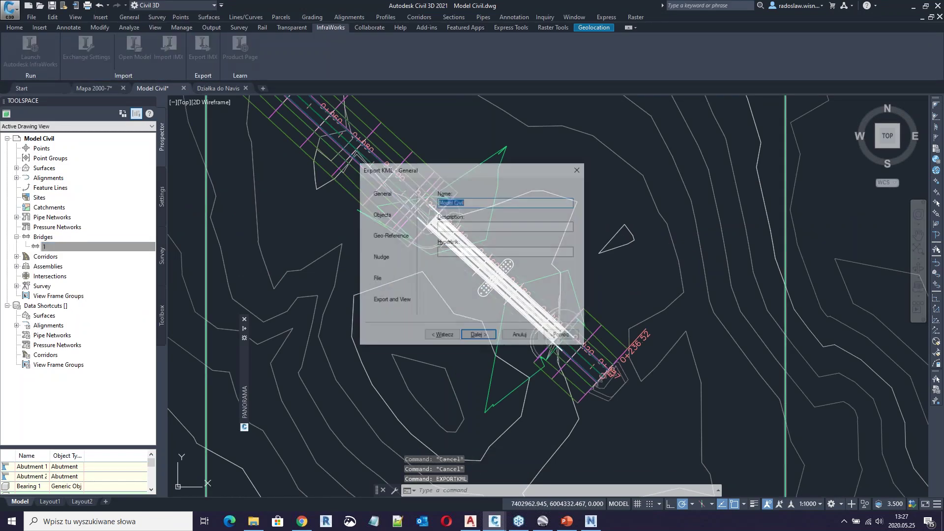
click(485, 339)
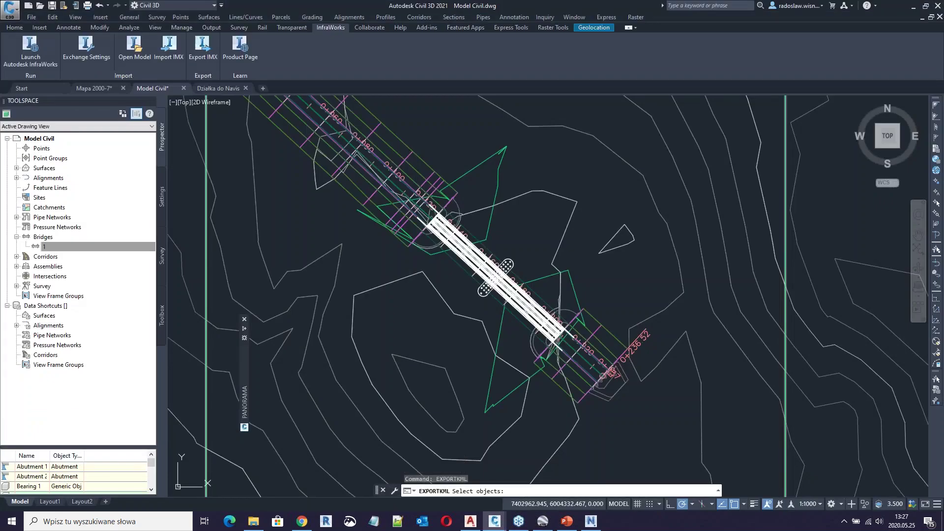
text(p)
key(Return)
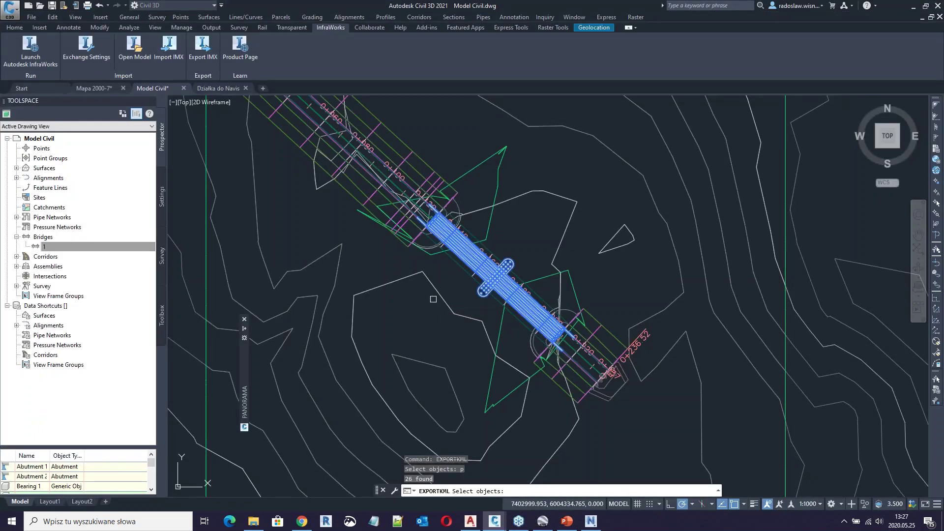
key(Return)
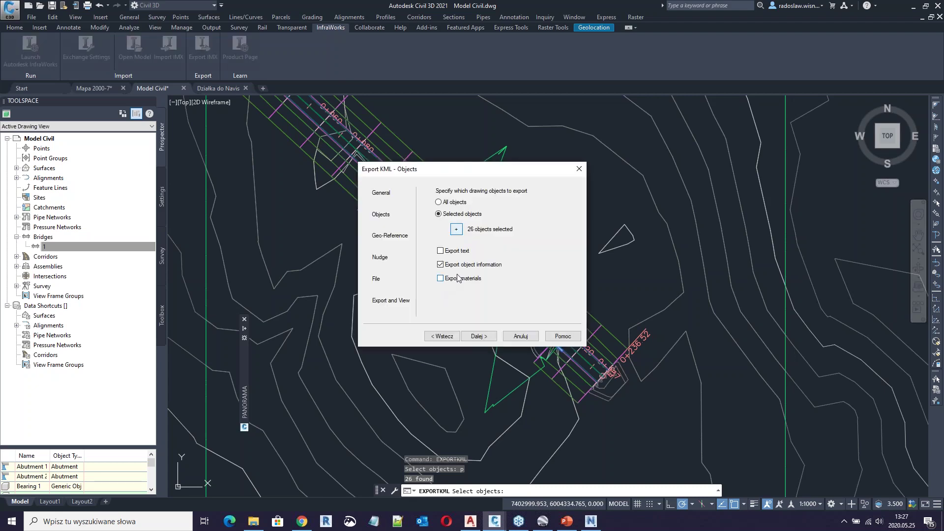
- Export the bridge to Model Civil.kmz, keeping elevation relative to sea level, and close the export wizard without viewing the result
drag(370, 170, 435, 151)
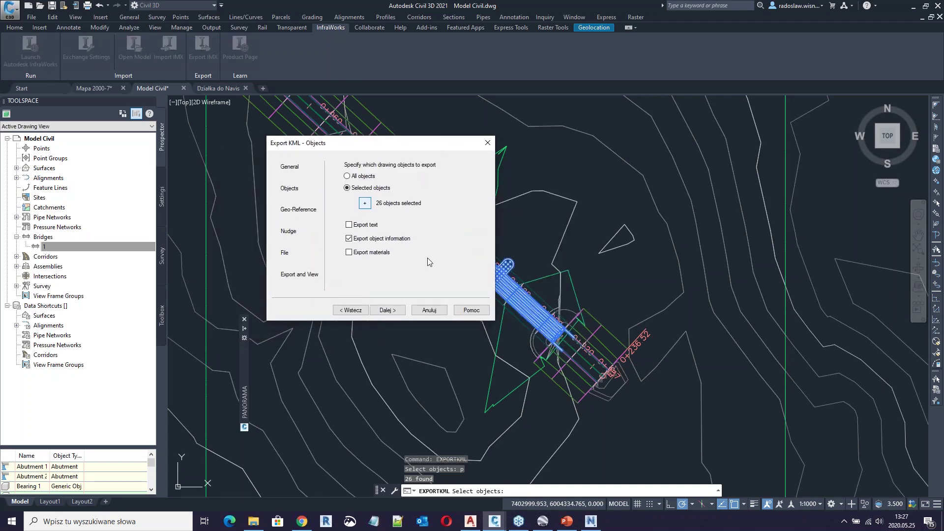
click(387, 310)
click(386, 310)
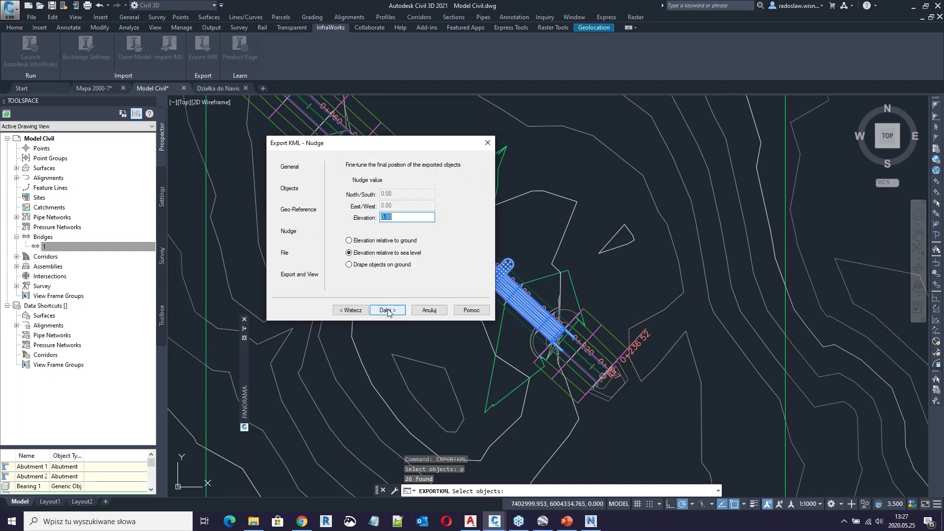
click(391, 311)
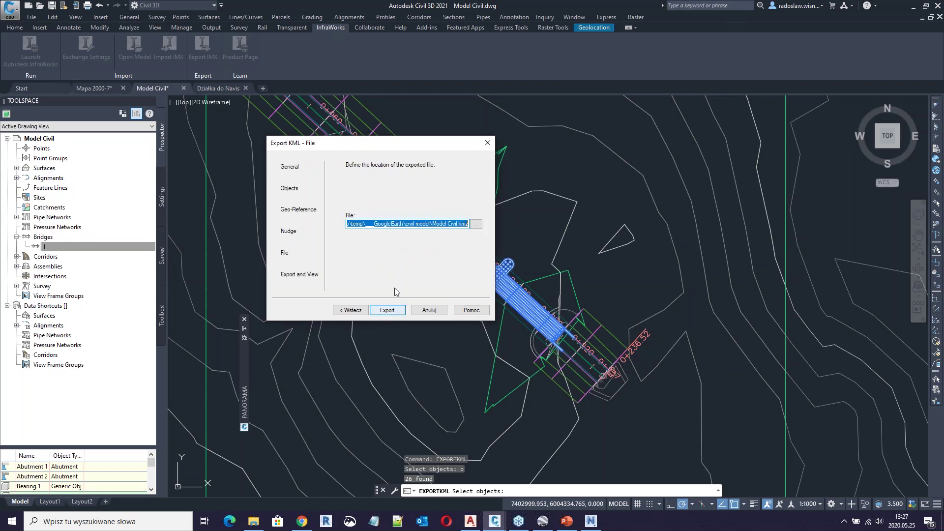
click(393, 309)
click(407, 258)
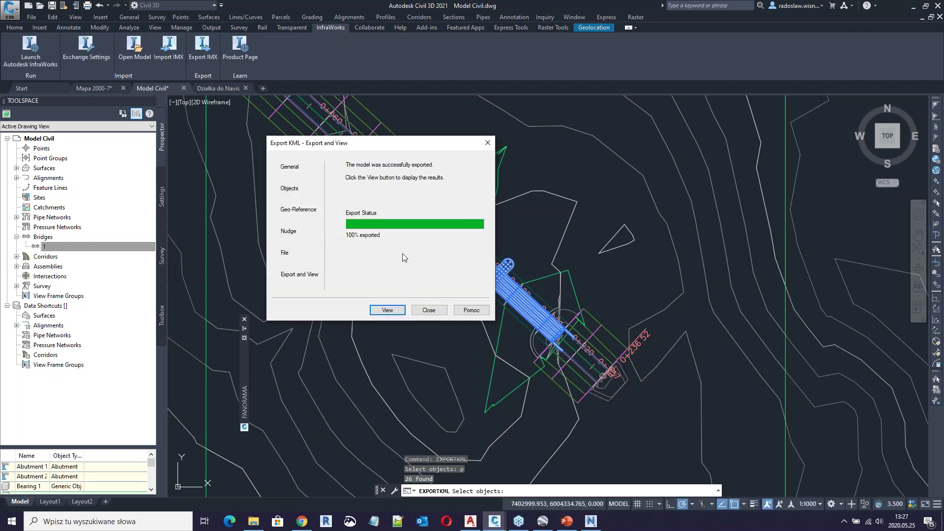
click(427, 311)
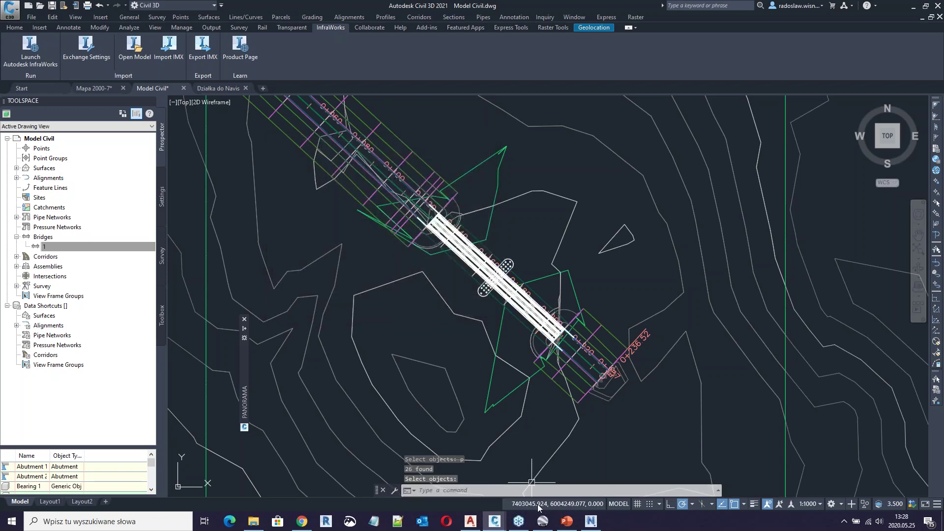
- Switch to Google Earth Pro and delete the existing Model Civil entry from the temporary places
click(542, 521)
click(8, 15)
key(Escape)
click(49, 222)
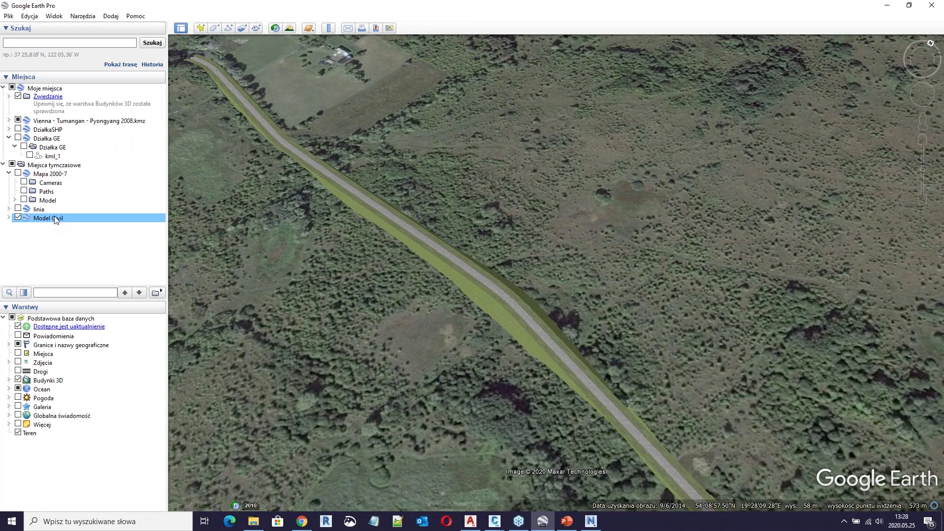
right_click(55, 219)
click(91, 257)
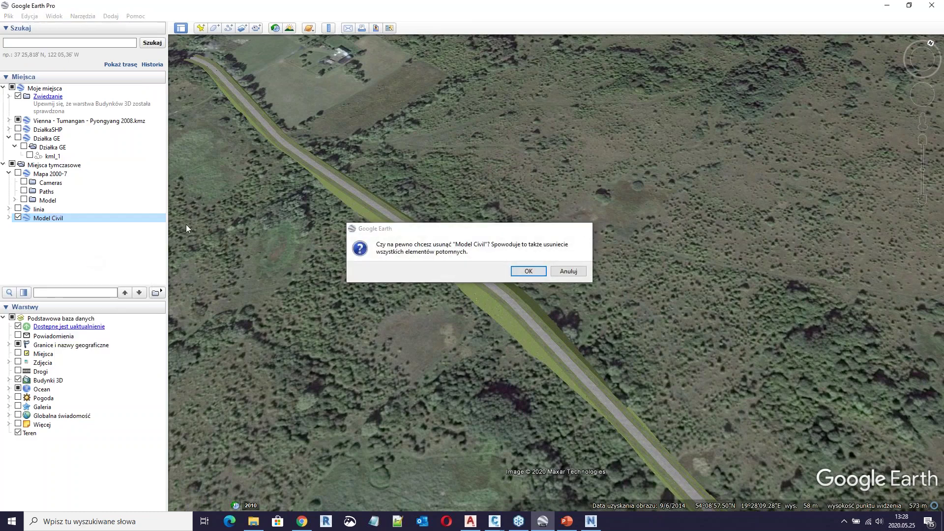
key(Return)
- Open the newly exported Model Civil KMZ file from disk
click(8, 15)
click(329, 93)
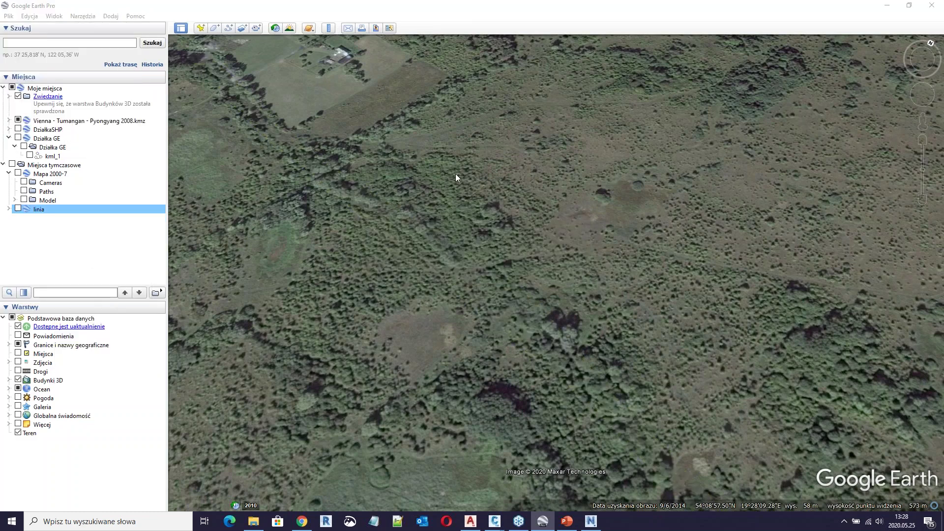
click(401, 143)
click(620, 320)
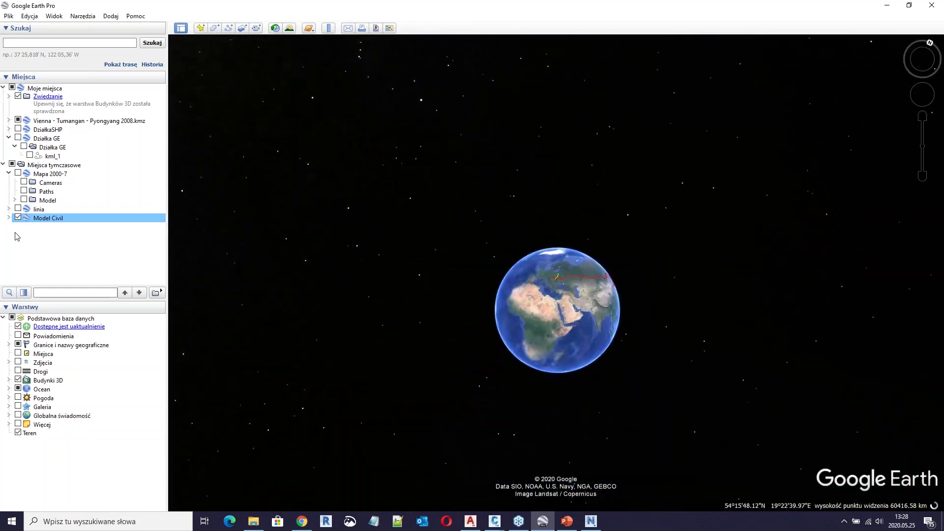
- Expand Model Civil down to its AECC_BRIDGE_DECK placemark and fly to the bridge deck
click(15, 244)
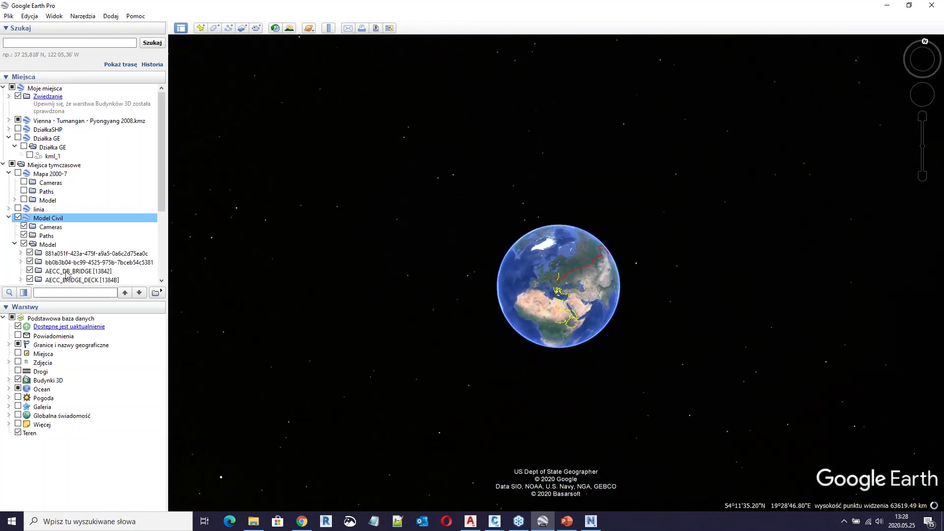
click(107, 272)
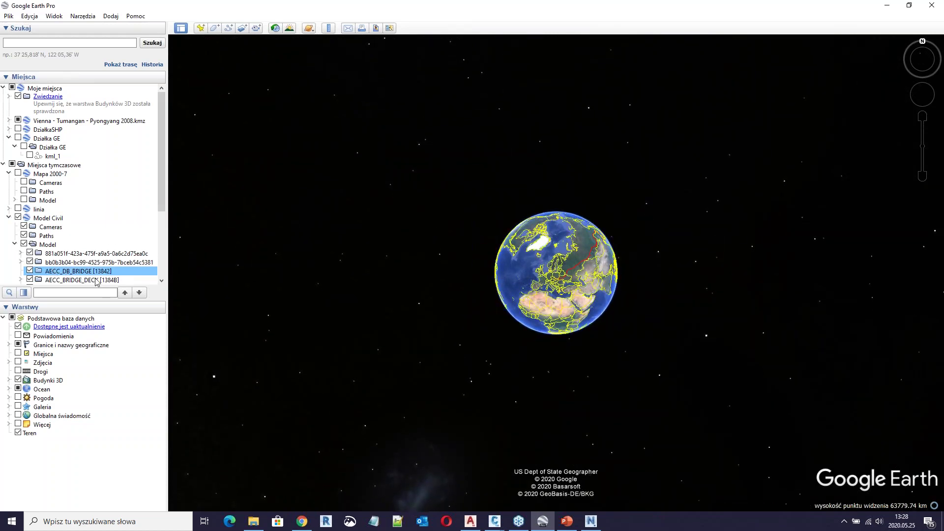
scroll(72, 281, down, 2)
click(21, 239)
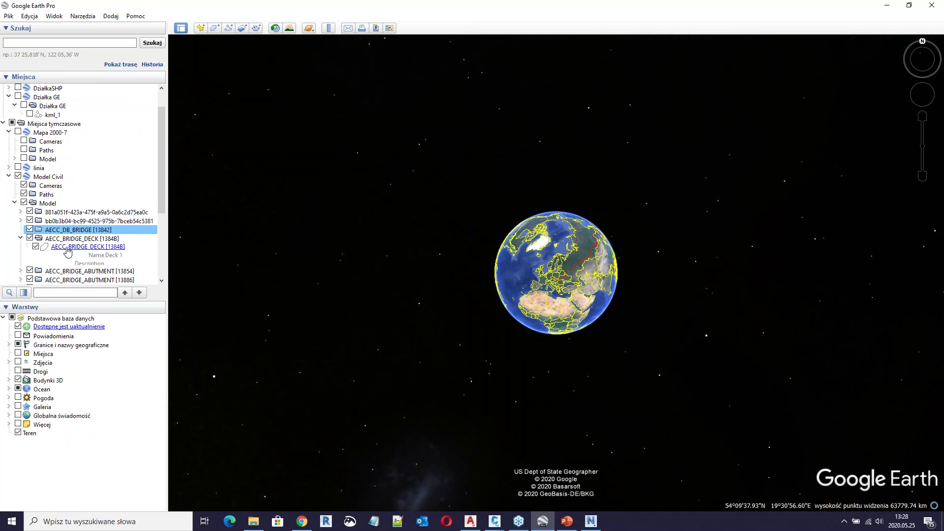
click(99, 248)
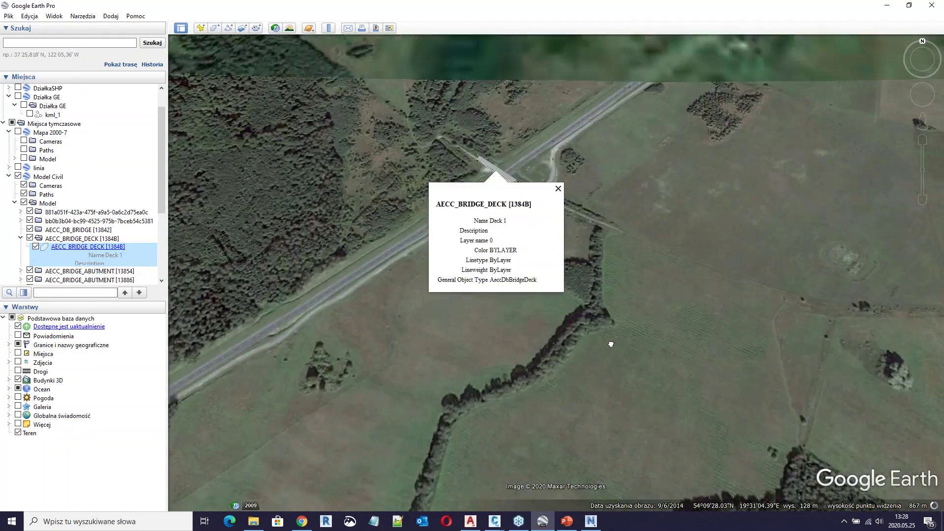
- Dismiss the deck's information balloon and examine the bridge over the road up close from a low angle
click(490, 144)
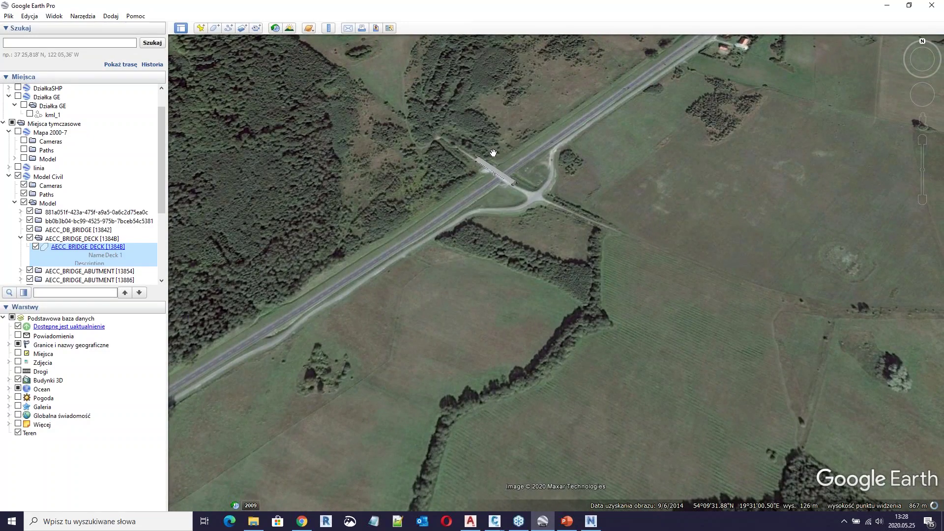
scroll(490, 144, up, 2)
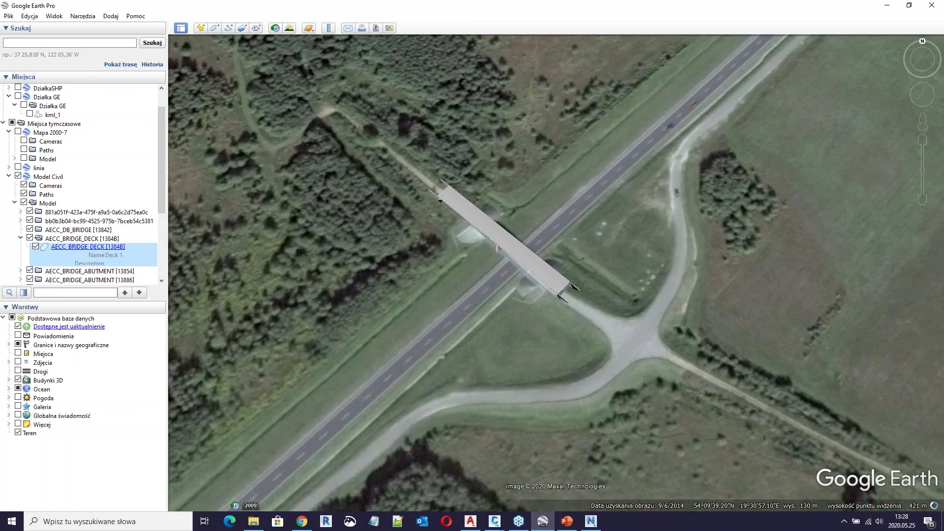
scroll(570, 173, up, 5)
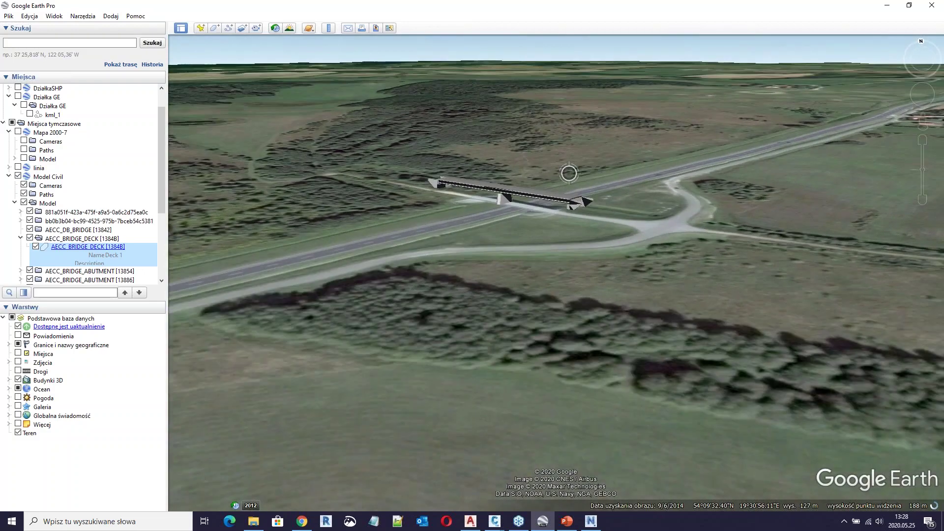
- View the bridge from above, compare it with the Model Civil drawing in Civil 3D, and return to Google Earth Pro
mouse_move(513, 188)
middle_down()
mouse_move(512, 250)
mouse_move(453, 283)
mouse_move(388, 266)
mouse_move(336, 309)
mouse_move(535, 316)
mouse_move(453, 368)
mouse_move(617, 340)
mouse_move(408, 148)
middle_up()
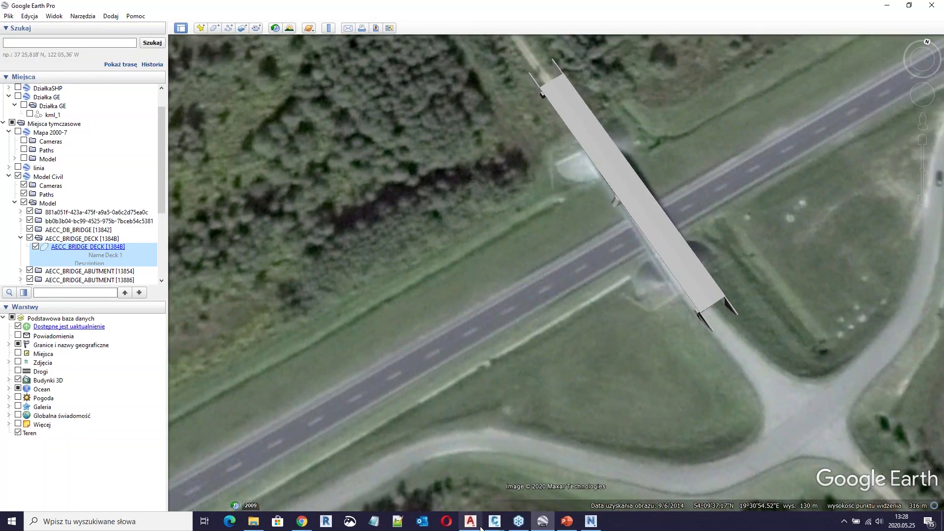
click(495, 522)
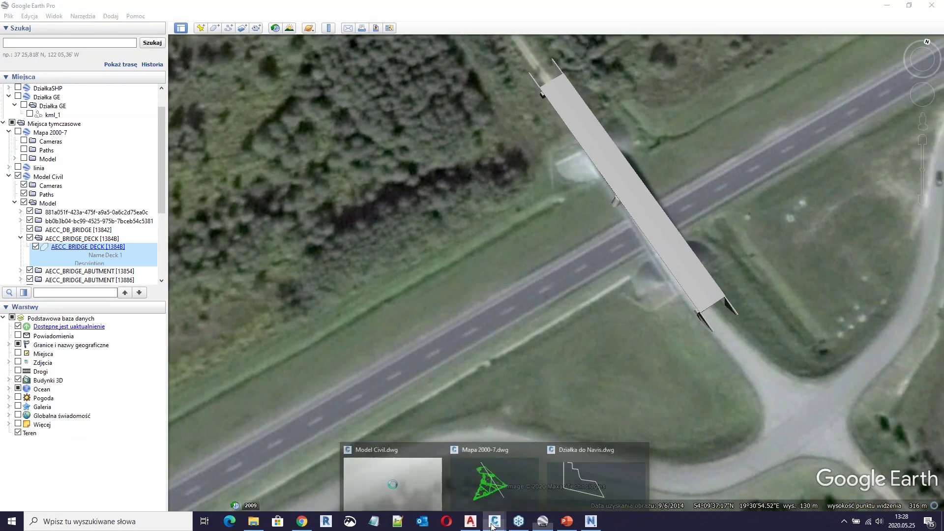
click(422, 485)
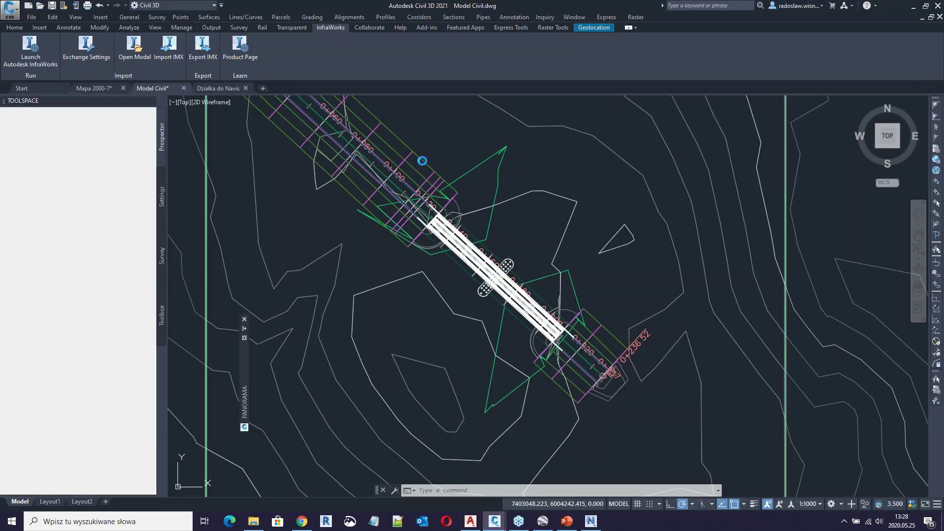
click(438, 167)
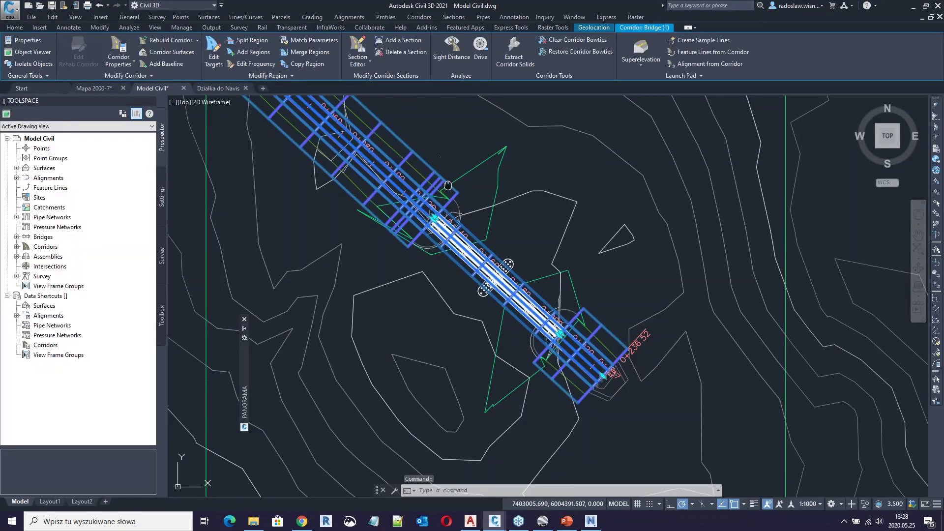
middle_drag(447, 186, 457, 240)
key(Escape)
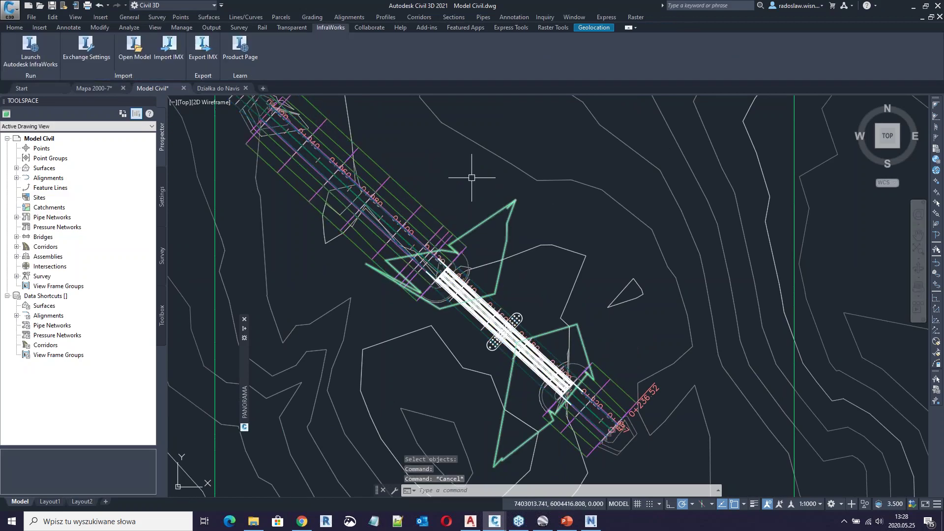
middle_drag(566, 147, 553, 171)
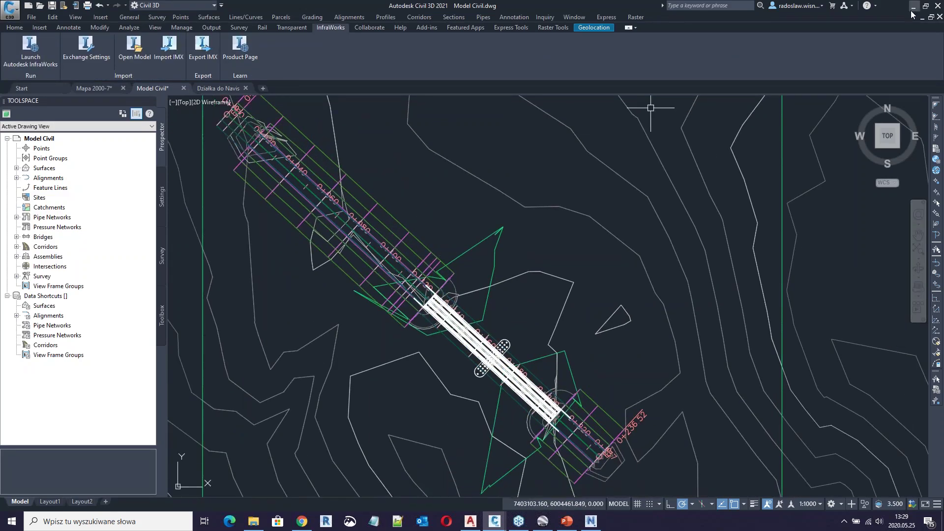
click(912, 8)
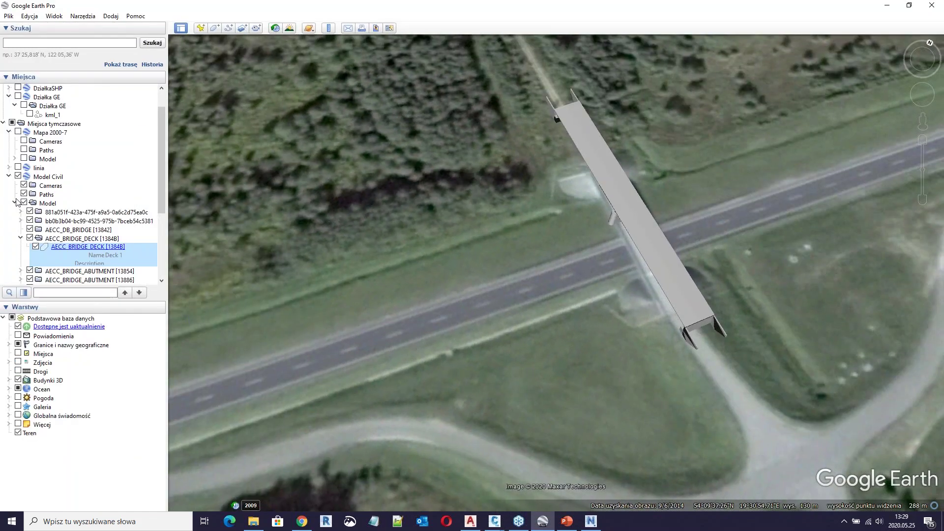
- Hide and redisplay Model Civil's Model folder to compare the bridge with the imagery, and collapse the AECC_BRIDGE_DECK entry
click(23, 203)
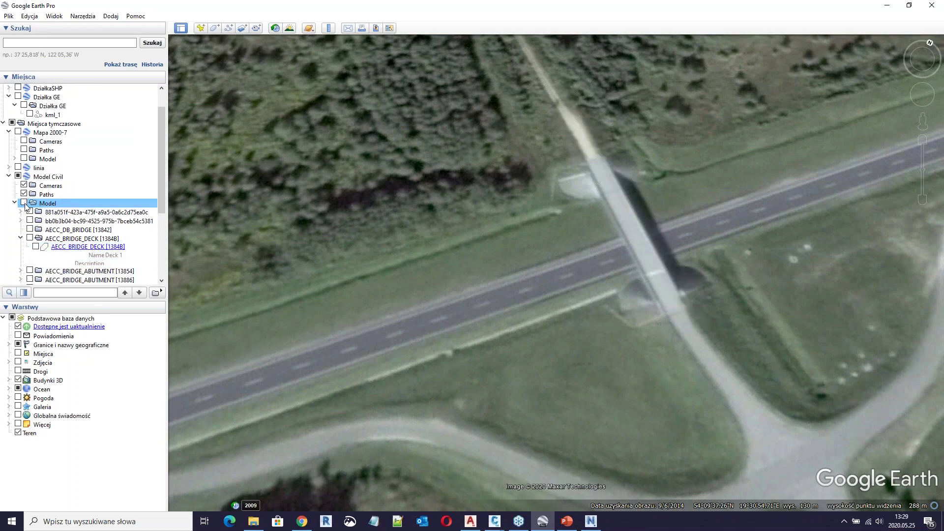
click(23, 203)
middle_drag(517, 294, 498, 340)
scroll(578, 305, down, 3)
drag(161, 170, 165, 245)
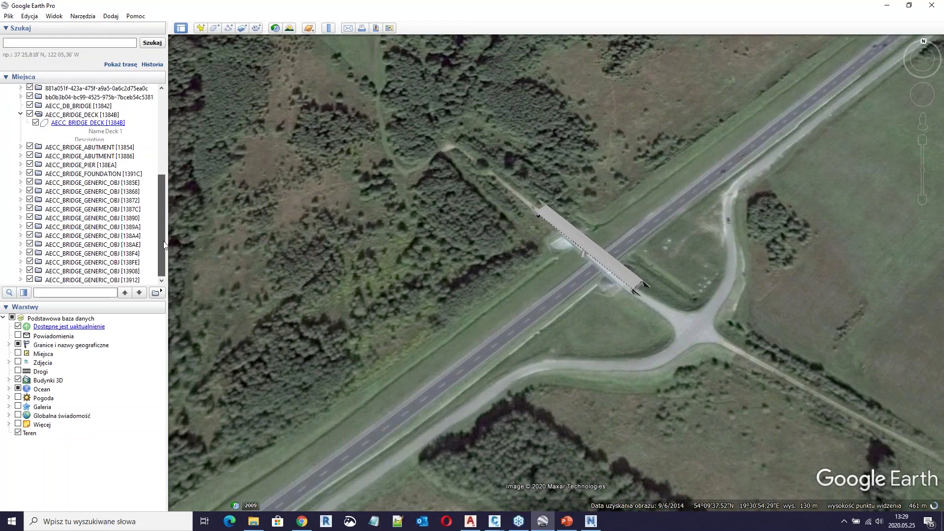
click(21, 114)
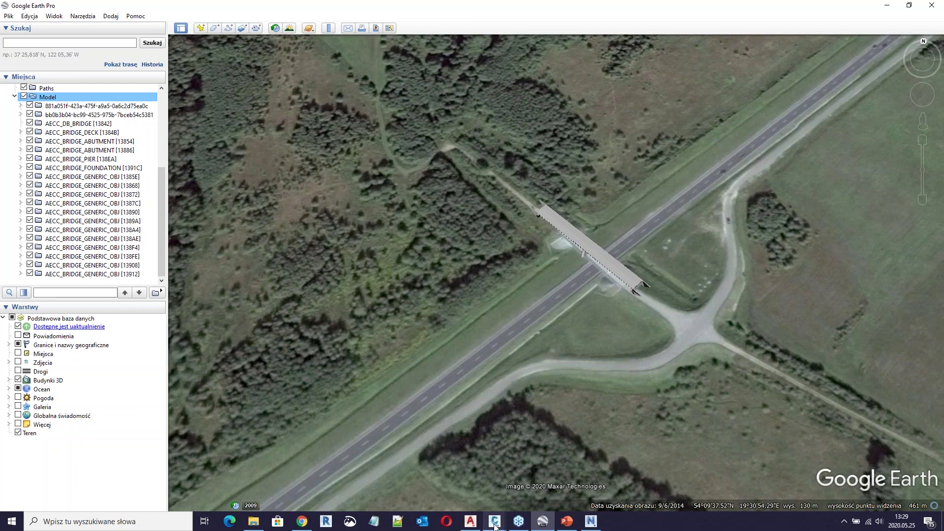
- Switch to Civil 3D, bring up the Działka do Navis drawing in a maximized window and check its parcel polyline
mouse_move(495, 525)
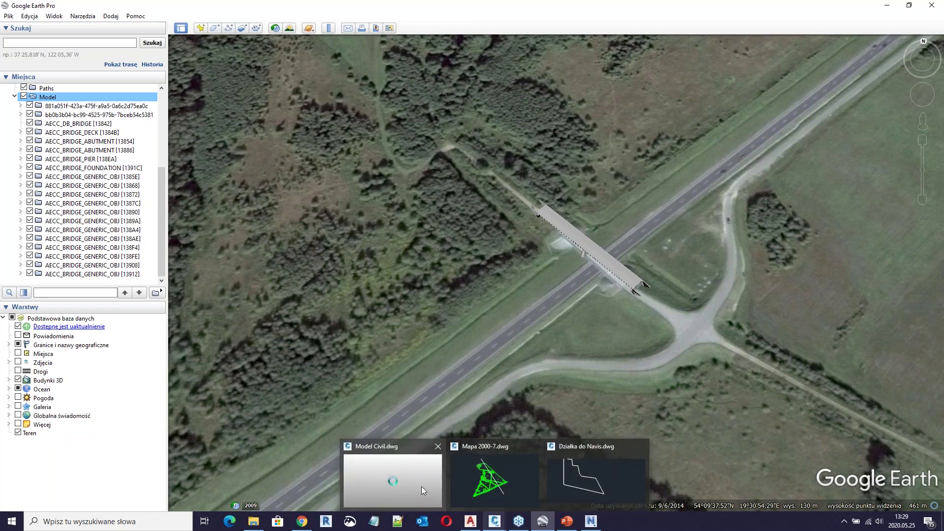
click(421, 486)
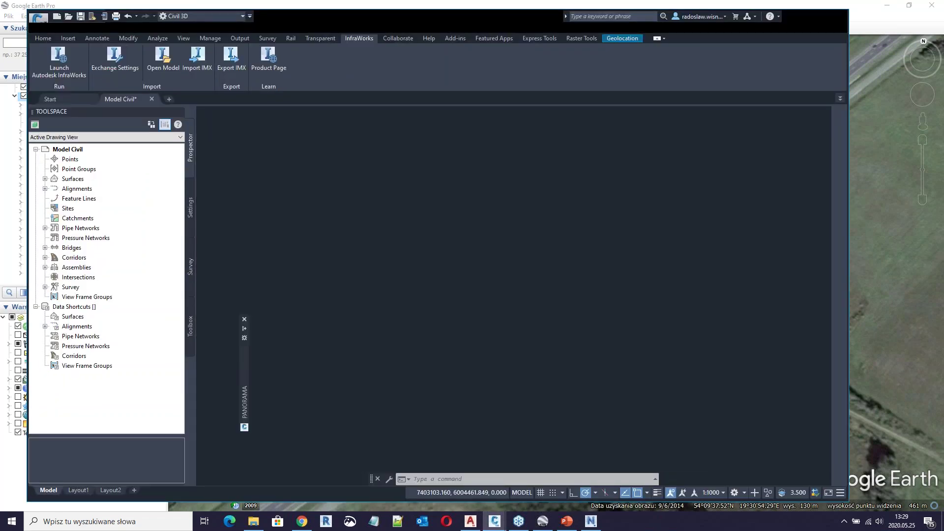
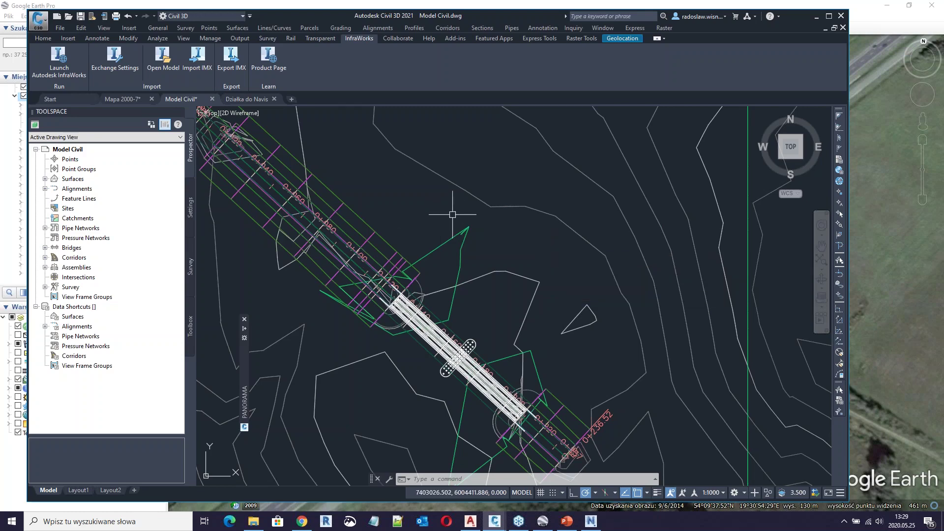
mouse_move(453, 214)
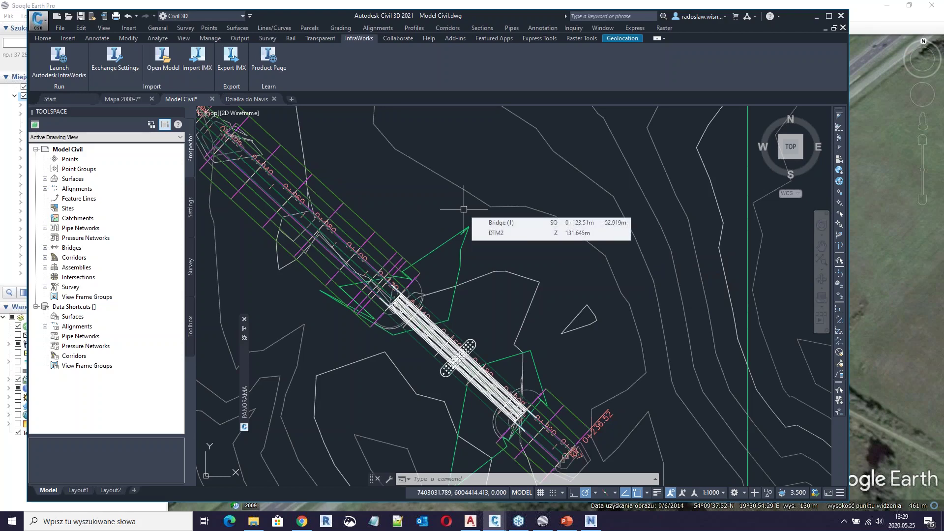
click(242, 100)
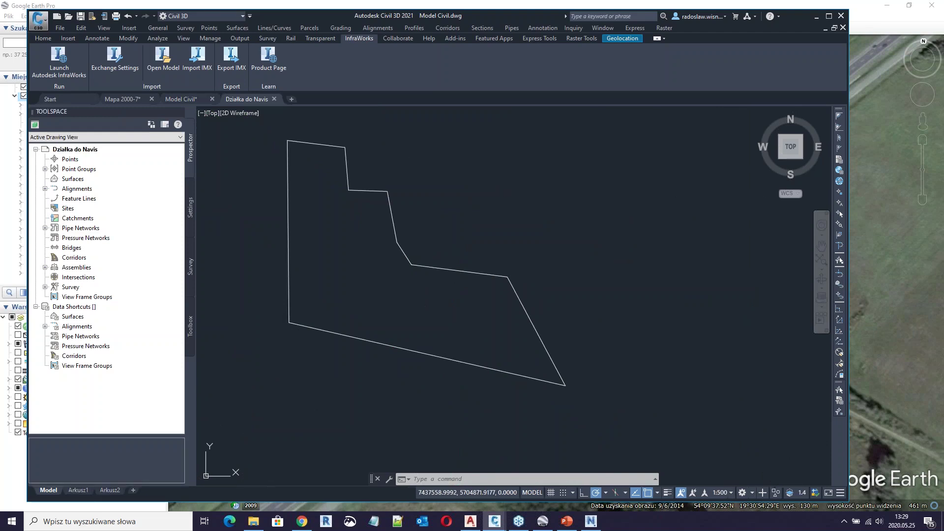
click(830, 16)
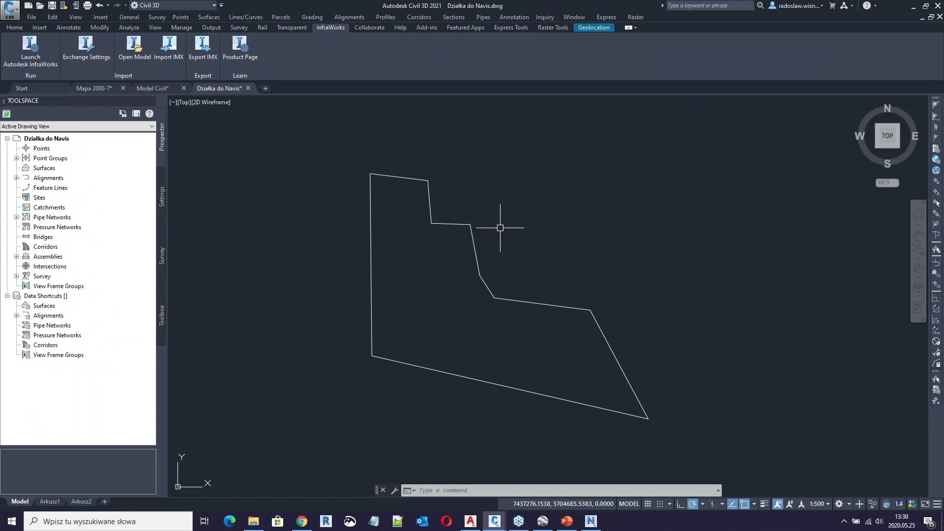
mouse_move(504, 222)
middle_down()
mouse_move(485, 241)
mouse_move(481, 218)
middle_up()
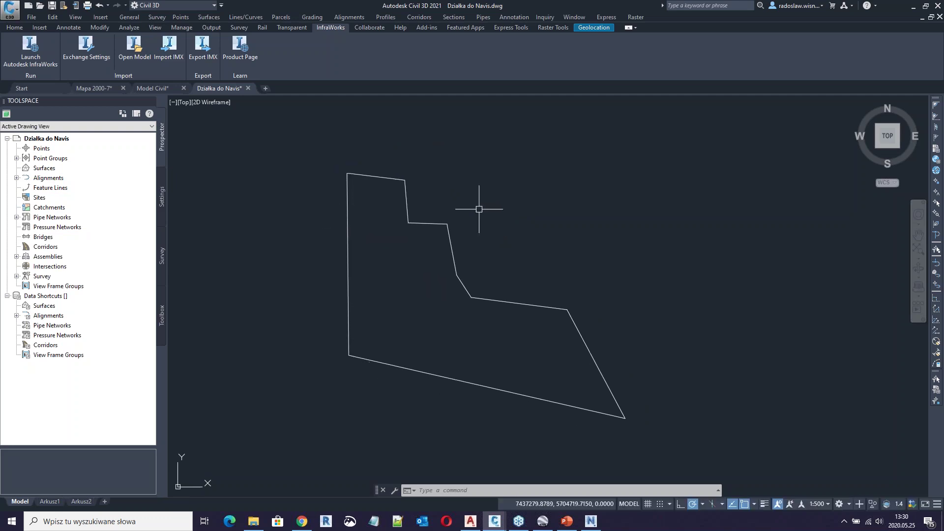
click(589, 353)
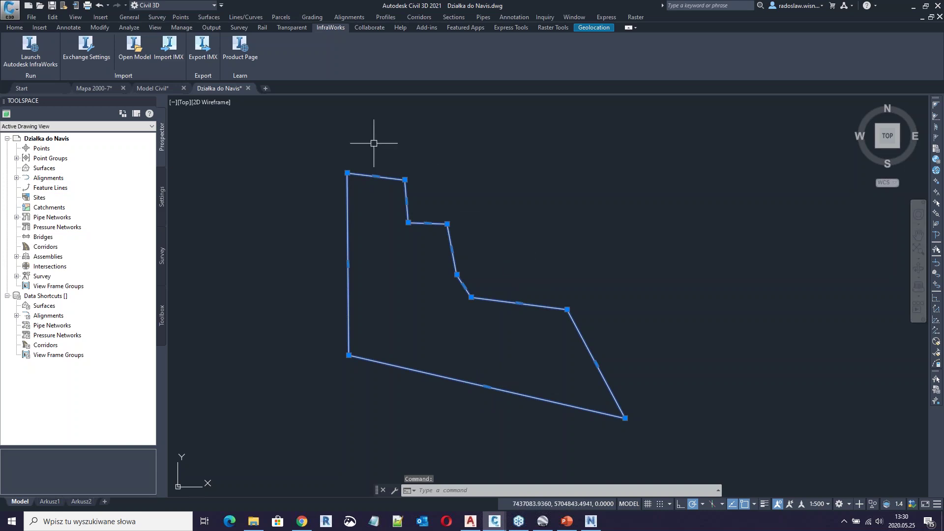
key(Escape)
- Display the aerial online map under the drawing and check the parcel outline against the imagery
click(598, 27)
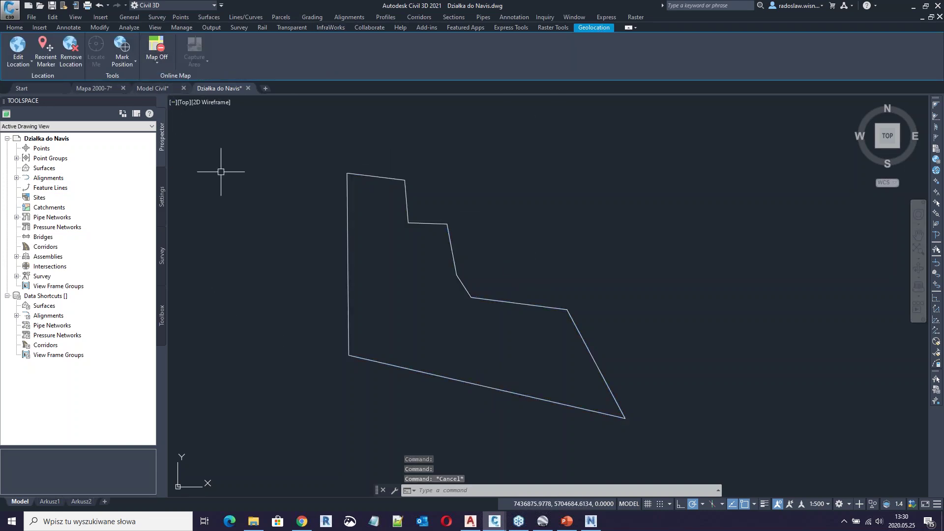
click(155, 63)
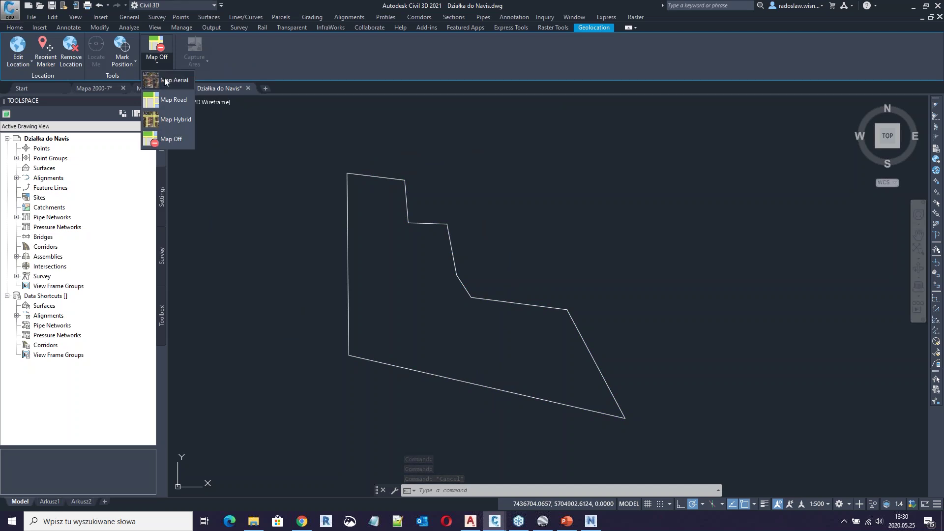
click(164, 78)
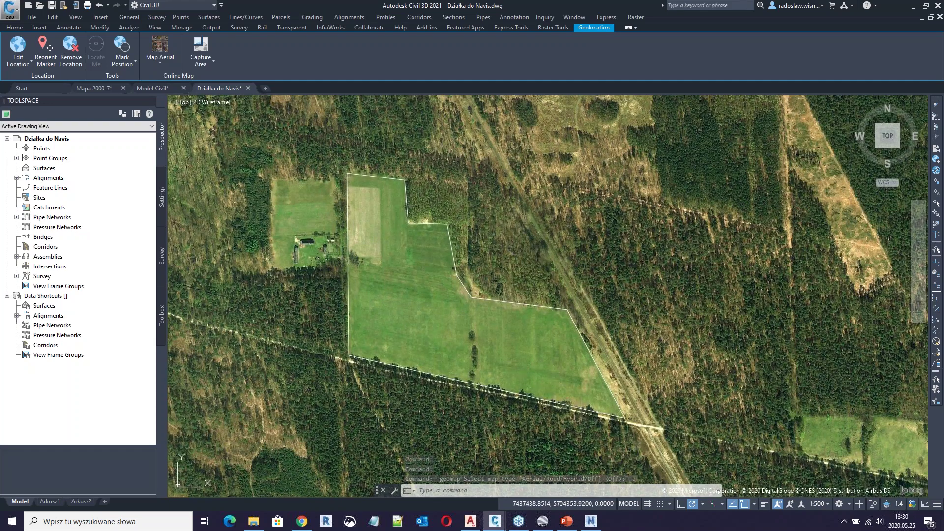
scroll(463, 263, up, 1)
scroll(463, 264, down, 1)
click(453, 251)
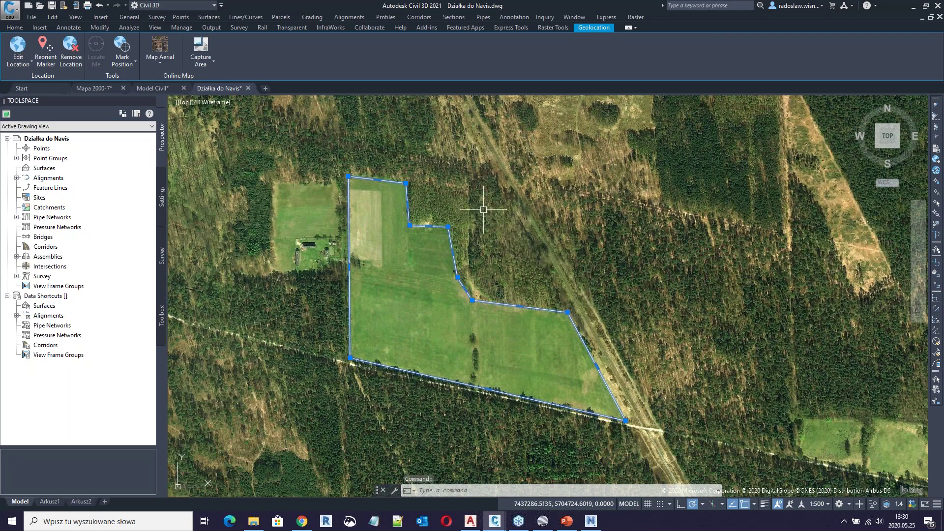
key(Escape)
- Turn off the online map behind the parcel and leave the command line without running an export
click(201, 70)
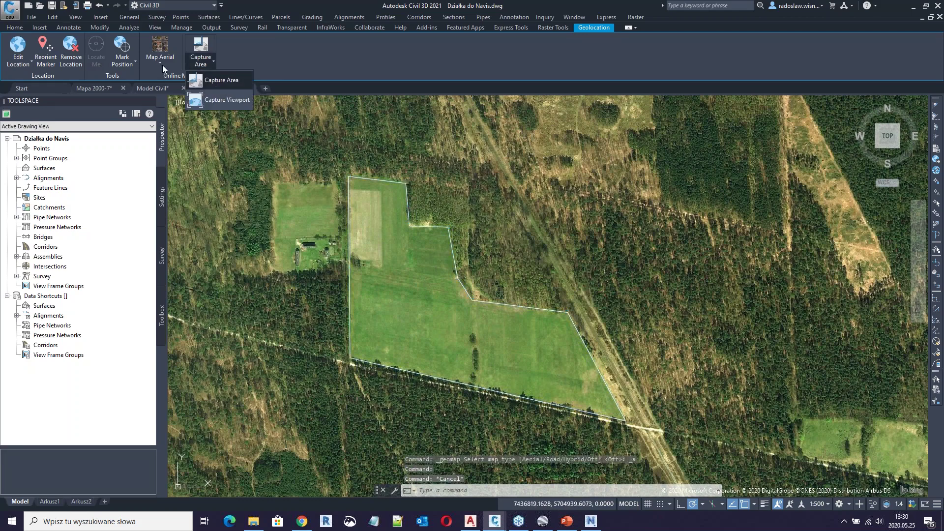
click(162, 65)
click(161, 65)
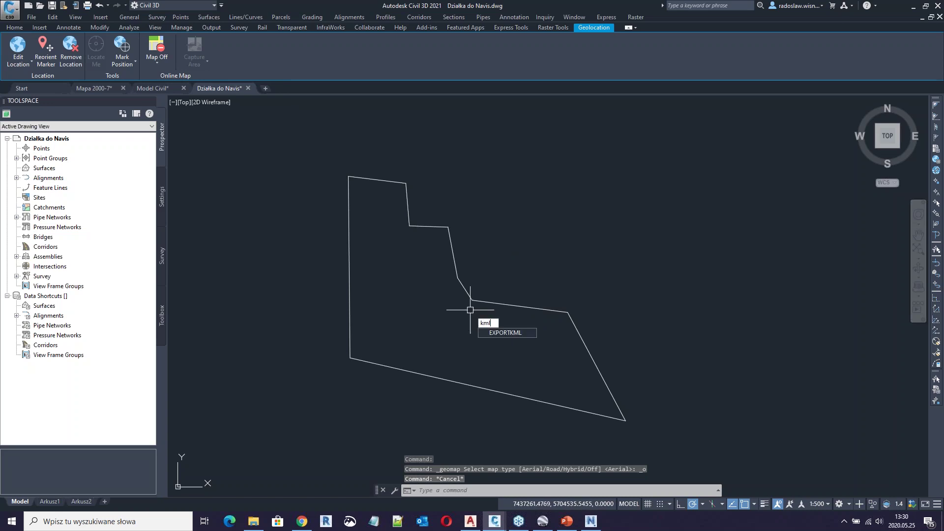
key(Escape)
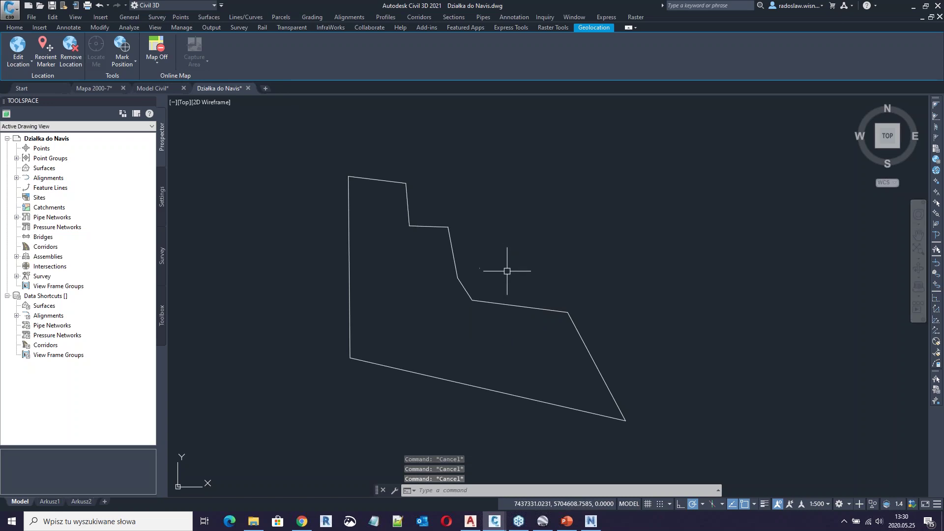
- Switch to Google Earth Pro, hide and collapse Model Civil, and display and fly to kml_1 in the Działka GE folder
click(543, 520)
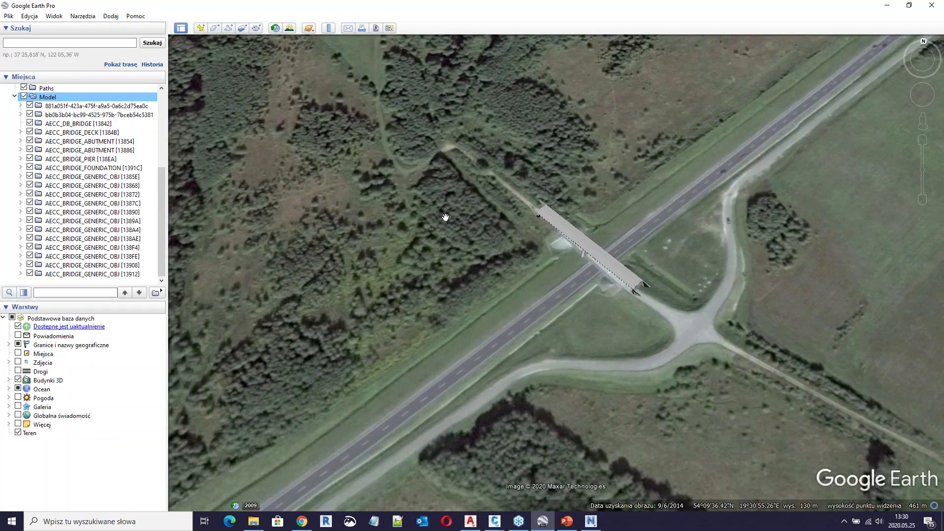
click(16, 97)
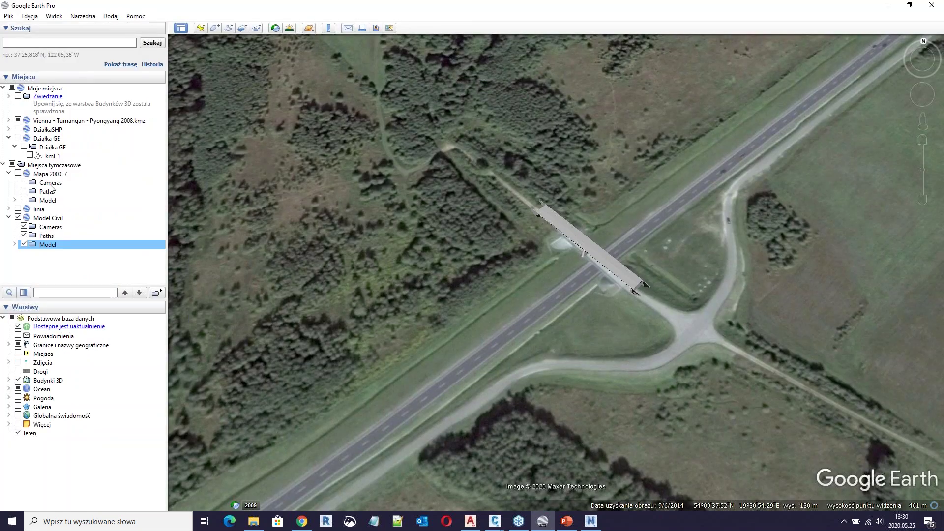
click(18, 218)
click(9, 218)
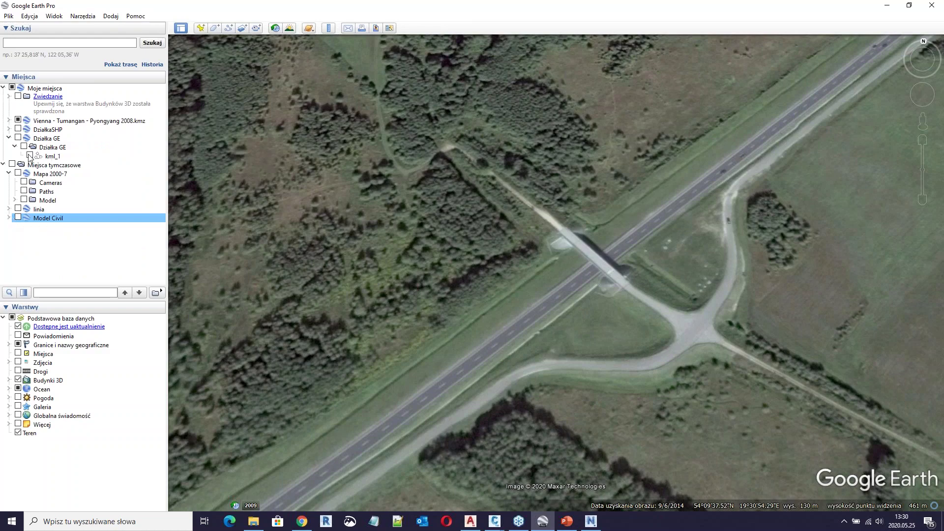
click(30, 157)
double_click(54, 156)
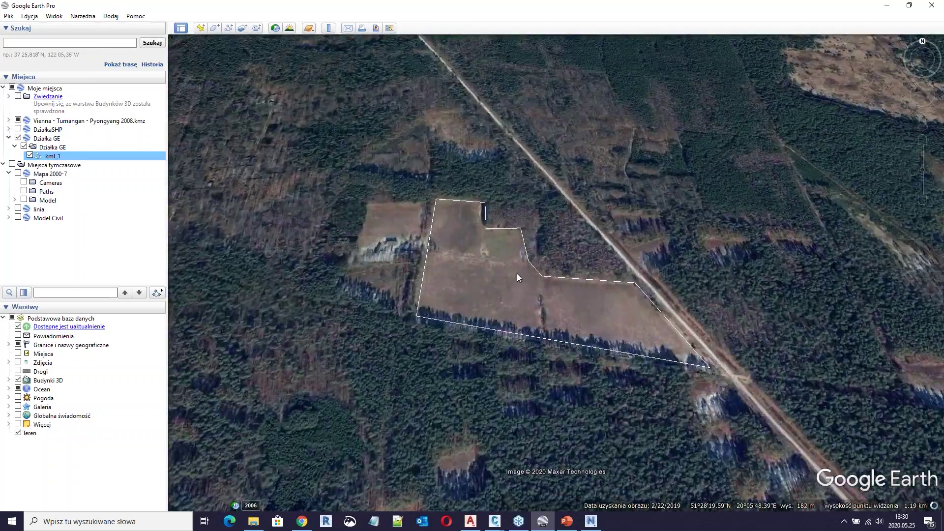
- Examine how the kml_1 parcel outline fits the field and the surrounding forest from above
middle_drag(549, 226, 544, 83)
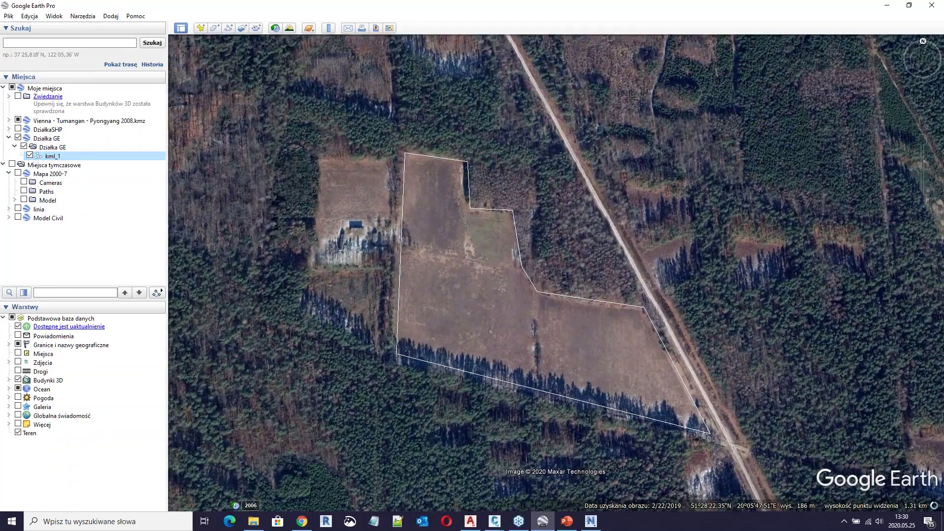
scroll(451, 291, down, 2)
middle_drag(492, 388, 544, 319)
scroll(543, 319, up, 2)
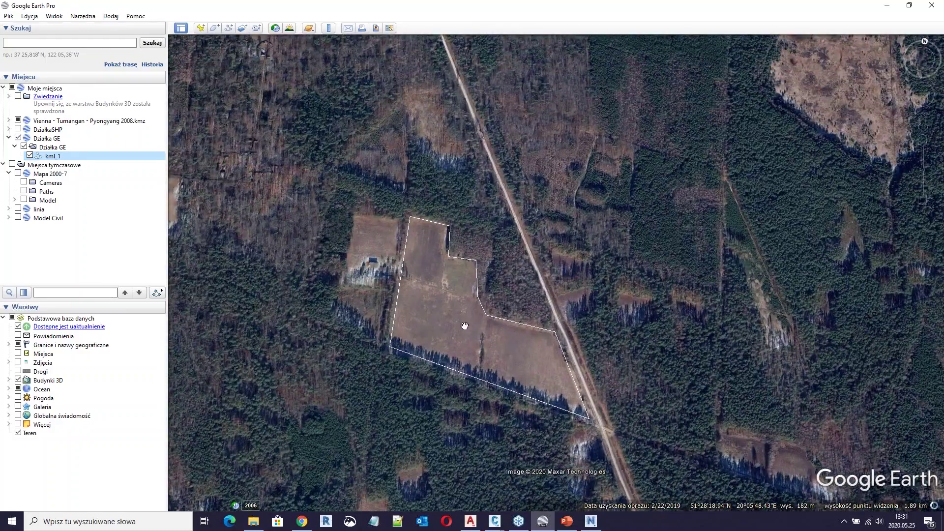
drag(463, 320, 447, 316)
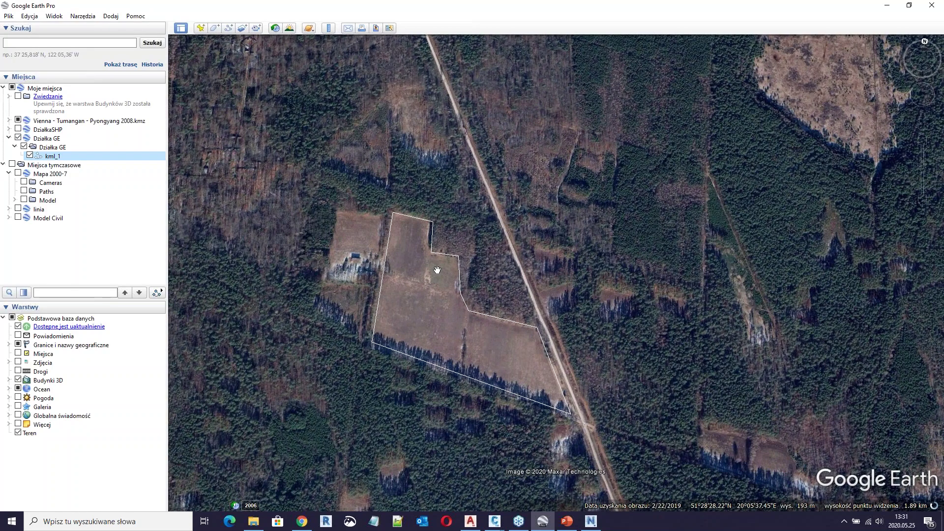
drag(445, 309, 438, 291)
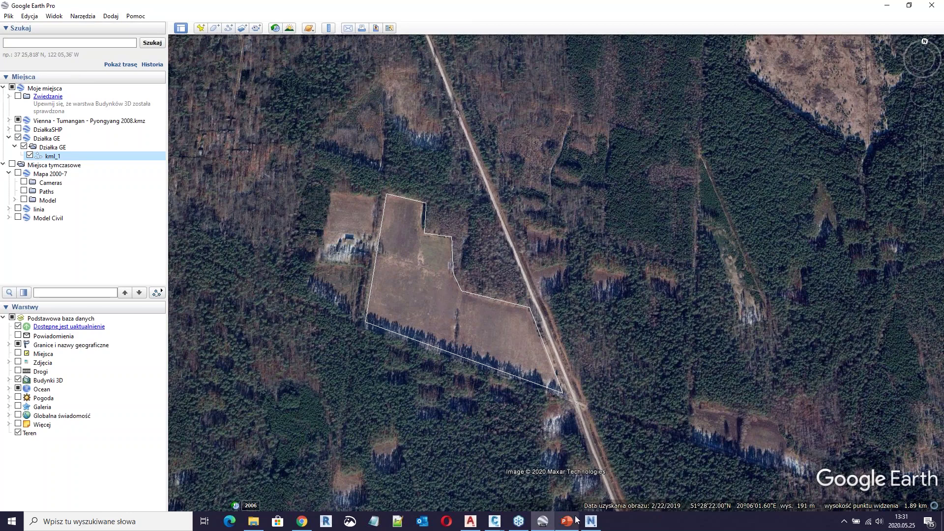
- Switch to Navisworks Manage with its empty untitled project
click(646, 530)
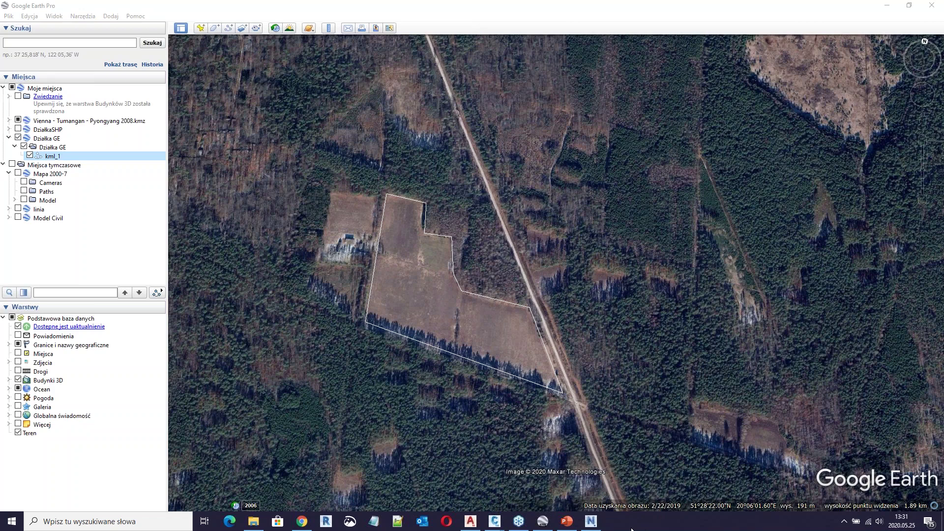
click(590, 522)
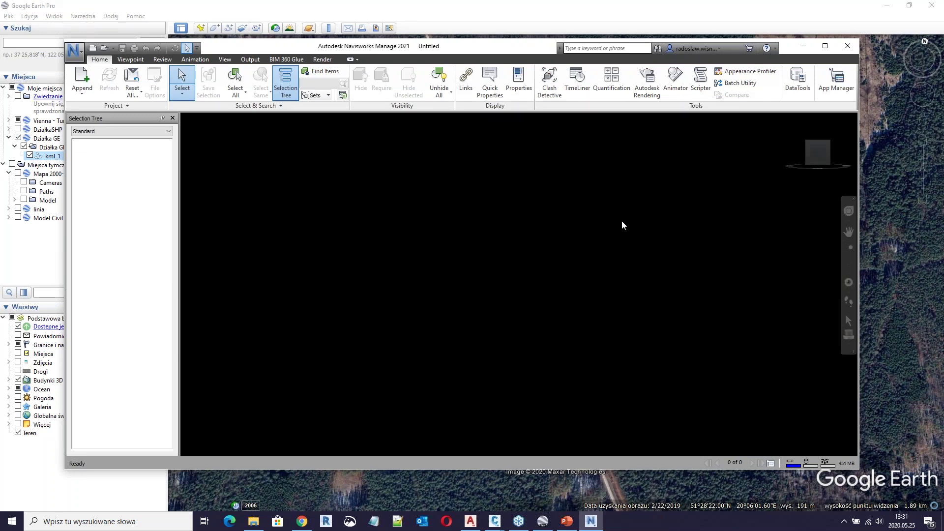
- Maximize the Navisworks window and append the parcel drawing Działka do Navis.dwg from the parent folder to the empty project
click(824, 46)
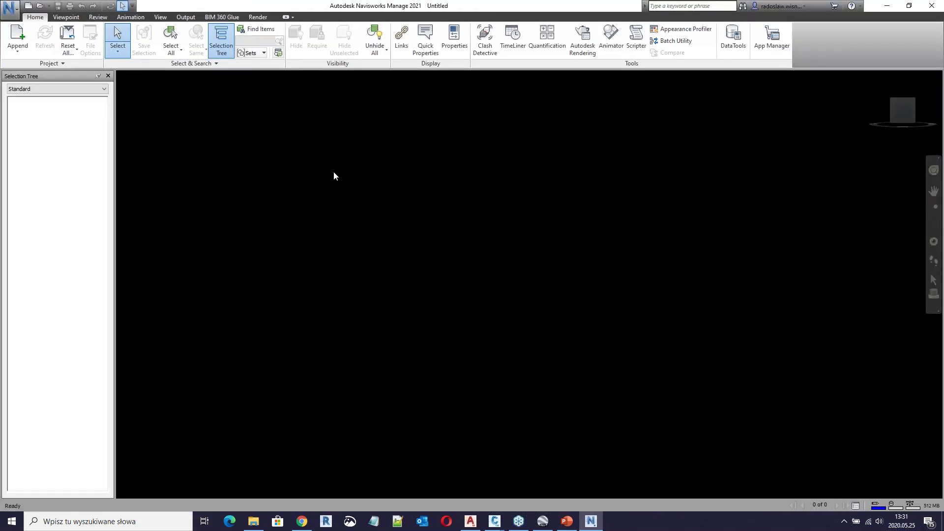
click(17, 37)
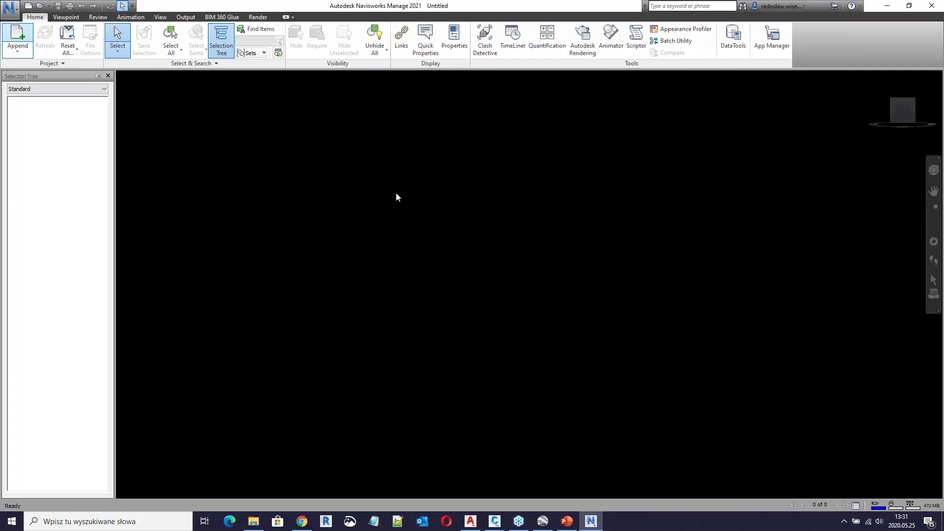
click(535, 164)
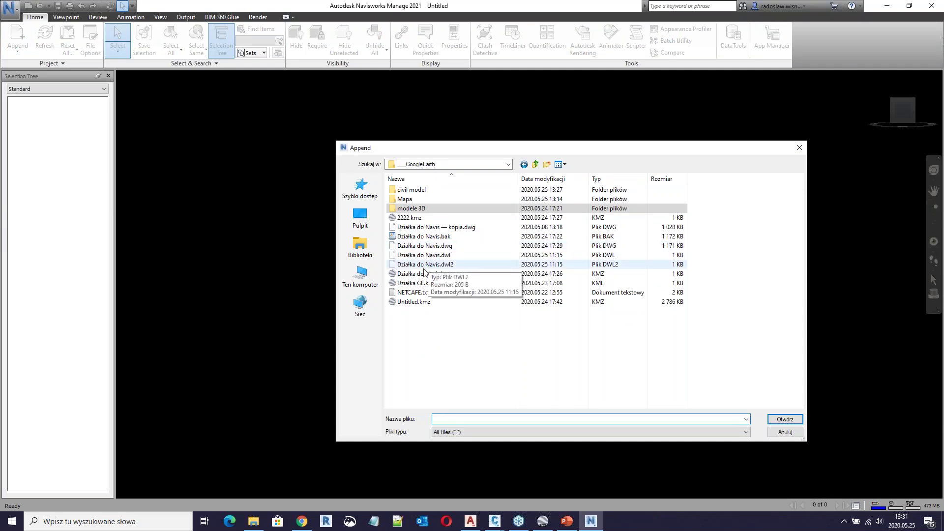
click(424, 247)
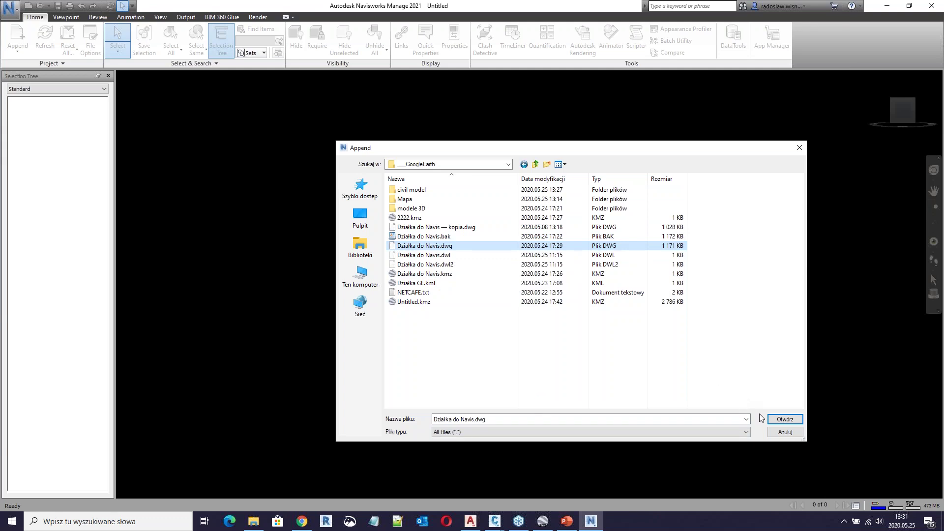
click(782, 422)
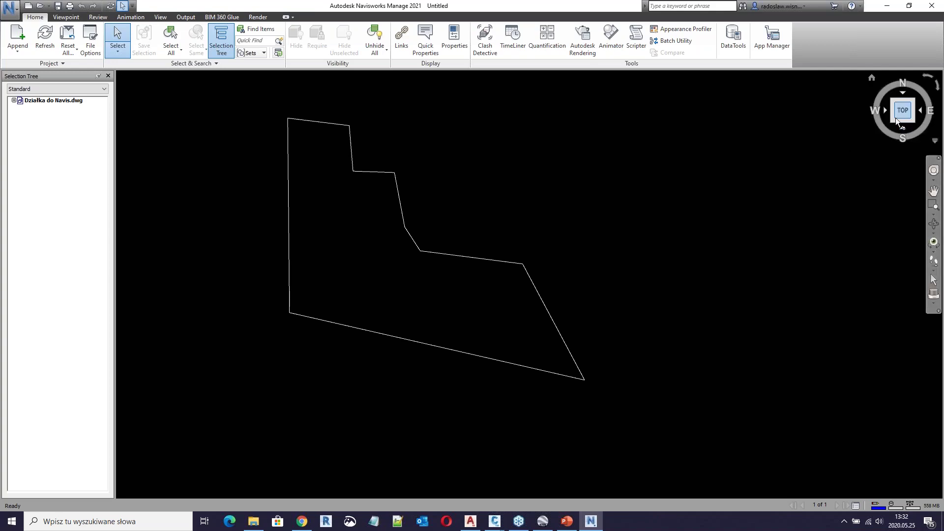
- View the parcel from above and measure the point-to-point length of its long southern boundary between the two end corners
scroll(452, 319, up, 3)
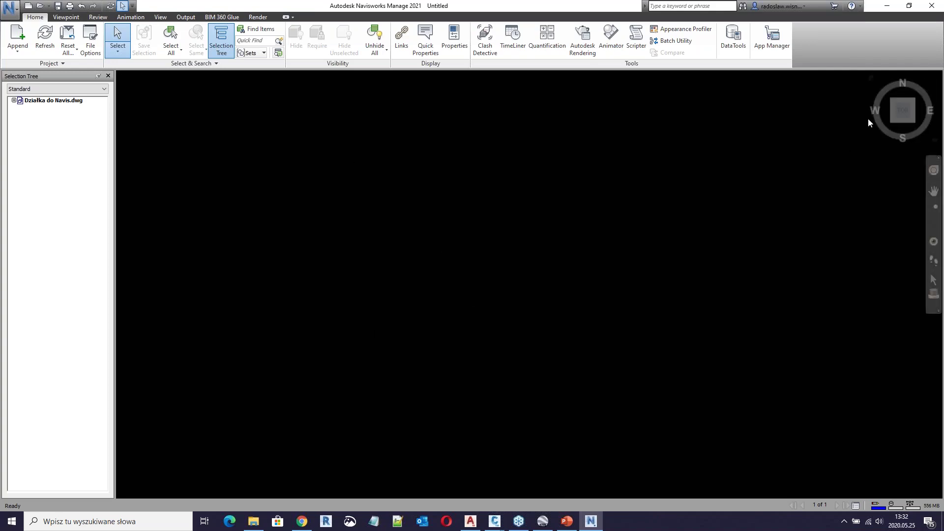
click(901, 116)
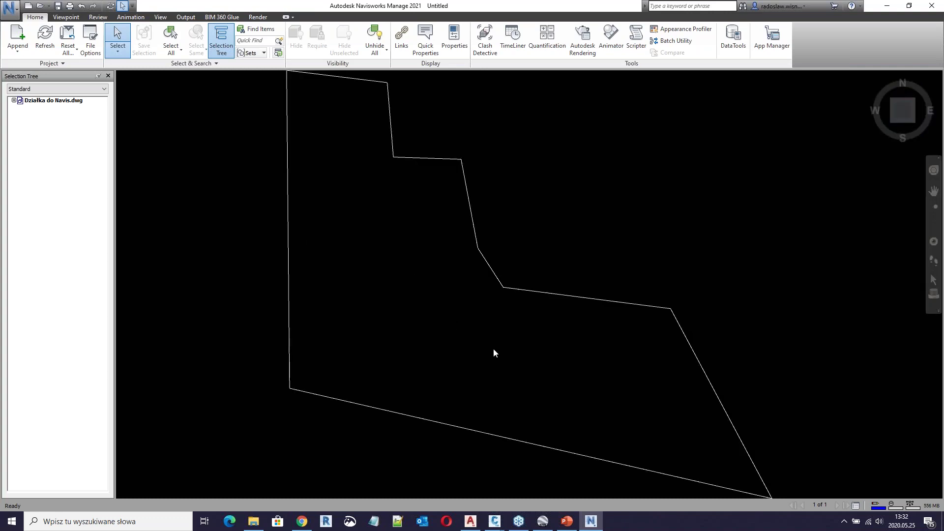
mouse_move(605, 310)
shift+middle_down()
mouse_move(552, 348)
mouse_move(573, 274)
mouse_move(428, 246)
mouse_move(563, 361)
mouse_move(456, 293)
mouse_move(388, 323)
mouse_move(415, 270)
mouse_move(395, 268)
mouse_move(461, 230)
shift+middle_up()
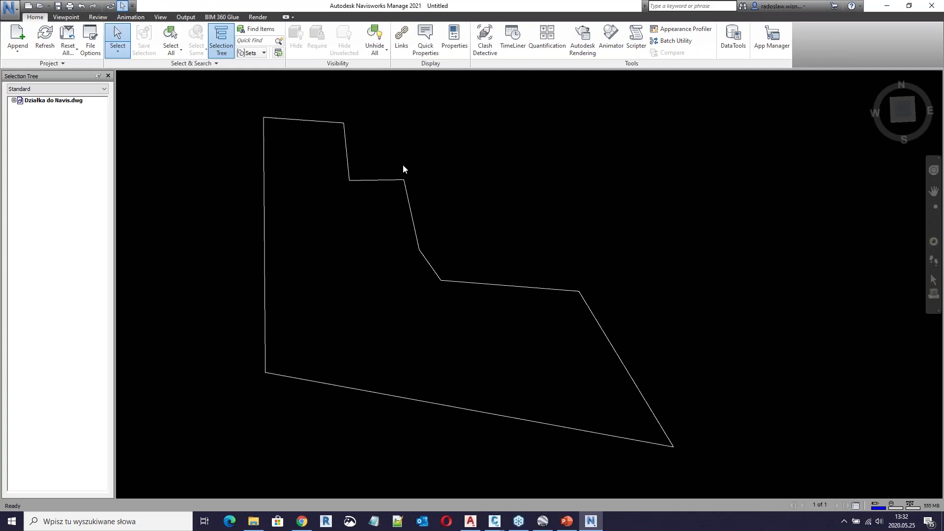
click(98, 17)
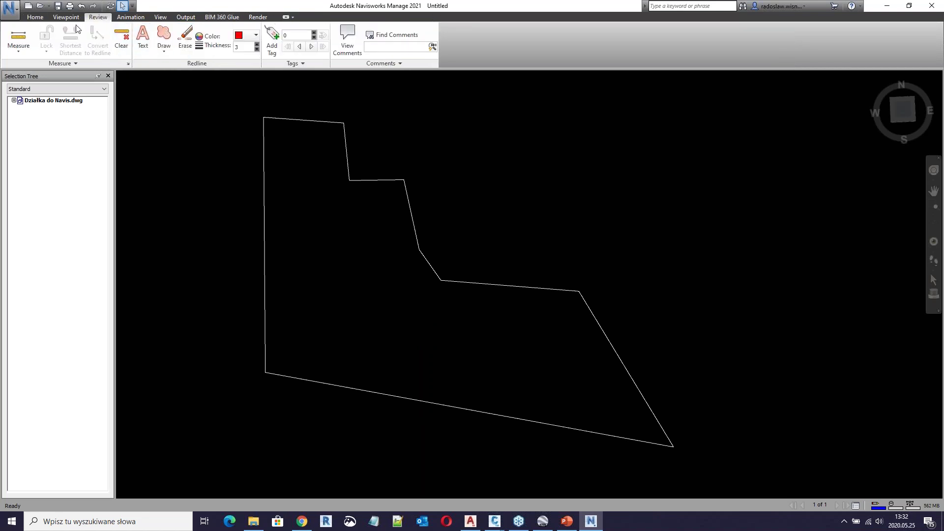
click(18, 37)
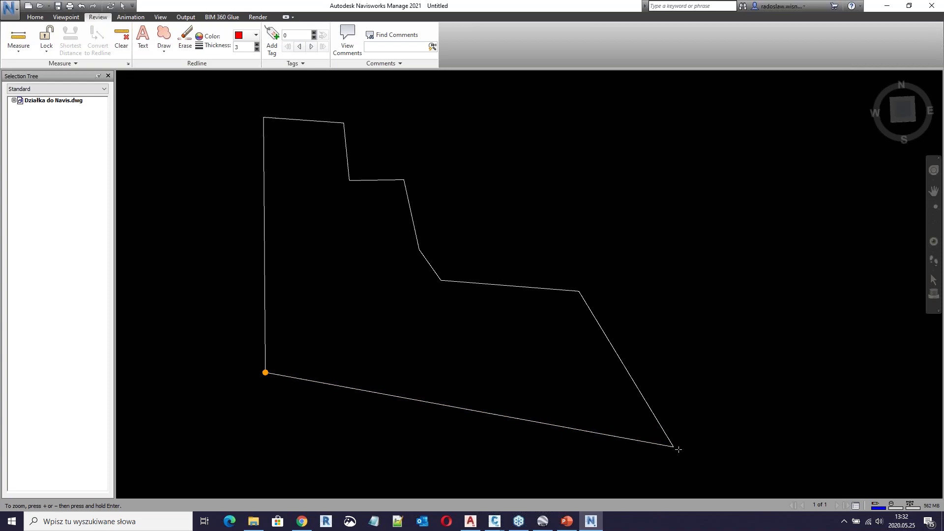
click(674, 447)
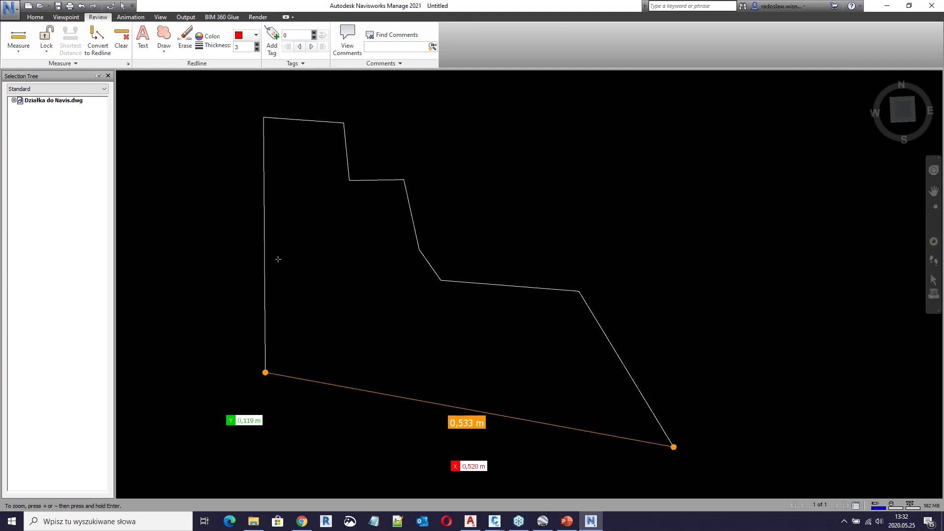
- Set the model units of Działka do Navis.dwg to Meters in its Units and Transform settings
right_click(48, 103)
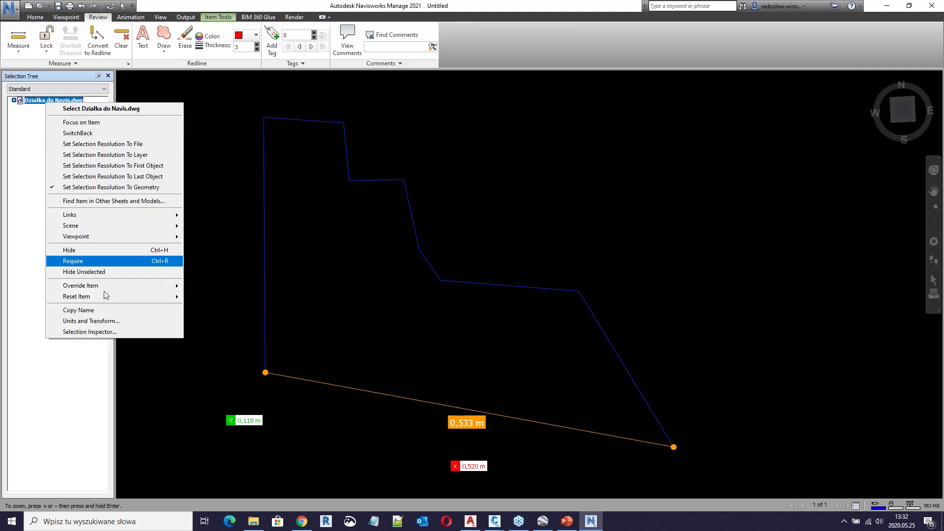
click(118, 323)
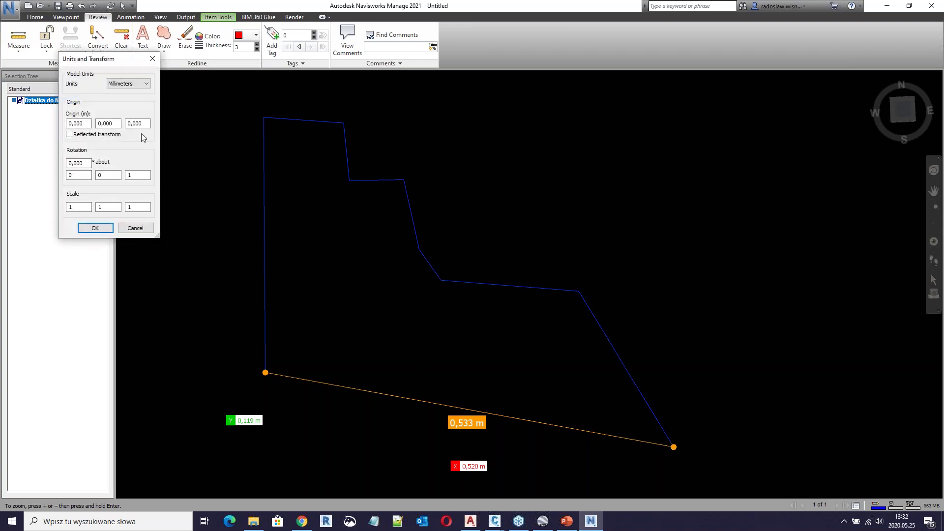
click(141, 85)
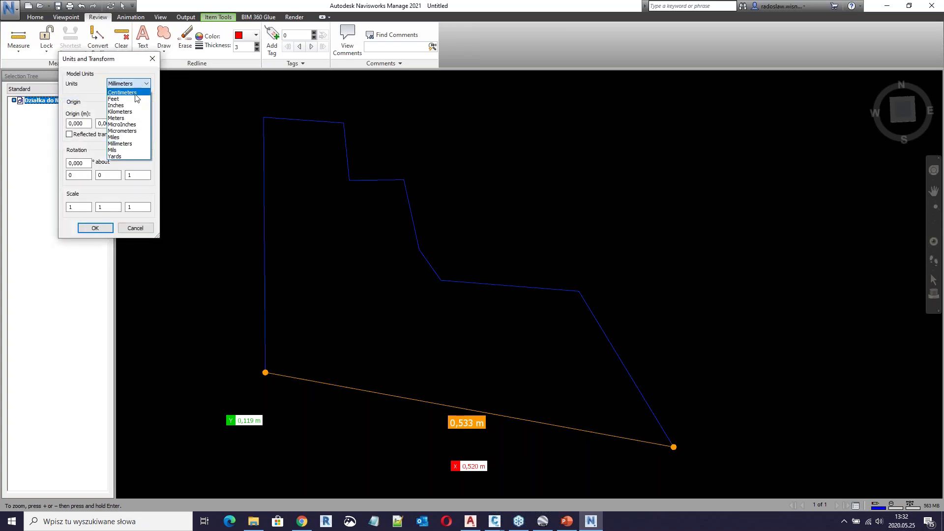
click(142, 117)
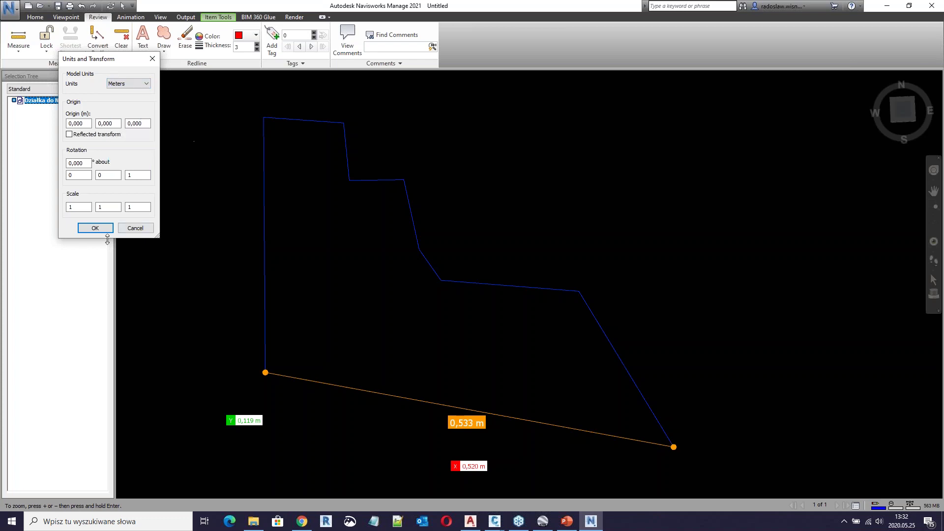
click(95, 227)
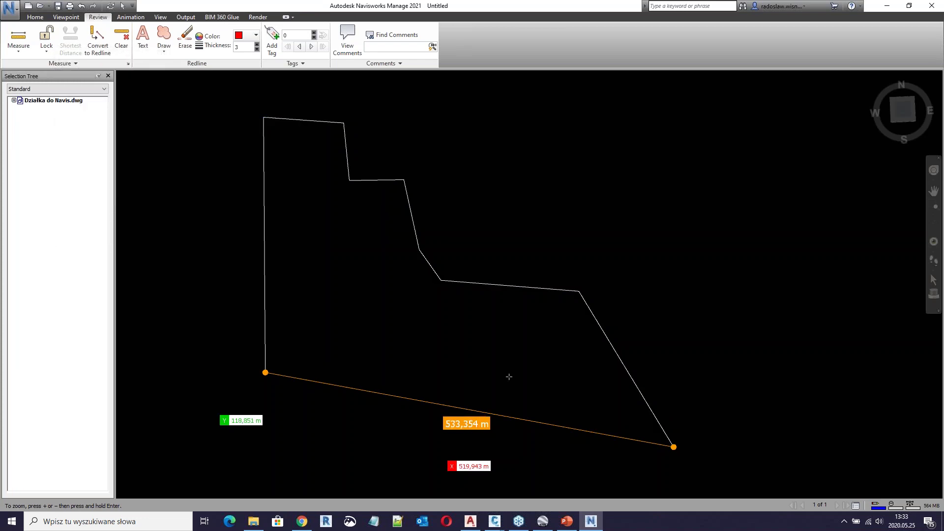
- Start a Google Earth KML export of the parcel model and accept the default KML options, with the origin coordinates left at 0
middle_drag(497, 317, 488, 326)
scroll(479, 285, down, 1)
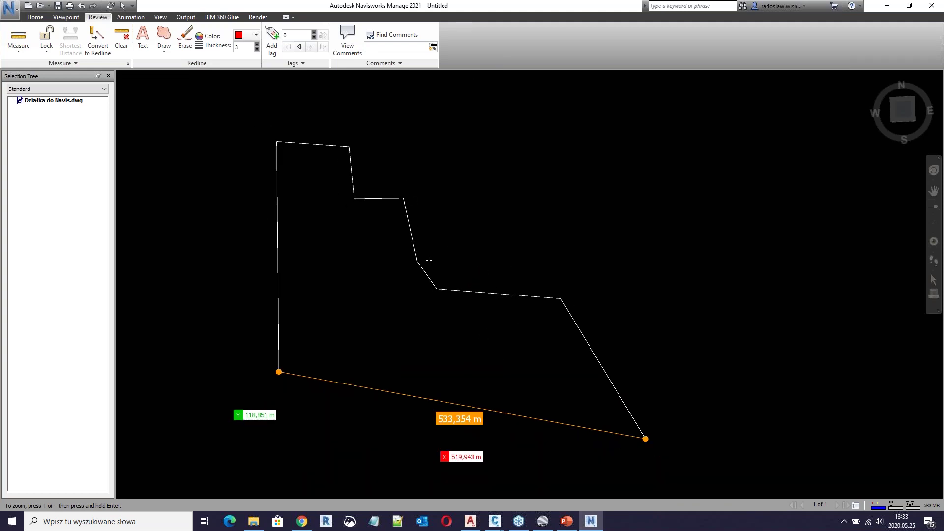
mouse_move(445, 327)
shift+middle_down()
mouse_move(421, 327)
mouse_move(305, 226)
shift+middle_up()
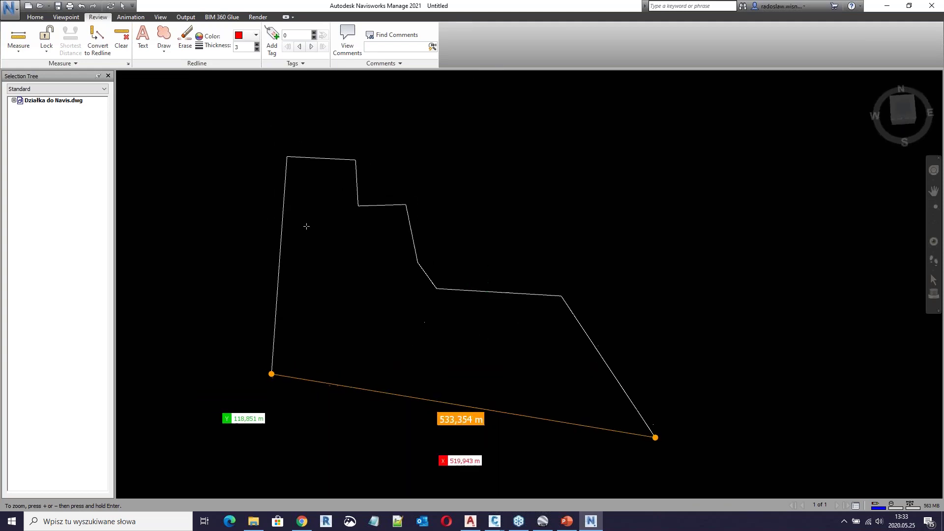
click(33, 18)
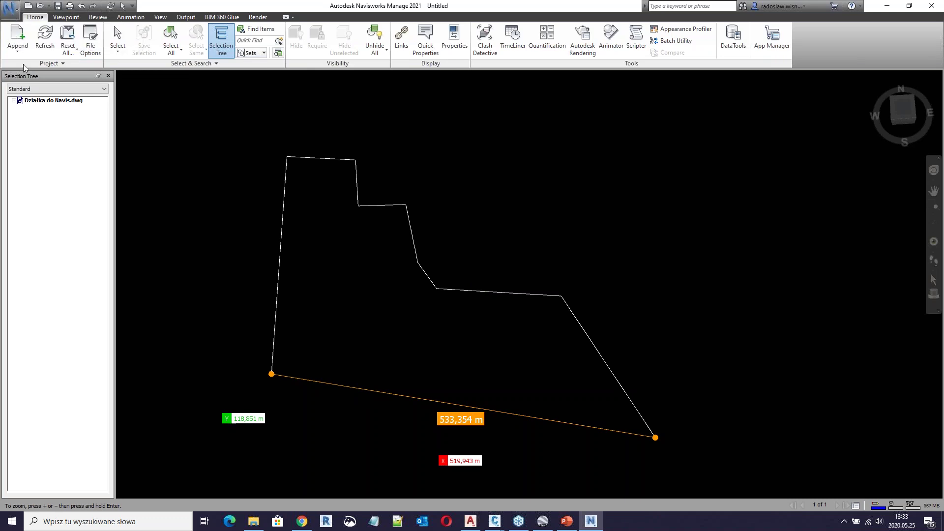
click(11, 15)
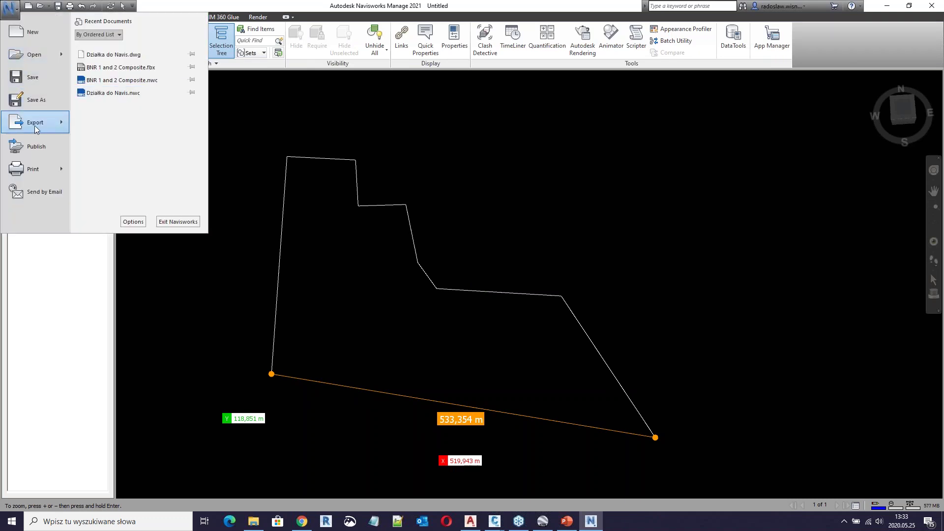
mouse_move(52, 125)
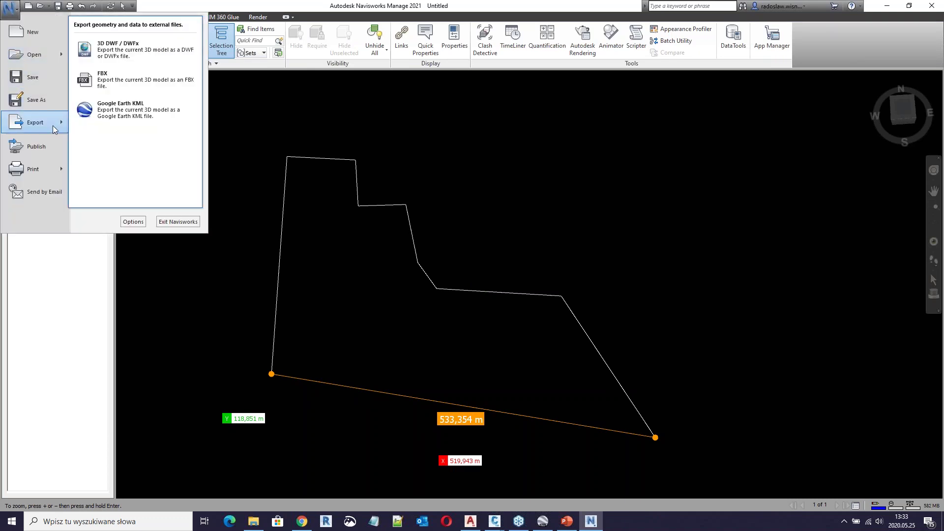
click(130, 114)
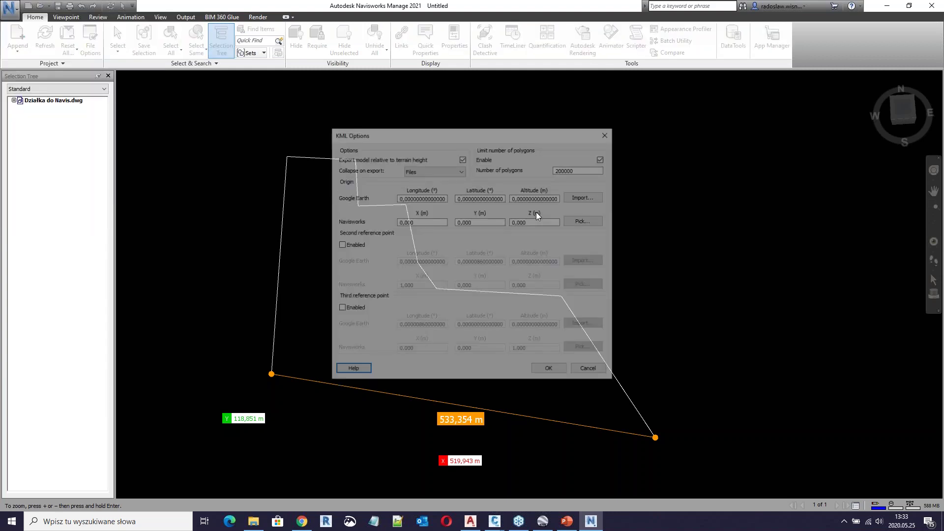
drag(494, 139, 520, 132)
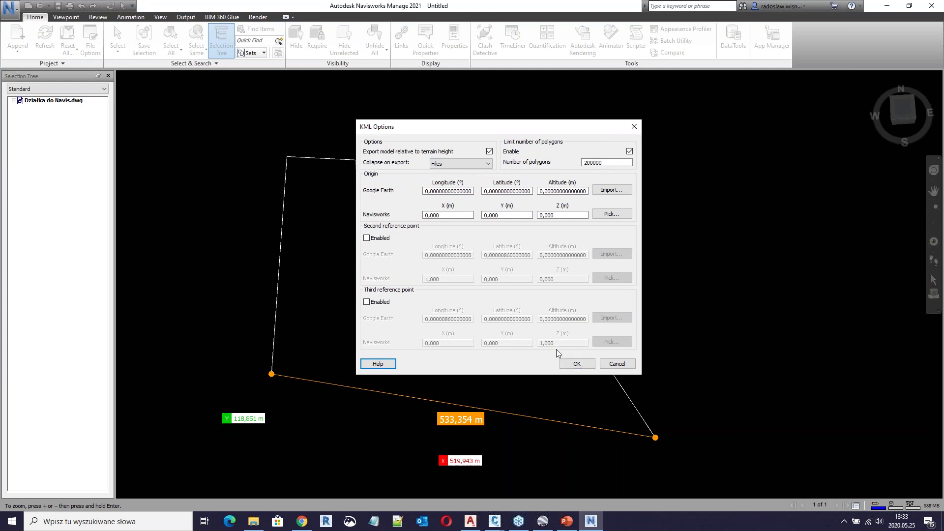
click(578, 365)
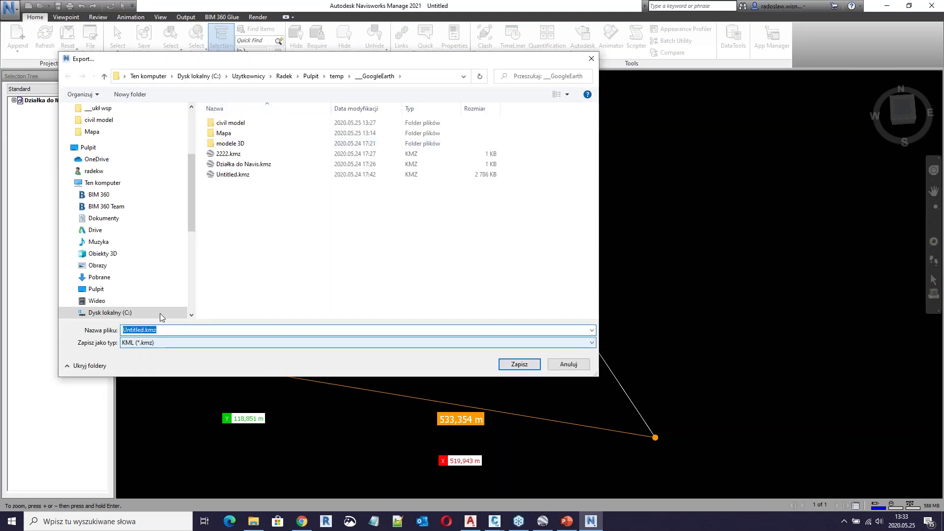
- Name the export działka and save it as a KMZ file in the current folder
text(dzi)
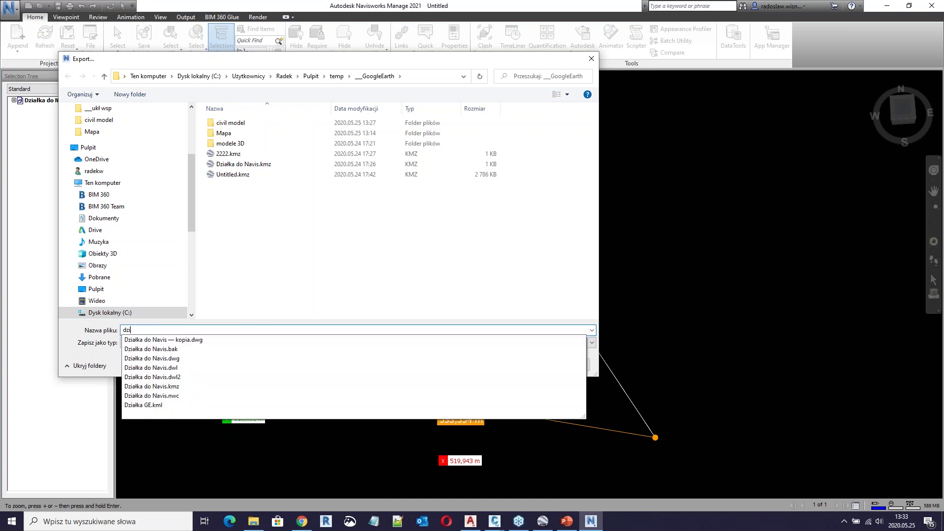
key(BackSpace)
key(BackSpace)
click(200, 342)
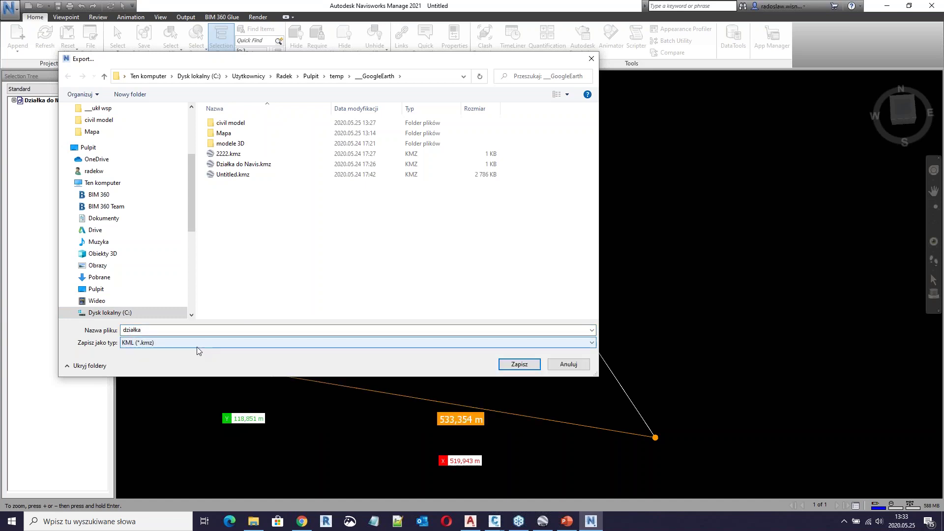
click(518, 365)
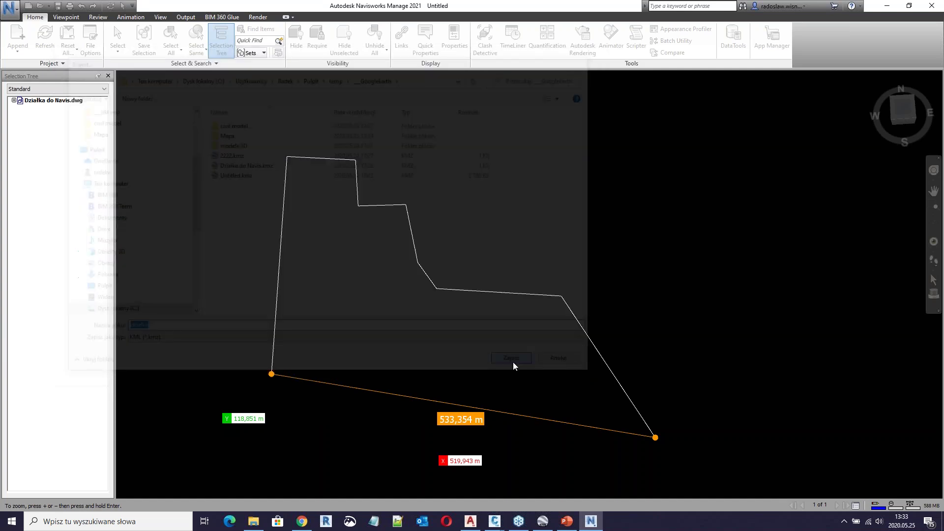
- Switch to Google Earth Pro, hide the kml_1 parcel outline, and open the exported działka.kmz
click(543, 521)
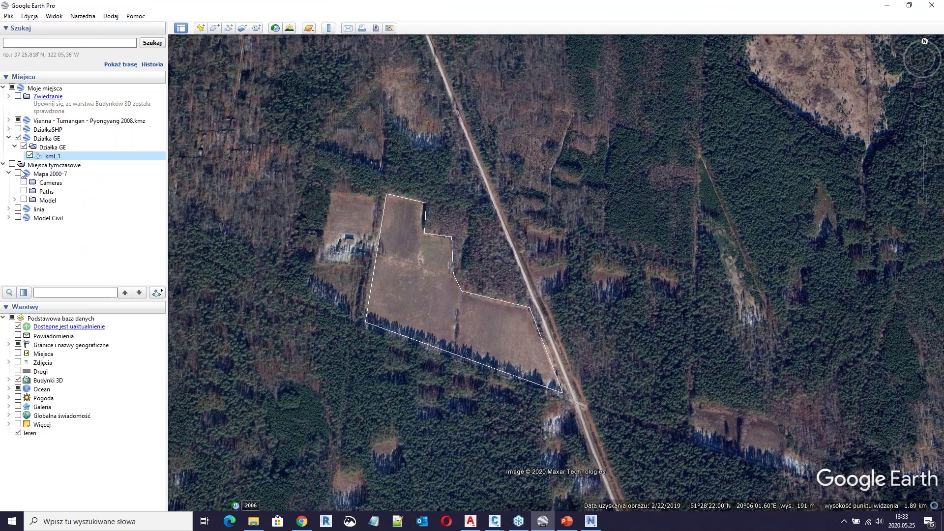
click(30, 156)
click(8, 16)
click(25, 28)
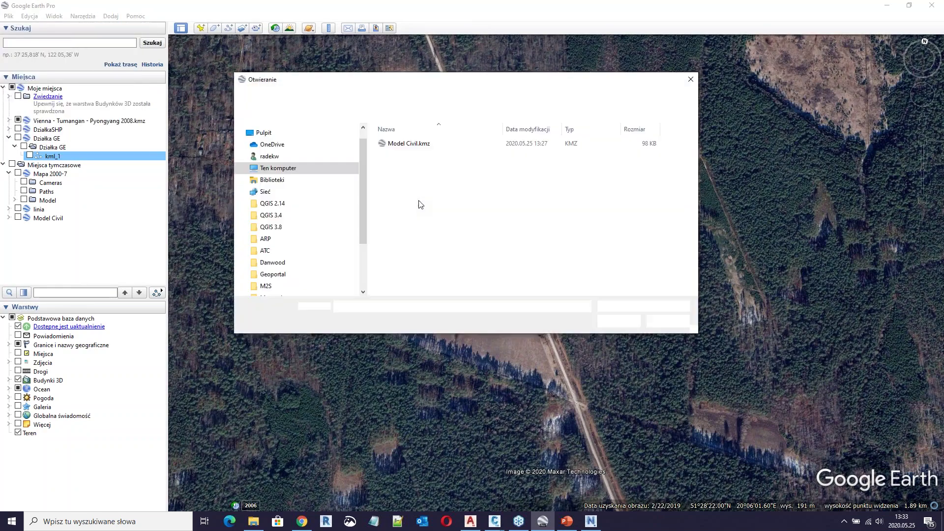
click(427, 96)
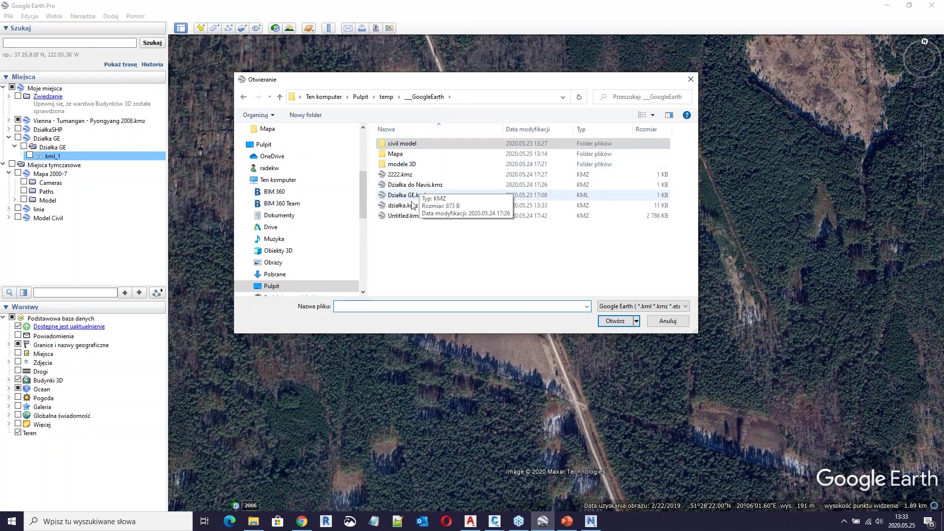
click(401, 206)
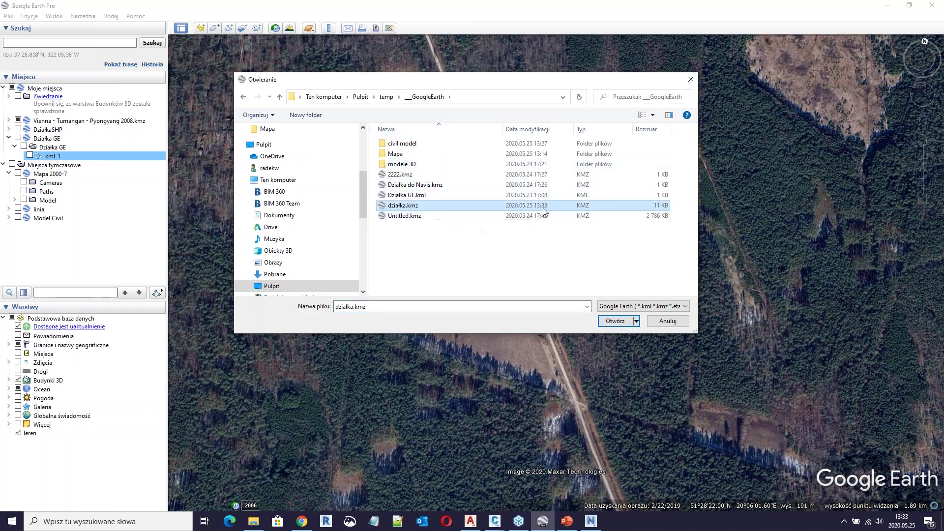
click(614, 321)
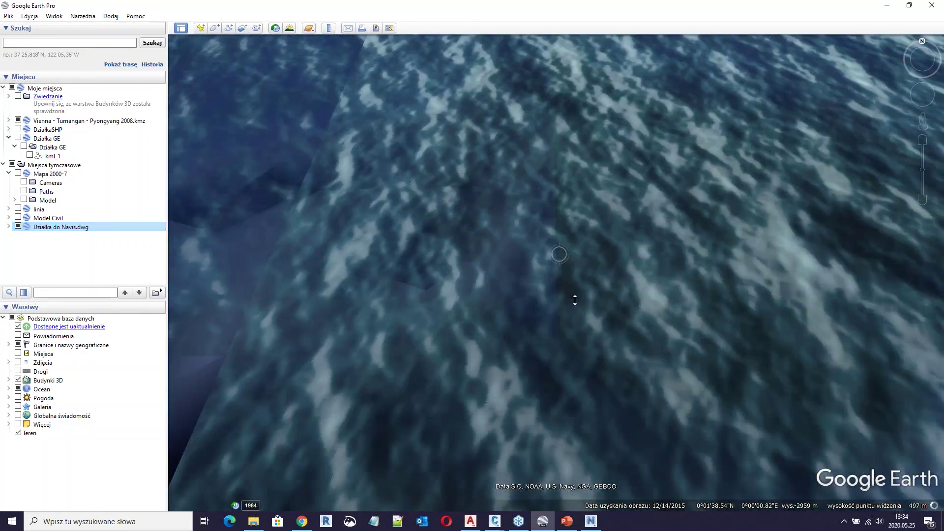
- Inspect where the imported parcel lands on the globe, and delete Działka do Navis.dwg from the temporary places
middle_drag(574, 300, 590, 374)
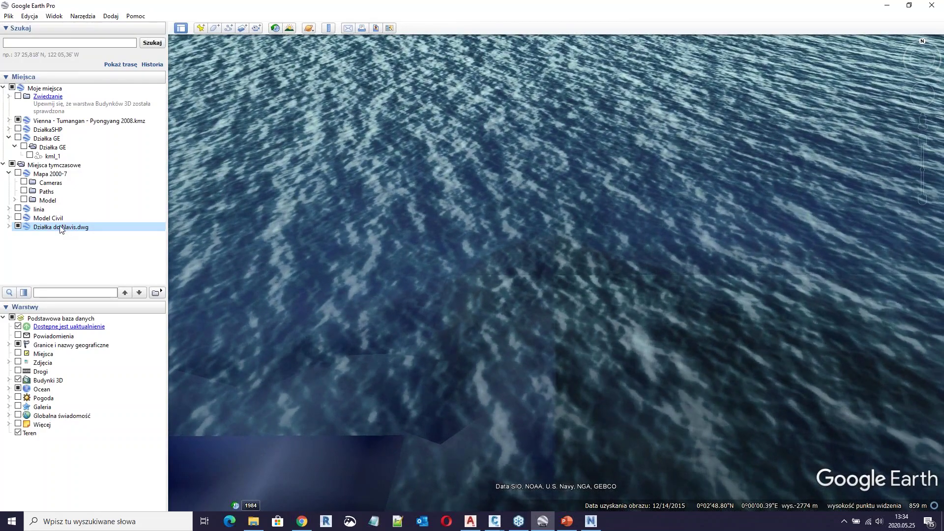
right_click(61, 228)
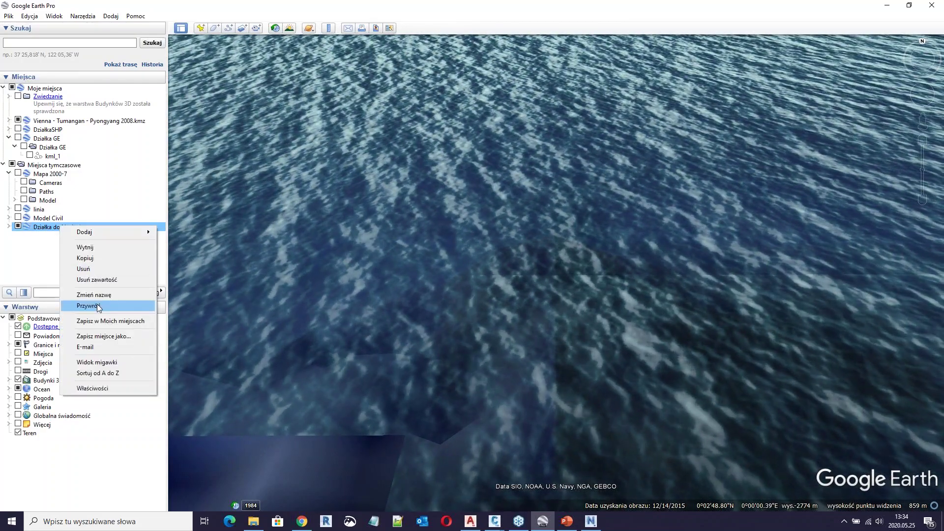
click(94, 268)
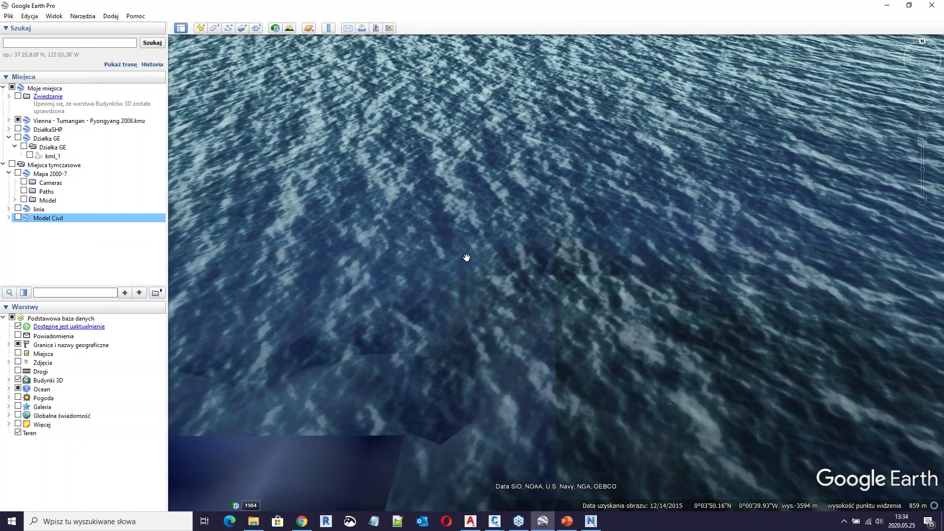
- Switch back to Navisworks Manage, recentre the parcel outline and return to the Select tool
click(598, 527)
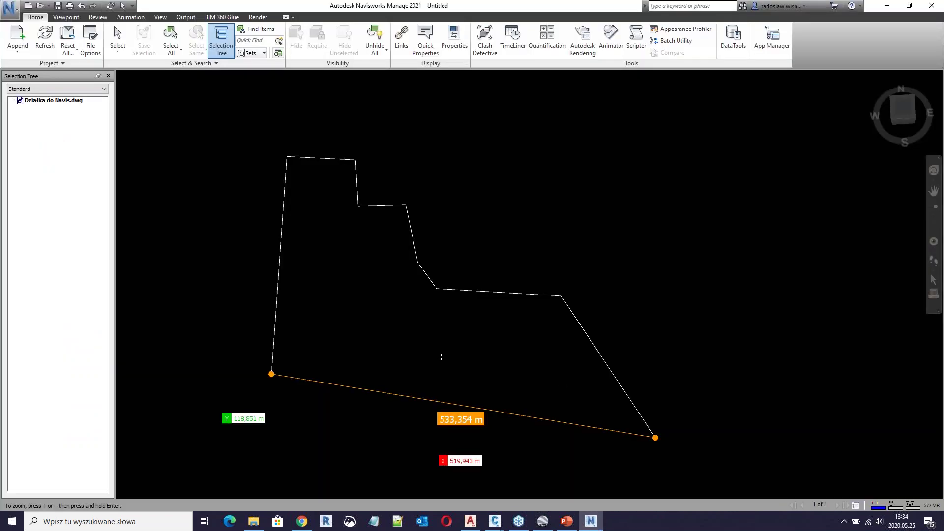
middle_drag(404, 304, 430, 267)
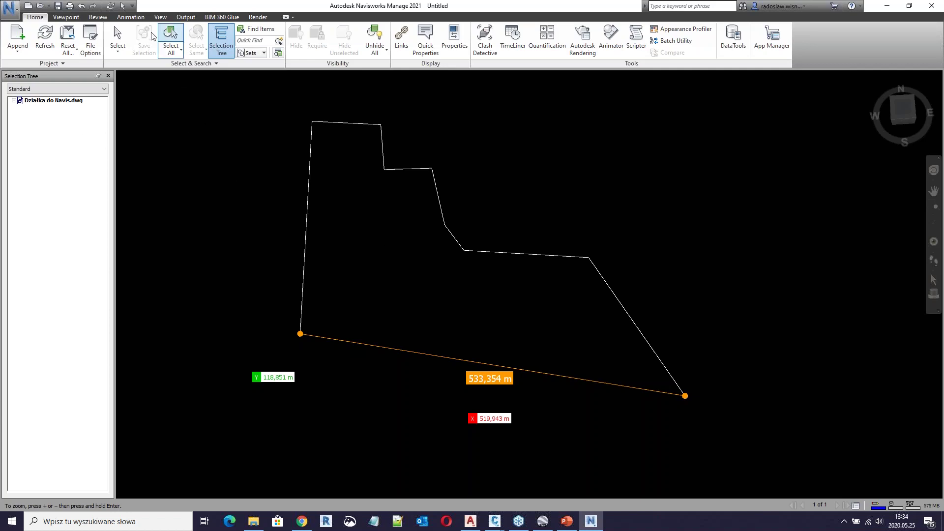
click(117, 39)
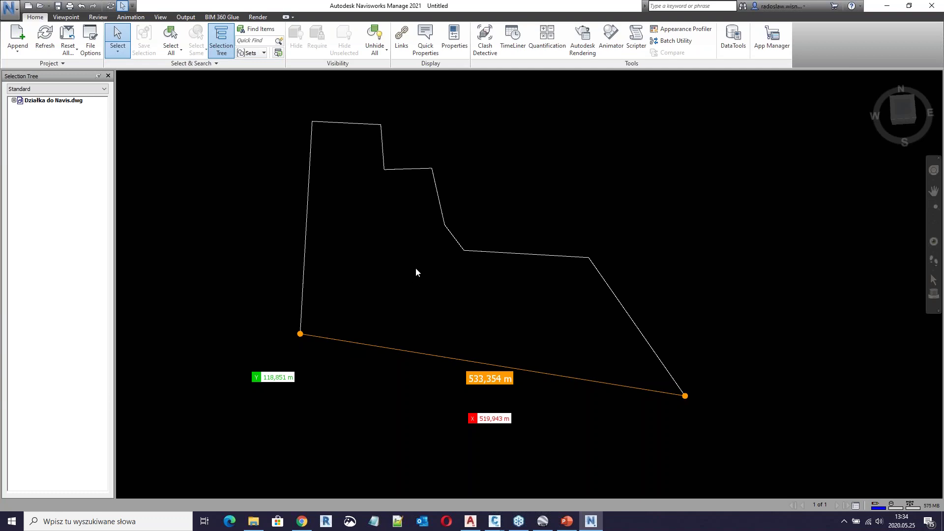
- Append the BNR 1 and 2 Composite.nwc model from the modele 3D folder to the parcel scene
click(19, 39)
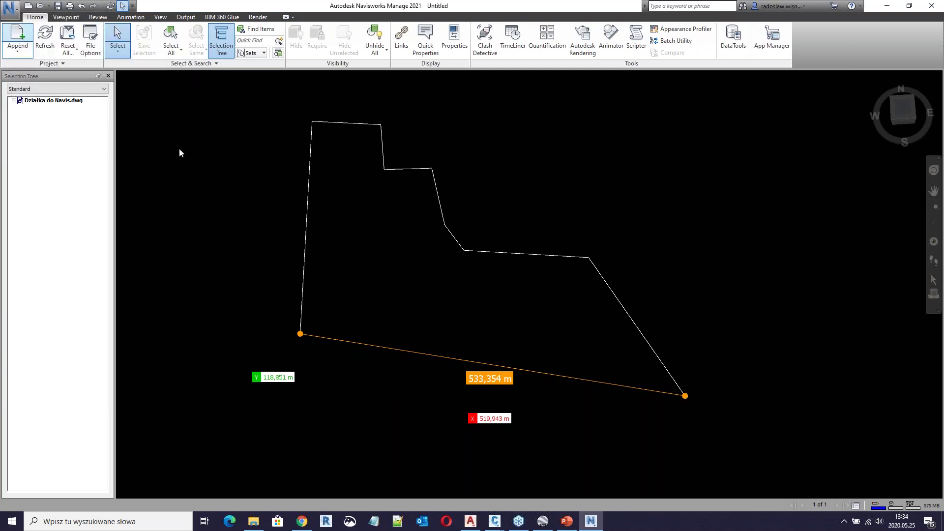
double_click(424, 191)
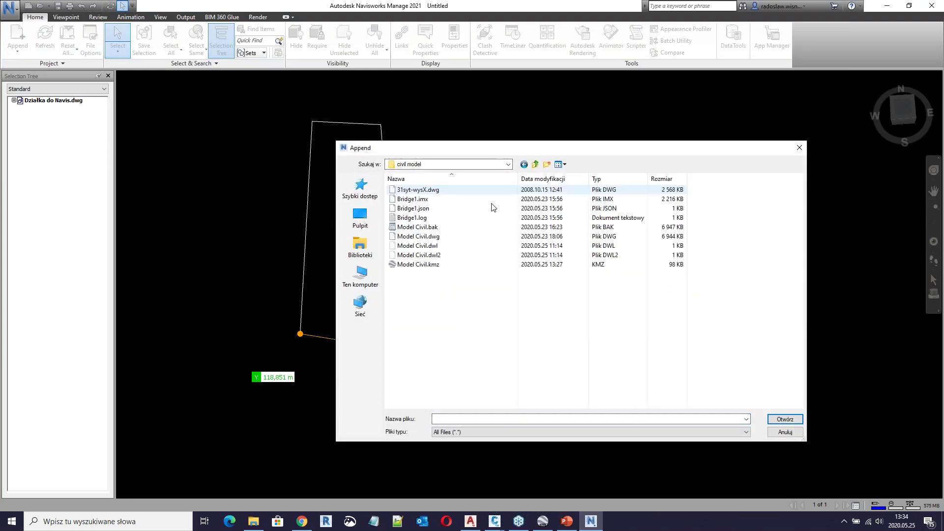
click(535, 164)
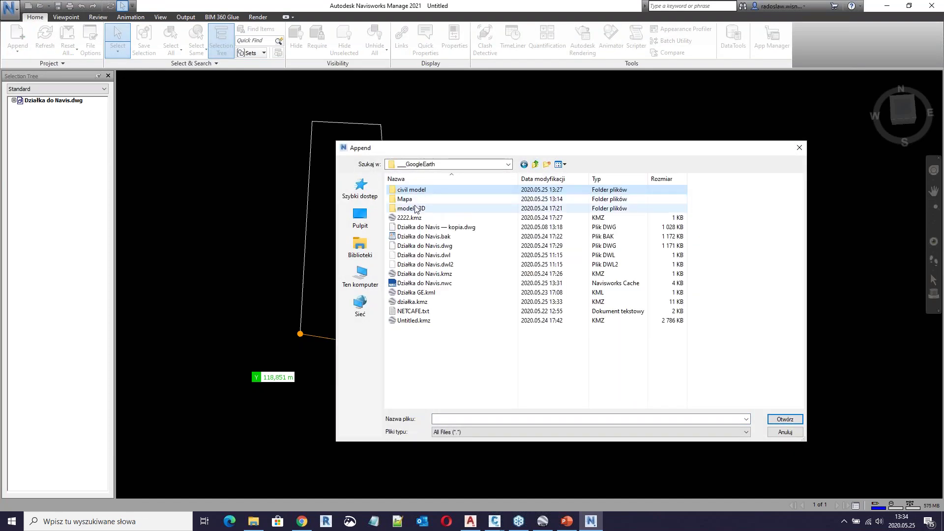
double_click(418, 208)
click(416, 208)
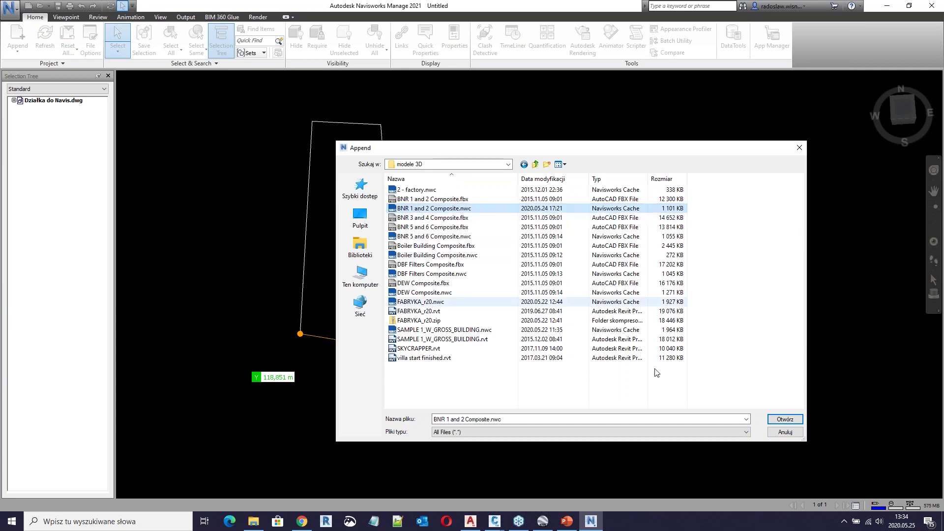
click(785, 419)
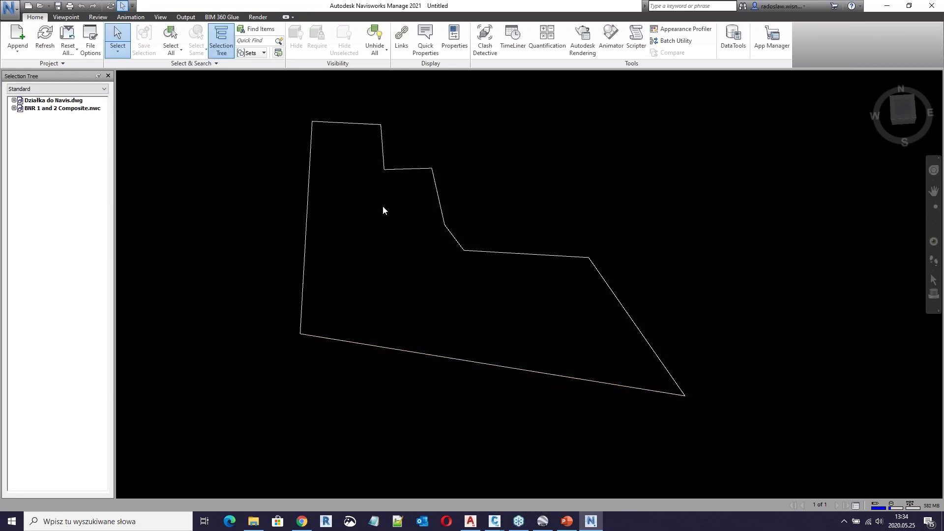
- Focus on BNR 1 and 2 Composite.nwc and look for it relative to the Działka do Navis.dwg parcel
right_click(45, 106)
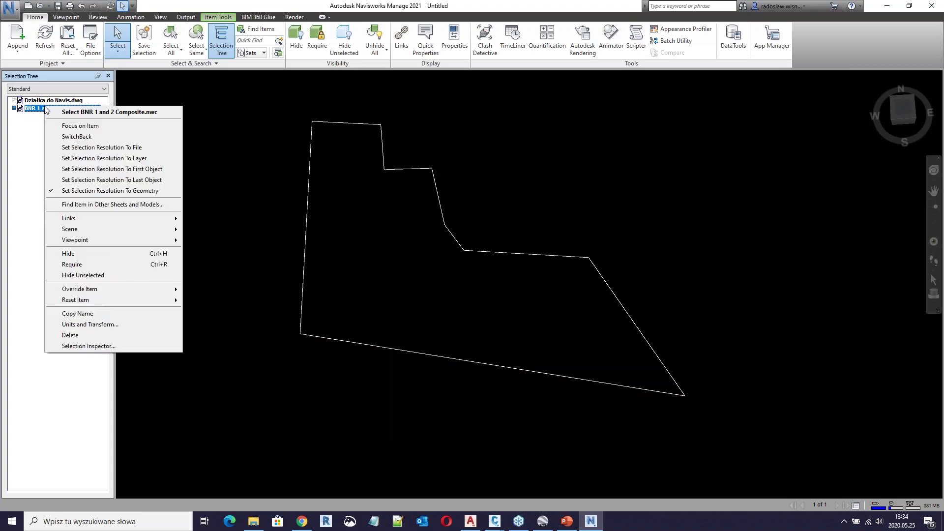
click(83, 127)
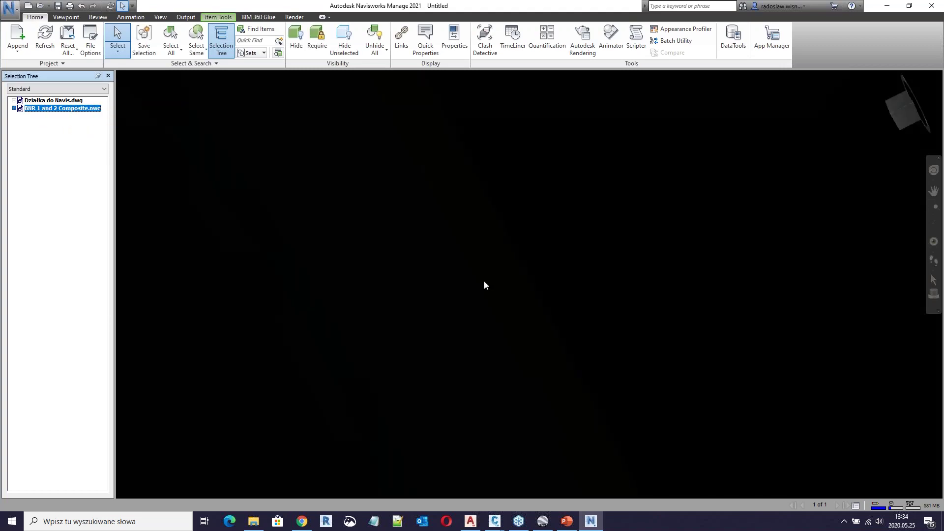
mouse_move(591, 266)
shift+middle_down()
mouse_move(604, 239)
mouse_move(606, 268)
mouse_move(540, 277)
mouse_move(481, 262)
mouse_move(626, 286)
mouse_move(616, 265)
mouse_move(656, 207)
mouse_move(592, 123)
mouse_move(592, 190)
mouse_move(569, 323)
mouse_move(516, 295)
shift+middle_up()
scroll(590, 284, up, 1)
scroll(497, 286, up, 1)
key(Escape)
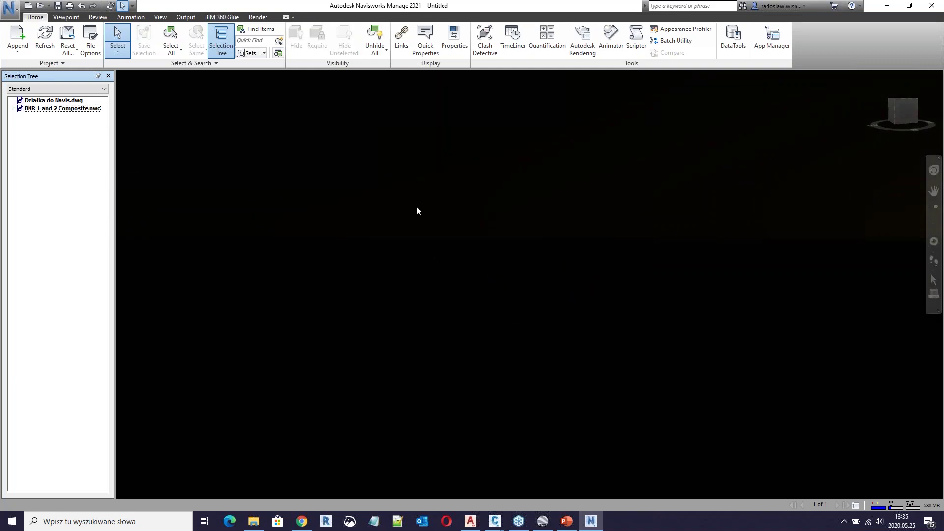
click(74, 102)
right_click(74, 101)
click(132, 104)
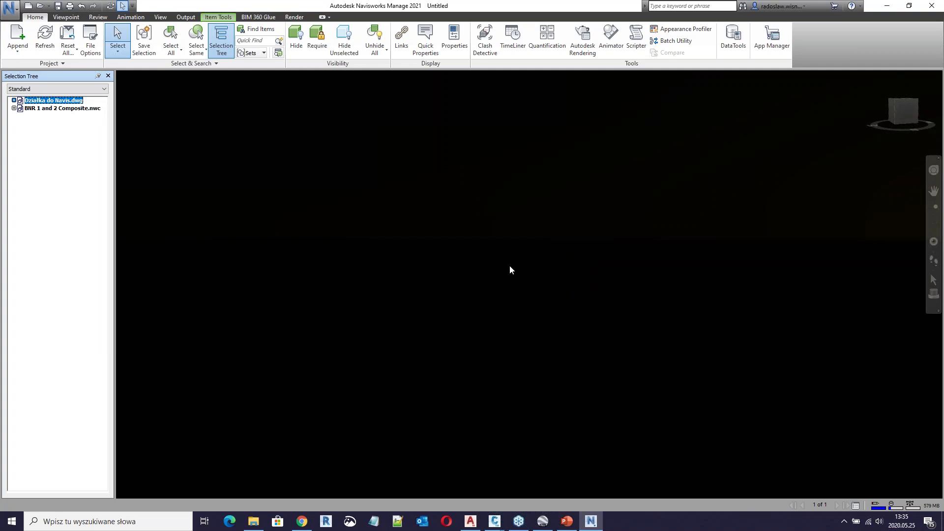
mouse_move(518, 285)
shift+middle_down()
mouse_move(462, 314)
mouse_move(440, 278)
shift+middle_up()
- Delete BNR 1 and 2 Composite.nwc from the scene
click(54, 108)
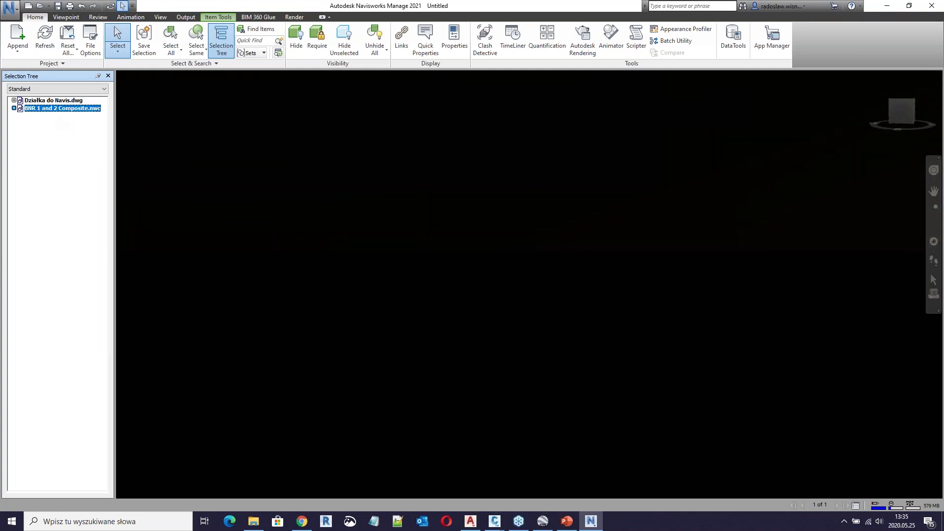
right_click(53, 109)
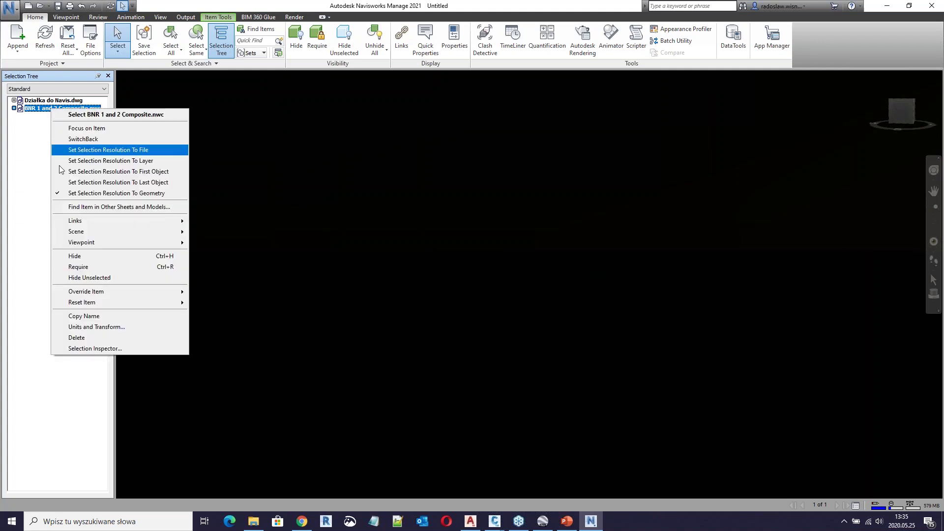
click(100, 338)
click(504, 297)
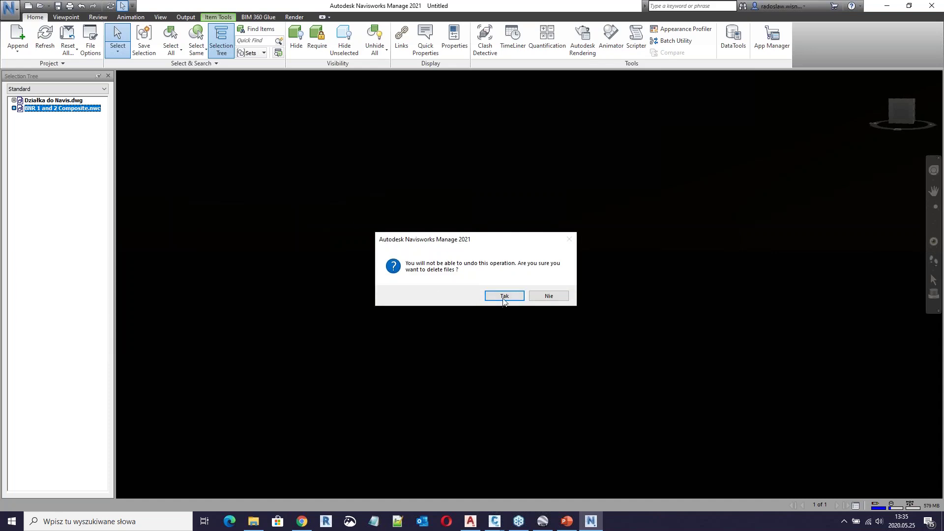
- Move the Działka do Navis.dwg parcel by -184 m in Z
right_click(59, 101)
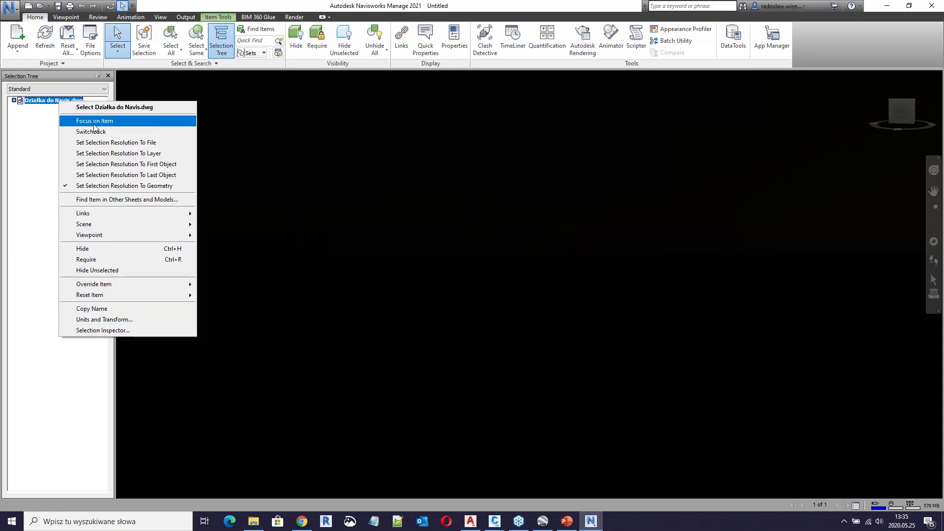
click(443, 271)
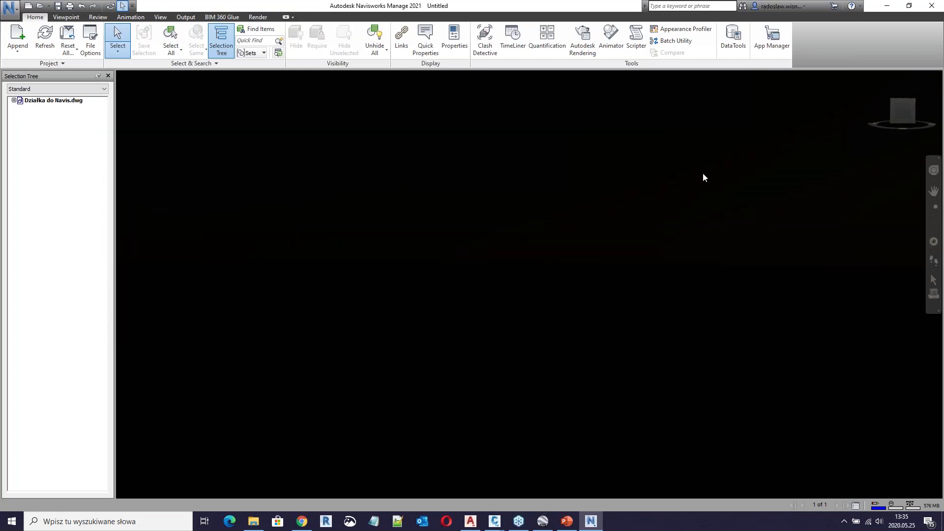
click(906, 101)
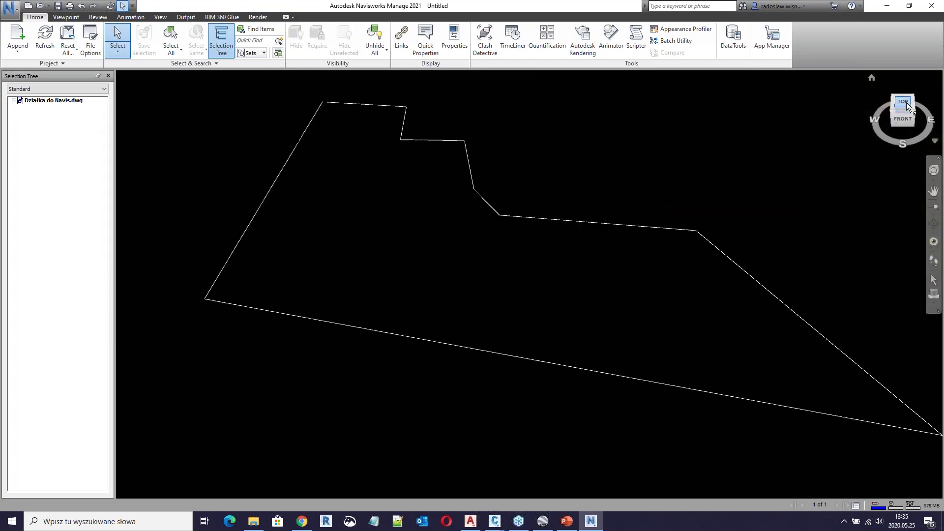
shift+middle_drag(698, 192, 485, 356)
click(69, 103)
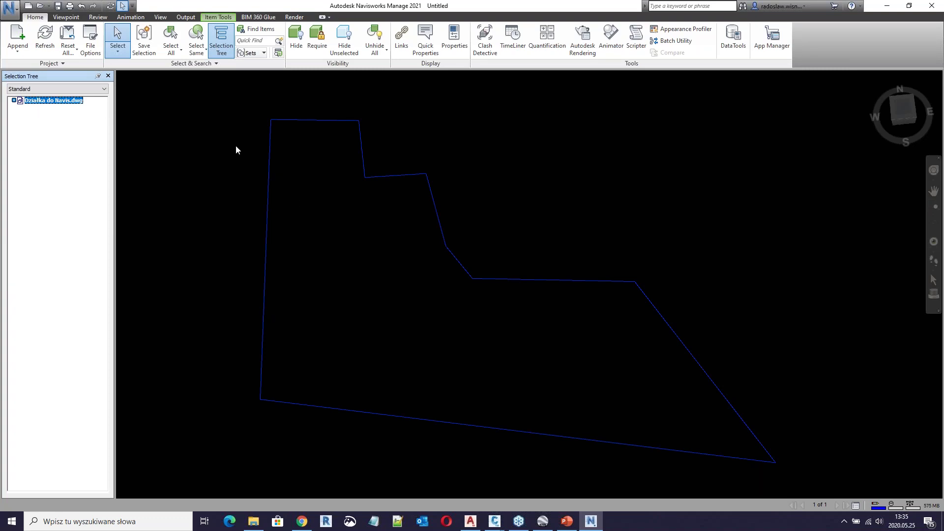
click(218, 18)
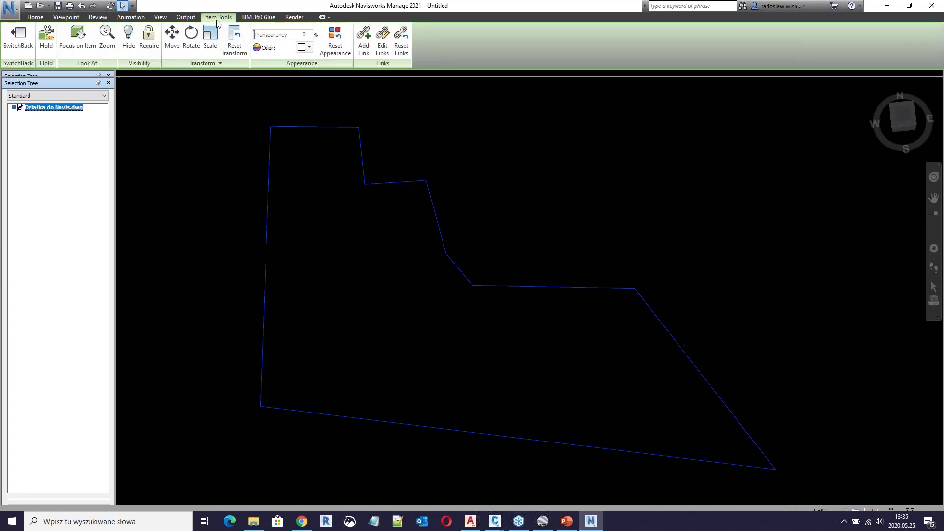
click(175, 44)
click(212, 64)
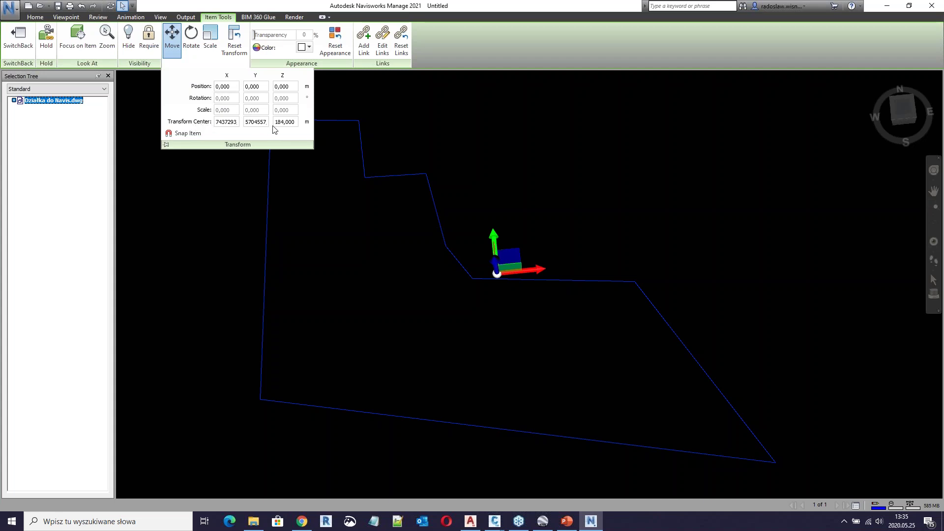
click(294, 123)
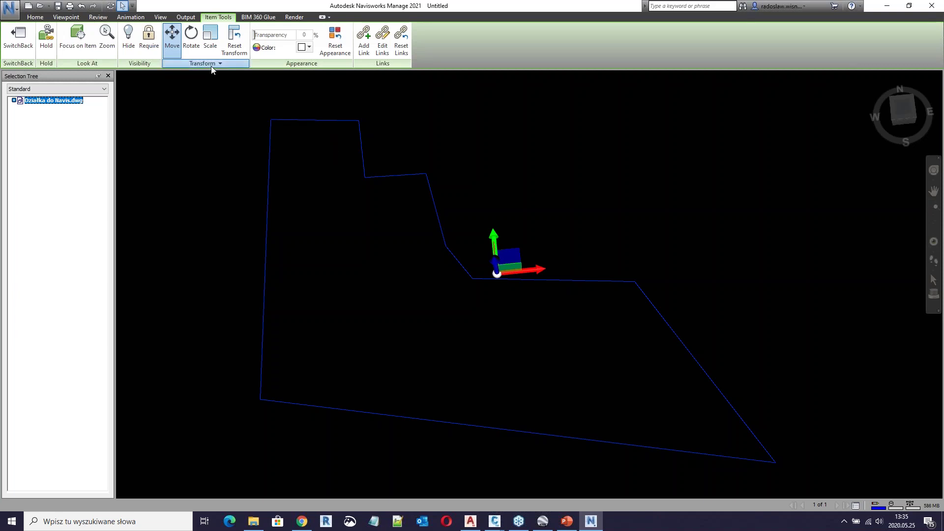
click(212, 66)
click(289, 87)
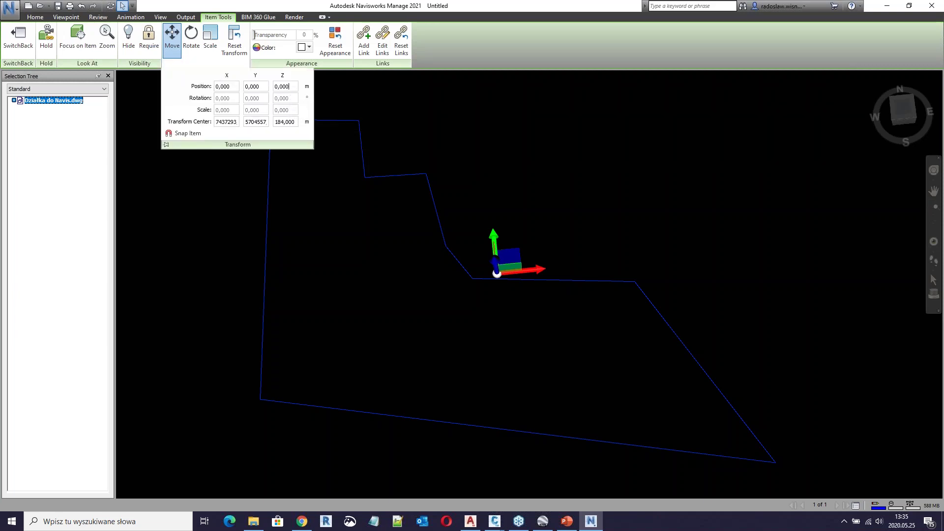
text(-184)
key(Return)
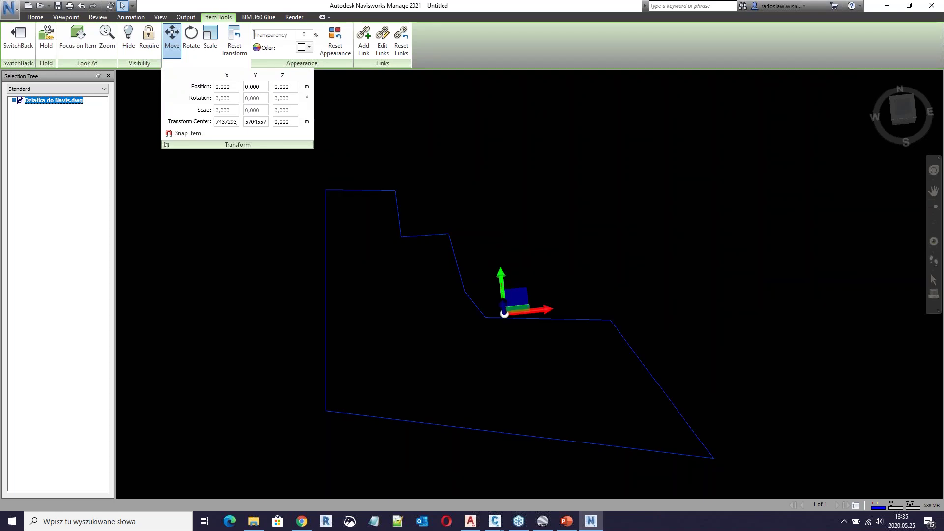
- Move the parcel in Y by the negative of its transform centre Y value, -5704557,453 m
drag(259, 125, 259, 132)
right_click(260, 127)
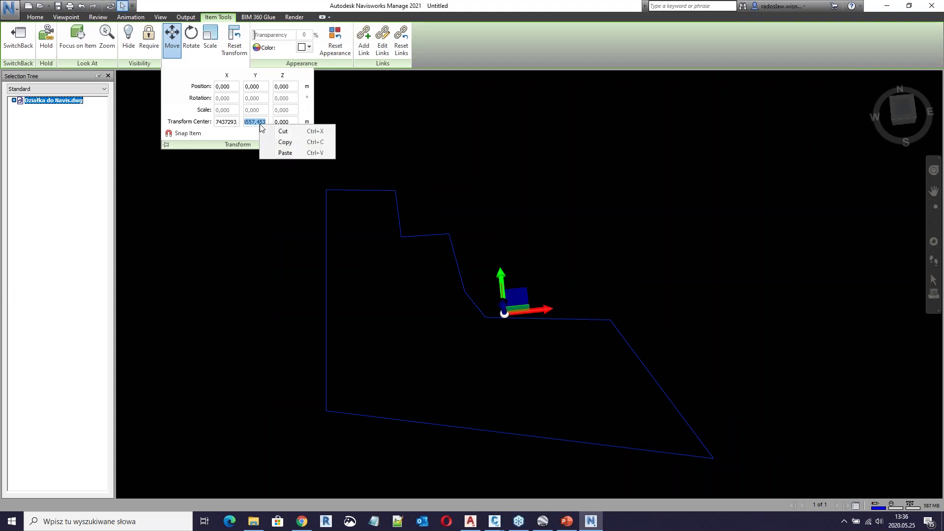
click(262, 94)
click(261, 87)
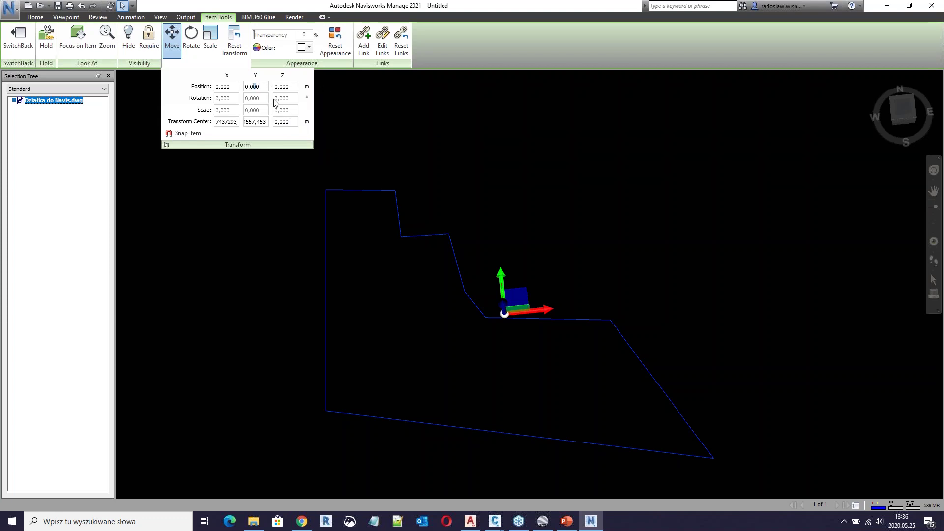
key(BackSpace)
key(BackSpace)
key(BackSpace)
text(-)
key(ctrl+v)
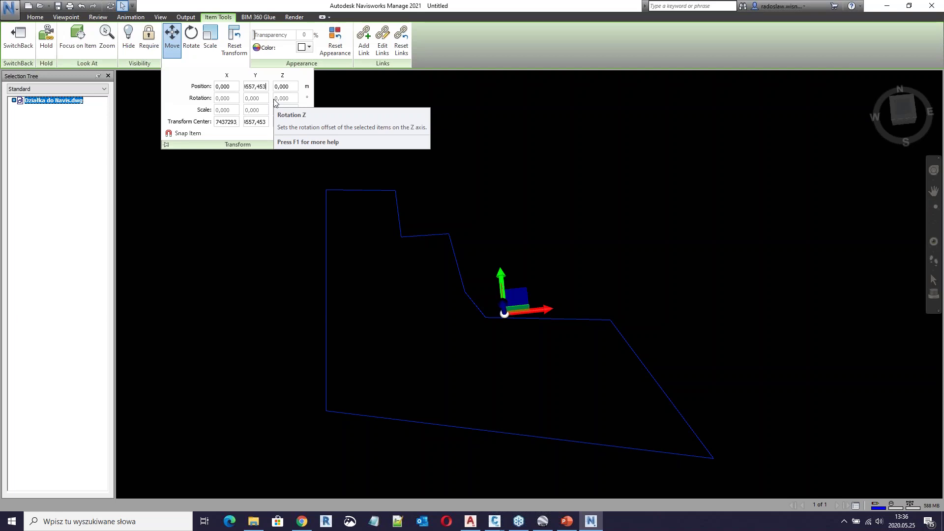
key(Return)
- Move the parcel in X by the negative of its full transform centre X value, -7437293,287 m
click(219, 124)
double_click(229, 125)
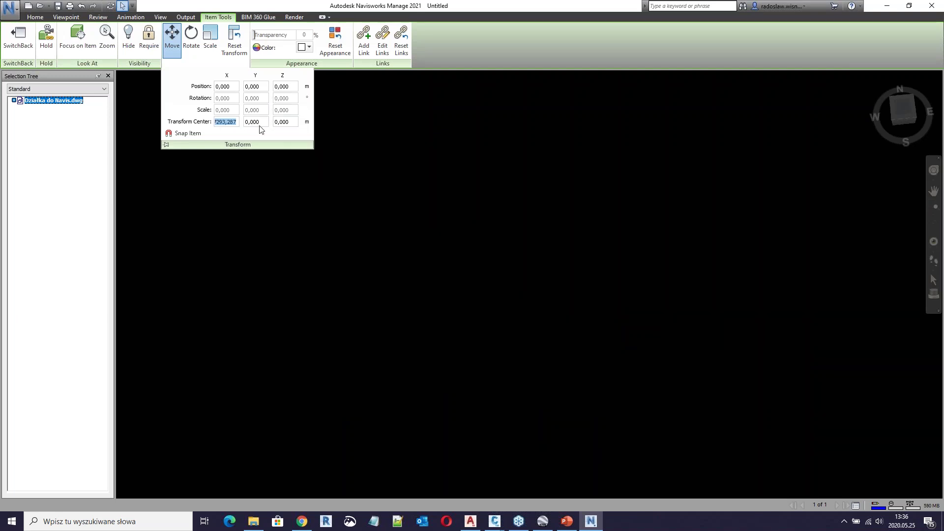
right_click(232, 128)
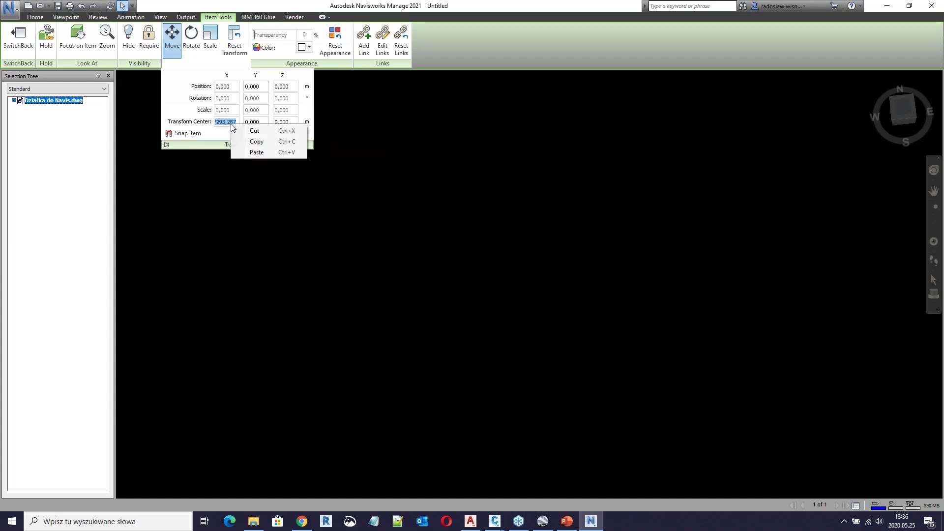
click(260, 143)
click(234, 87)
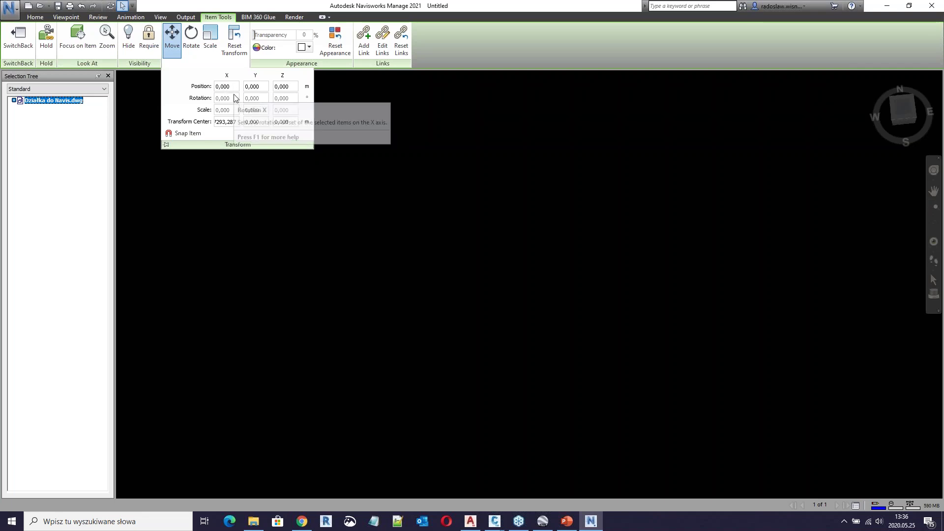
click(226, 121)
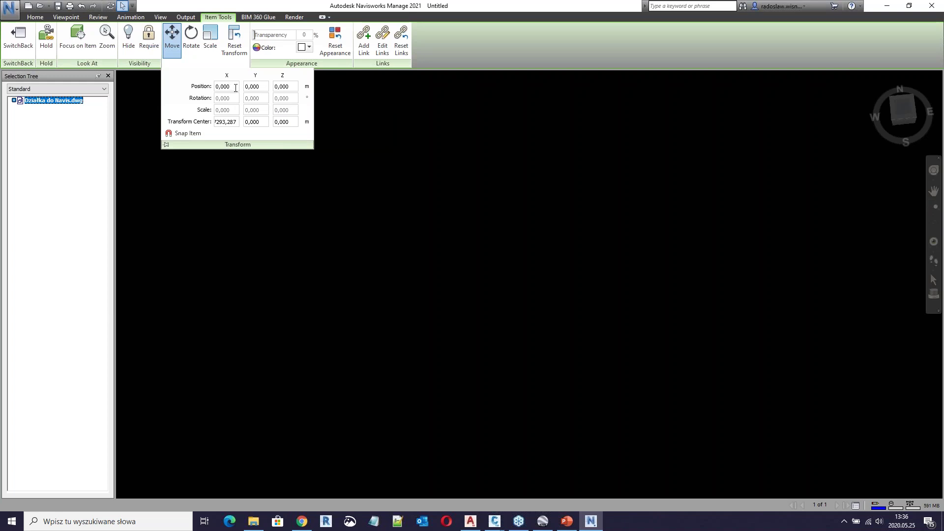
drag(236, 121, 201, 128)
right_click(227, 123)
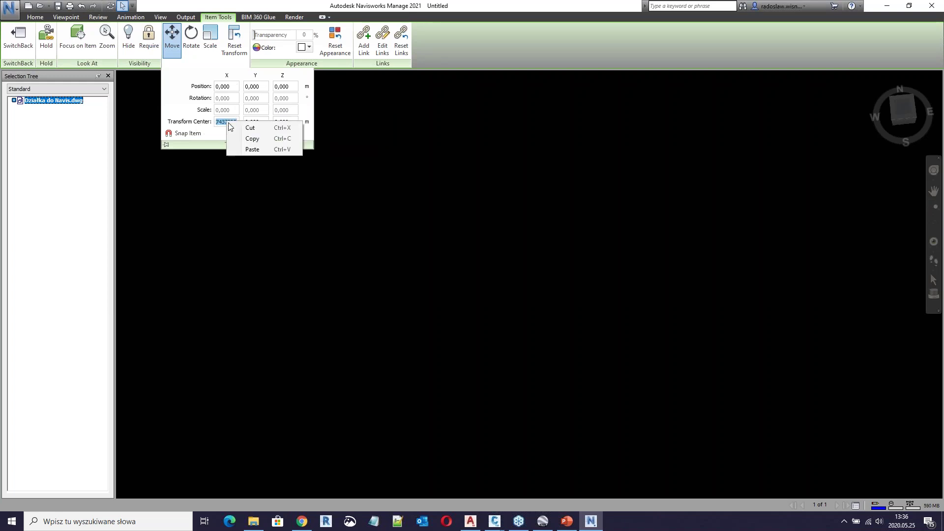
click(241, 138)
click(230, 88)
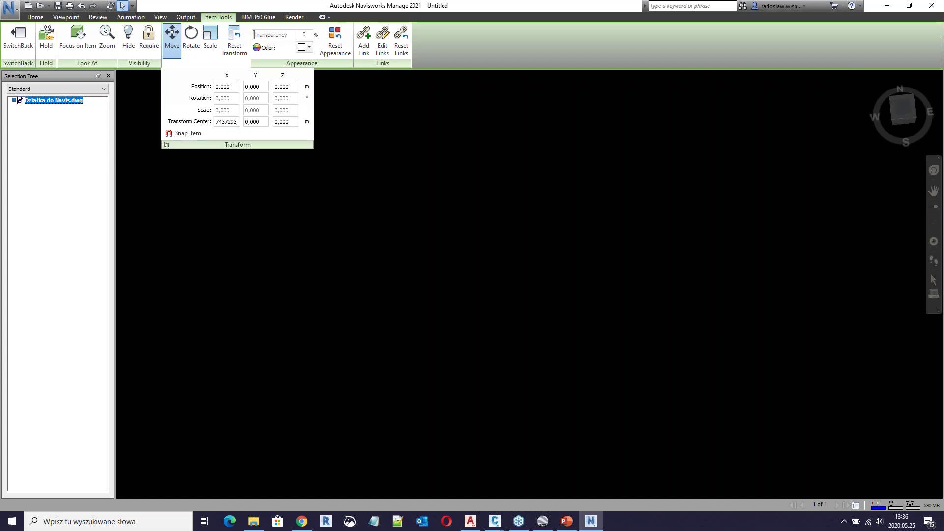
double_click(233, 86)
drag(233, 86, 217, 91)
key(BackSpace)
text(-)
key(ctrl+v)
key(Return)
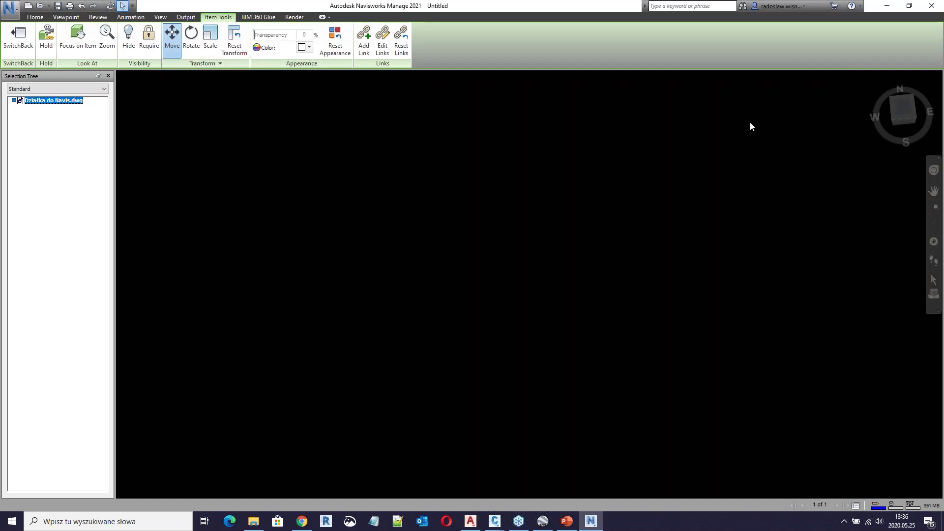
- Focus the view on the Działka do Navis.dwg parcel and examine its outline from the top, oriented north up
right_click(79, 102)
click(121, 123)
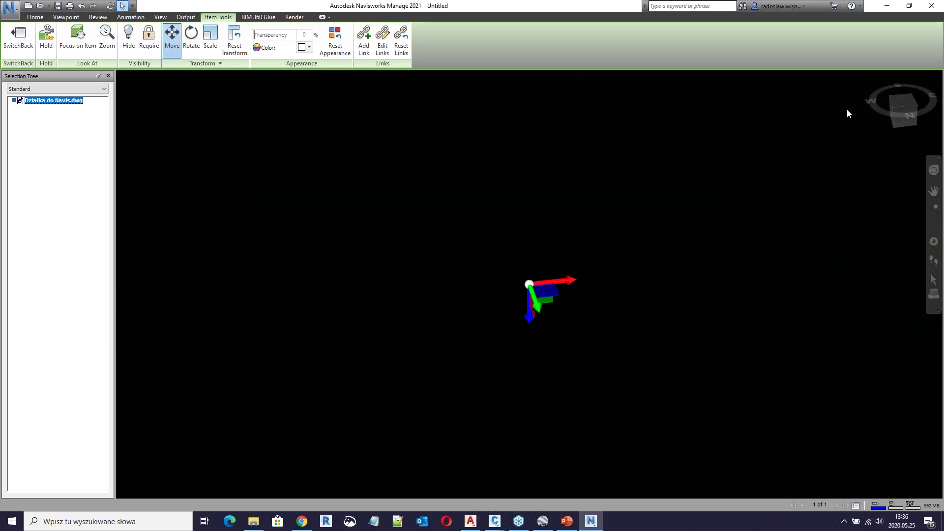
click(904, 129)
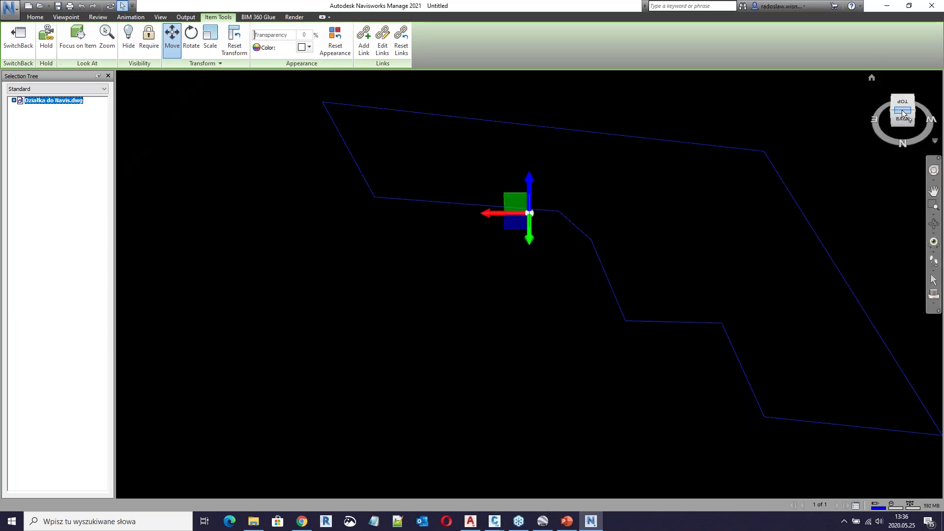
click(905, 104)
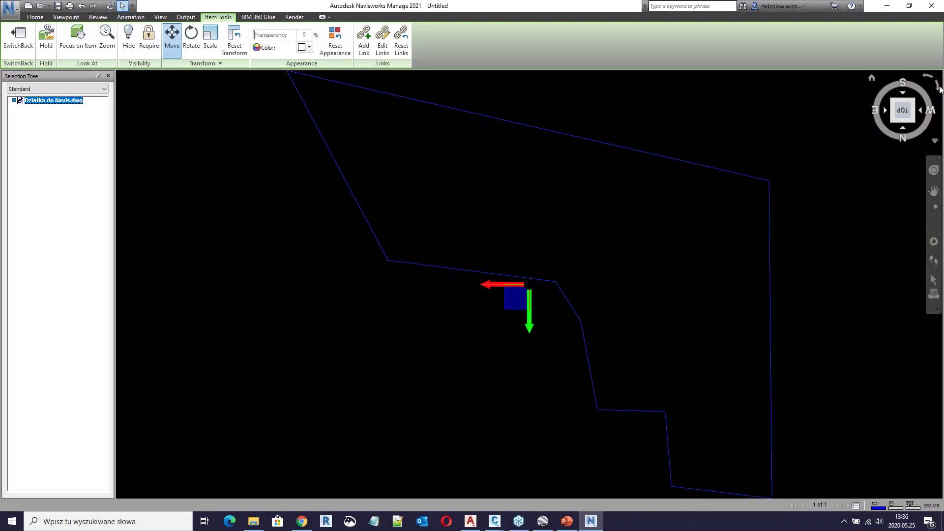
click(938, 86)
click(937, 85)
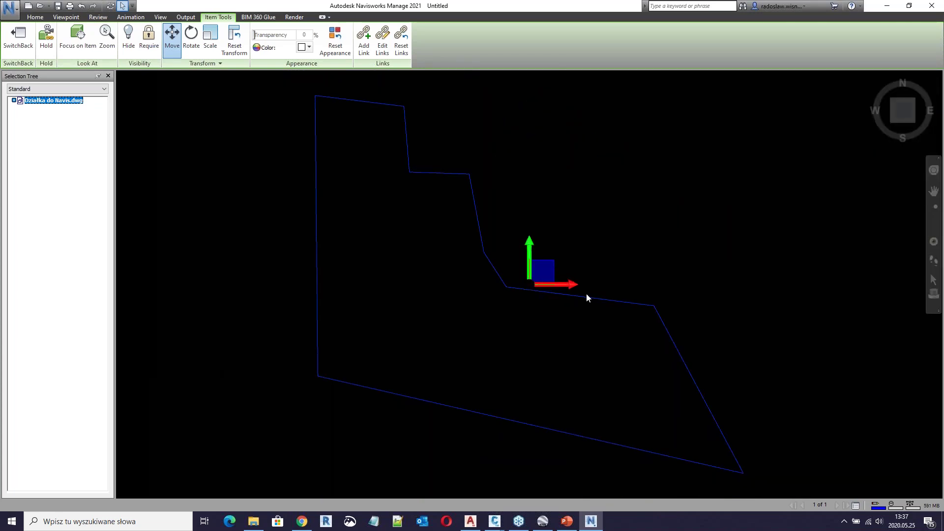
shift+middle_drag(611, 383, 475, 208)
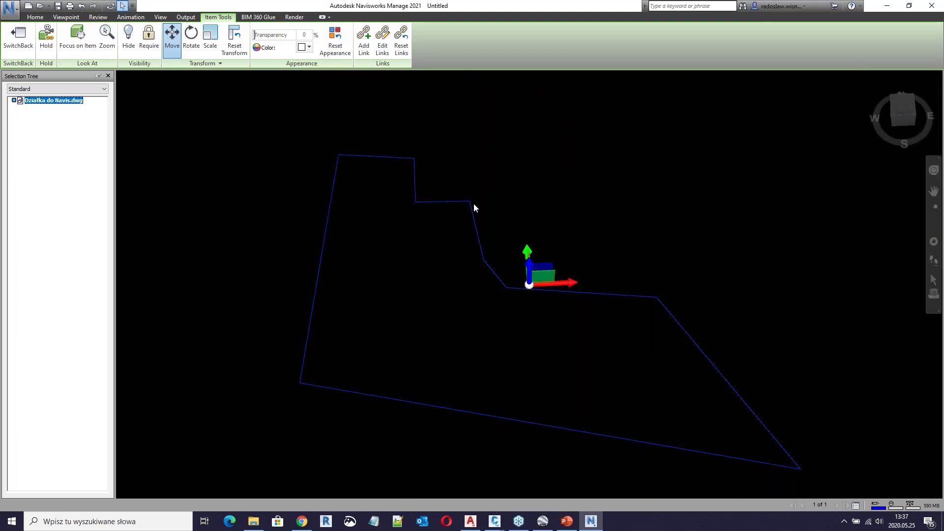
click(353, 288)
mouse_move(353, 288)
shift+middle_down()
mouse_move(397, 293)
mouse_move(377, 299)
mouse_move(432, 320)
mouse_move(422, 278)
shift+middle_up()
- Append BNR 1 and 2 Composite.nwc from the modele 3D folder to the scene
click(16, 36)
click(433, 210)
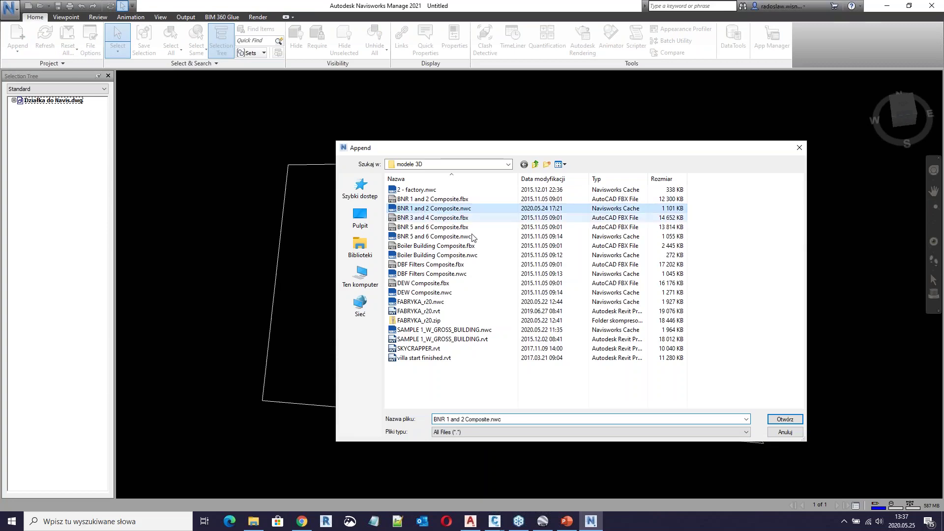
click(792, 421)
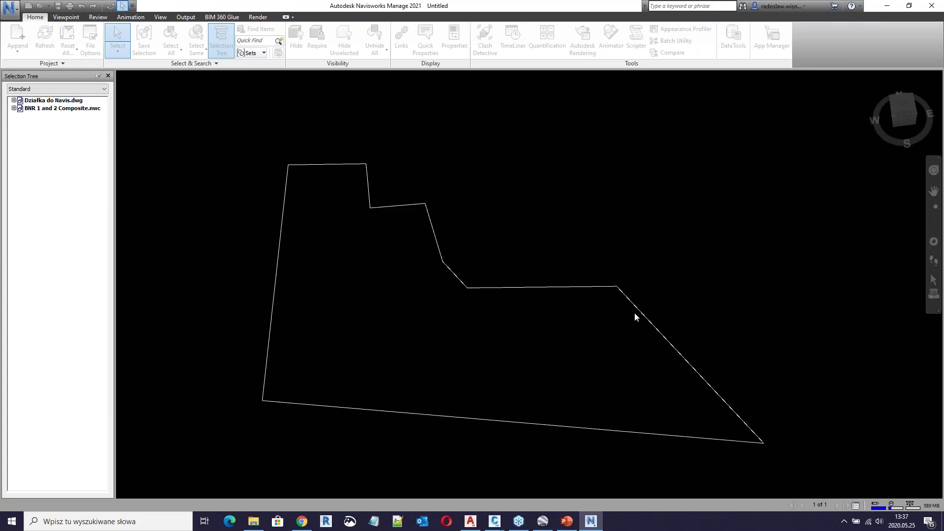
shift+middle_drag(481, 350, 685, 209)
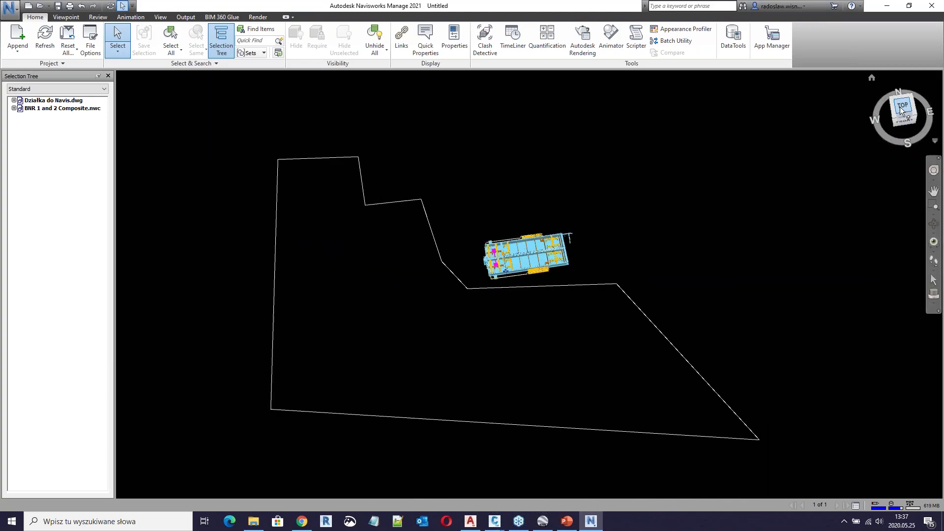
- Move the BNR 1 and 2 Composite.nwc model freehand in the horizontal plane to a spot inside the parcel boundary
click(892, 120)
middle_drag(561, 346, 494, 320)
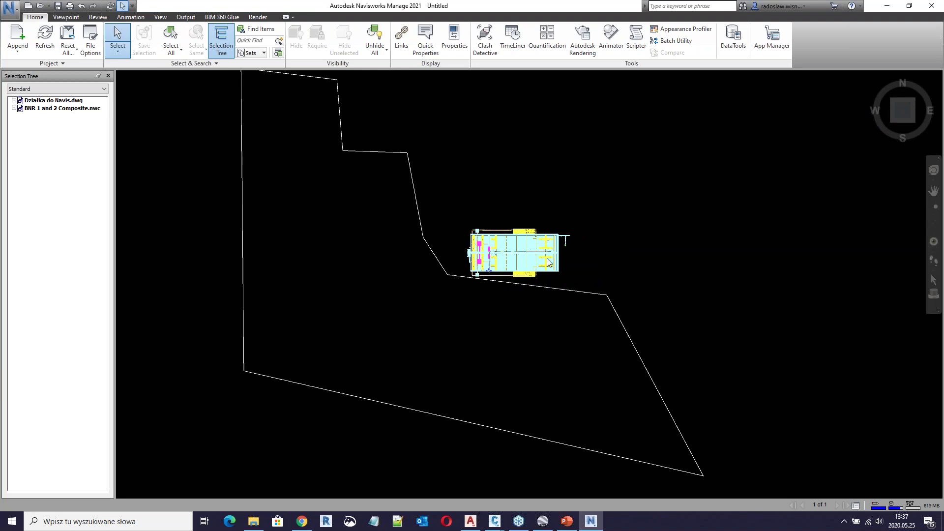
scroll(551, 244, up, 3)
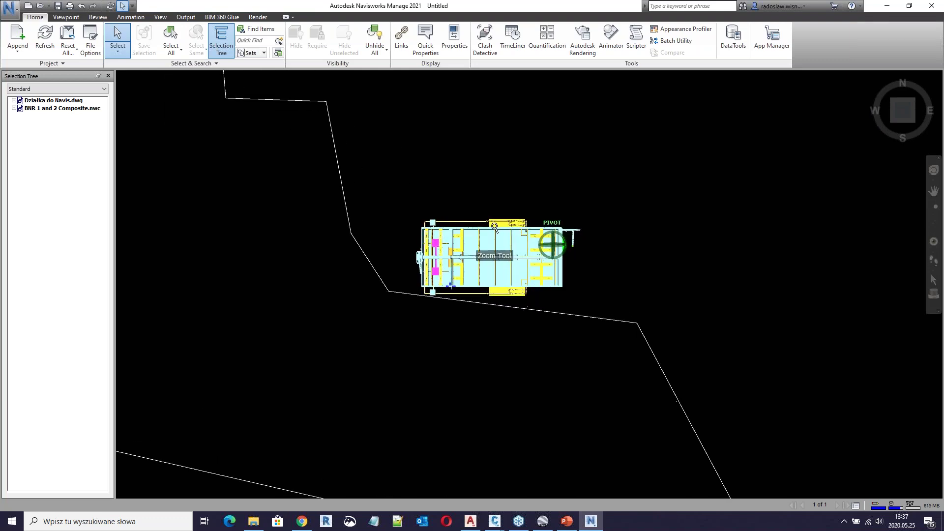
click(507, 220)
key(Escape)
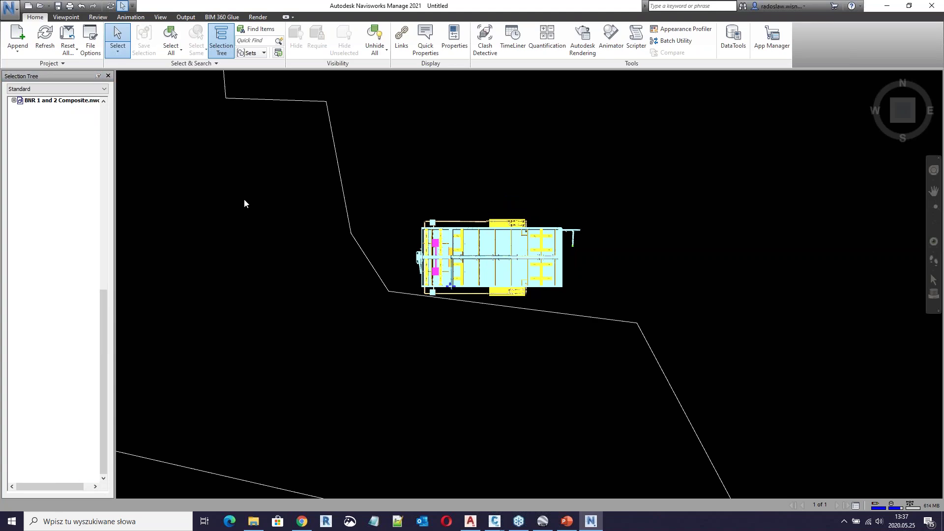
click(59, 100)
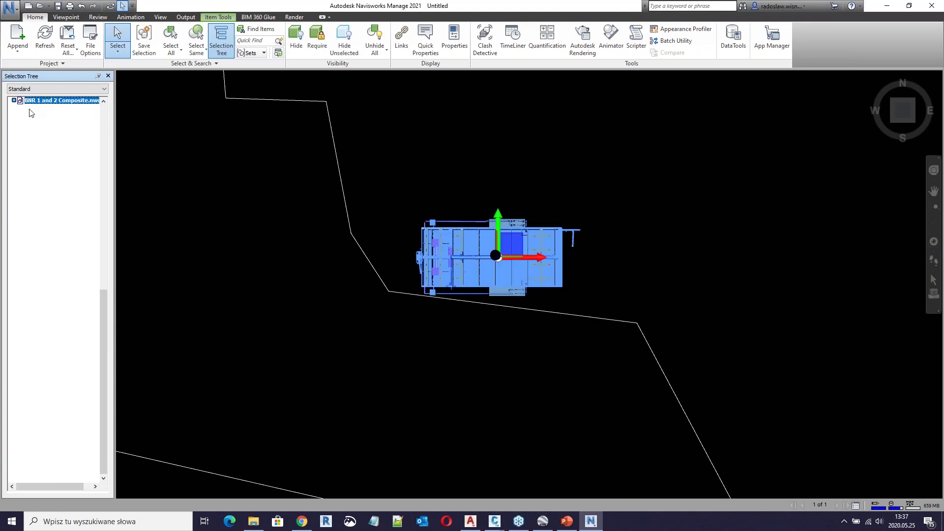
click(39, 88)
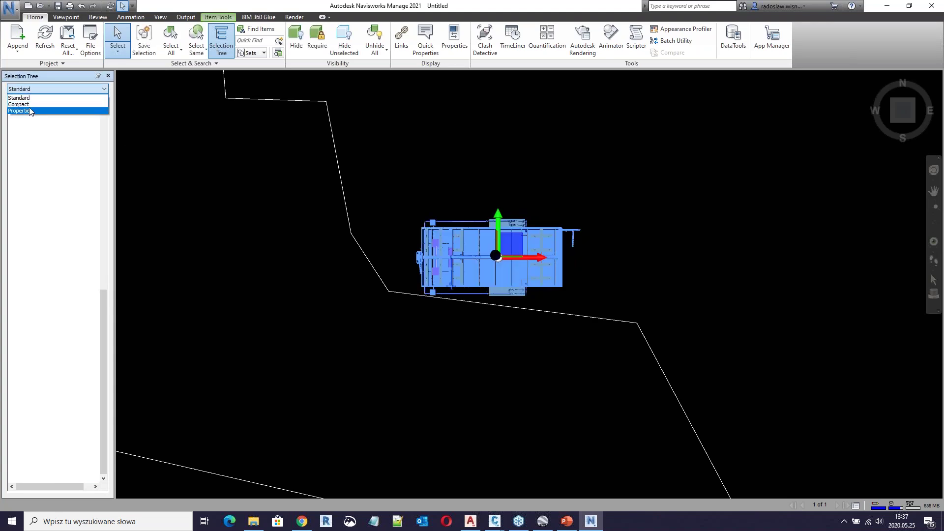
click(57, 143)
click(44, 100)
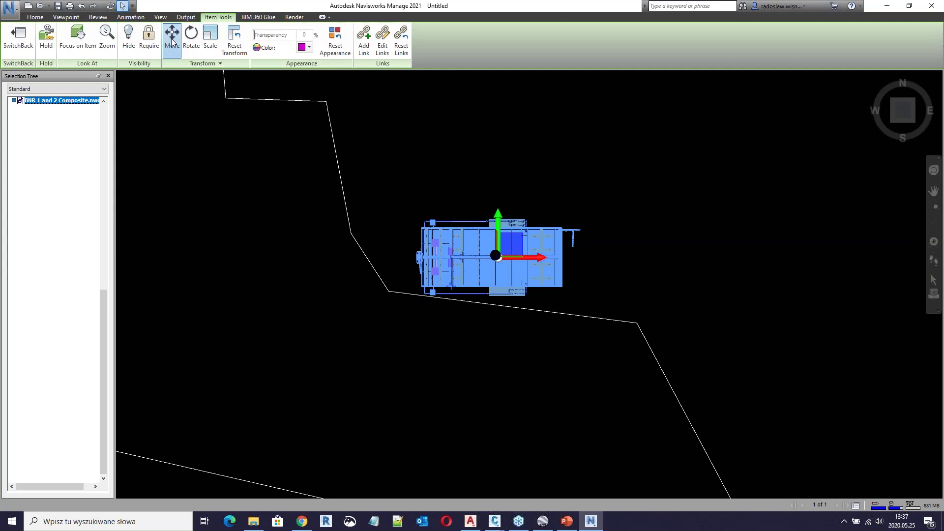
click(172, 40)
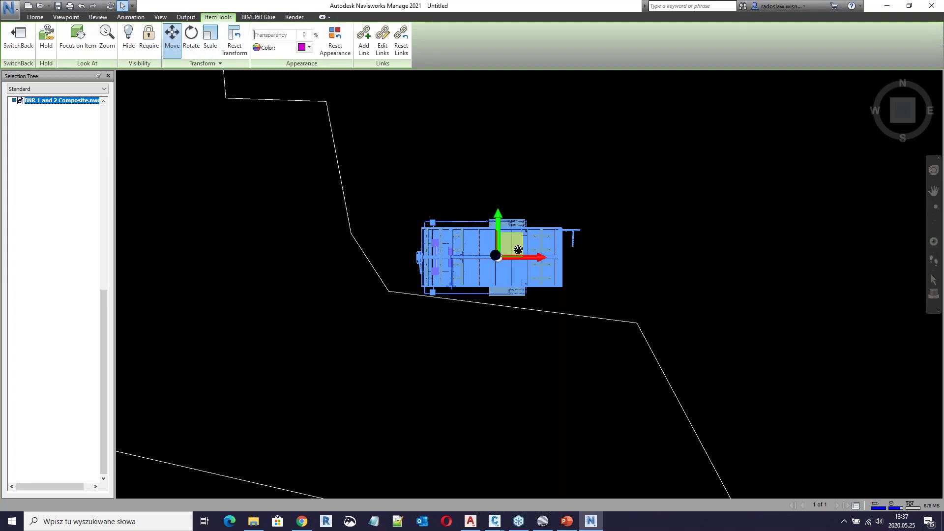
drag(512, 264, 430, 402)
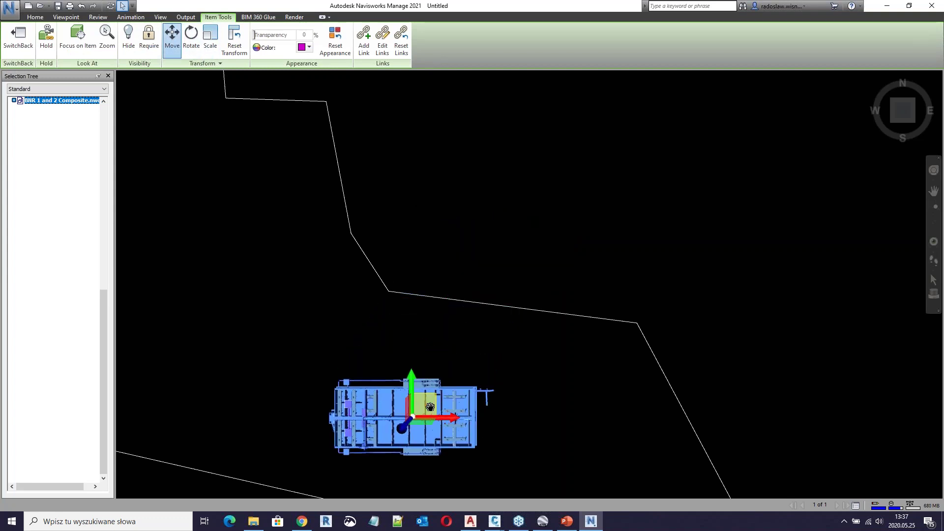
middle_drag(539, 356, 575, 212)
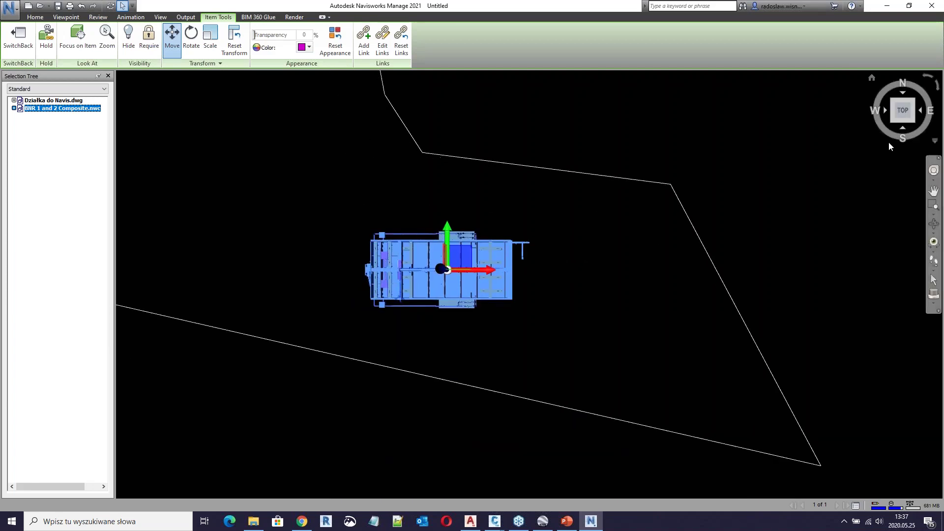
- Lower the BNR 1 and 2 Composite.nwc model along Z in an orthogonal side view until its base rests on the parcel plane
click(903, 128)
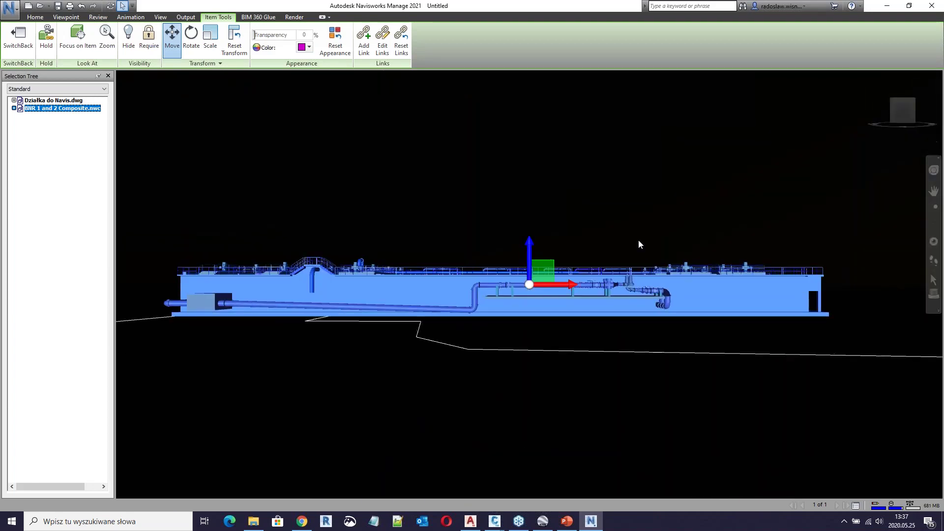
scroll(479, 233, down, 1)
scroll(593, 230, down, 1)
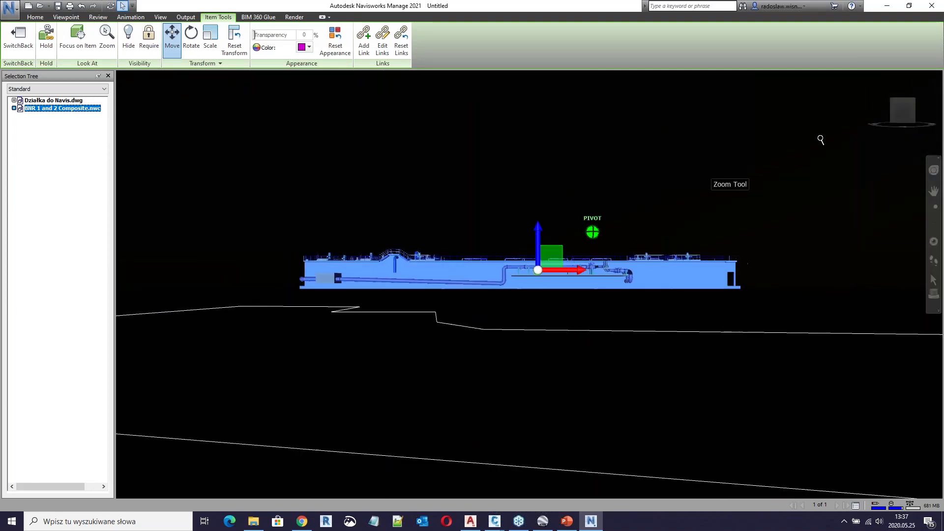
right_click(903, 110)
click(817, 148)
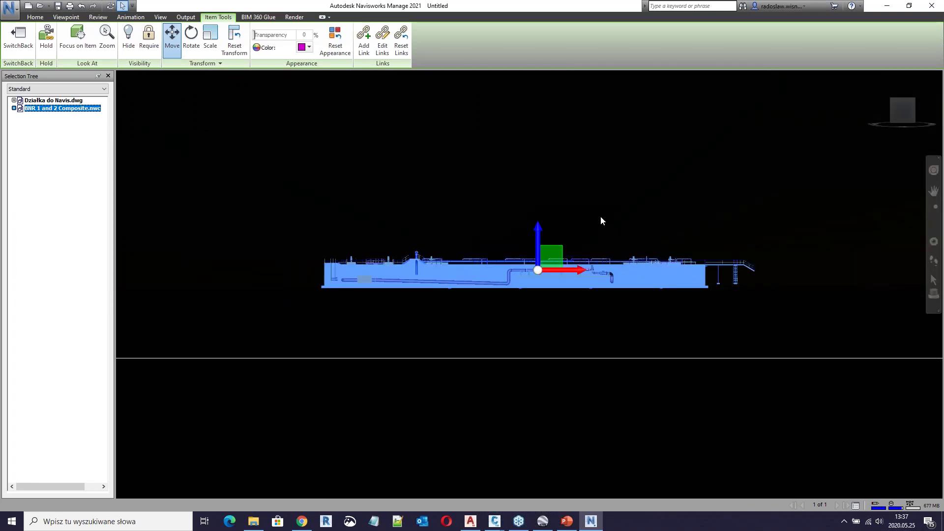
middle_drag(651, 190, 510, 173)
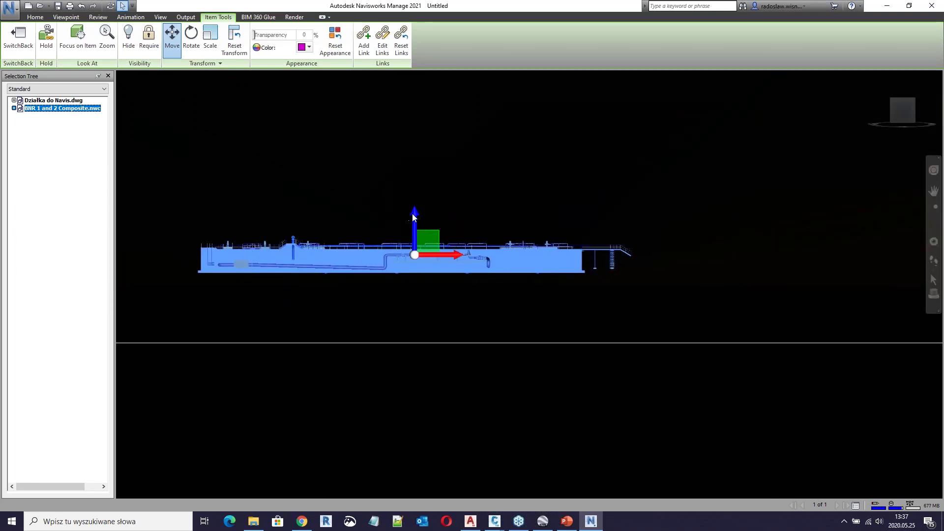
drag(415, 212, 410, 285)
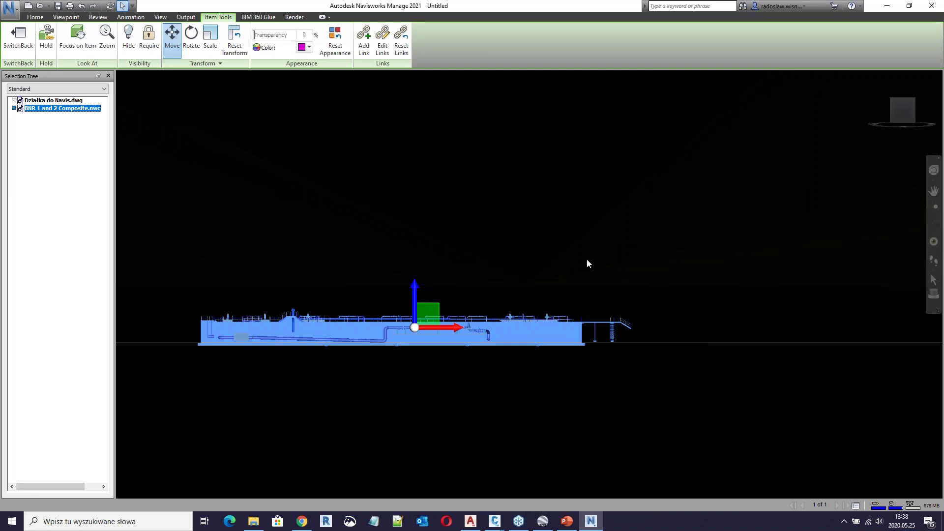
- Deselect the model and examine its placement within the parcel boundary from several angles
click(514, 244)
mouse_move(530, 241)
shift+middle_down()
mouse_move(516, 274)
mouse_move(472, 315)
mouse_move(507, 275)
mouse_move(547, 265)
mouse_move(590, 320)
mouse_move(617, 297)
mouse_move(616, 315)
shift+middle_up()
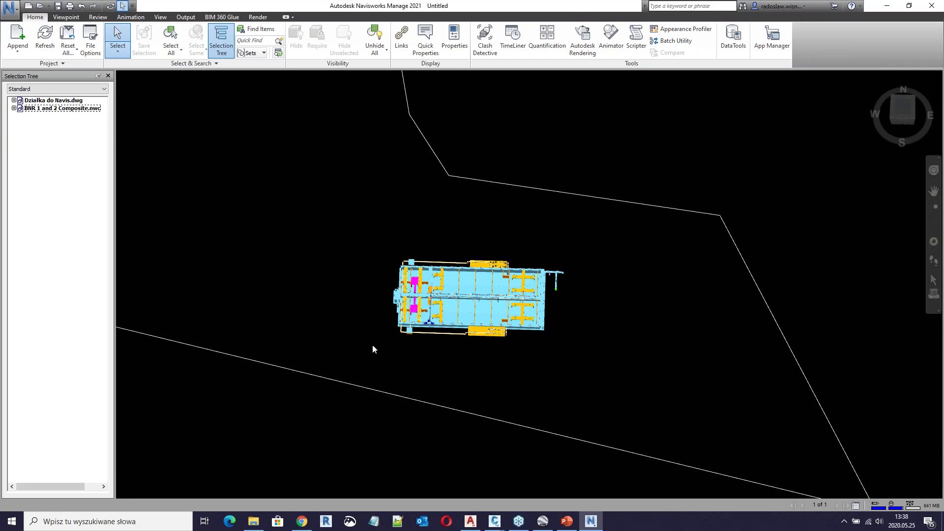
mouse_move(421, 372)
shift+middle_down()
mouse_move(445, 335)
mouse_move(424, 367)
mouse_move(427, 381)
mouse_move(426, 314)
mouse_move(416, 303)
mouse_move(416, 329)
shift+middle_up()
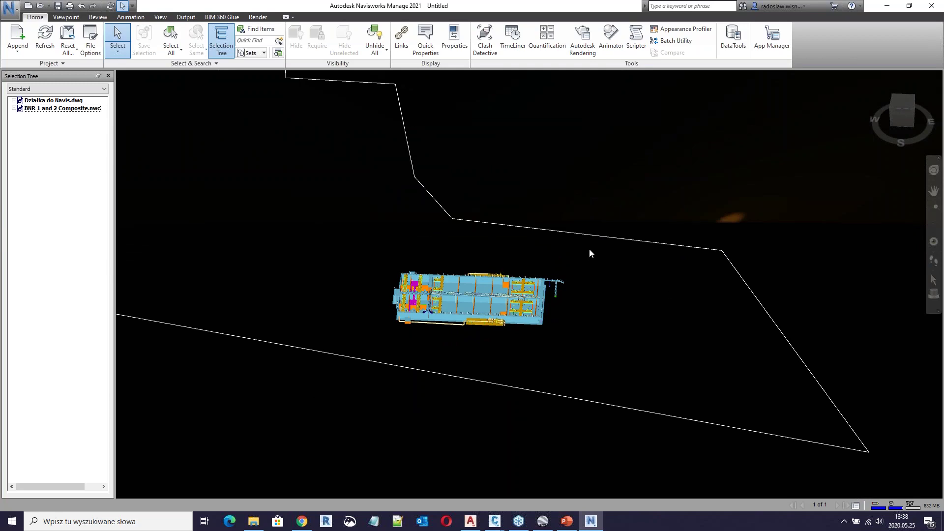
middle_drag(636, 349, 518, 325)
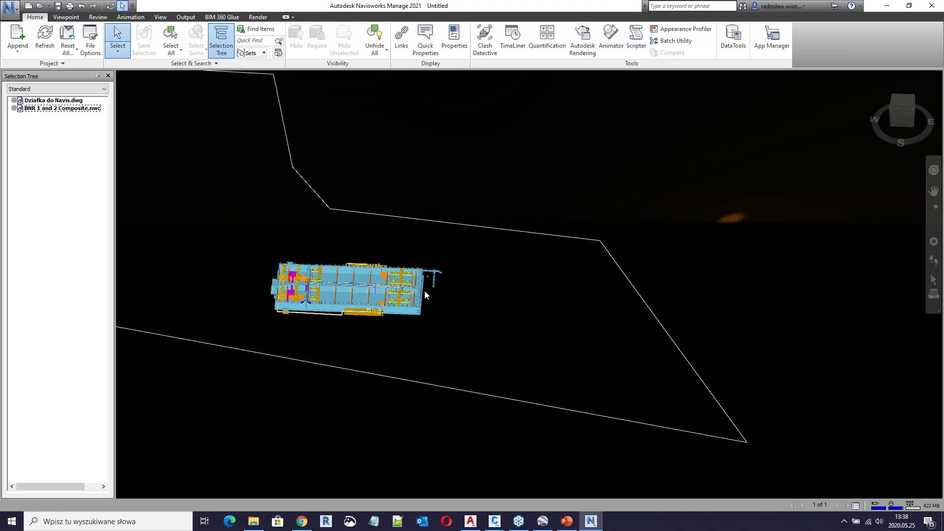
scroll(421, 319, up, 3)
scroll(423, 332, down, 5)
middle_drag(468, 348, 532, 387)
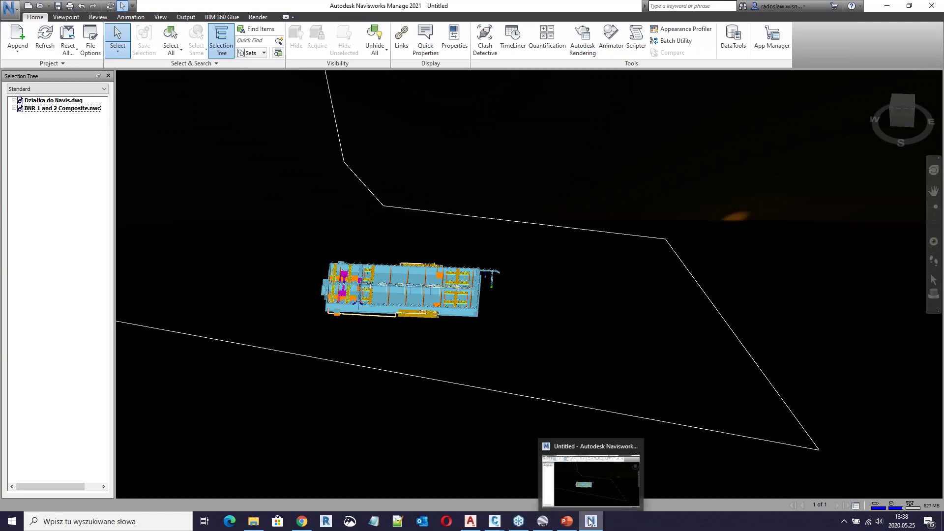
- Examine the origin coordinate settings of the Google Earth KML export and close them without exporting
click(10, 7)
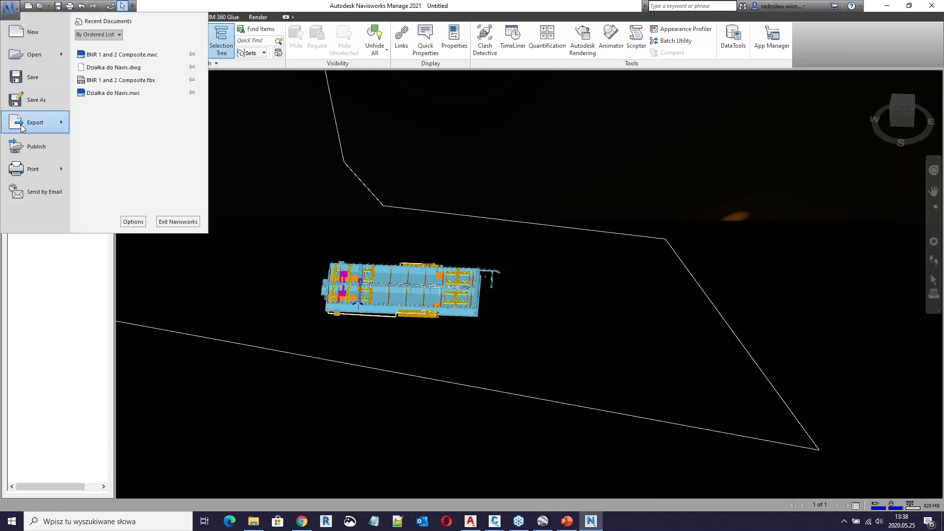
mouse_move(25, 124)
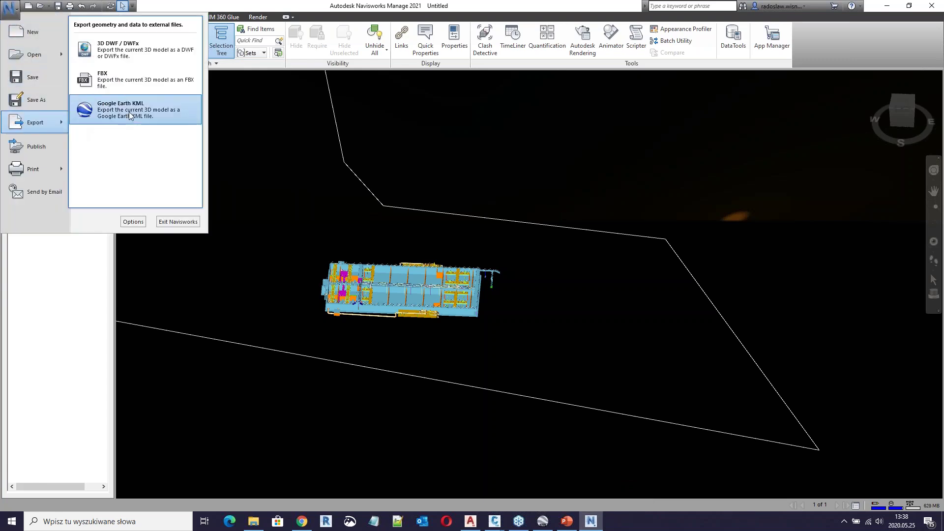
click(129, 111)
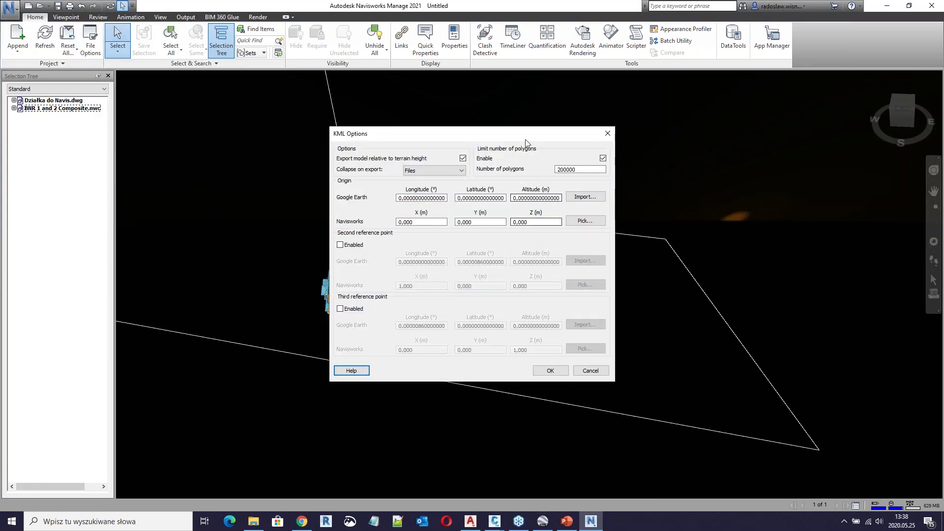
drag(560, 134, 586, 132)
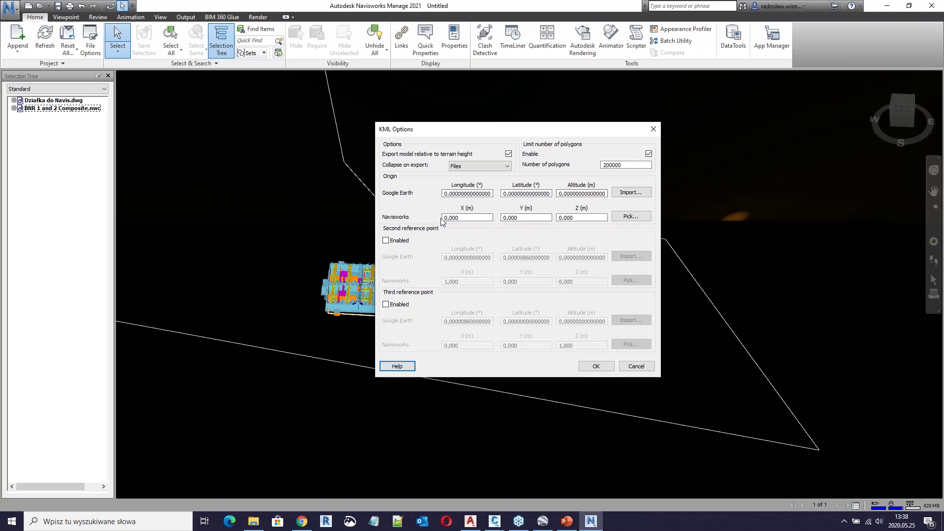
click(640, 368)
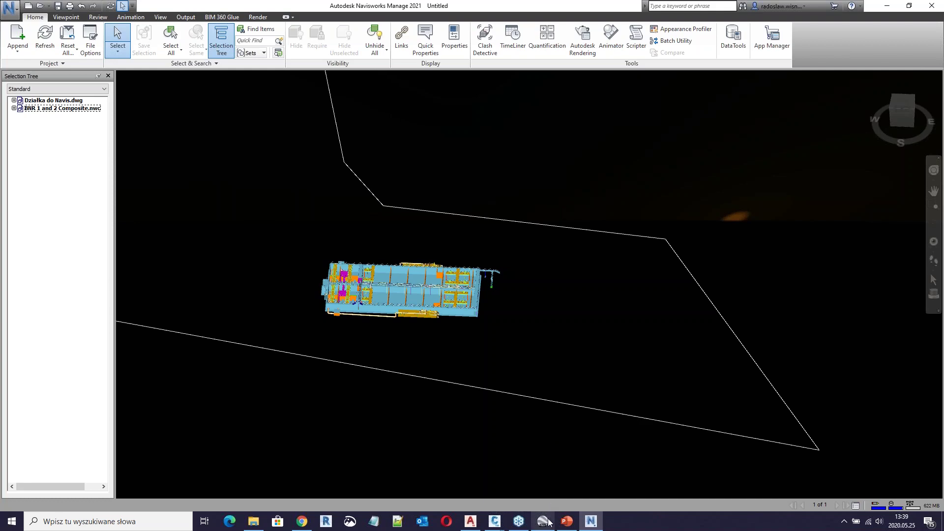
- Switch to Google Earth Pro and inspect the location of the kml_1 parcel outline under Działka GE
mouse_move(543, 520)
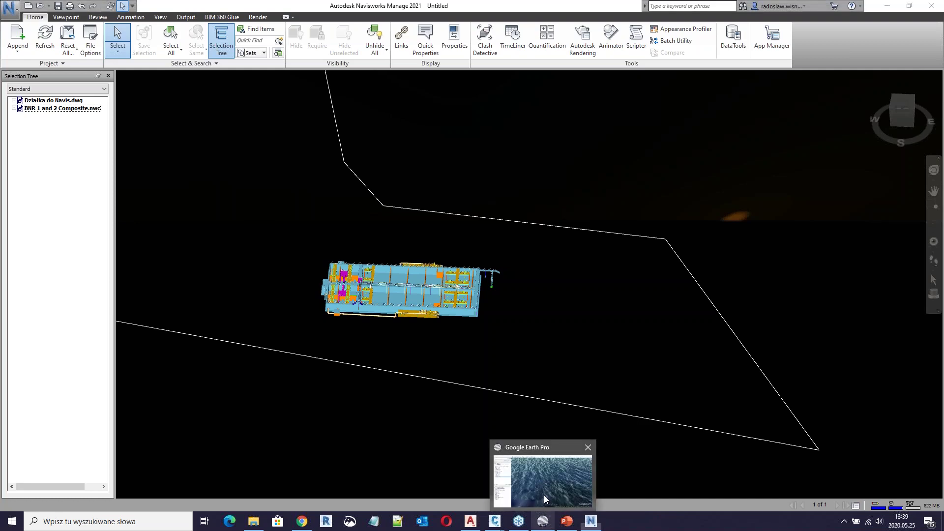
click(545, 499)
double_click(48, 158)
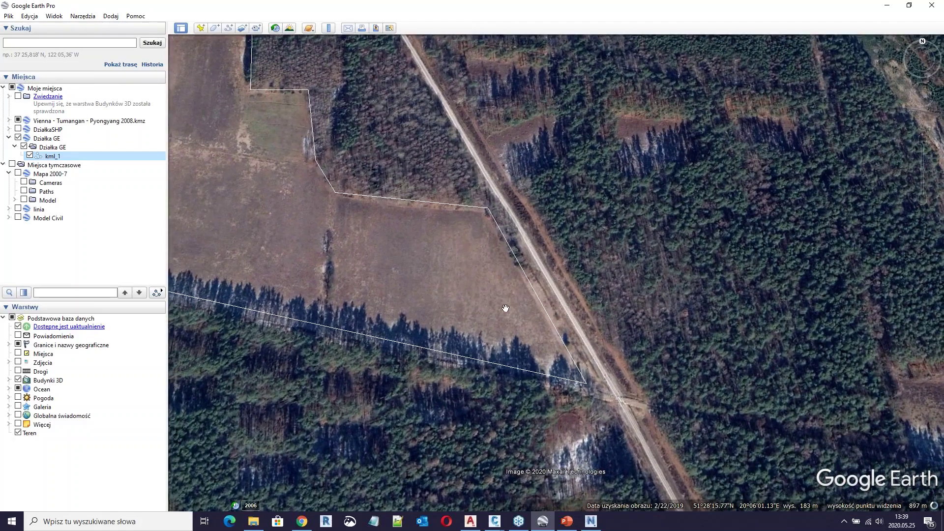
drag(506, 308, 485, 280)
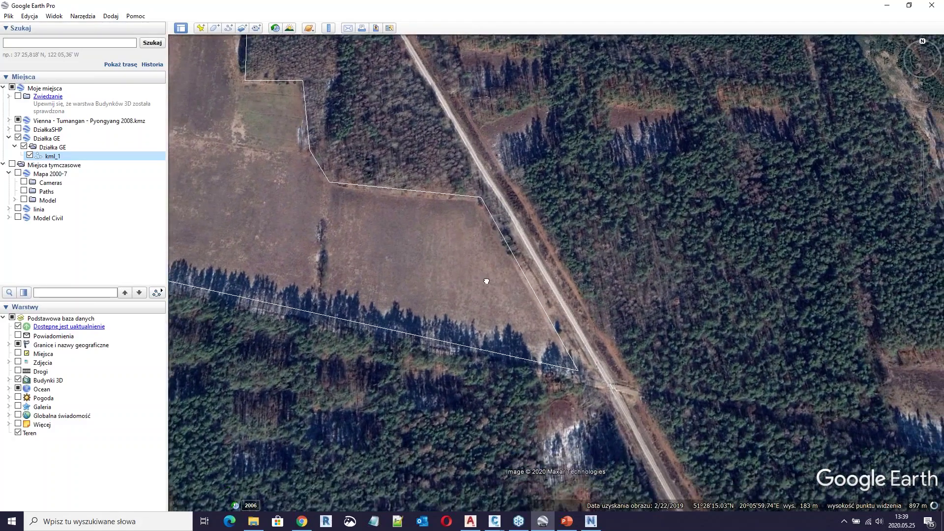
middle_drag(465, 289, 470, 170)
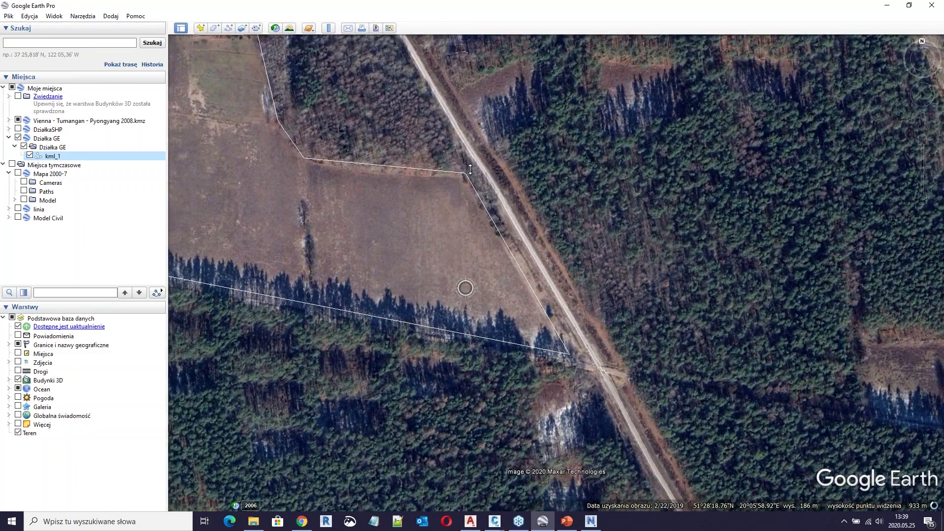
- Add a placemark named "Wspórzędne GE" at the south-eastern corner of the kml_1 parcel outline, beside the road
click(201, 28)
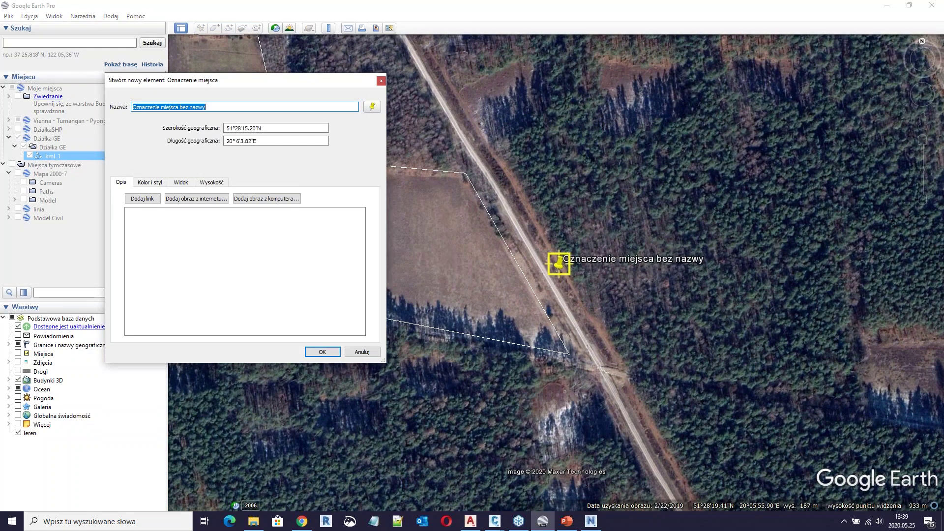
drag(559, 266, 570, 358)
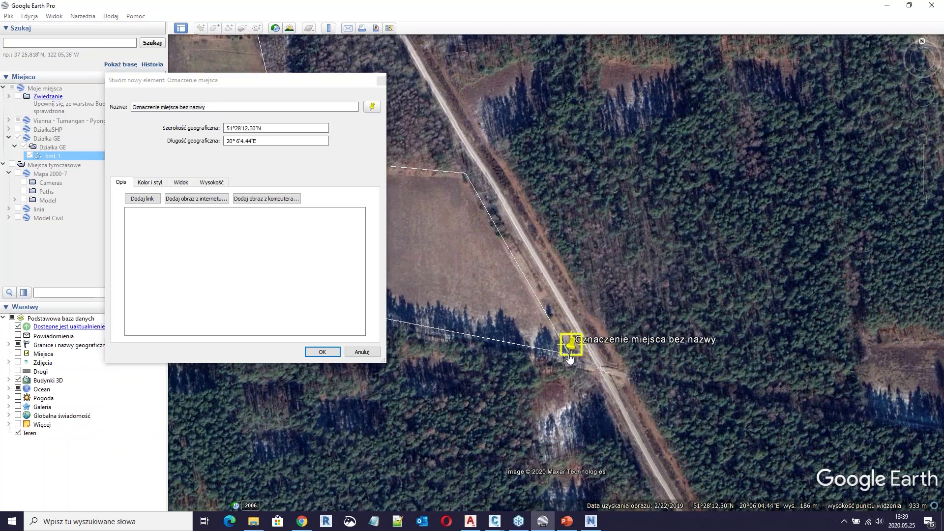
click(286, 160)
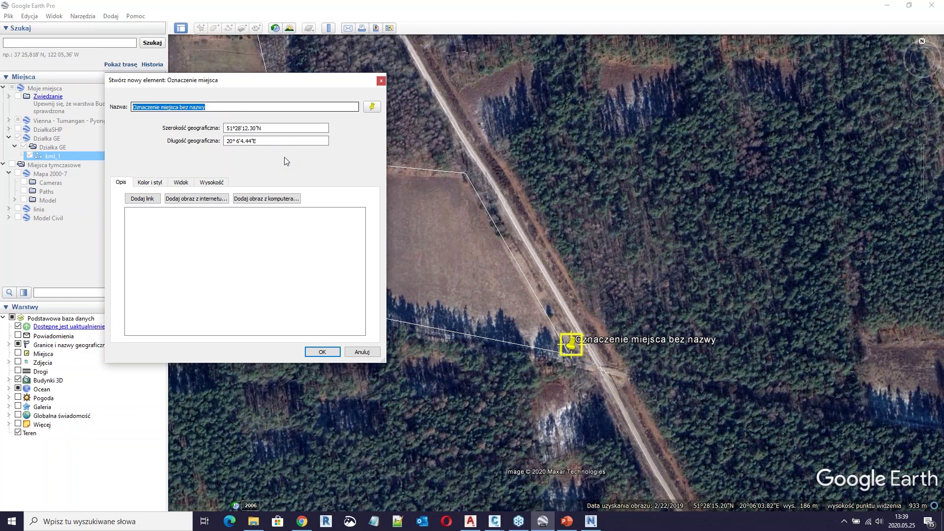
text(Wsol)
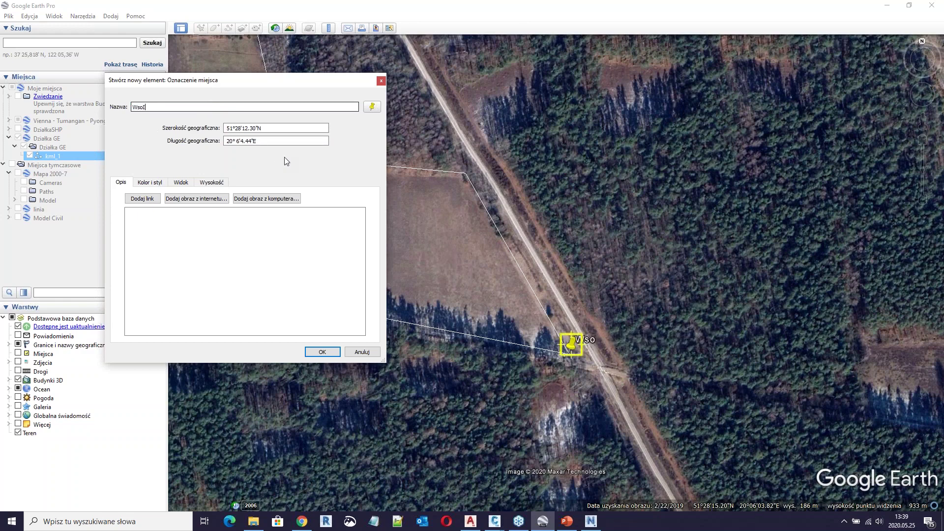
key(BackSpace)
key(BackSpace)
text(półrzędne GE)
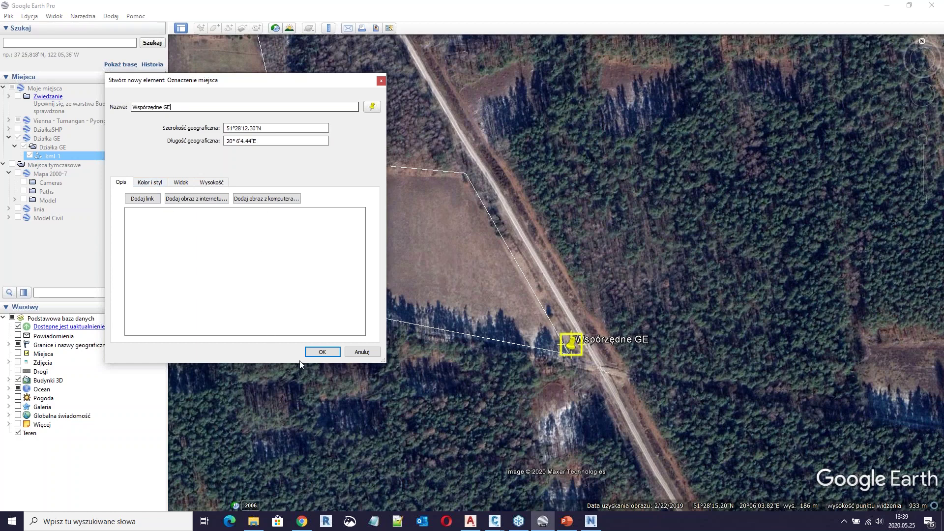
click(322, 352)
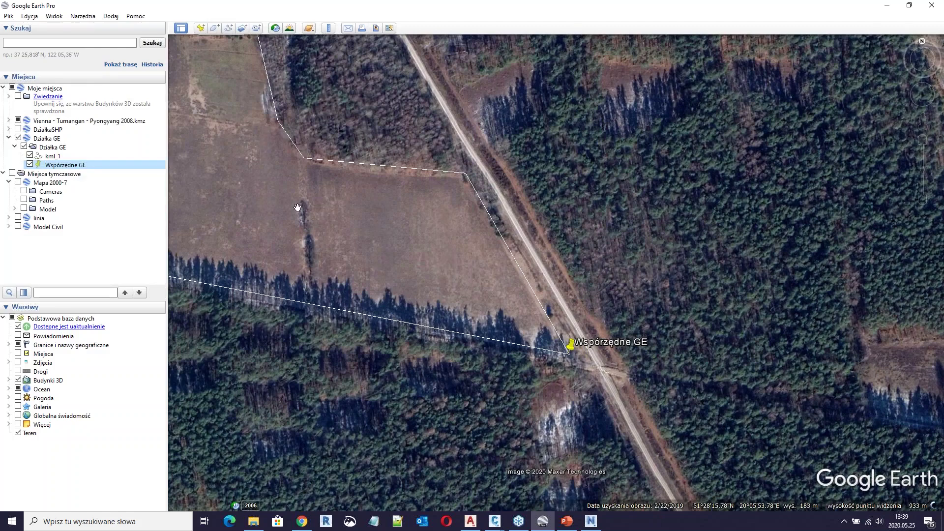
- Save the Wspórzędne GE placemark as Wspórzędne GE.kmz in the ___GoogleEarth folder
click(77, 168)
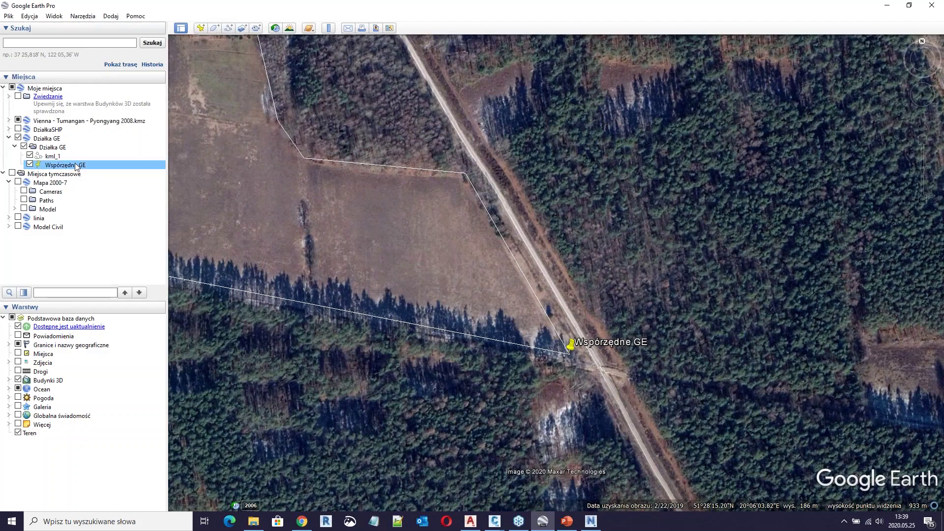
right_click(79, 168)
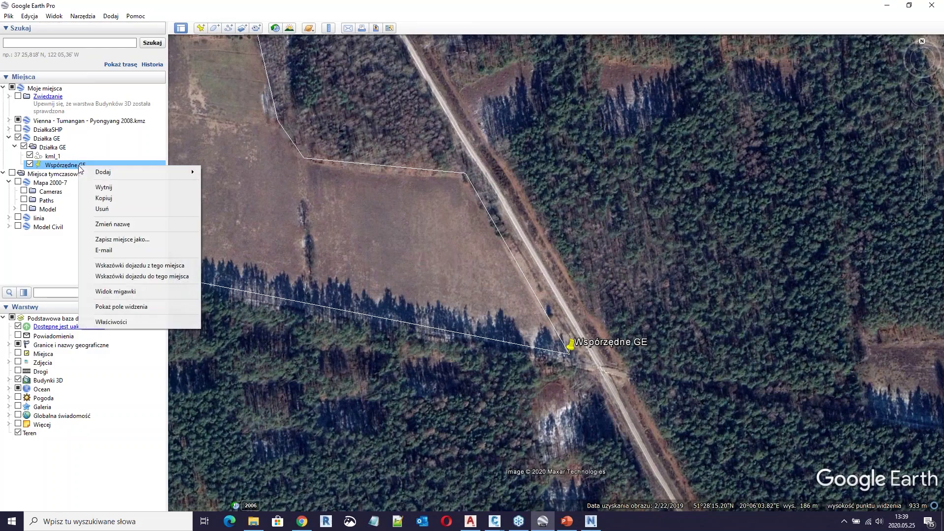
click(147, 239)
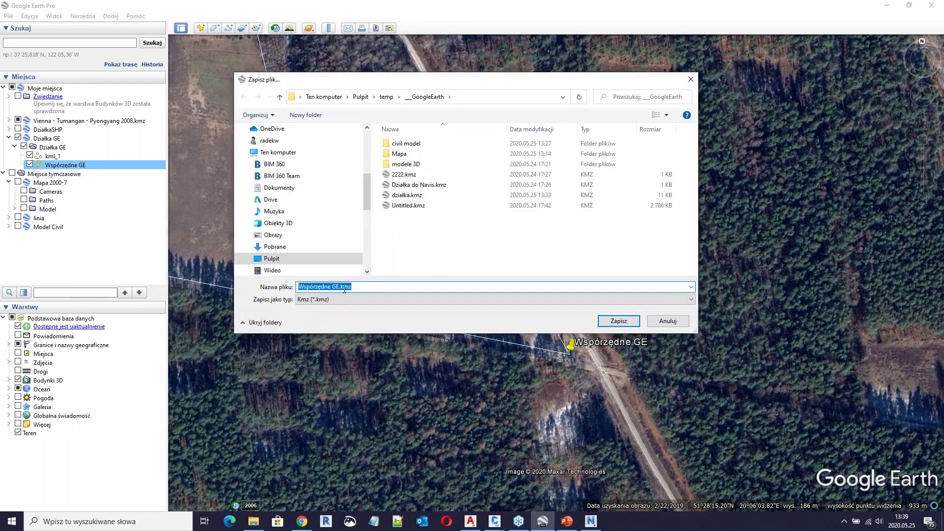
click(623, 322)
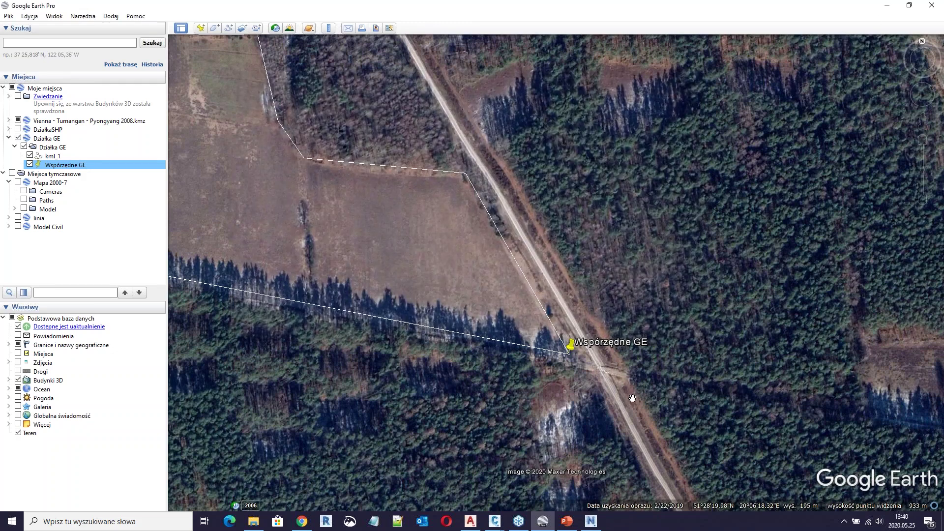
- Switch to Navisworks Manage and open the Google Earth KML export options with the parcel's south-eastern corner in view
mouse_move(601, 527)
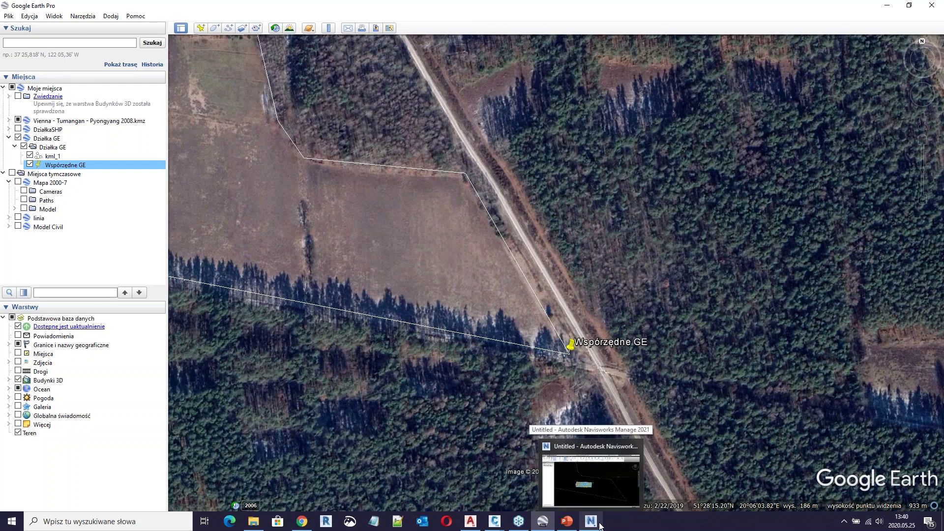
click(610, 471)
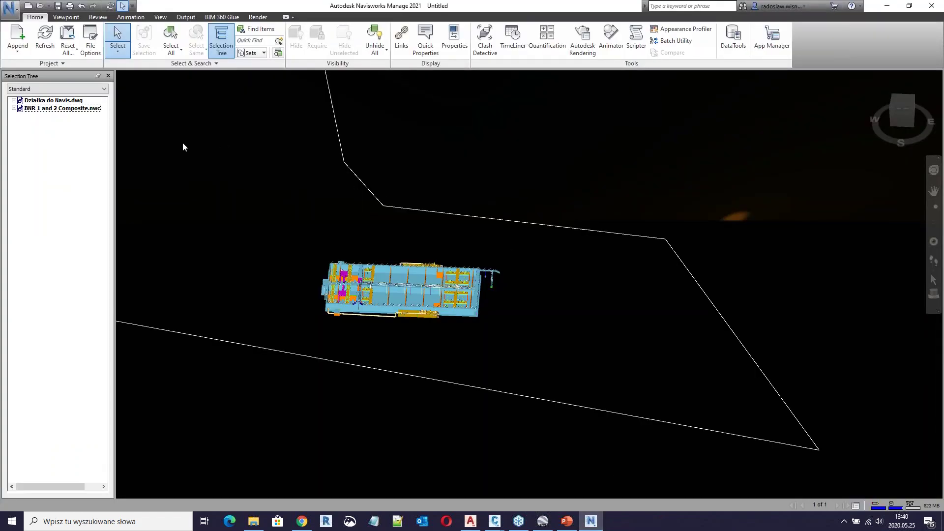
middle_drag(522, 279, 256, 212)
scroll(561, 372, up, 3)
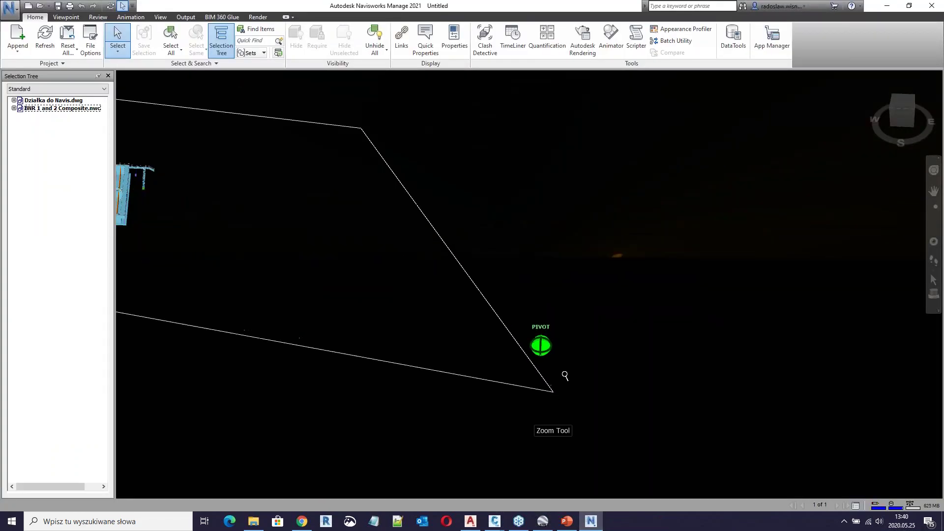
middle_drag(555, 369, 460, 310)
scroll(501, 339, up, 1)
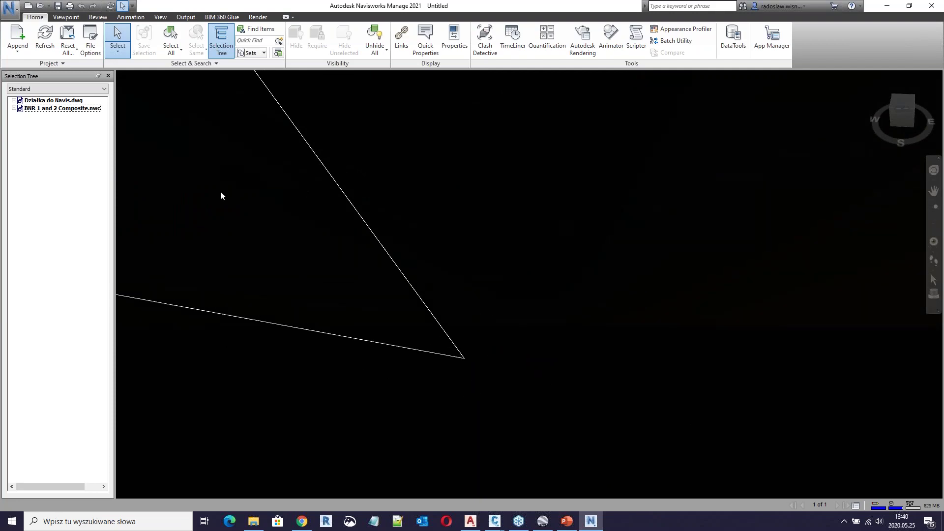
click(9, 15)
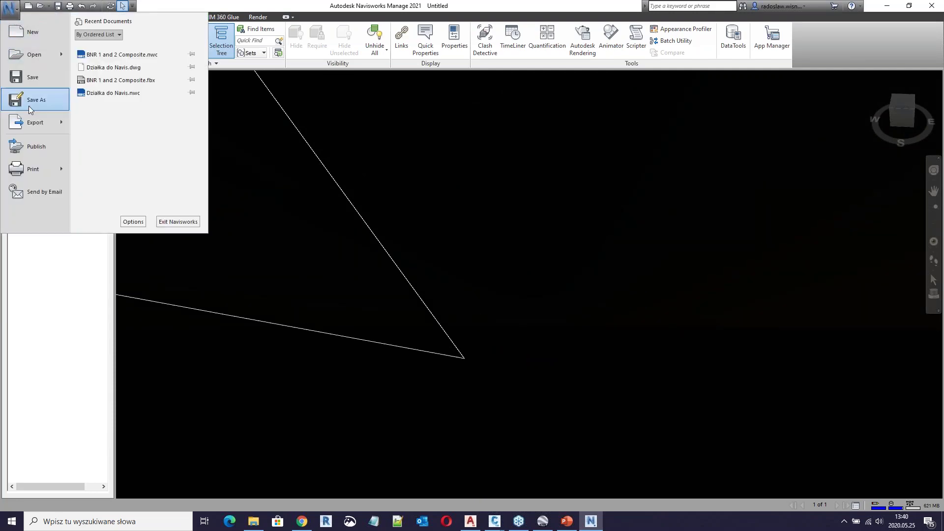
mouse_move(35, 126)
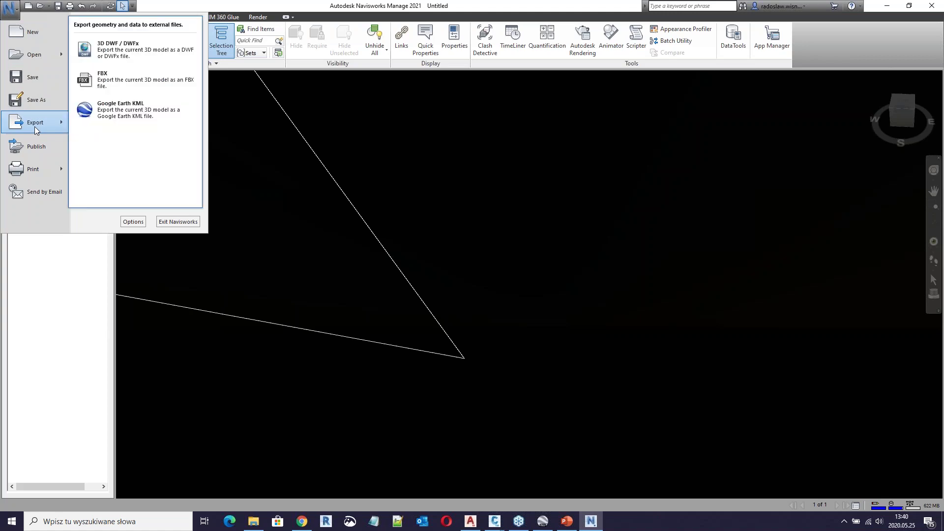
click(131, 114)
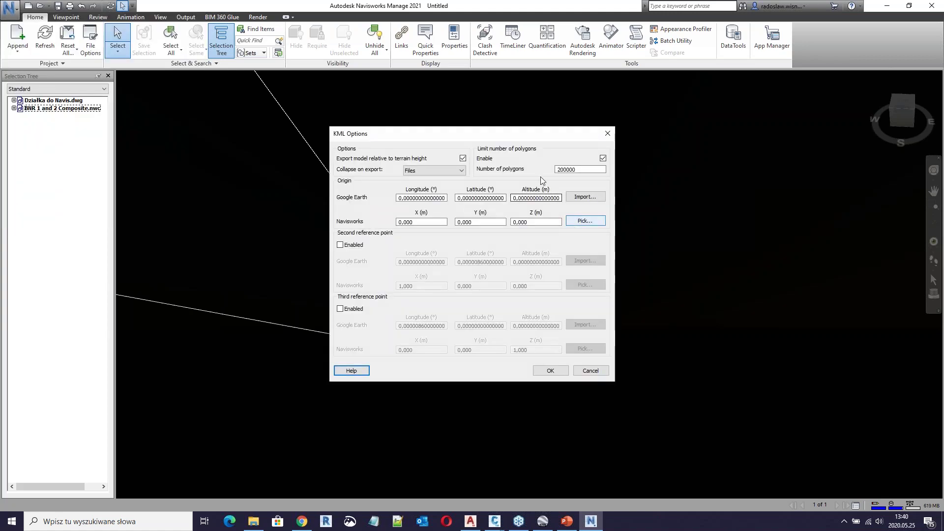
drag(526, 138, 609, 139)
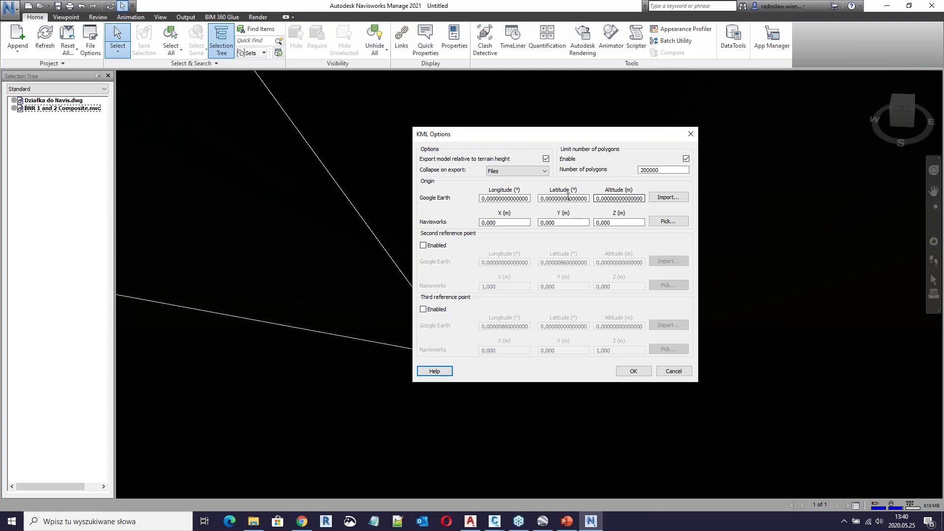
- Import the Google Earth origin from Wspórzędne GE.kmz and pick the parcel's matching south-eastern corner as the Navisworks origin
click(673, 202)
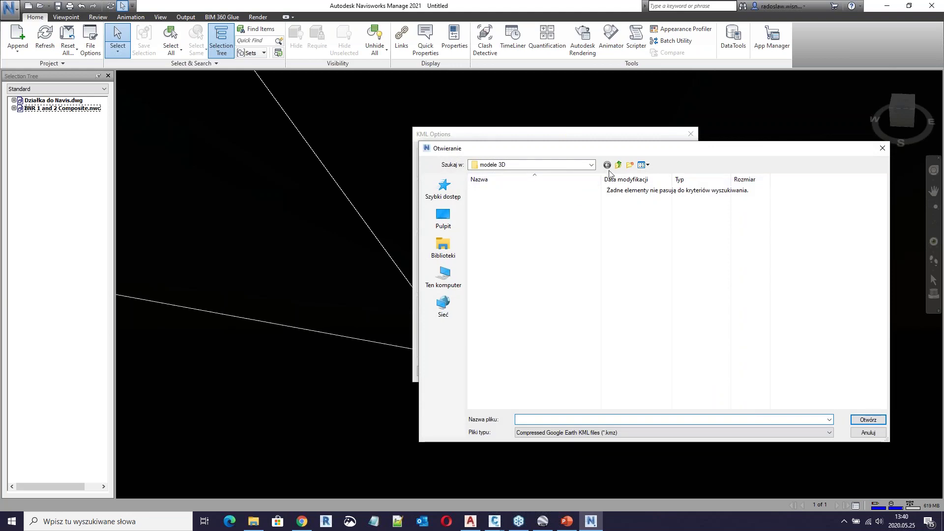
click(618, 165)
click(506, 257)
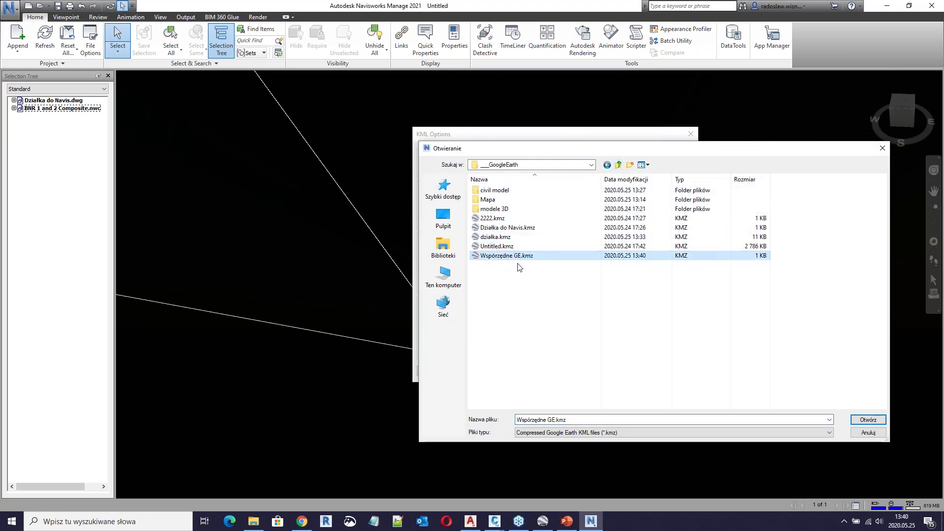
click(865, 421)
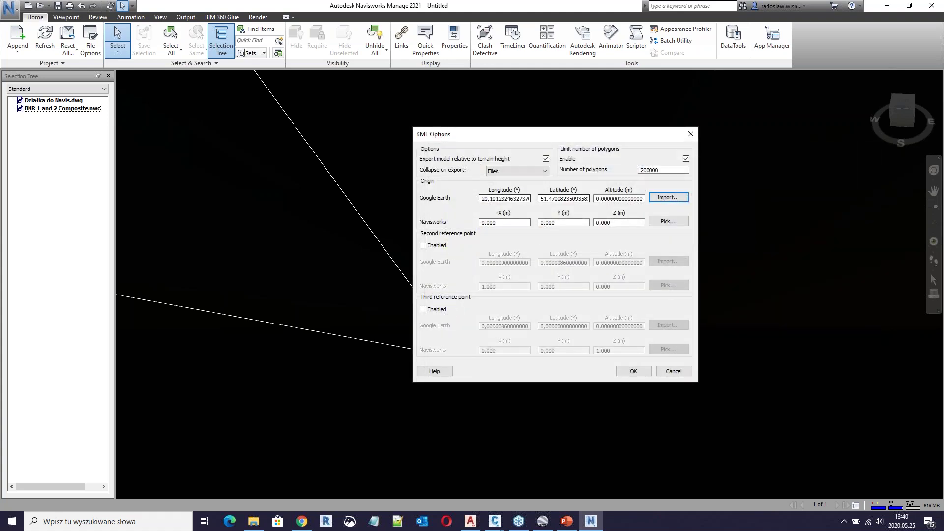
click(668, 222)
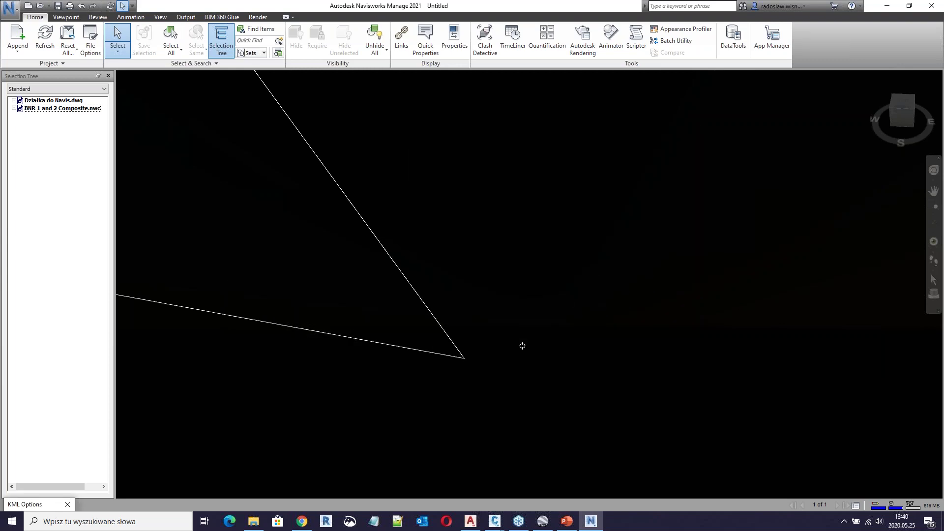
click(464, 358)
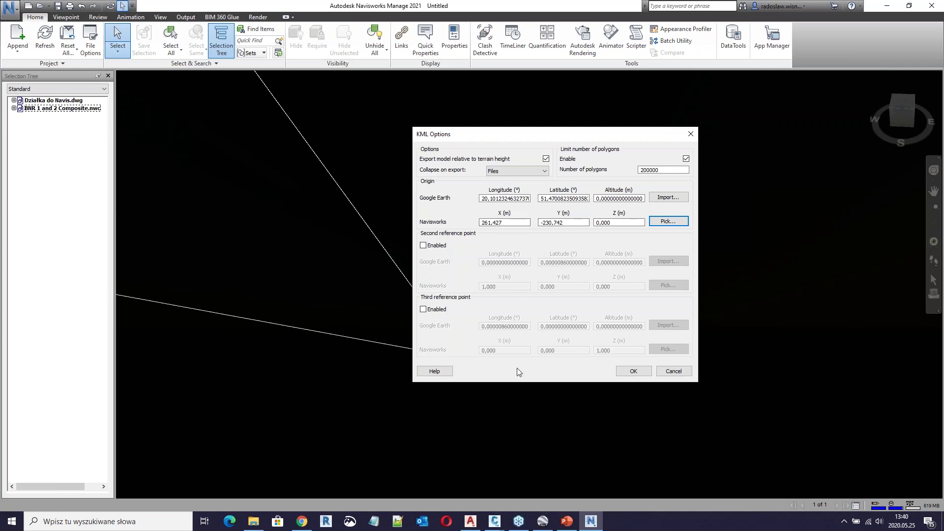
- Set the export to collapse by Files and keep the polygon limit at 200000
click(506, 173)
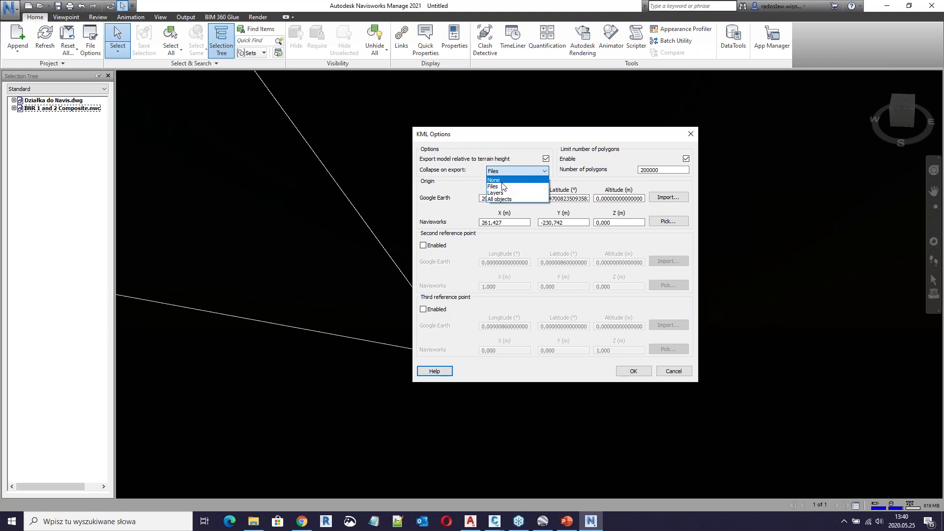
click(502, 187)
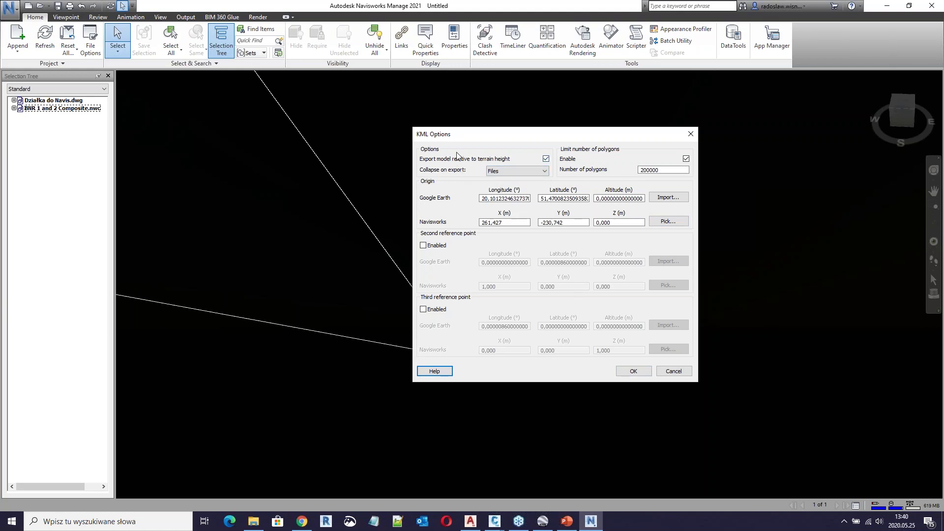
drag(453, 132, 426, 112)
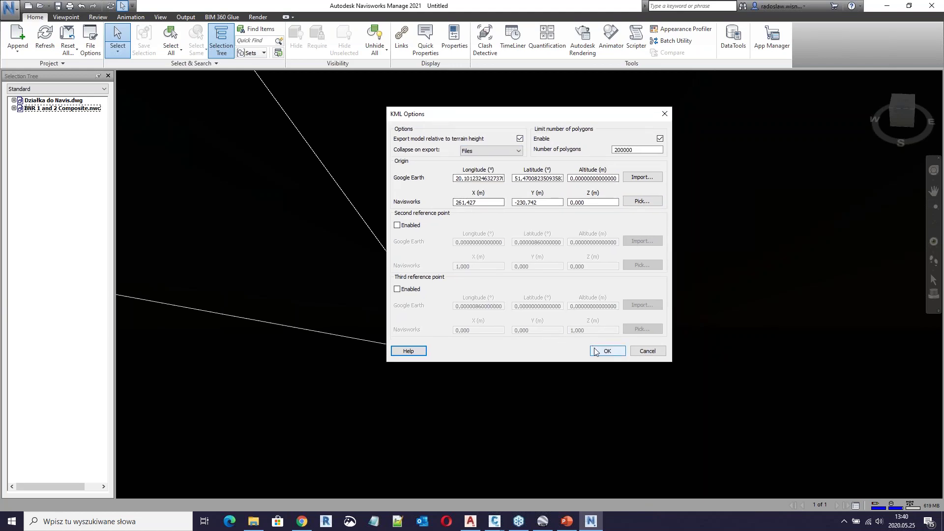
double_click(634, 150)
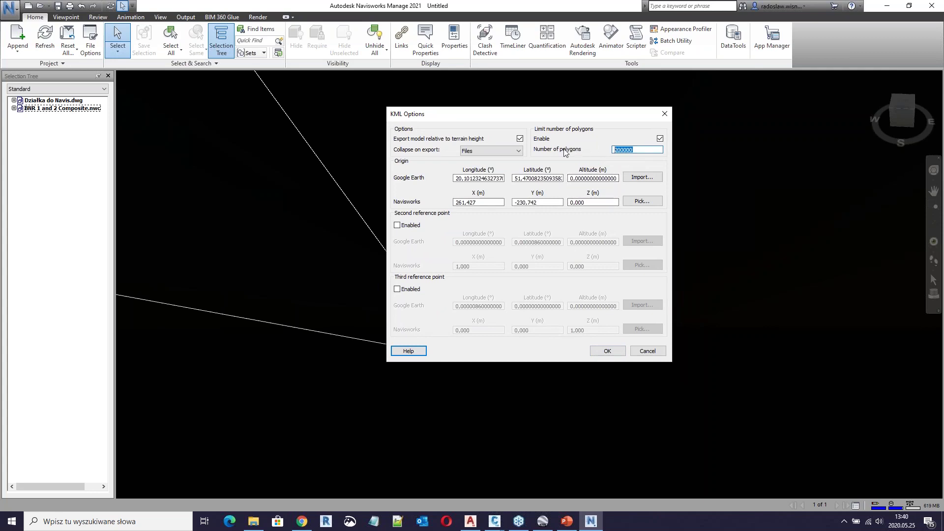
click(639, 151)
- Accept the KML options and export the scene as a KMZ named "Model GE" in the ___GoogleEarth folder
click(604, 354)
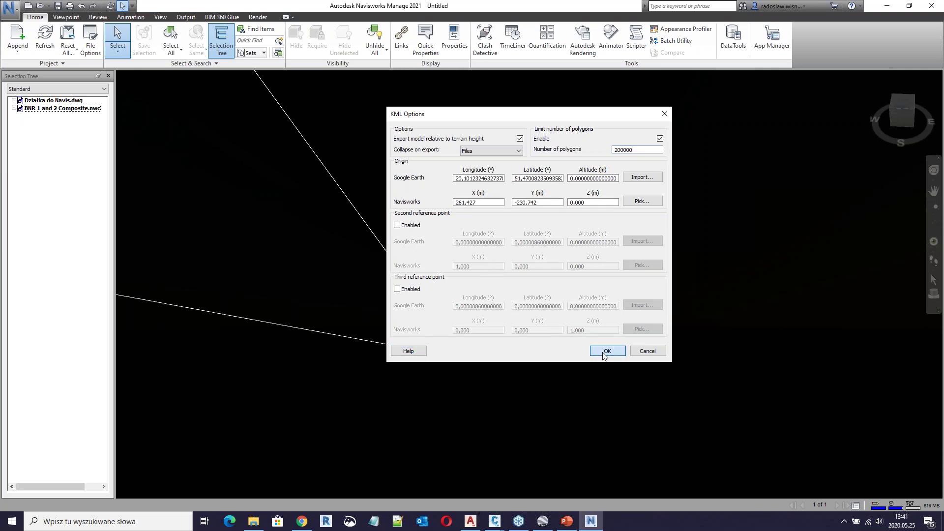
click(605, 354)
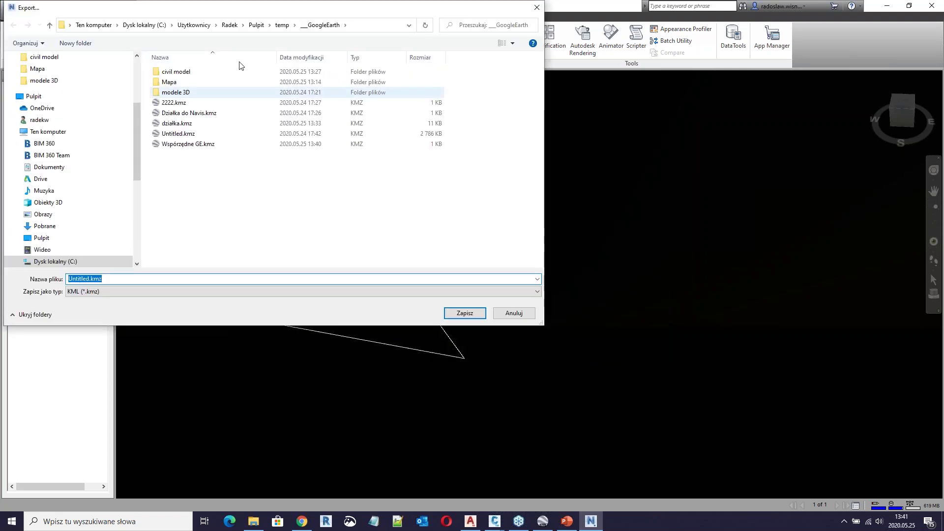
drag(263, 12, 387, 58)
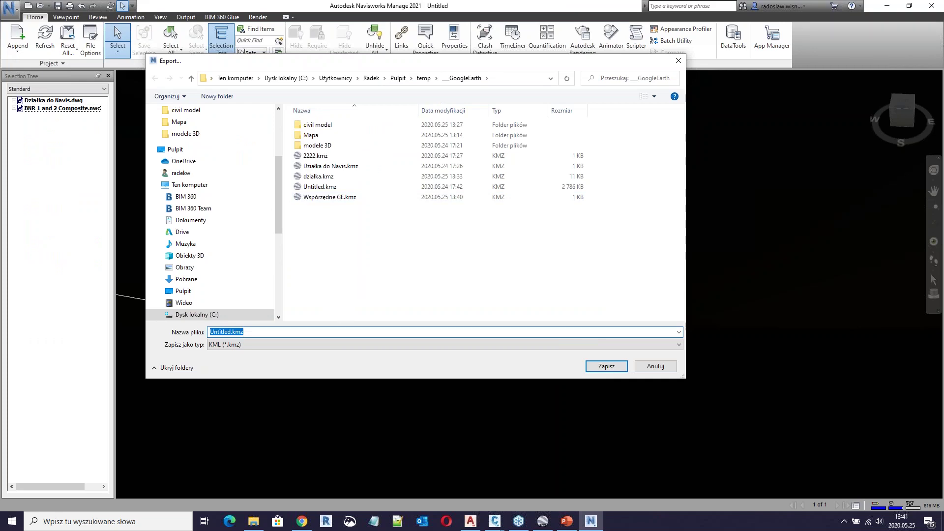
text(Model GE)
click(601, 367)
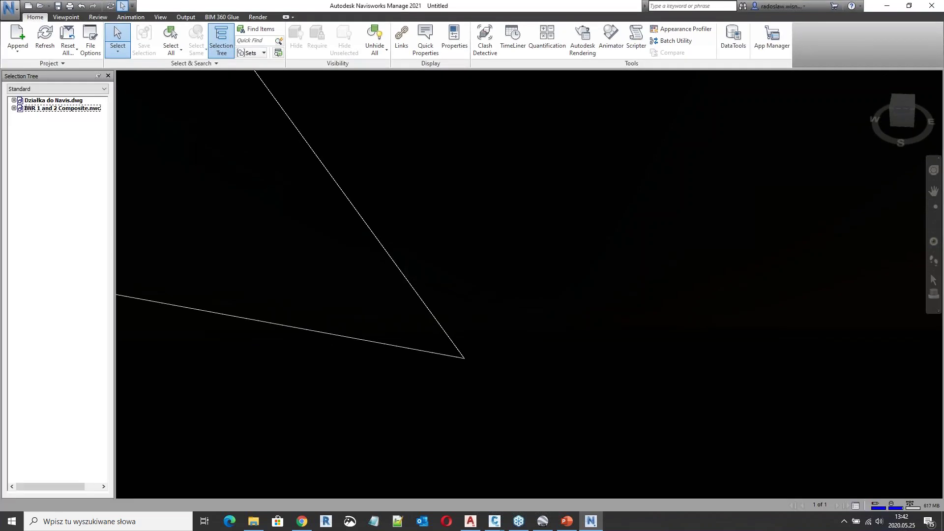
- Examine the BNR composite model's position on the parcel and its pipework, platforms and walls up close from above and at an angle
right_click(543, 249)
click(545, 248)
scroll(572, 248, down, 2)
middle_drag(382, 247, 631, 333)
scroll(367, 270, up, 3)
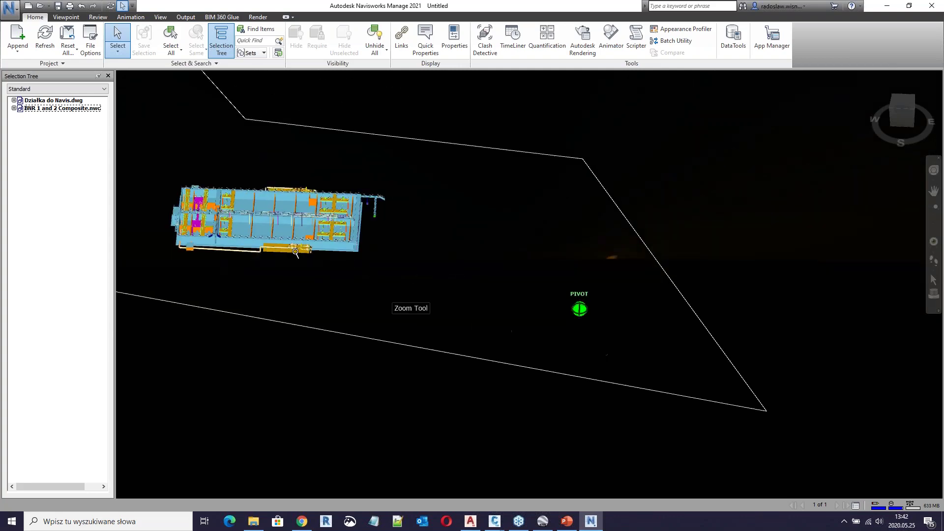
middle_drag(235, 198, 530, 359)
scroll(327, 236, up, 2)
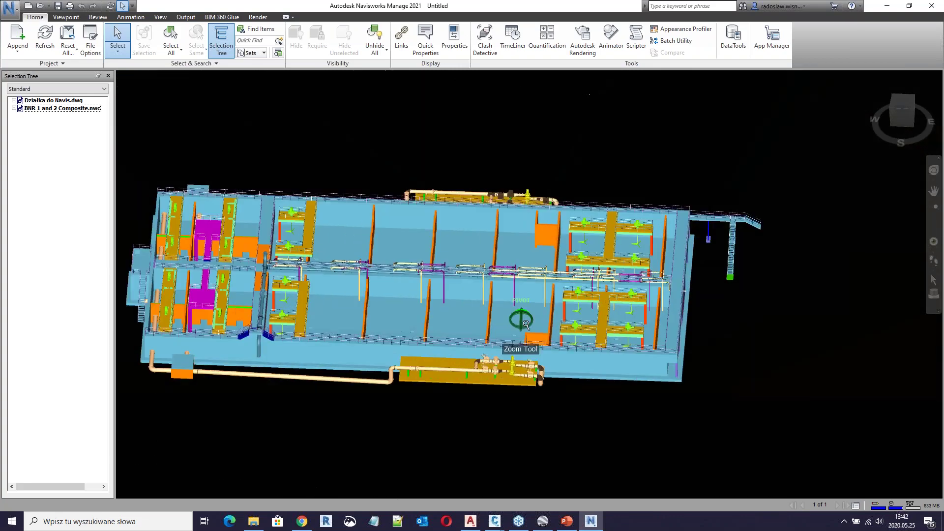
scroll(531, 359, up, 2)
key(ctrl+a)
click(666, 407)
shift+middle_drag(666, 407, 531, 363)
middle_drag(376, 288, 529, 340)
scroll(529, 340, up, 3)
scroll(529, 340, up, 5)
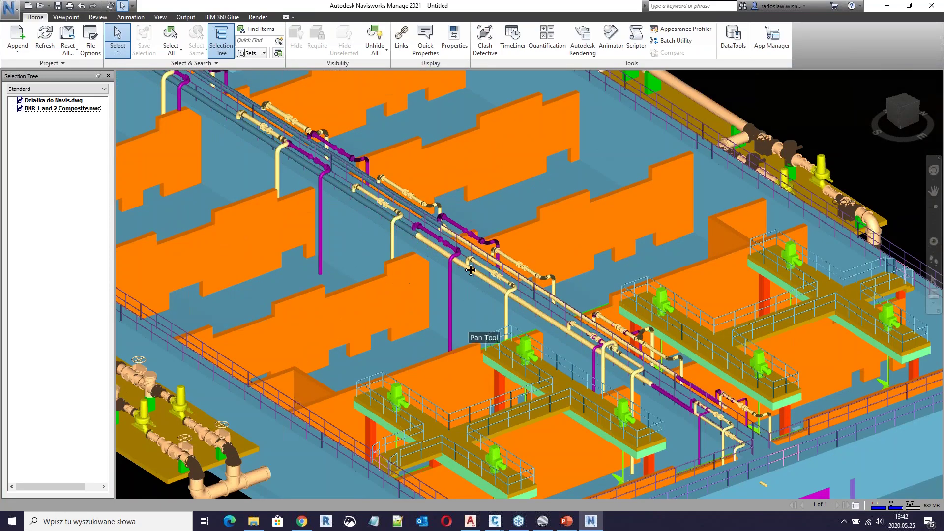
middle_drag(482, 305, 451, 191)
scroll(450, 191, down, 3)
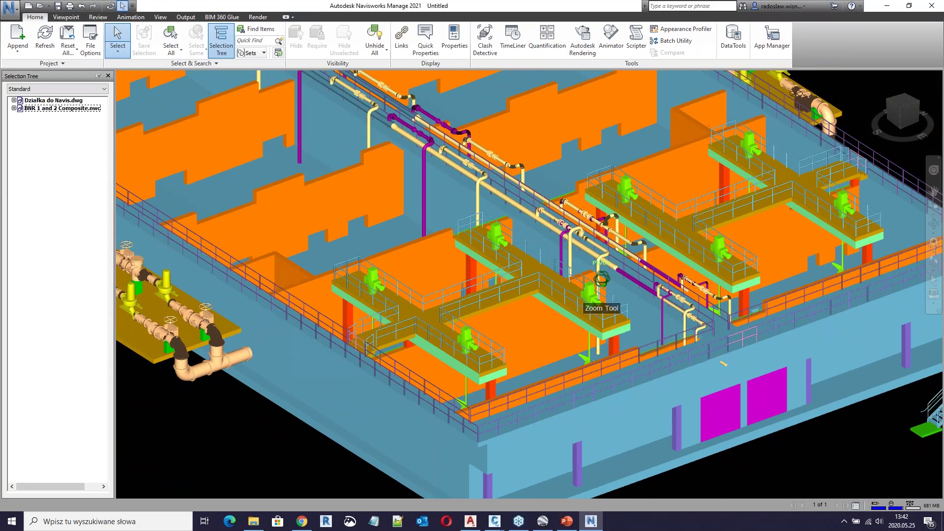
- Expand BNR 1 and 2 Composite down to the parts under G-NOTE and select S-BNR-Basins 1 & 2-P to highlight its geometry
scroll(416, 317, up, 2)
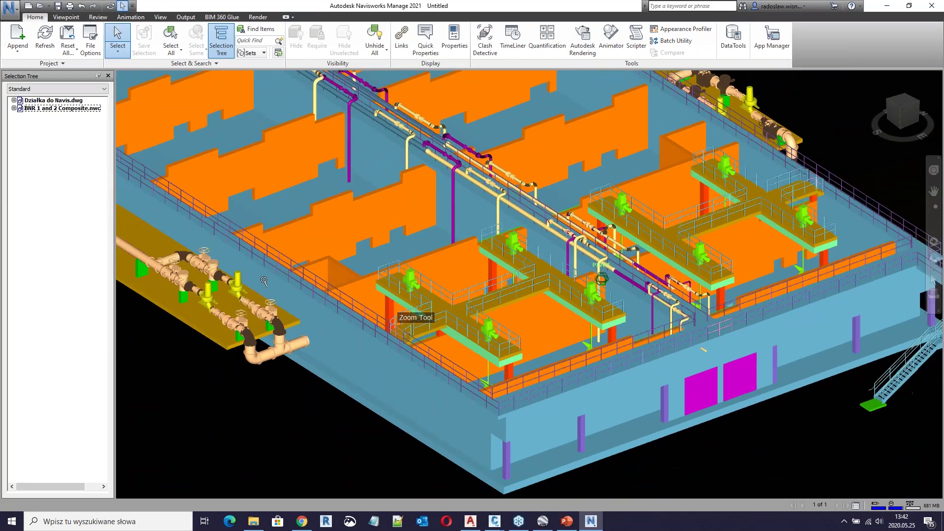
click(17, 110)
key(Escape)
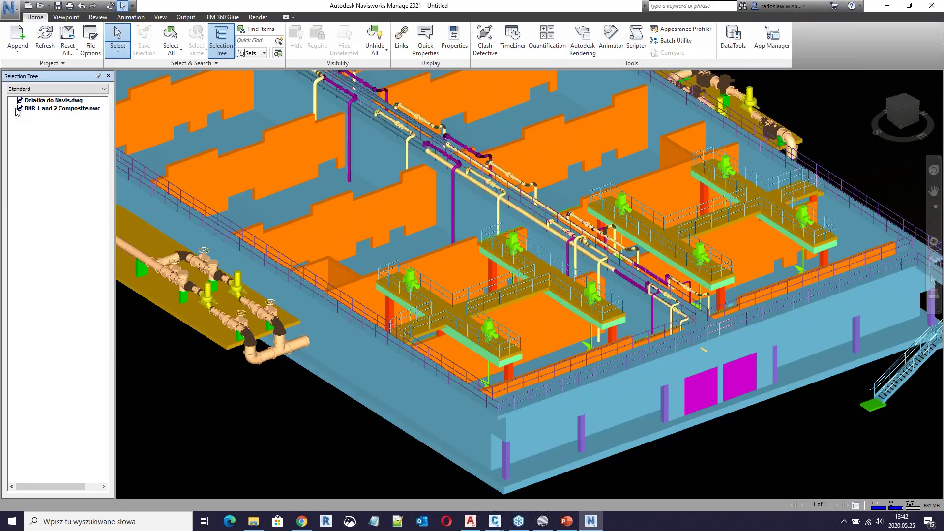
click(14, 108)
click(22, 116)
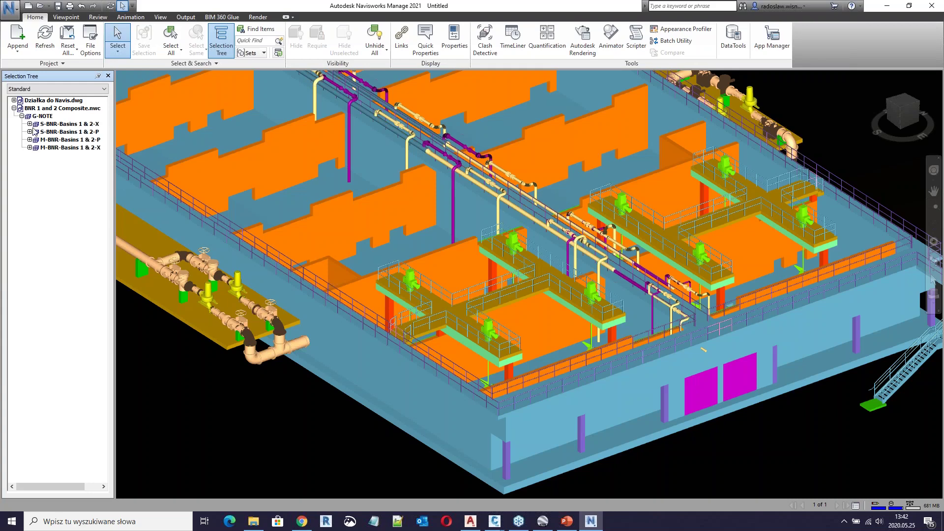
click(63, 132)
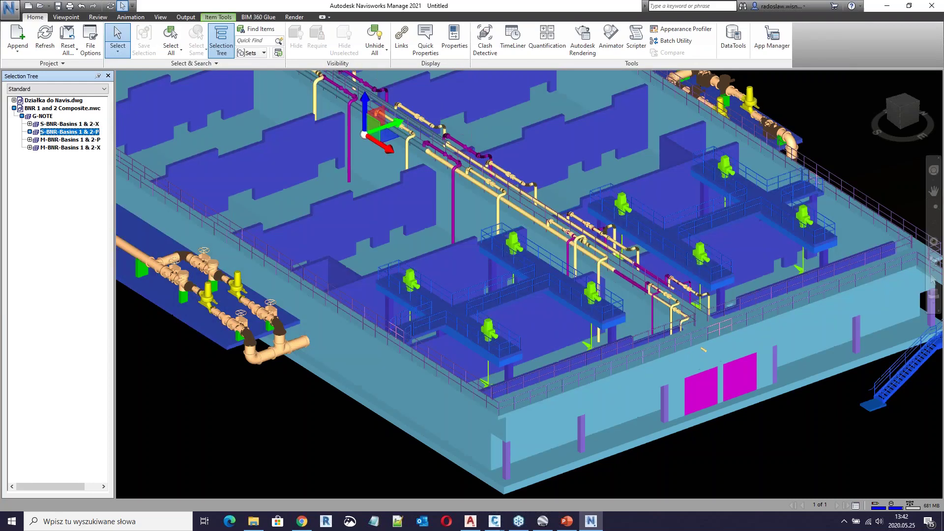
right_click(76, 134)
click(66, 202)
- Hide the M-BNR-Basins 1 & 2-P part of the composite model
click(55, 140)
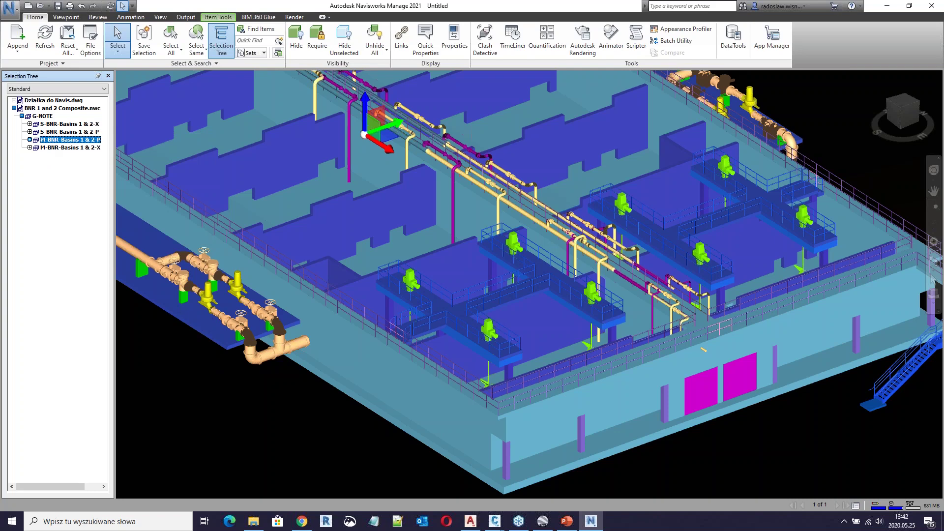
right_click(55, 140)
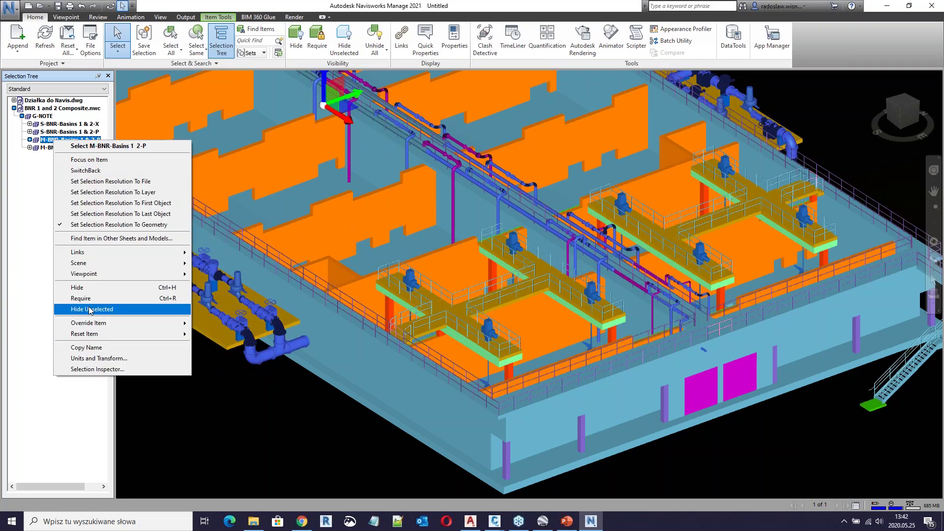
click(81, 288)
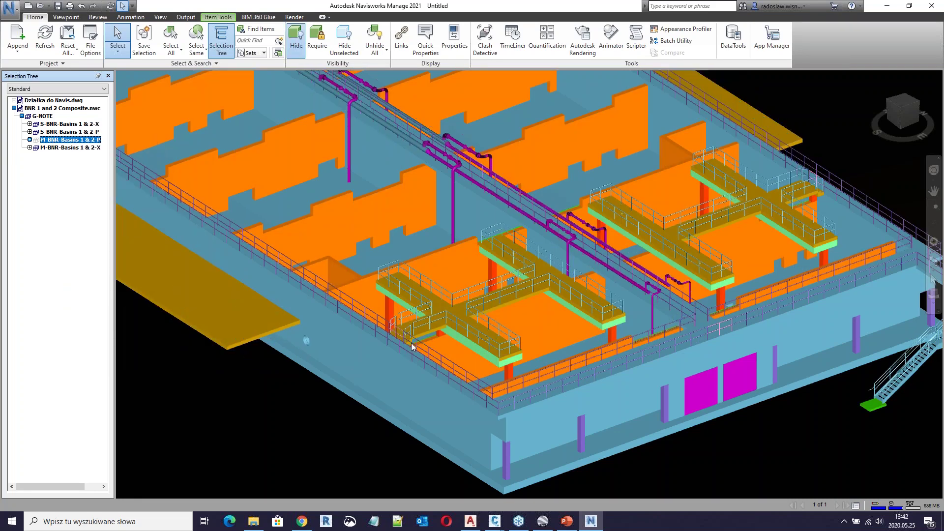
- Clear the selection and examine the whole basin building without the hidden part from different angles
scroll(412, 346, down, 5)
shift+middle_drag(462, 362, 517, 337)
scroll(345, 299, down, 3)
scroll(292, 300, up, 2)
key(Escape)
scroll(386, 196, down, 3)
shift+middle_drag(369, 271, 379, 335)
scroll(394, 345, up, 2)
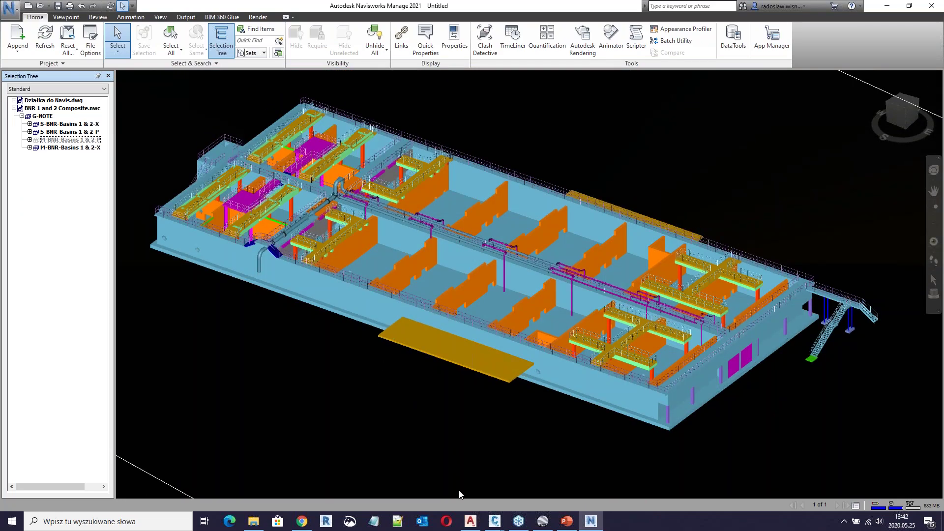
- Switch to Google Earth Pro and turn off the kml_1 parcel outline in Działka GE, keeping the Wspórzędne GE placemark displayed
click(544, 525)
middle_drag(375, 213, 456, 337)
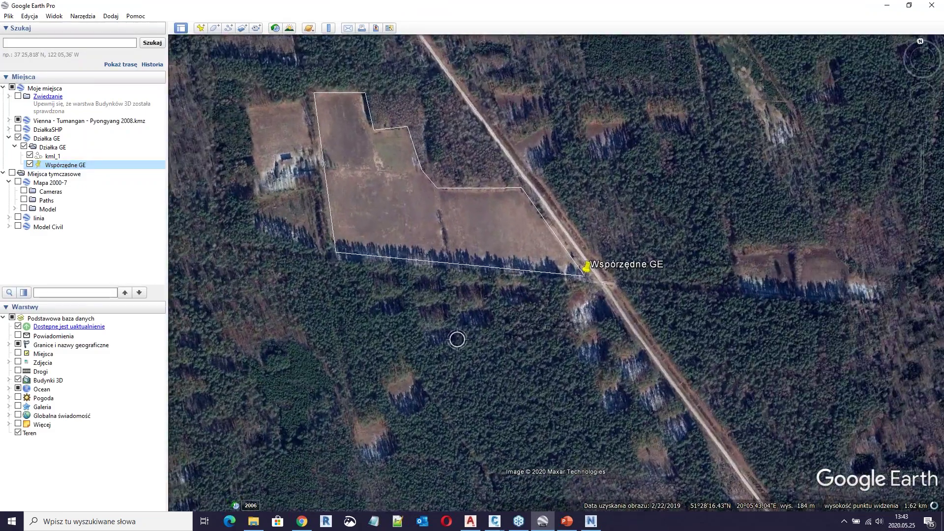
click(30, 165)
click(30, 165)
click(29, 156)
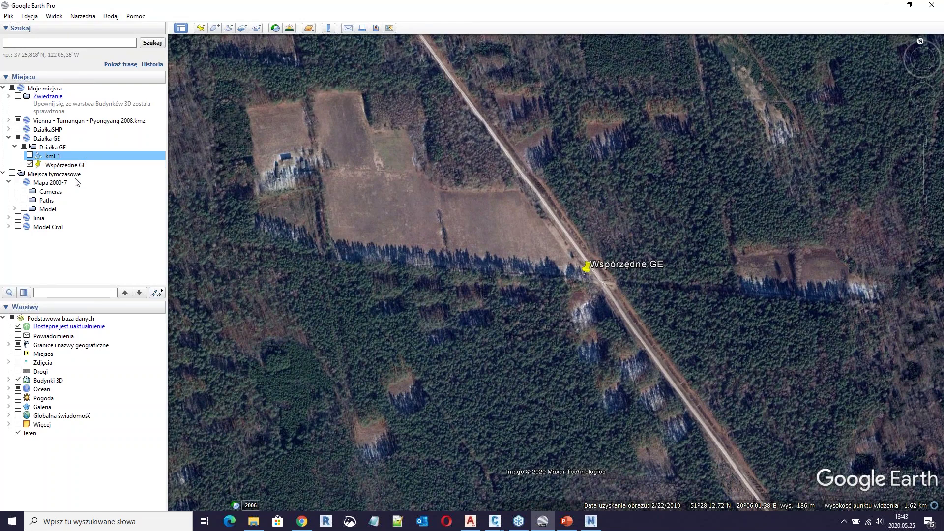
- Delete the Model Civil, linia and Mapa 2000-7 entries from the temporary places
click(42, 228)
right_click(54, 233)
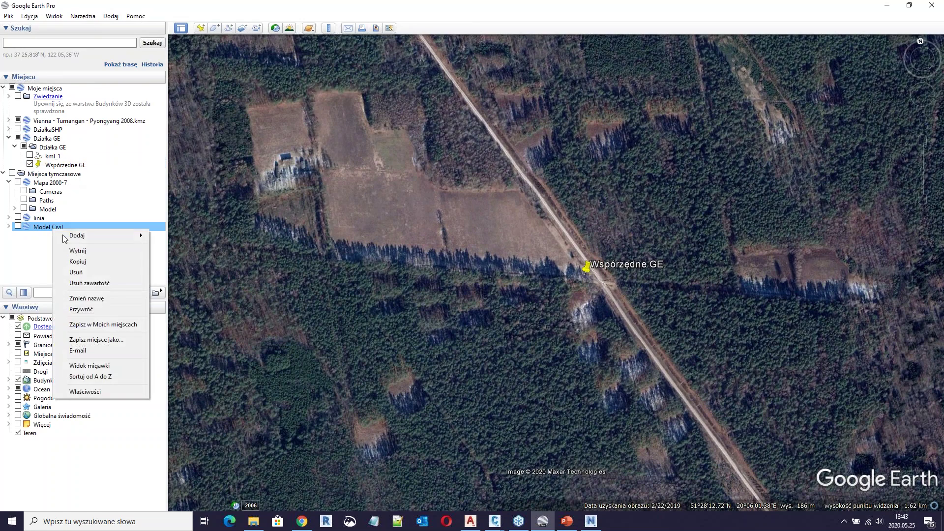
click(118, 270)
key(Return)
right_click(46, 214)
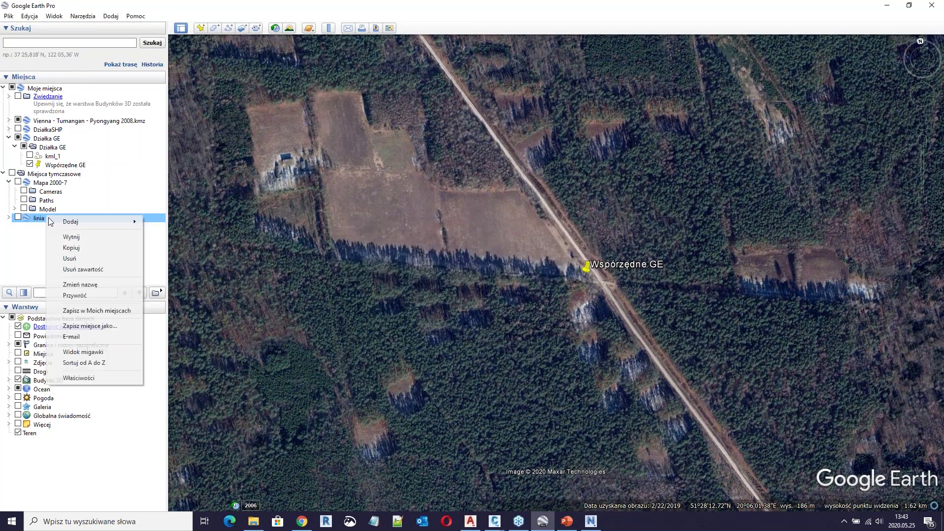
click(78, 258)
key(Return)
right_click(52, 188)
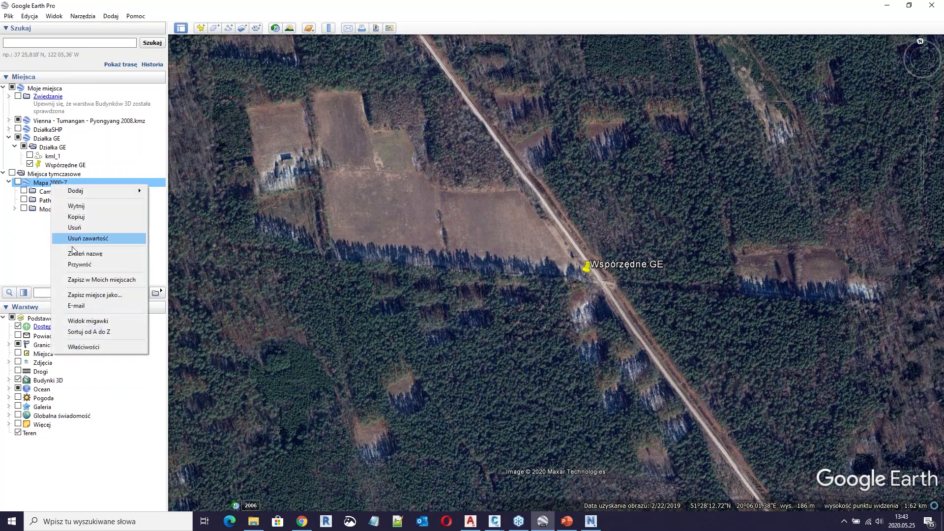
click(78, 229)
key(Return)
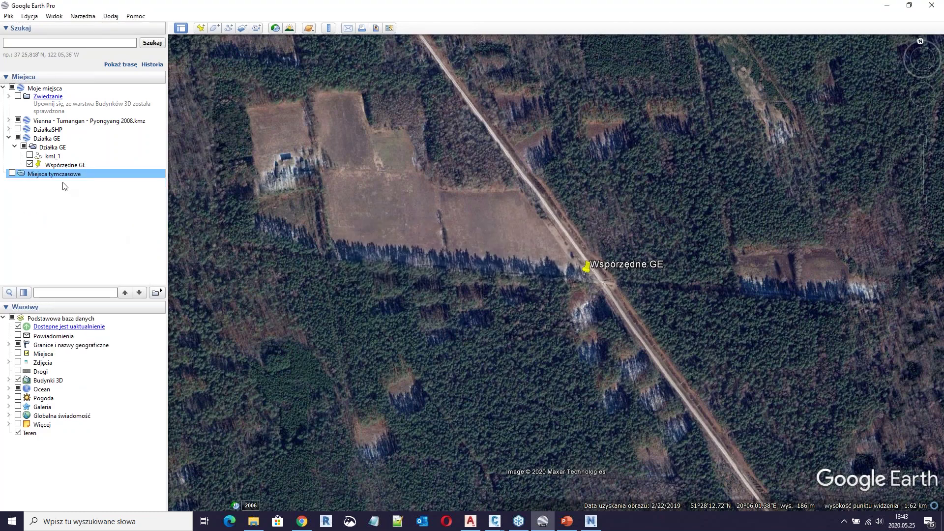
- Choose Model GE.kmz in the ___GoogleEarth folder as the file to open
click(9, 16)
click(20, 28)
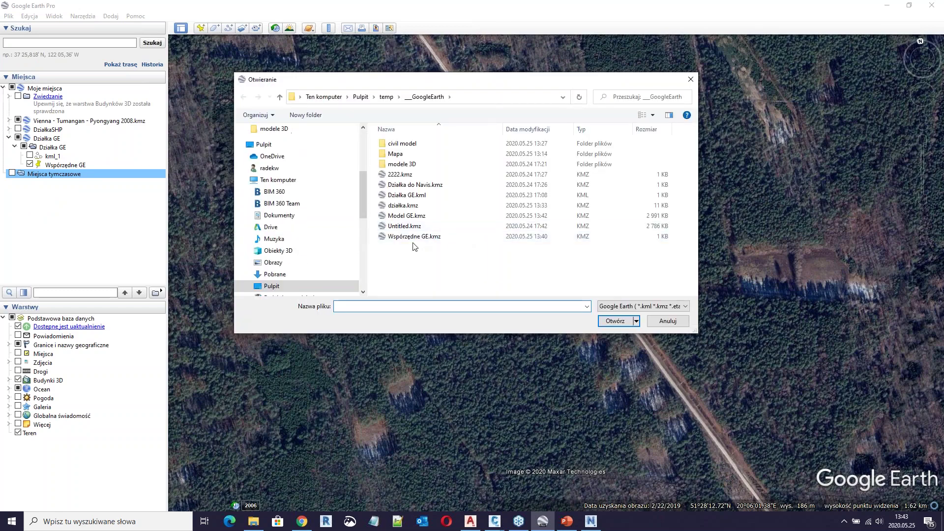
click(408, 217)
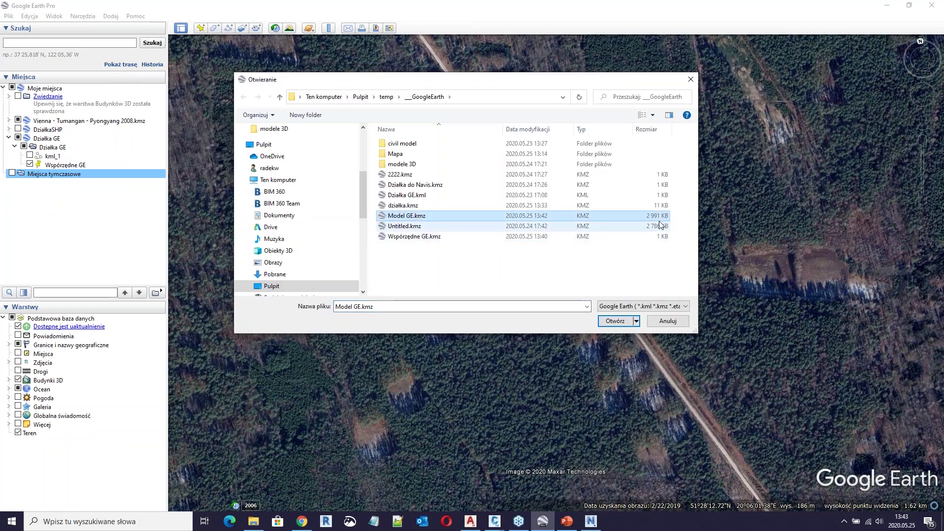